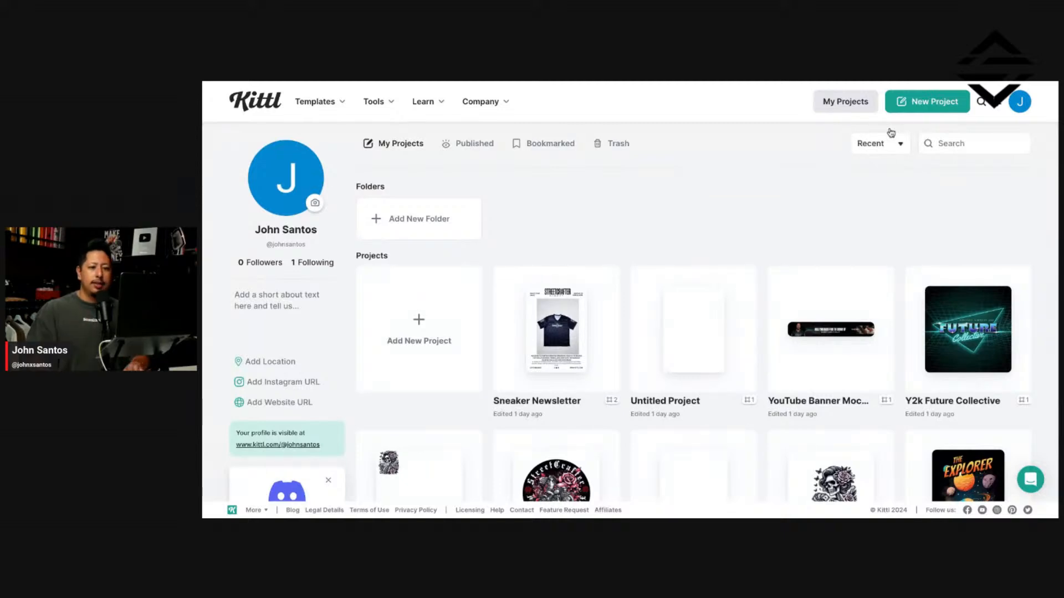
# Step: Open the T-shirt template gallery, look through the first designs and choose the Human Being template
pyautogui.moveTo(316, 105)
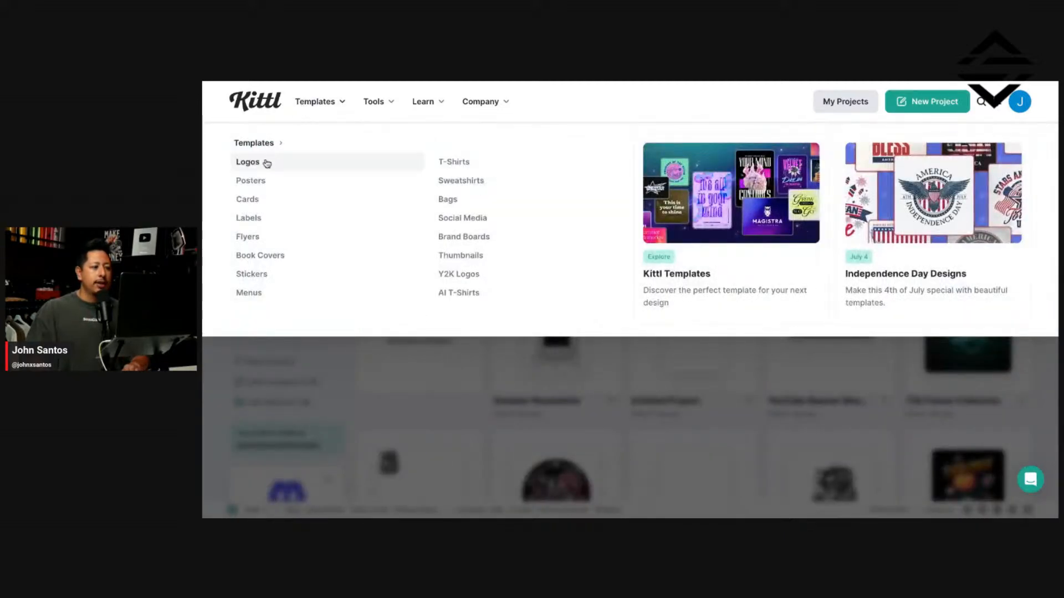
pyautogui.click(460, 168)
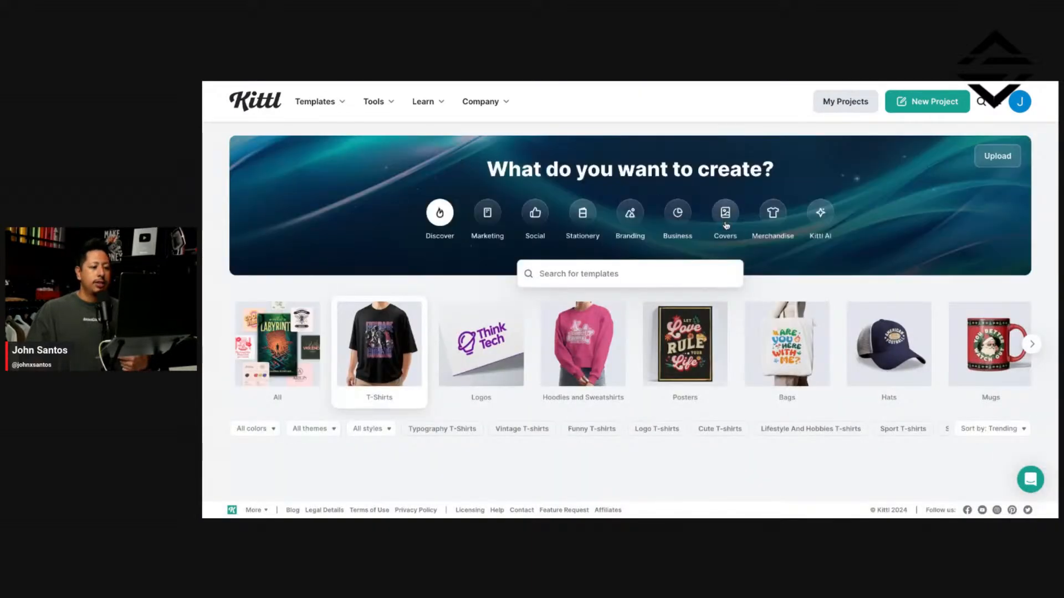
pyautogui.scroll(-4, 725, 224)
pyautogui.scroll(-2, 725, 224)
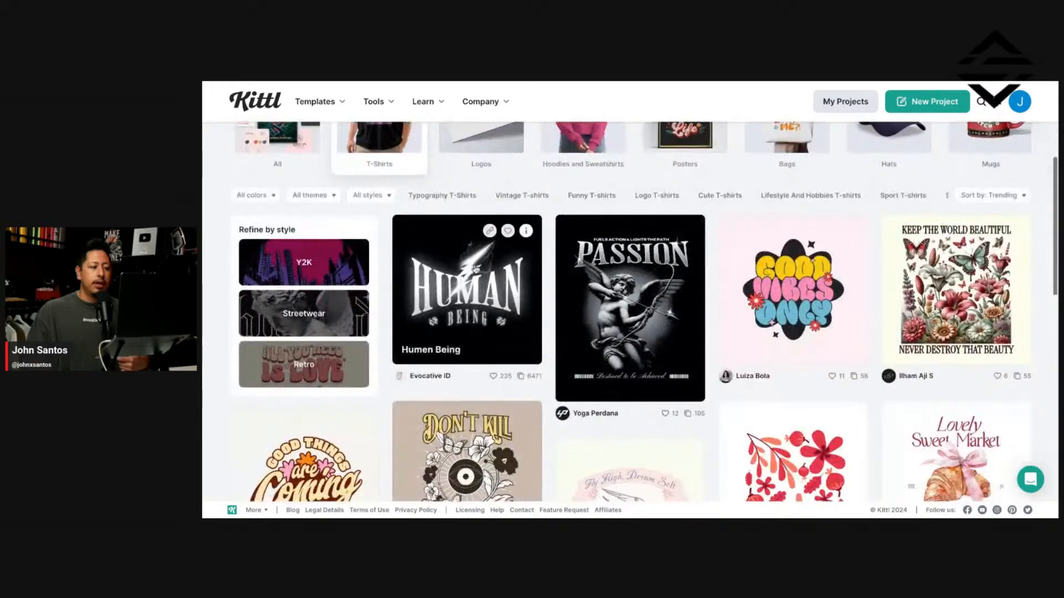
pyautogui.scroll(-1, 536, 240)
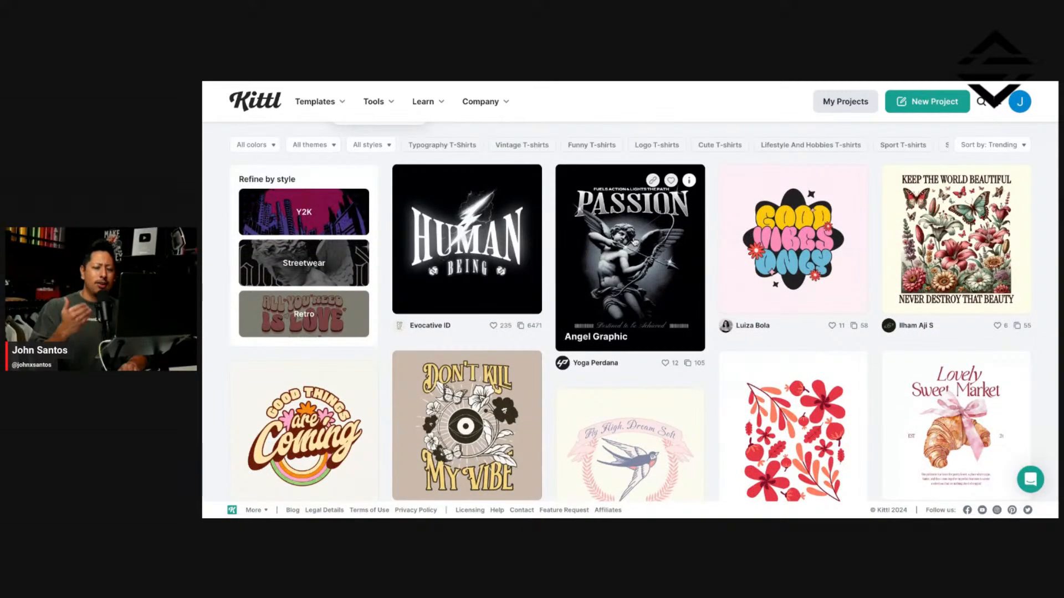
pyautogui.scroll(-1, 675, 244)
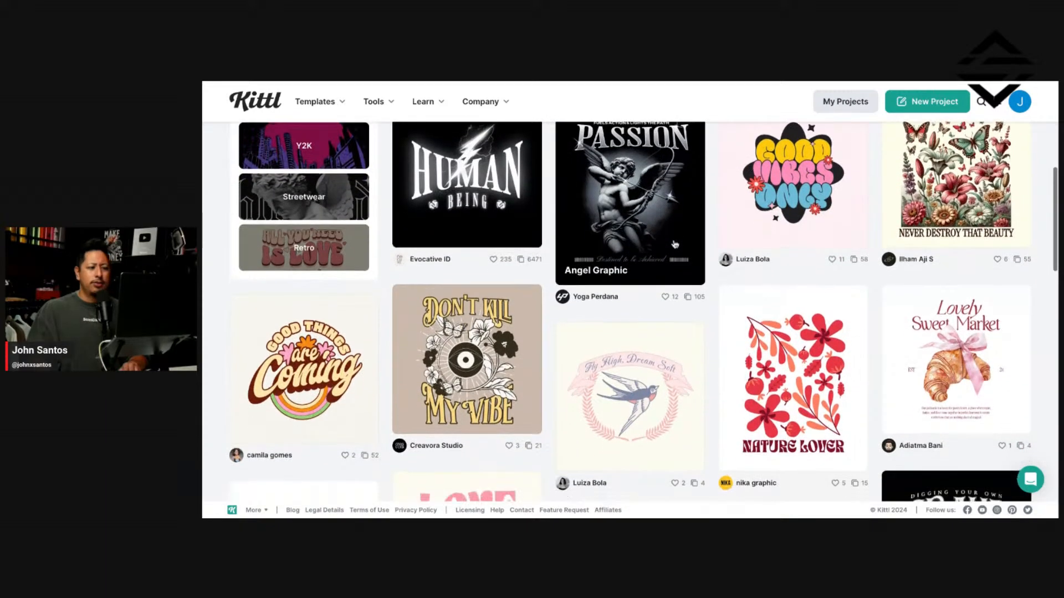
pyautogui.scroll(1, 675, 245)
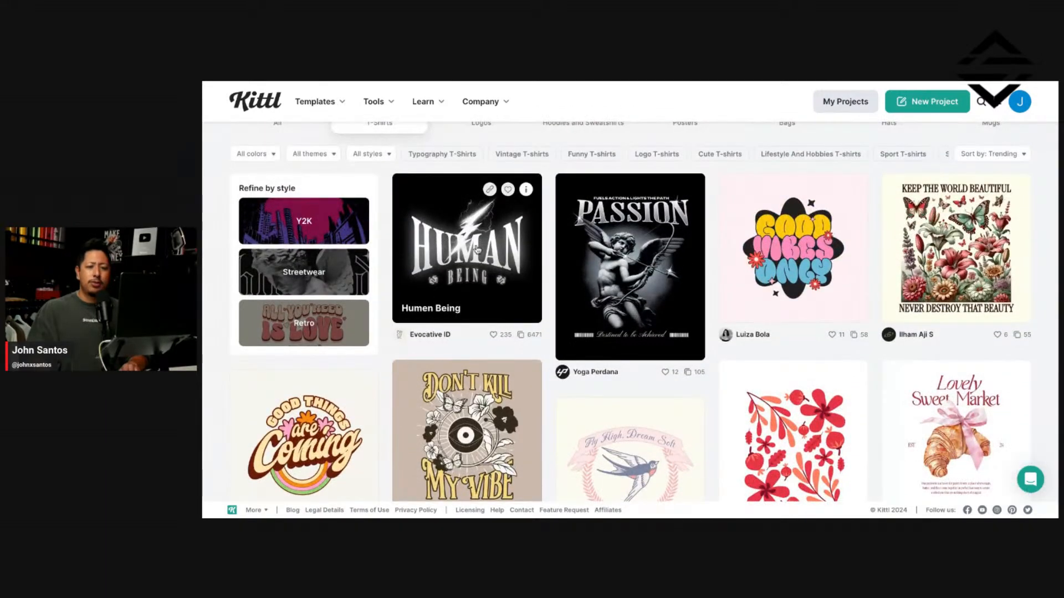
pyautogui.click(467, 248)
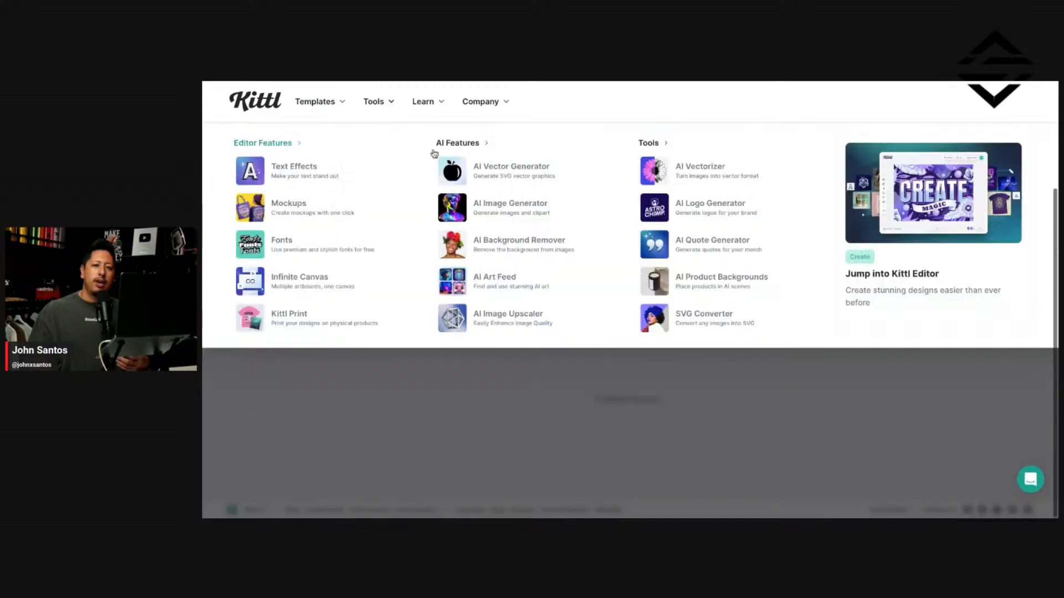
# Step: Browse the T-shirt template gallery, examining the product categories, style refinements and featured designs
pyautogui.scroll(-3, 630, 300)
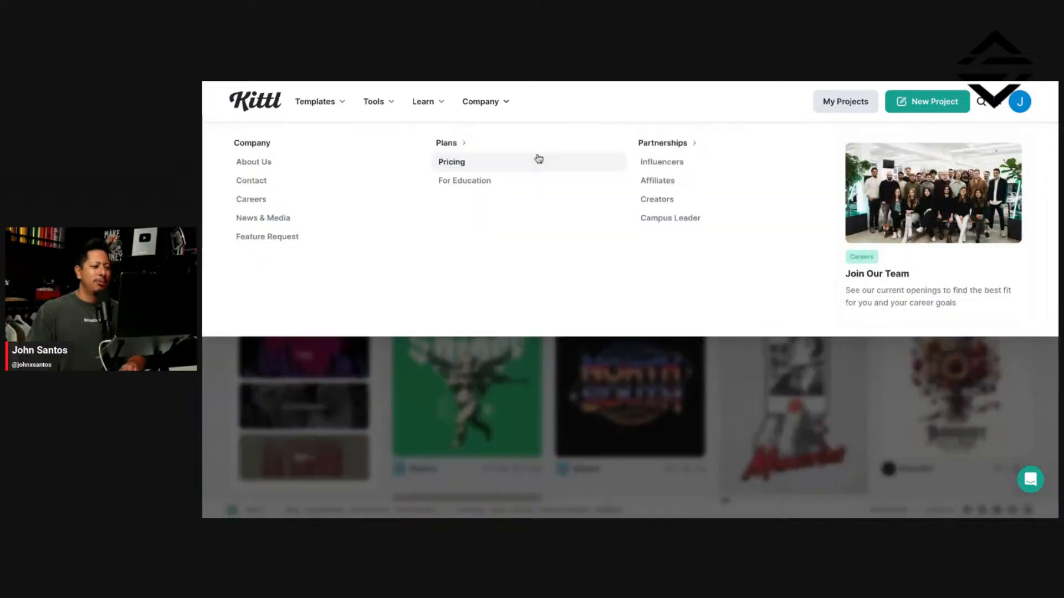
pyautogui.scroll(-1, 537, 159)
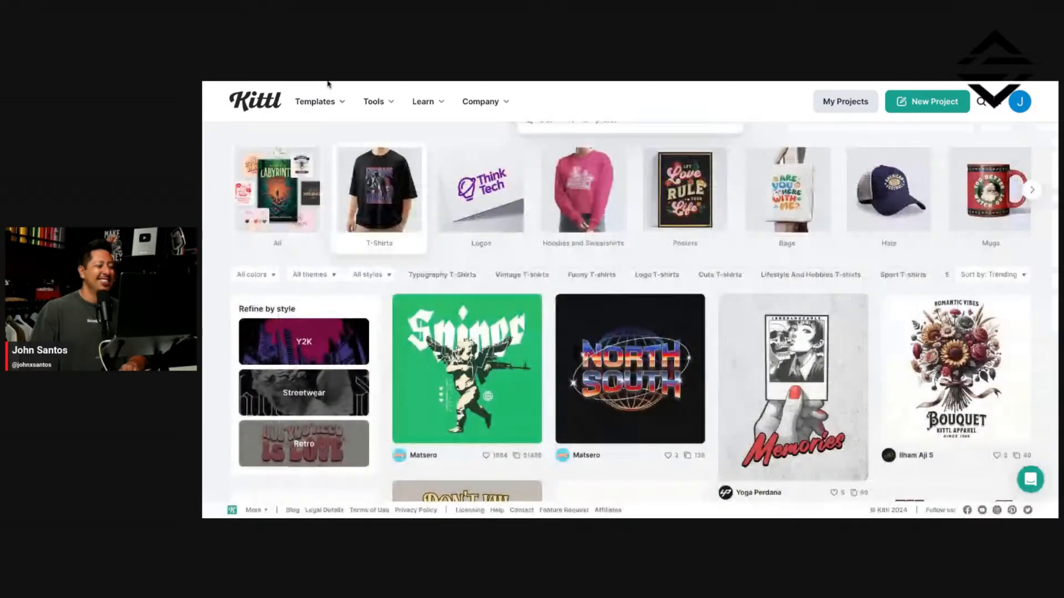
pyautogui.scroll(-1, 673, 170)
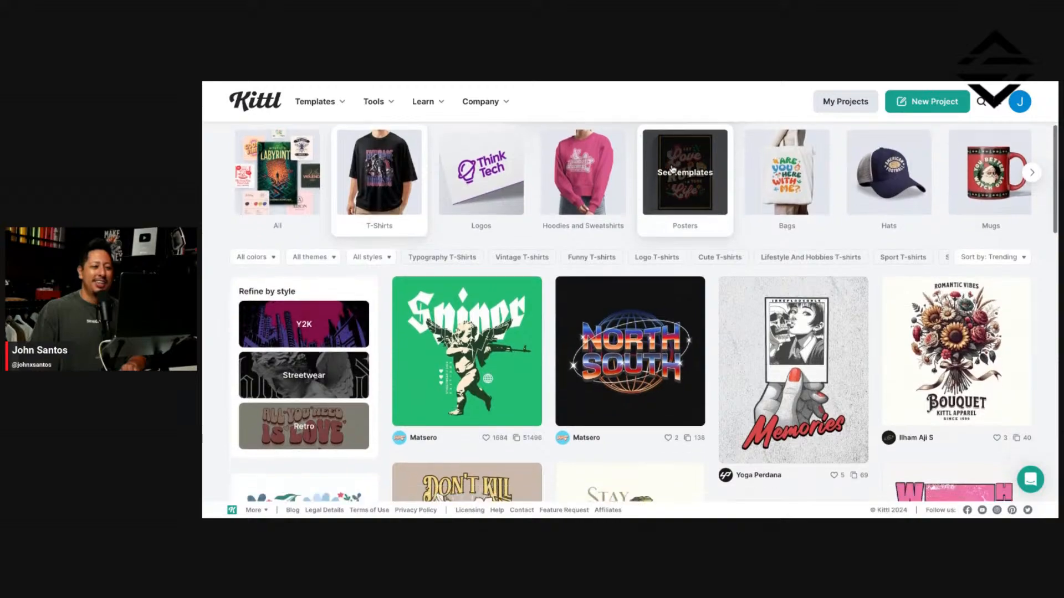
pyautogui.scroll(-7, 672, 169)
pyautogui.scroll(10, 702, 216)
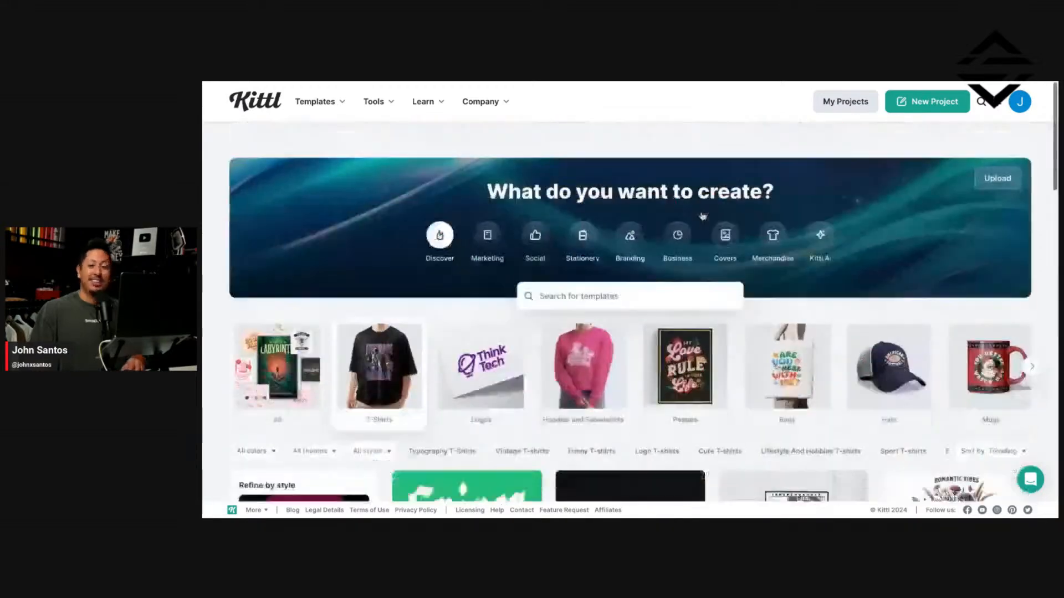
pyautogui.scroll(-4, 702, 216)
pyautogui.scroll(3, 702, 216)
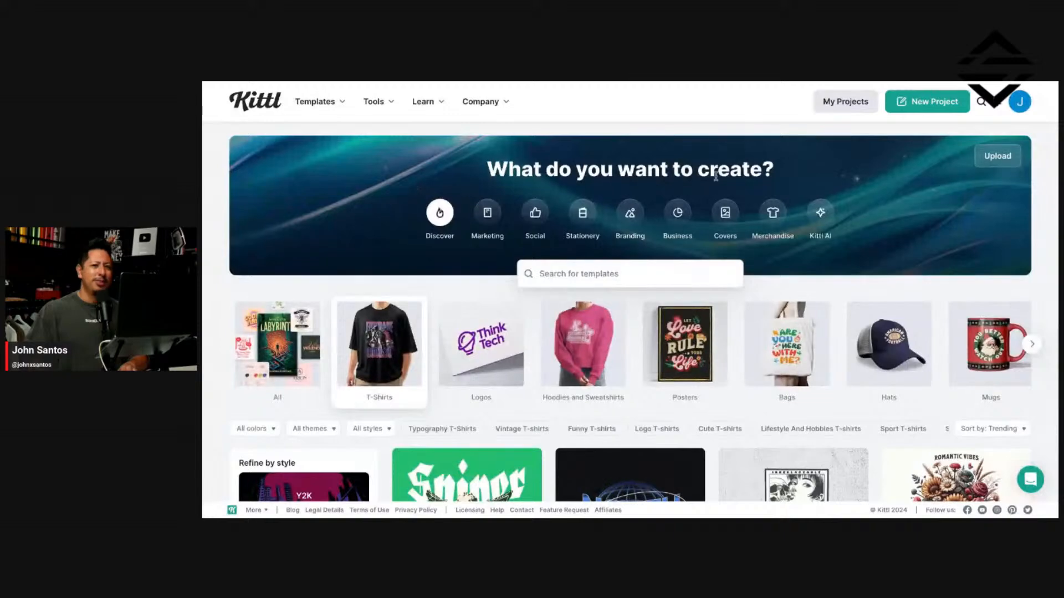
pyautogui.scroll(-4, 697, 160)
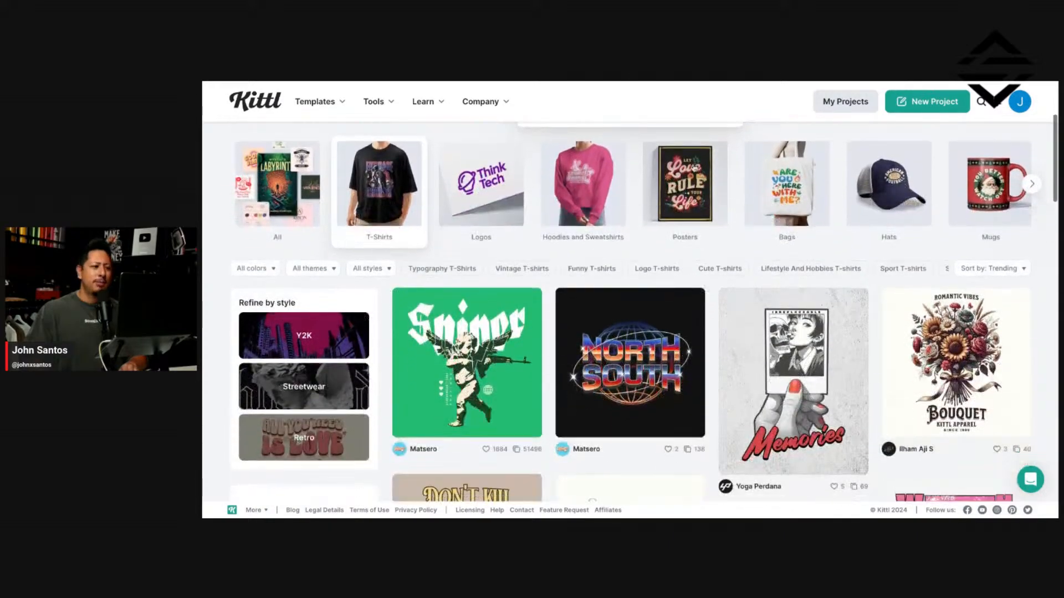
pyautogui.scroll(4, 694, 166)
# Step: Search the T-shirt templates for "homie" and look through the matching designs
pyautogui.click(320, 102)
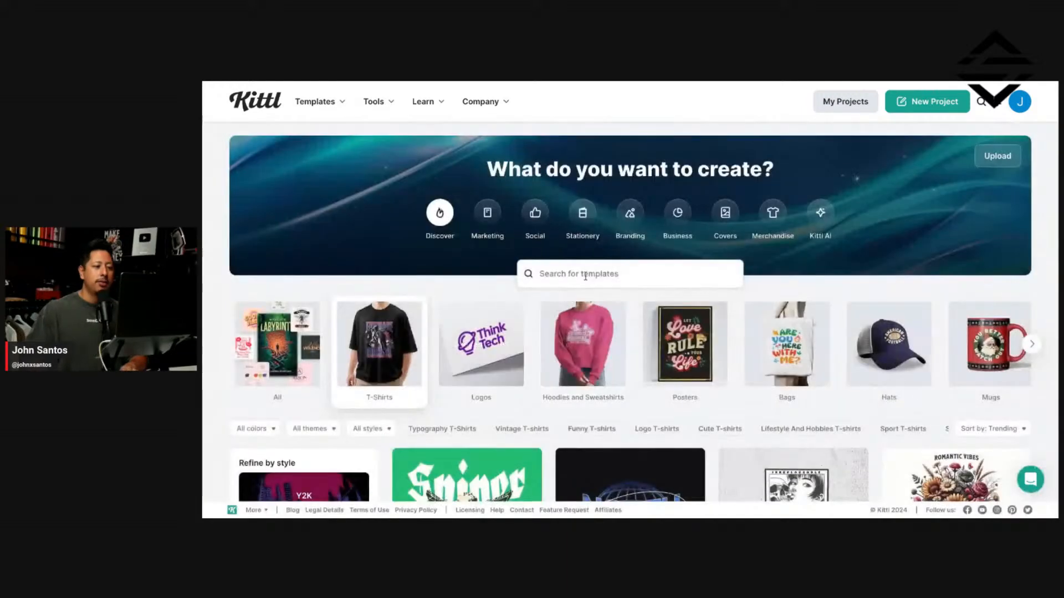
pyautogui.click(609, 275)
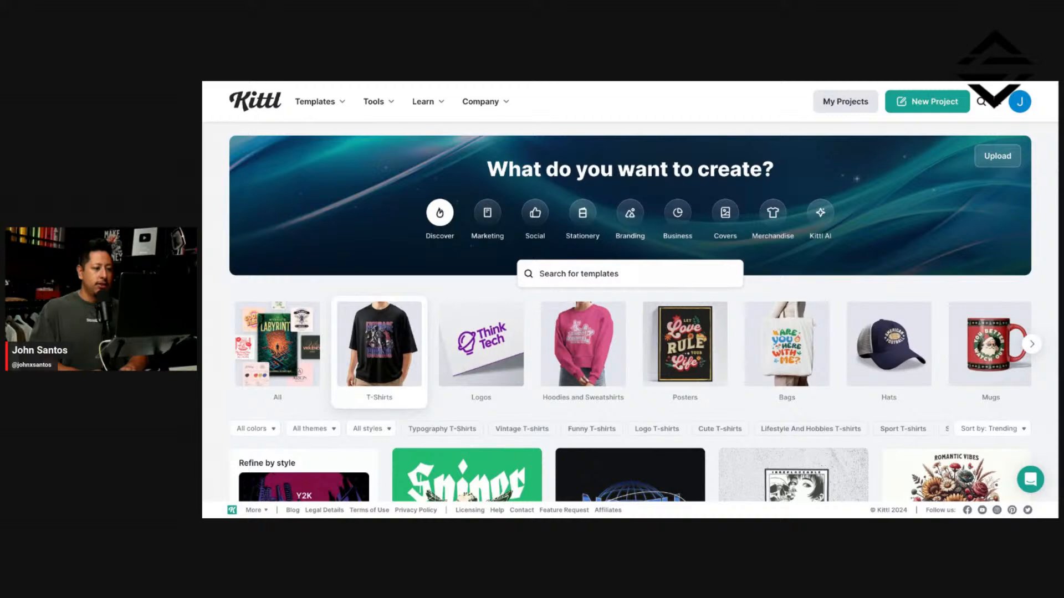
pyautogui.write('homie')
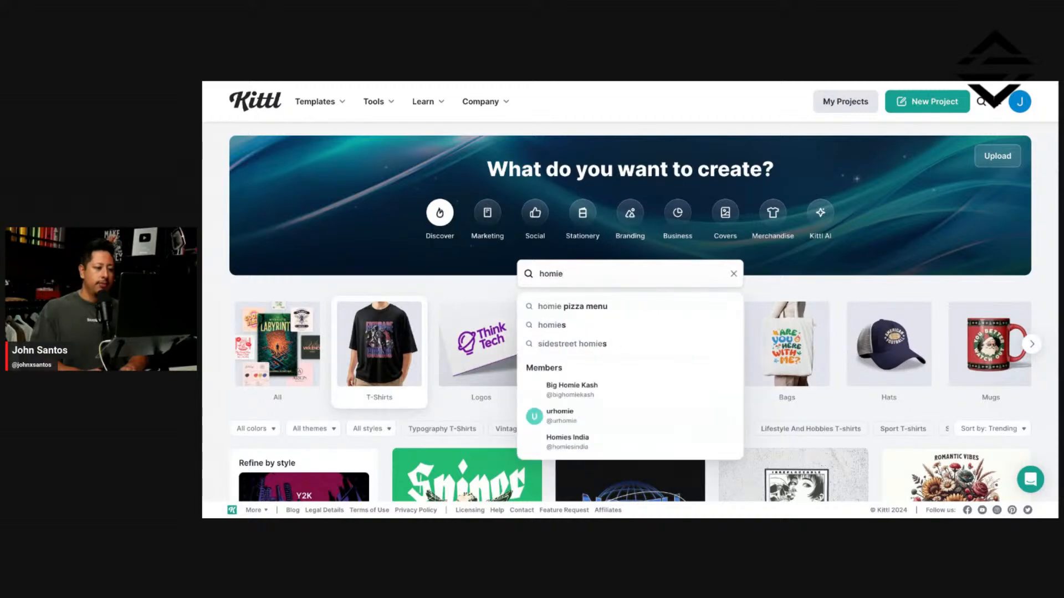
pyautogui.press('Return')
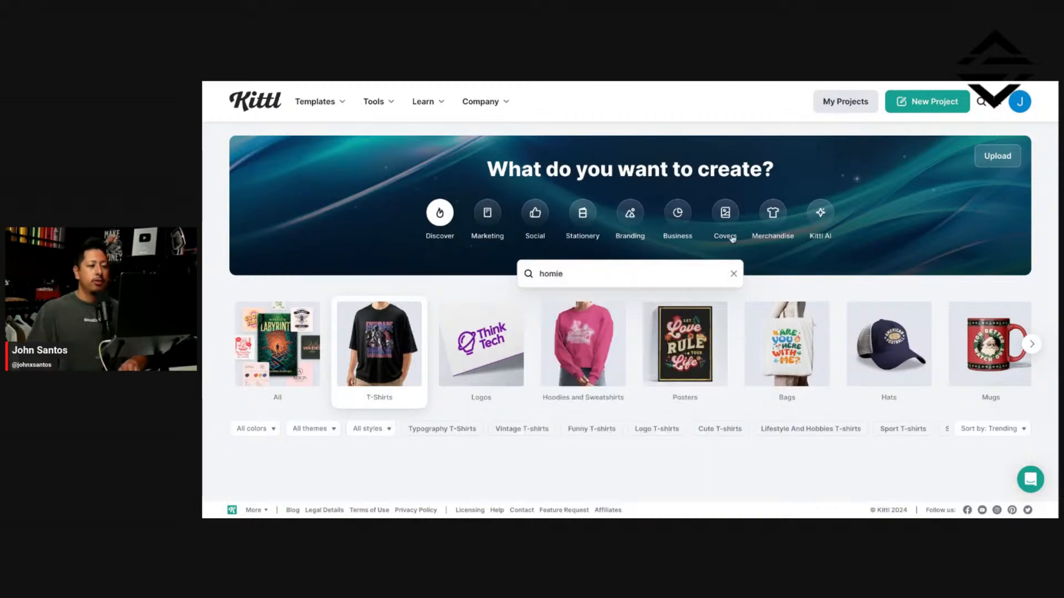
pyautogui.scroll(-3, 764, 228)
pyautogui.scroll(-1, 763, 228)
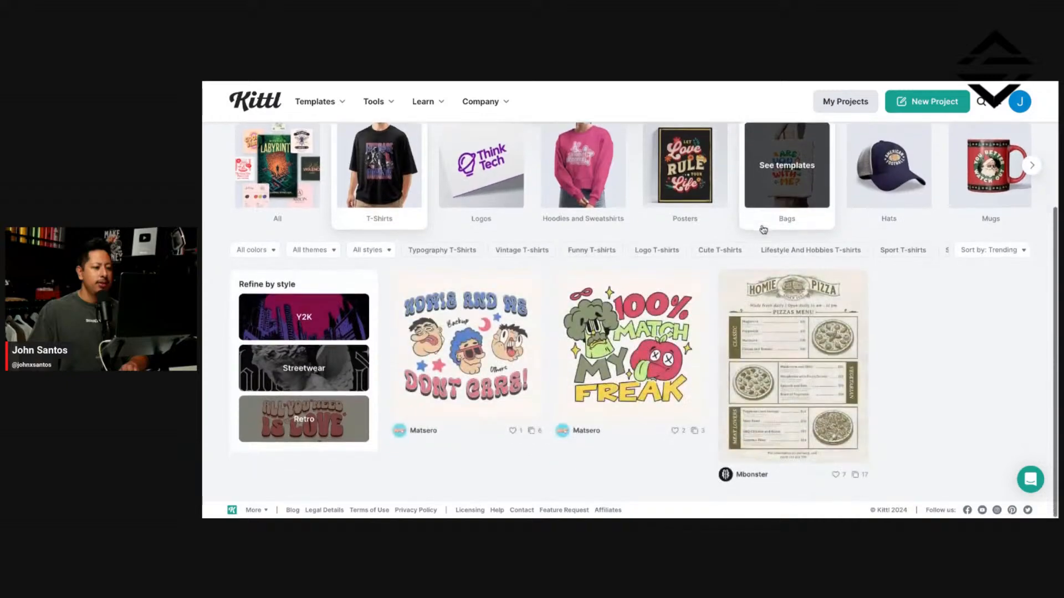
pyautogui.scroll(4, 719, 321)
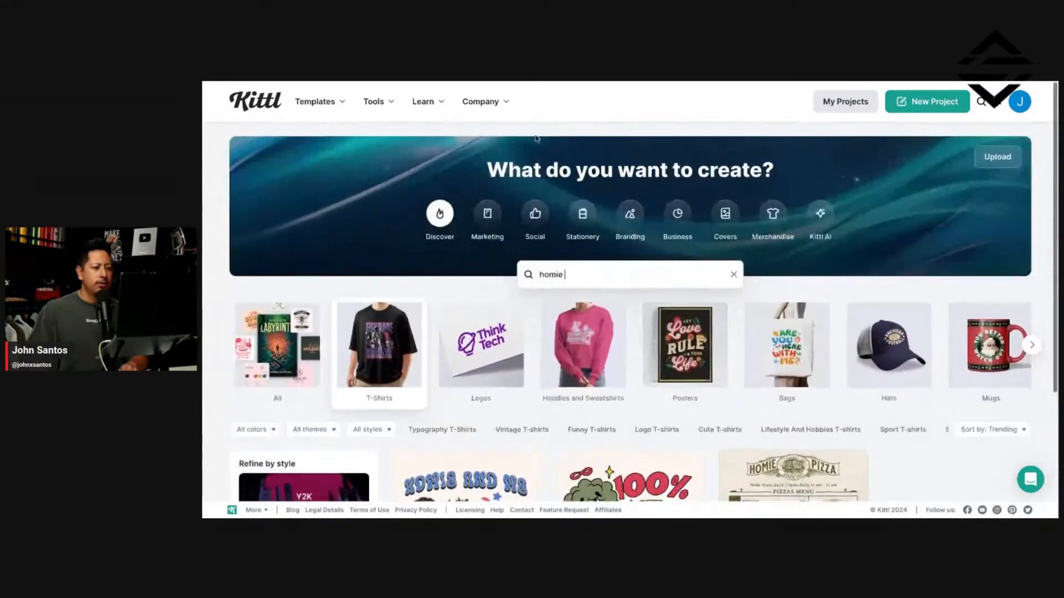
# Step: Replace the template search term with "chicano" and look through the matching T-shirt designs
pyautogui.moveTo(532, 272); pyautogui.dragTo(592, 270)
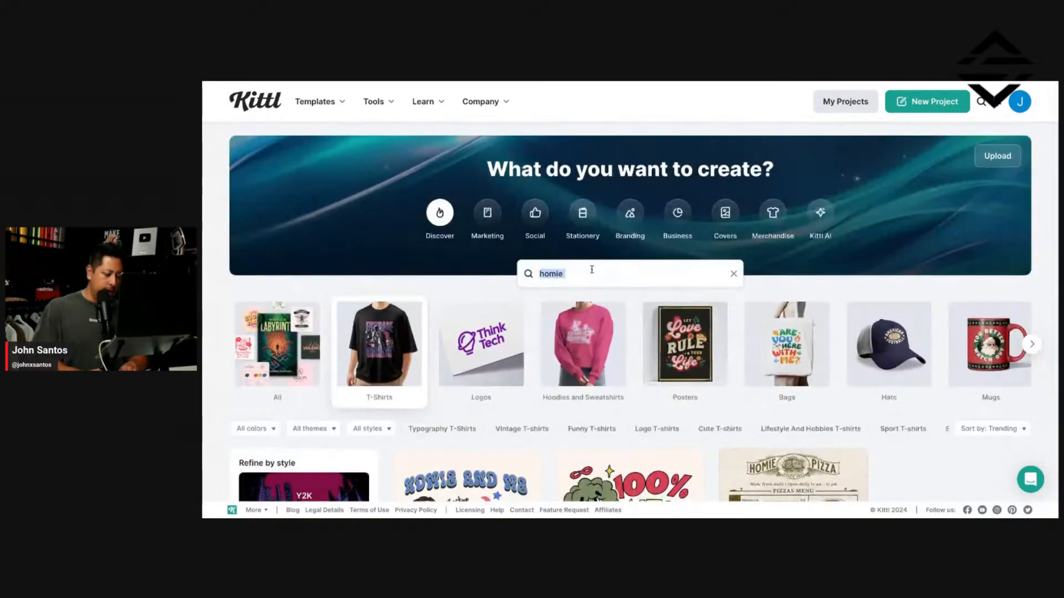
pyautogui.write('chicano')
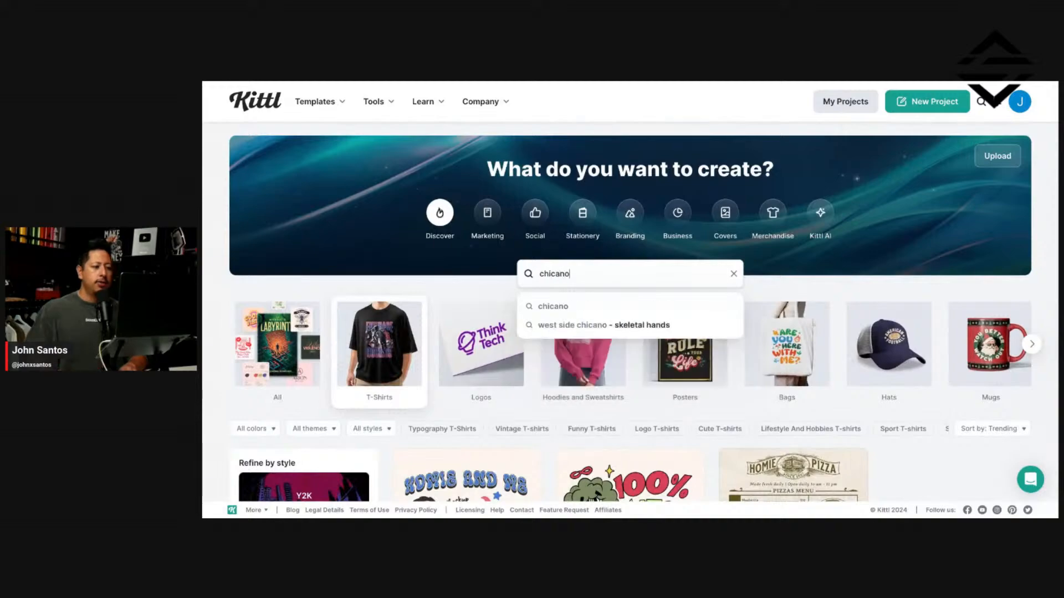
pyautogui.press('Return')
pyautogui.scroll(-4, 742, 262)
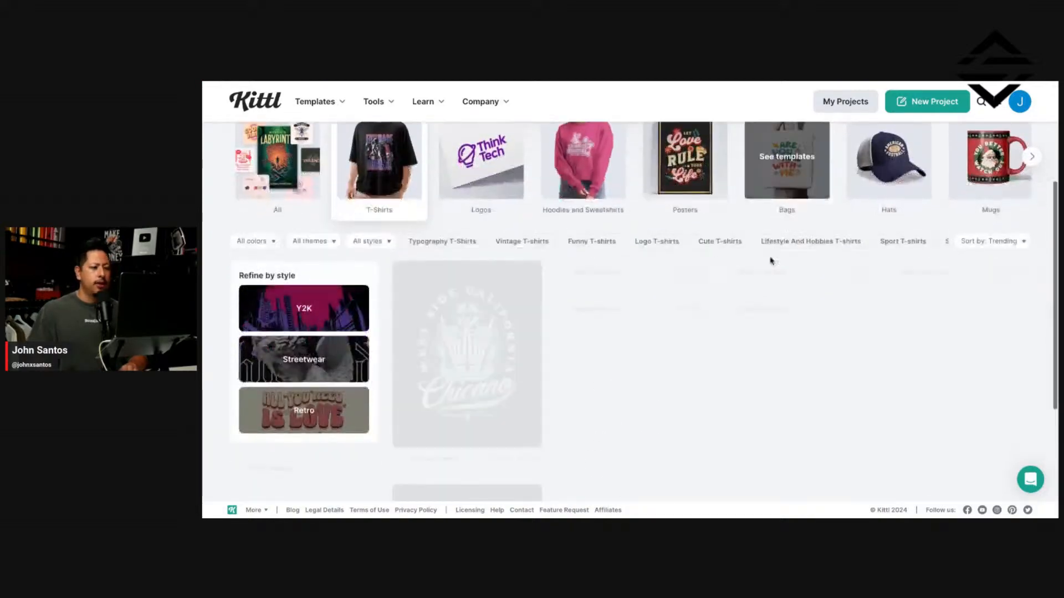
pyautogui.scroll(-3, 769, 263)
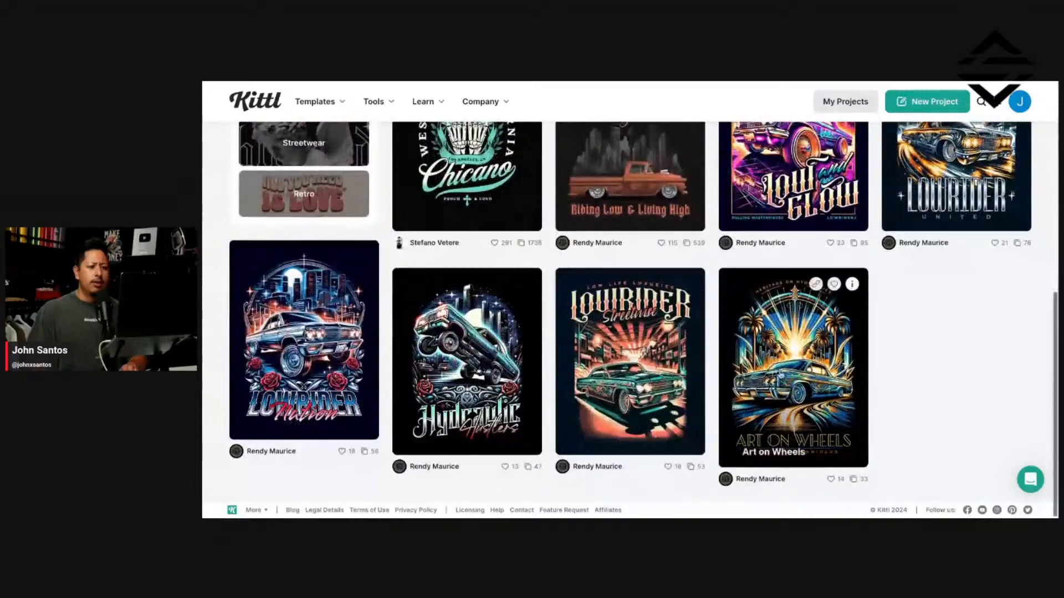
pyautogui.scroll(2, 803, 333)
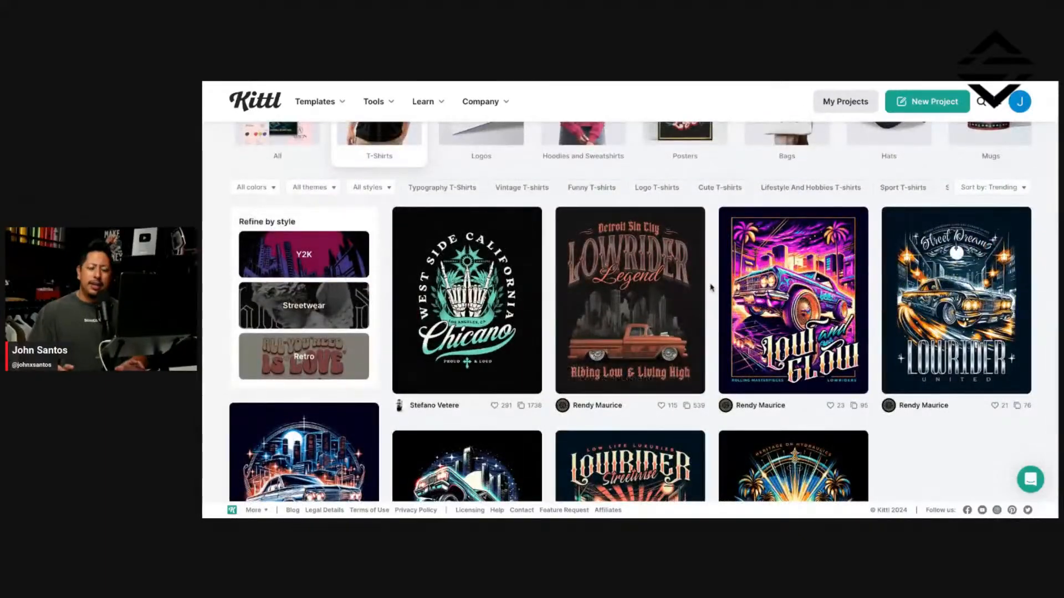
pyautogui.scroll(5, 629, 282)
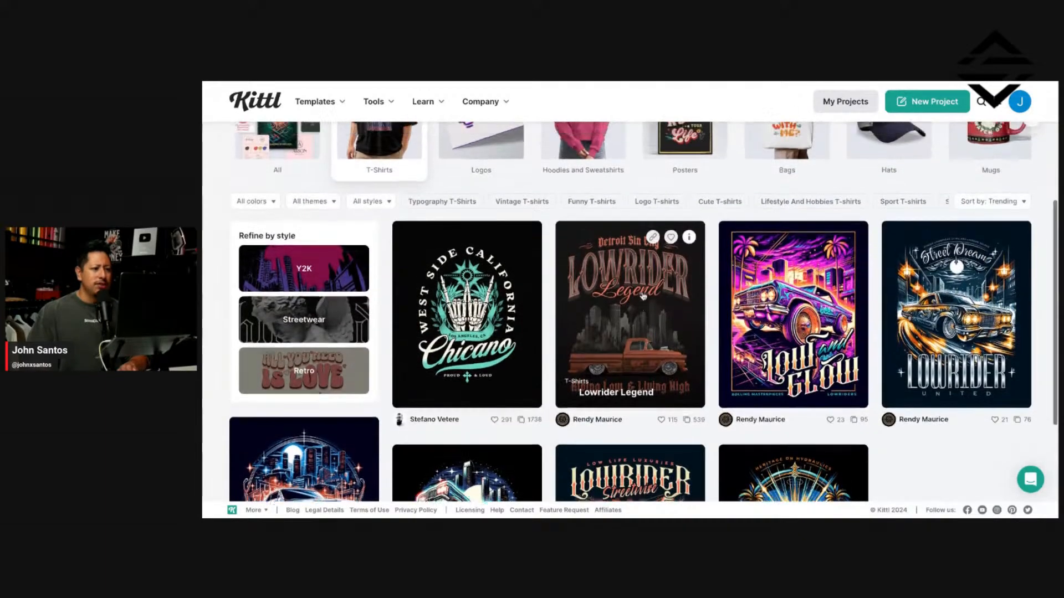
pyautogui.scroll(-5, 627, 282)
pyautogui.scroll(-3, 626, 282)
pyautogui.scroll(2, 626, 283)
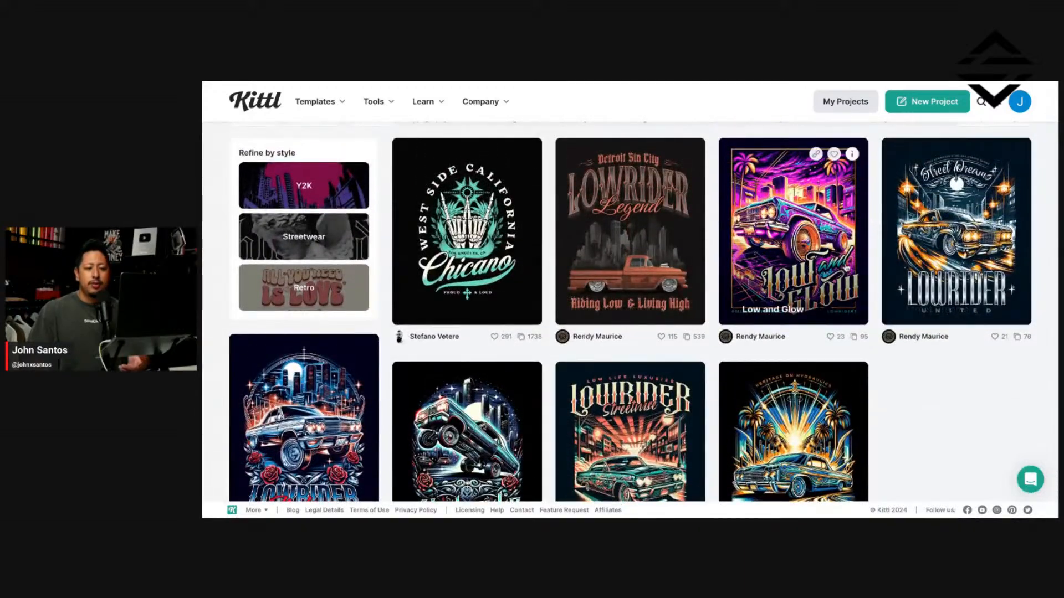
# Step: Open the Low and Glow template in the editor and check its title lettering
pyautogui.click(831, 269)
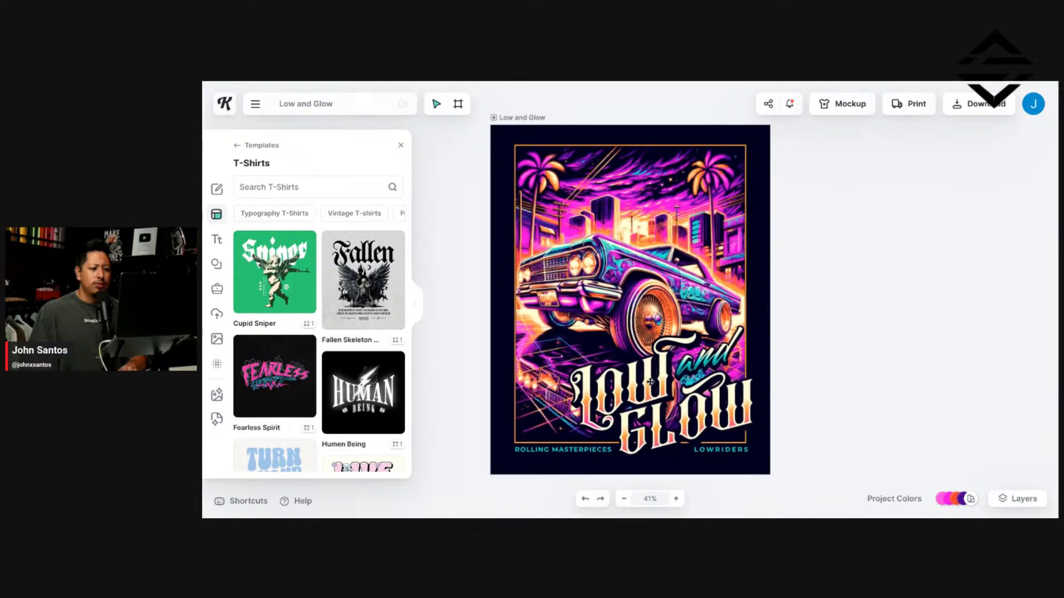
pyautogui.click(647, 378)
pyautogui.click(859, 307)
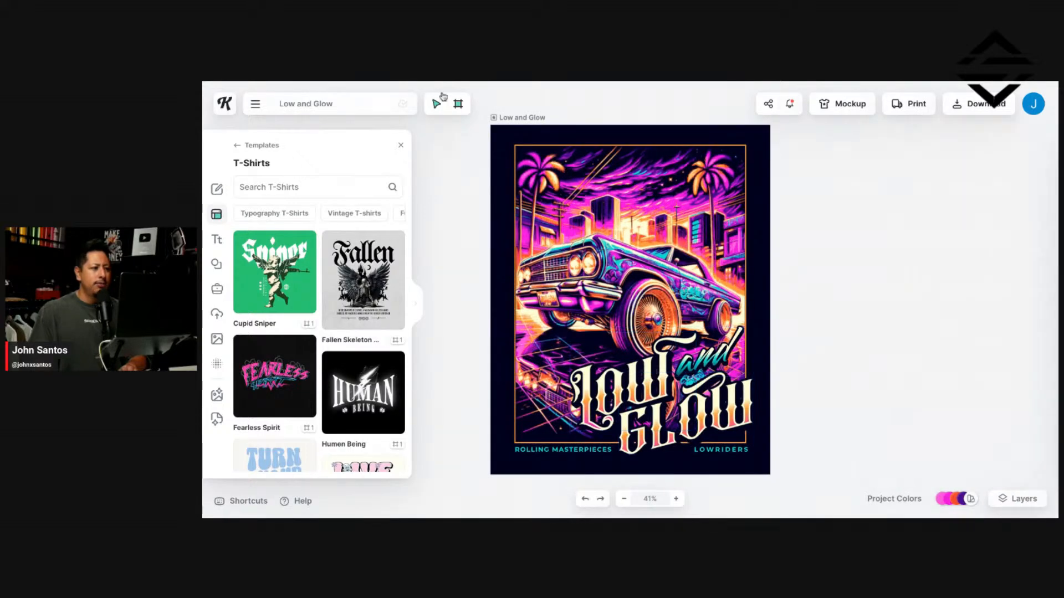
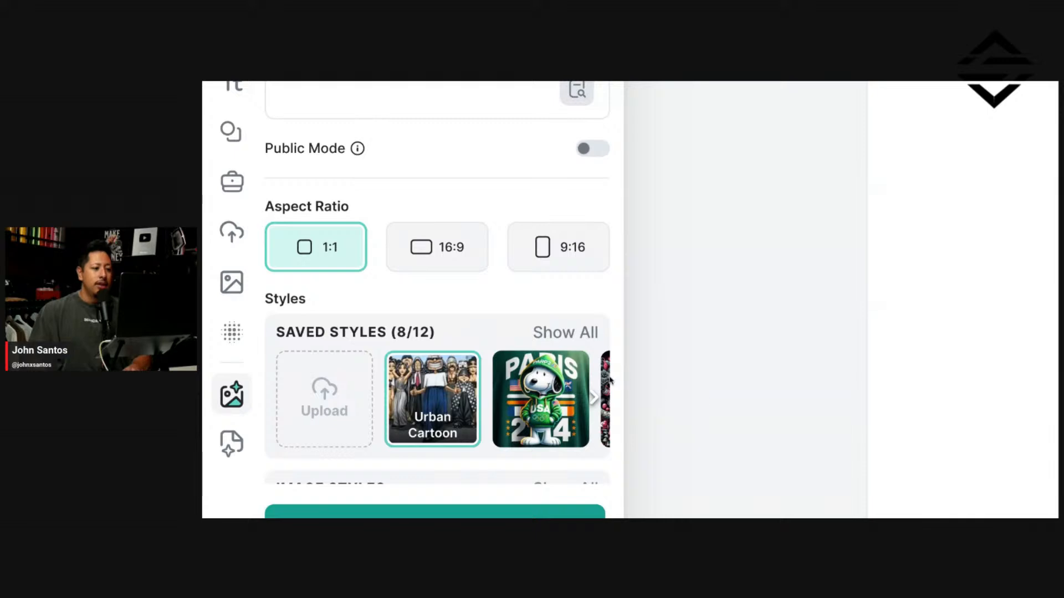
# Step: Review the AI Image Generator's prompt, aspect ratio options and saved Urban Cartoon style
pyautogui.scroll(3, 611, 380)
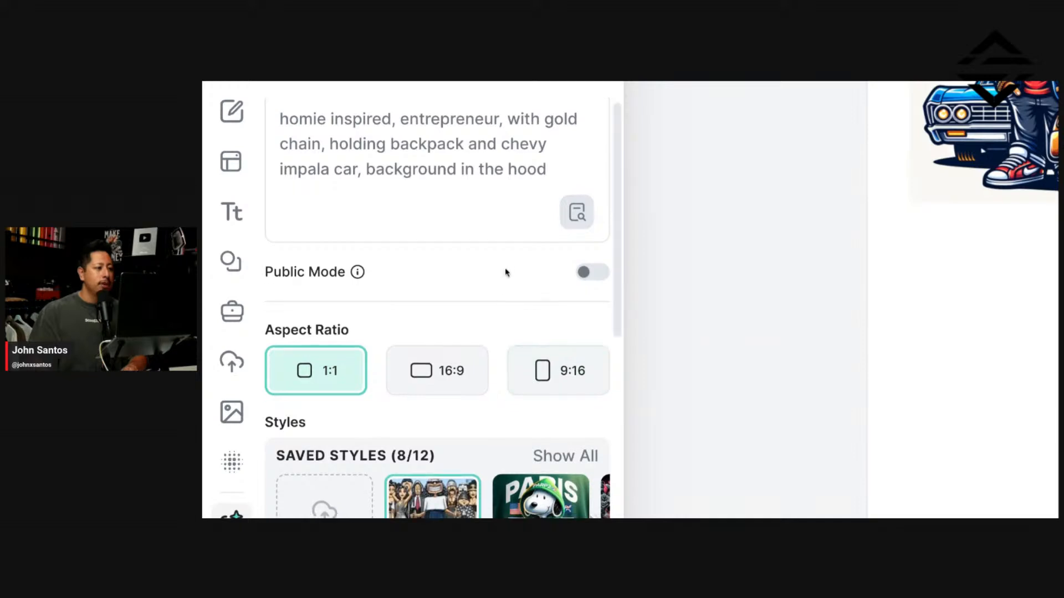
pyautogui.scroll(-3, 506, 270)
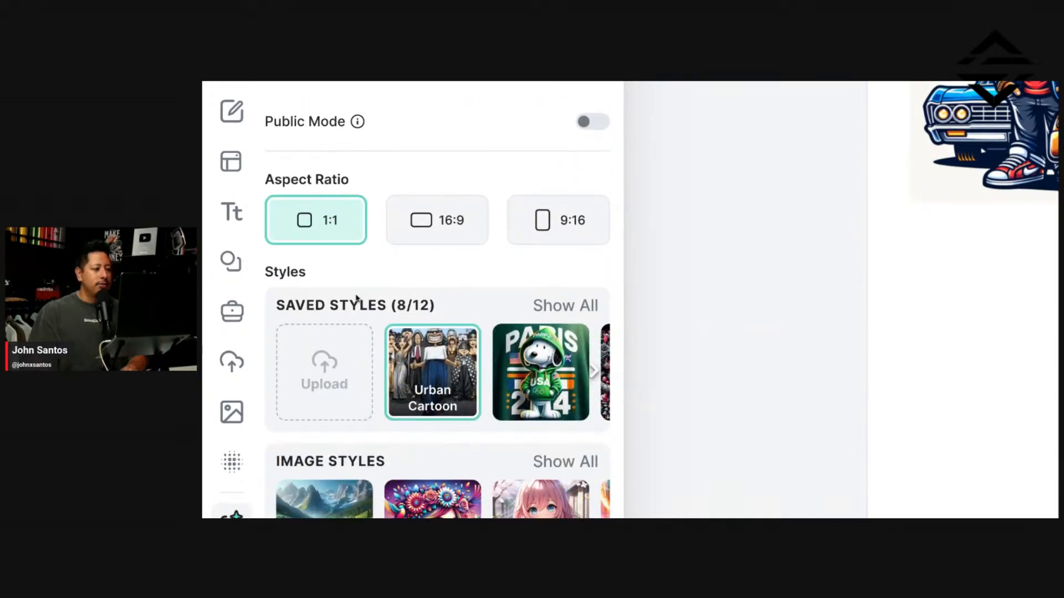
pyautogui.moveTo(397, 369)
pyautogui.scroll(1, 445, 382)
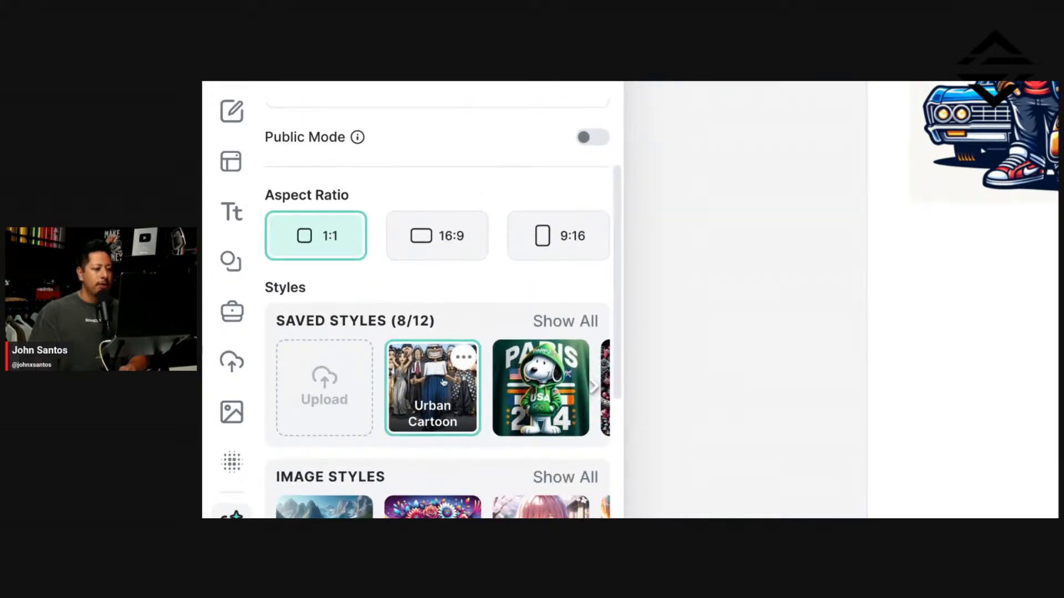
pyautogui.scroll(4, 435, 396)
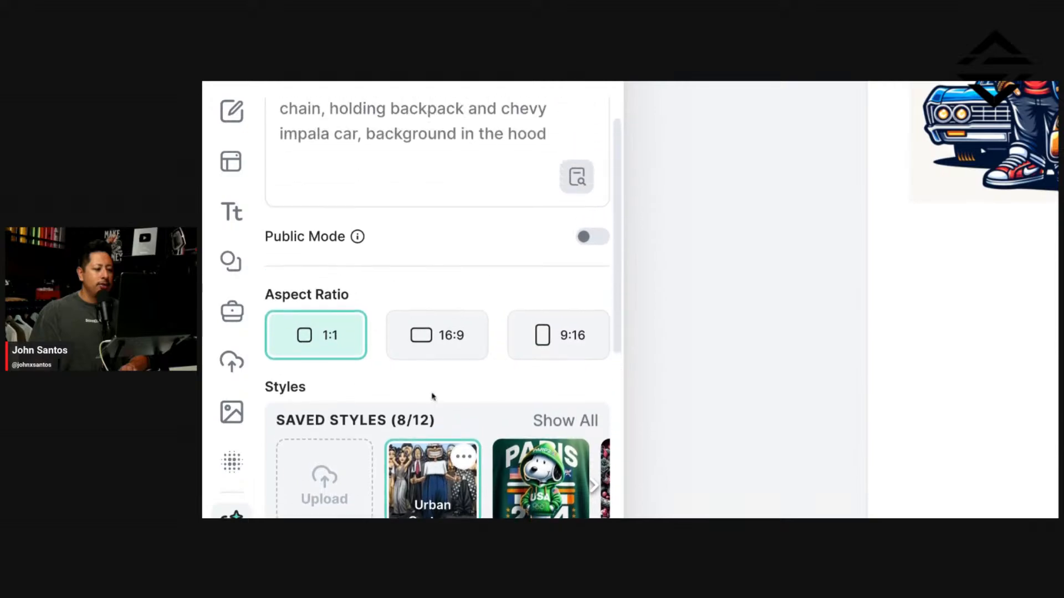
pyautogui.scroll(1, 439, 391)
# Step: Highlight the homie entrepreneur prompt in the AI Image Generator to review its wording, leaving the text deselected
pyautogui.click(548, 334)
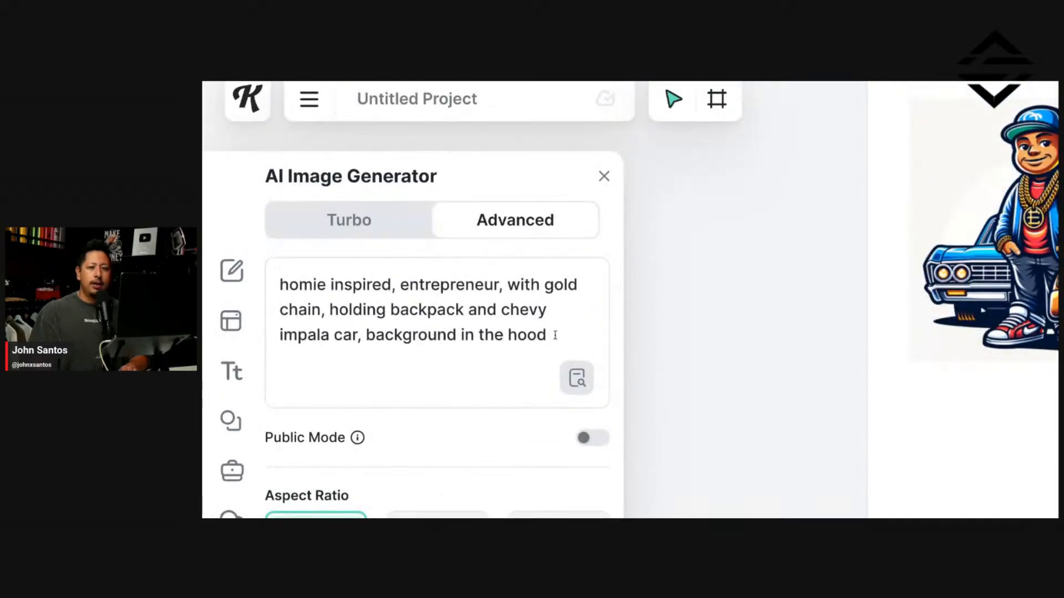
pyautogui.moveTo(548, 335); pyautogui.dragTo(472, 333)
pyautogui.click(472, 333)
pyautogui.moveTo(551, 335); pyautogui.dragTo(282, 284)
pyautogui.click(281, 284)
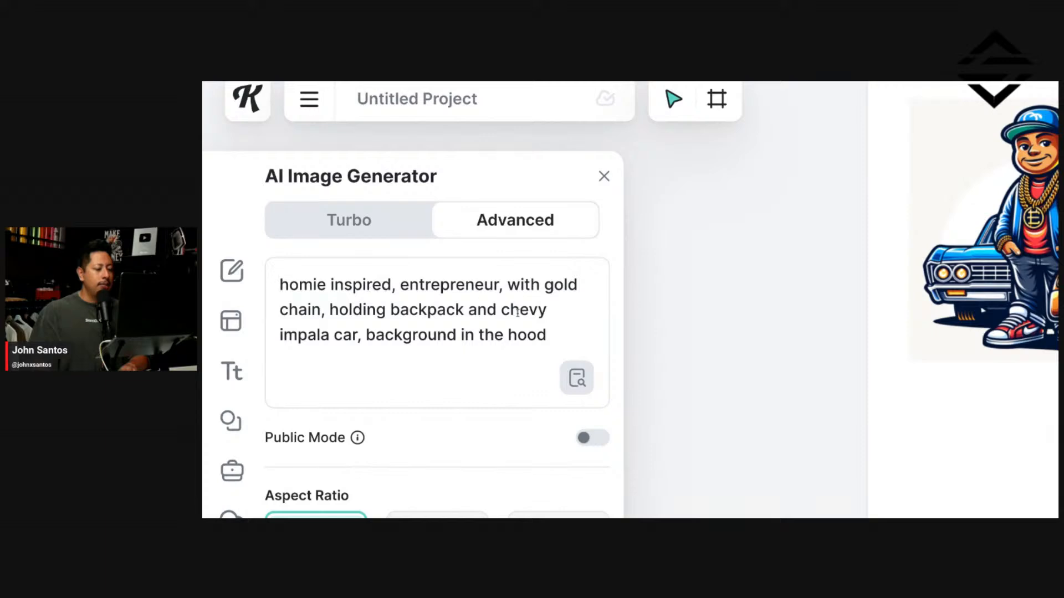
# Step: Clear the homie entrepreneur prompt from the AI Image Generator
pyautogui.moveTo(560, 329); pyautogui.dragTo(281, 286)
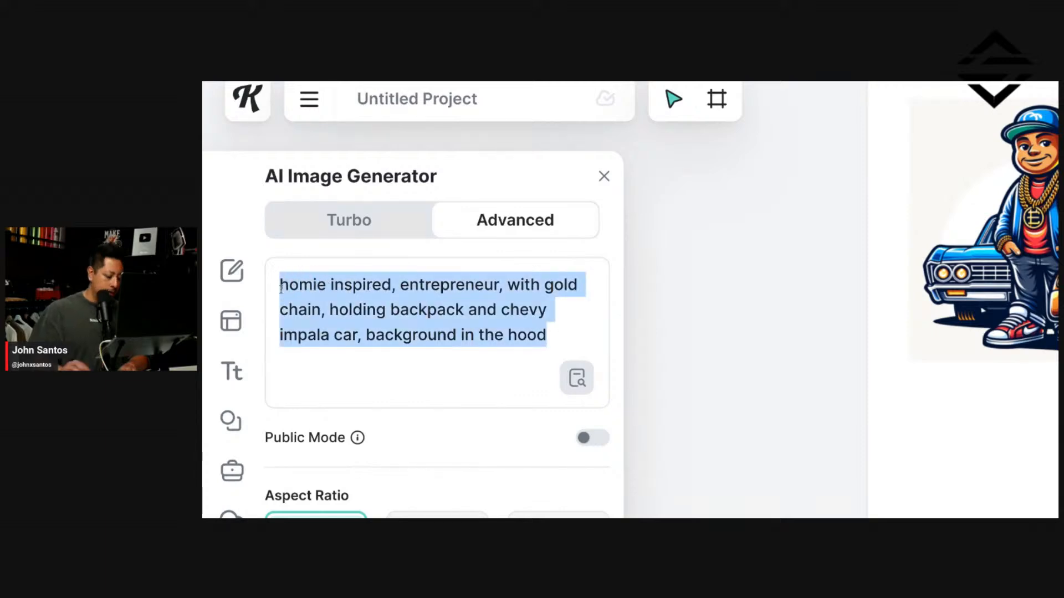
pyautogui.write('A group of')
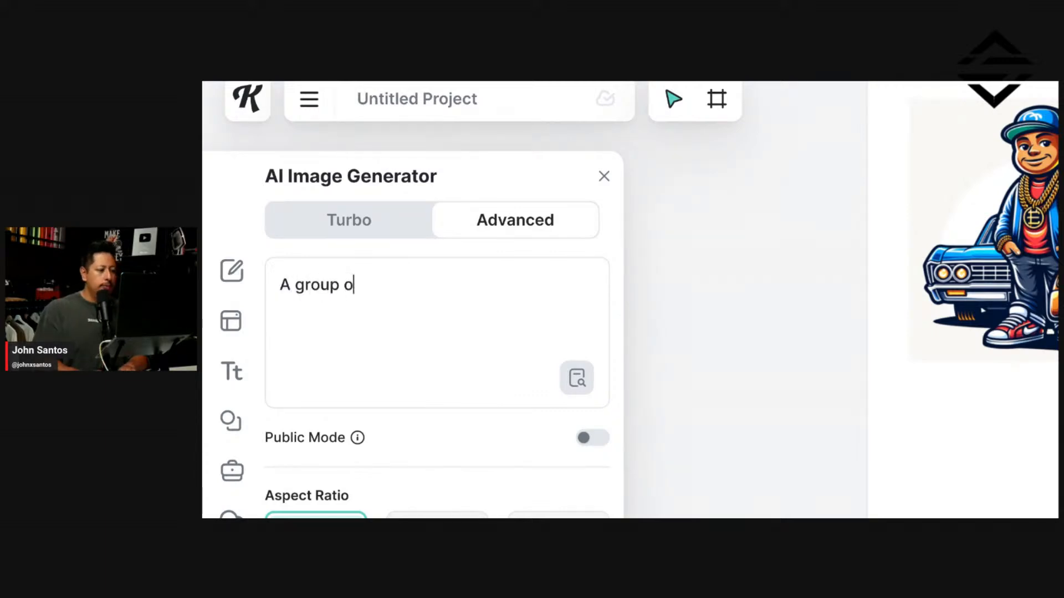
pyautogui.press('BackSpace')
pyautogui.press('BackSpace')
pyautogui.press('BackSpace')
pyautogui.press('BackSpace')
pyautogui.press('BackSpace')
pyautogui.press('BackSpace')
pyautogui.press('BackSpace')
pyautogui.press('BackSpace')
pyautogui.press('BackSpace')
pyautogui.press('BackSpace')
pyautogui.press('BackSpace')
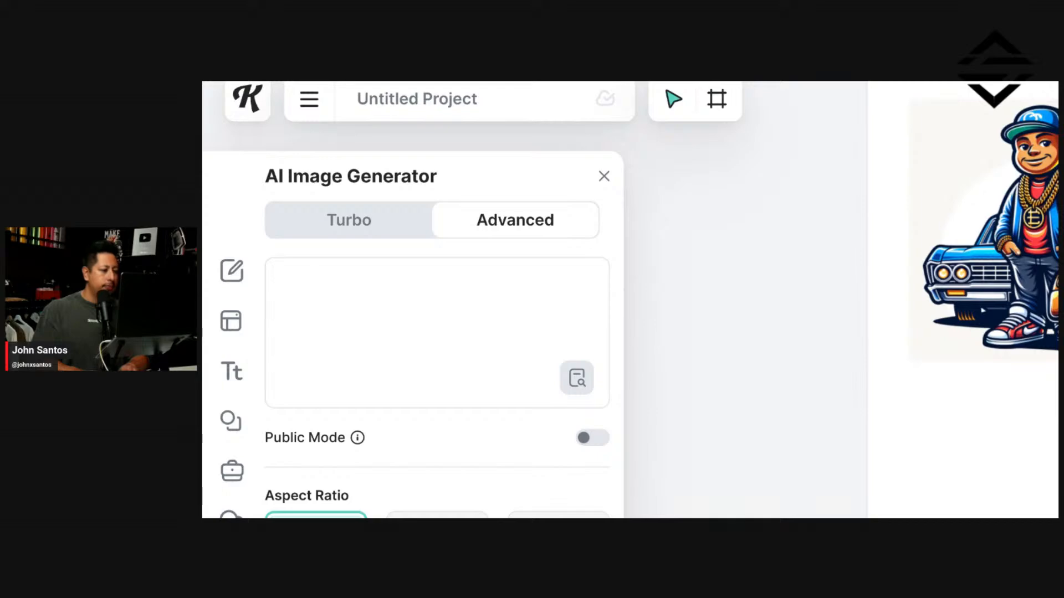
# Step: Enter the prompt "3 guys and a girl, standing outside of a garage, holding bags of money, with cars in the background"
pyautogui.write('3 guys ')
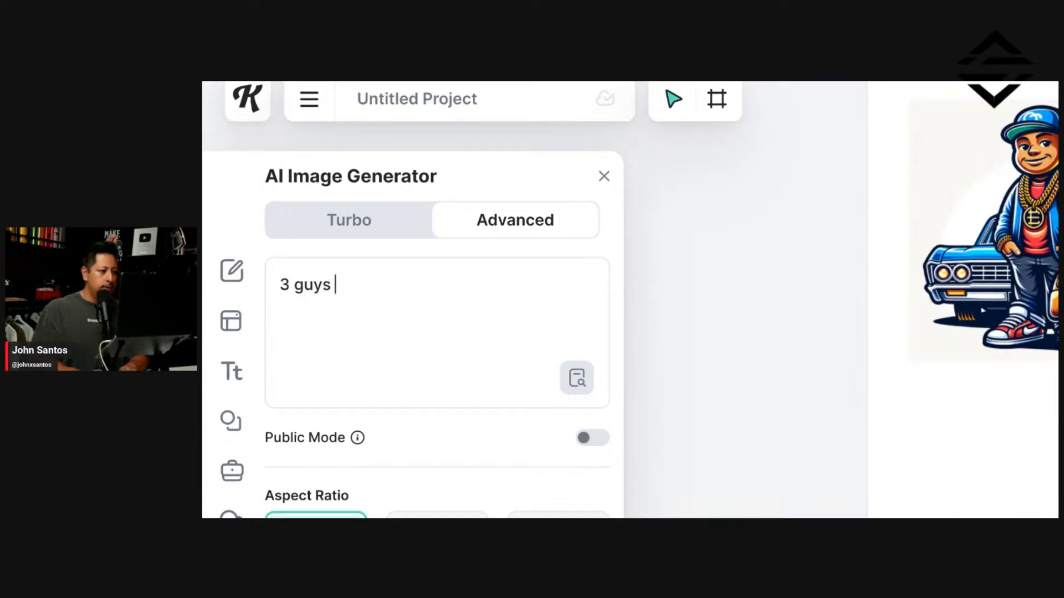
pyautogui.write('and a girl, standingo')
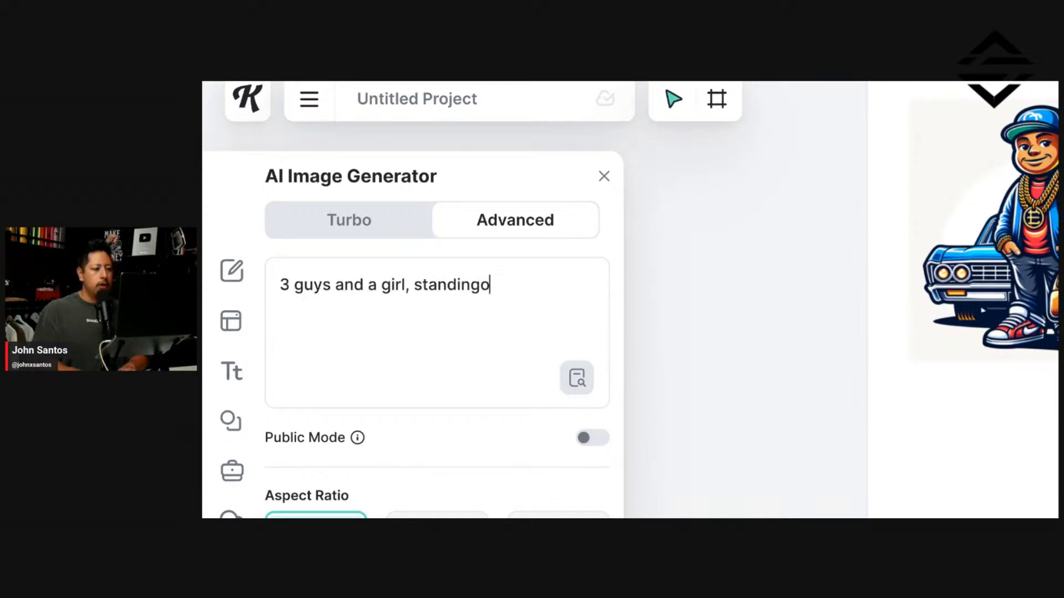
pyautogui.press('BackSpace')
pyautogui.write('outside')
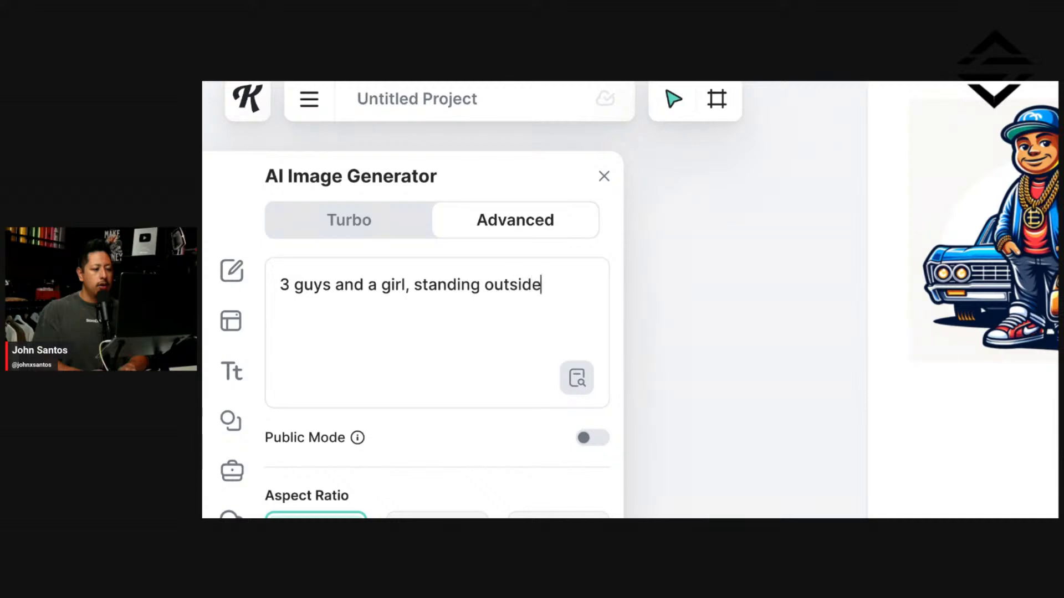
pyautogui.write(' of a garge')
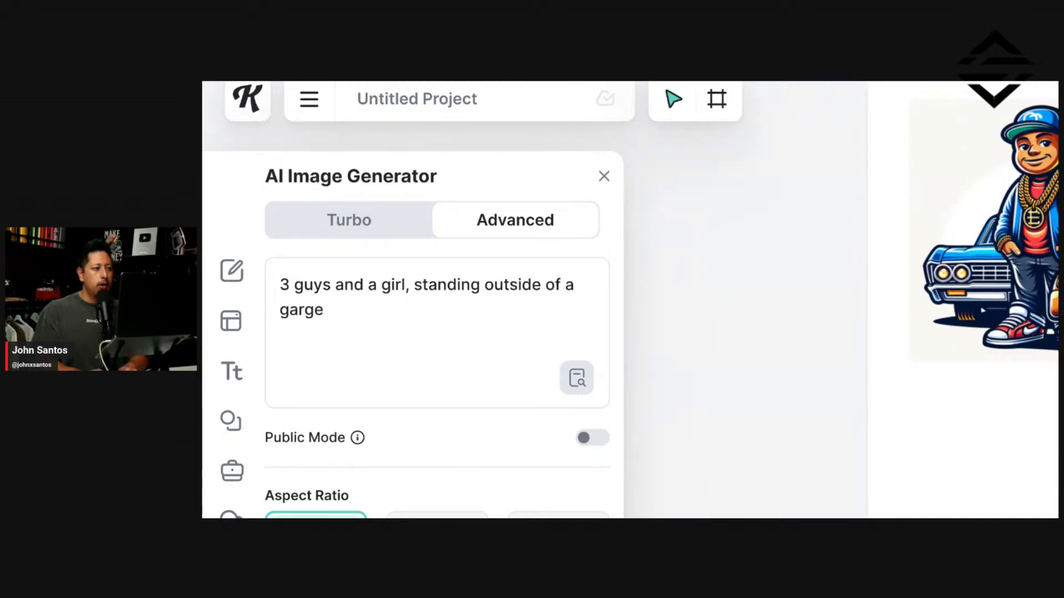
pyautogui.press('BackSpace')
pyautogui.press('BackSpace')
pyautogui.write('age, holding ba')
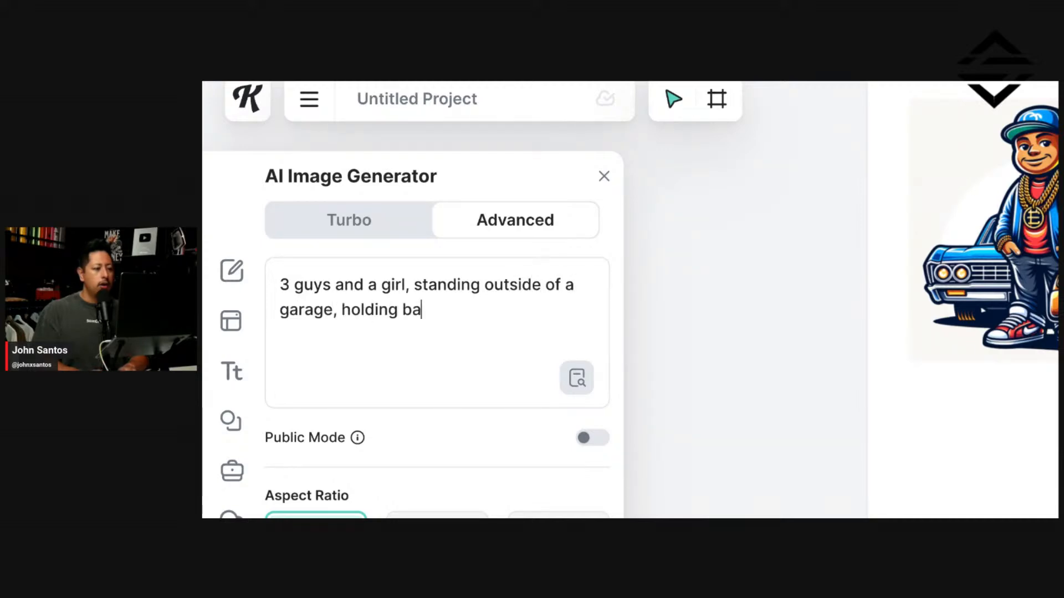
pyautogui.write('gs of money, with')
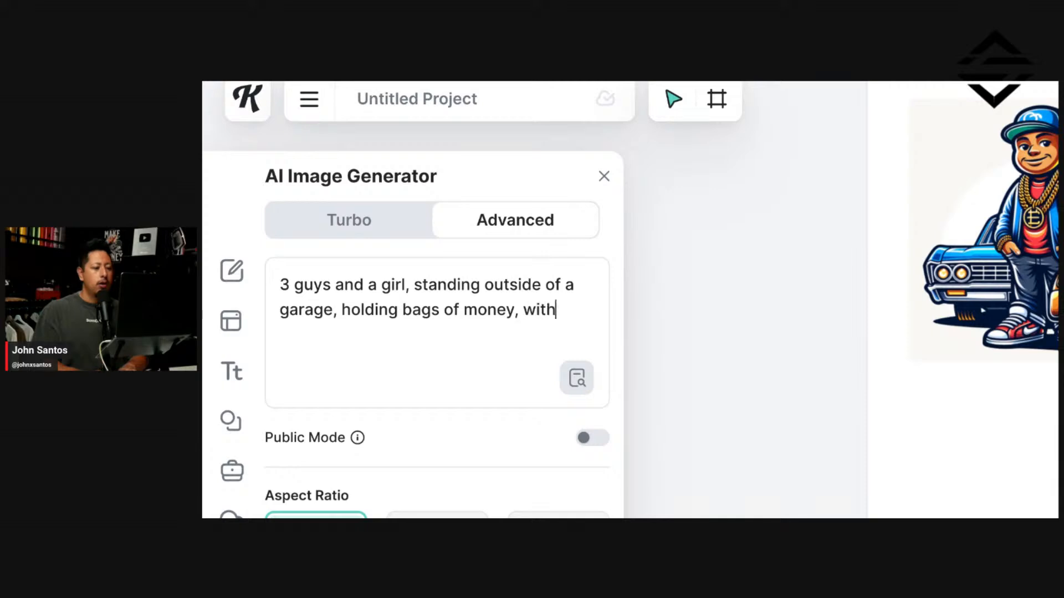
pyautogui.write(' cars in the backgr')
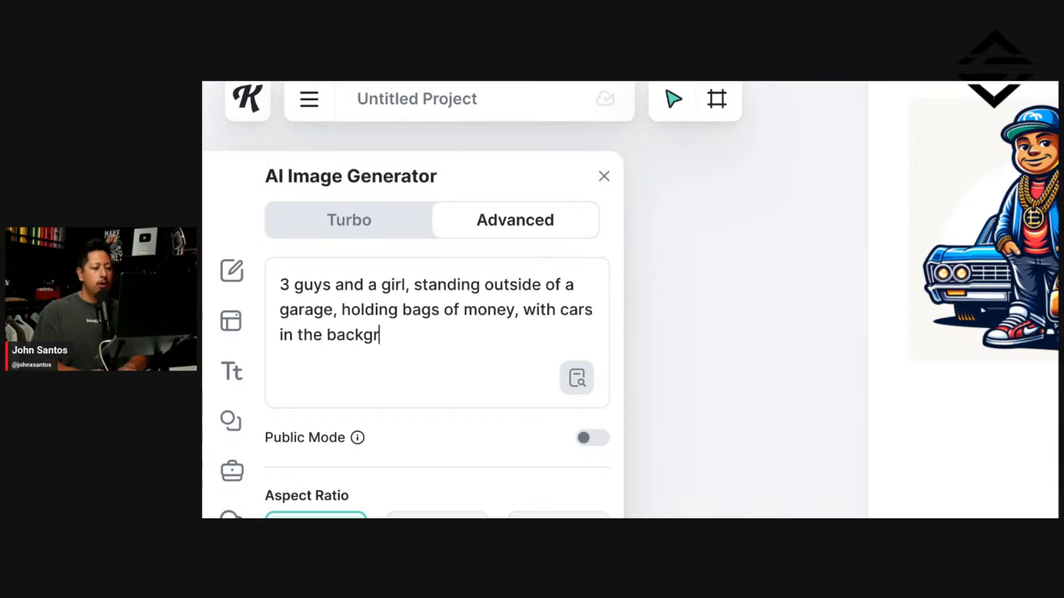
pyautogui.write('ound')
# Step: Look through the available styles and generate the image, keeping the saved Urban Cartoon style
pyautogui.scroll(-1, 504, 310)
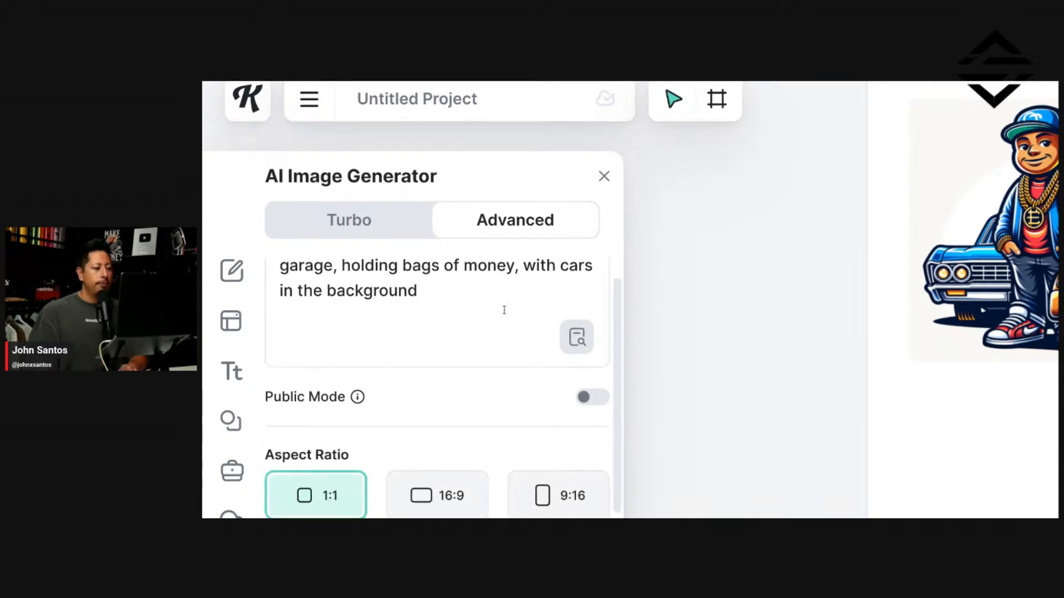
pyautogui.scroll(-8, 504, 310)
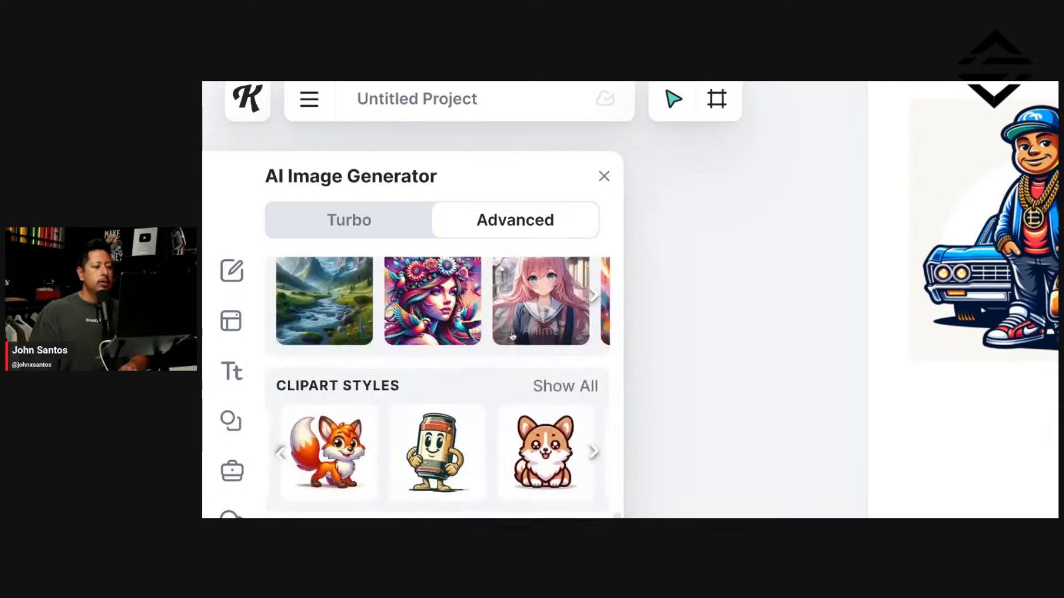
pyautogui.scroll(-5, 512, 336)
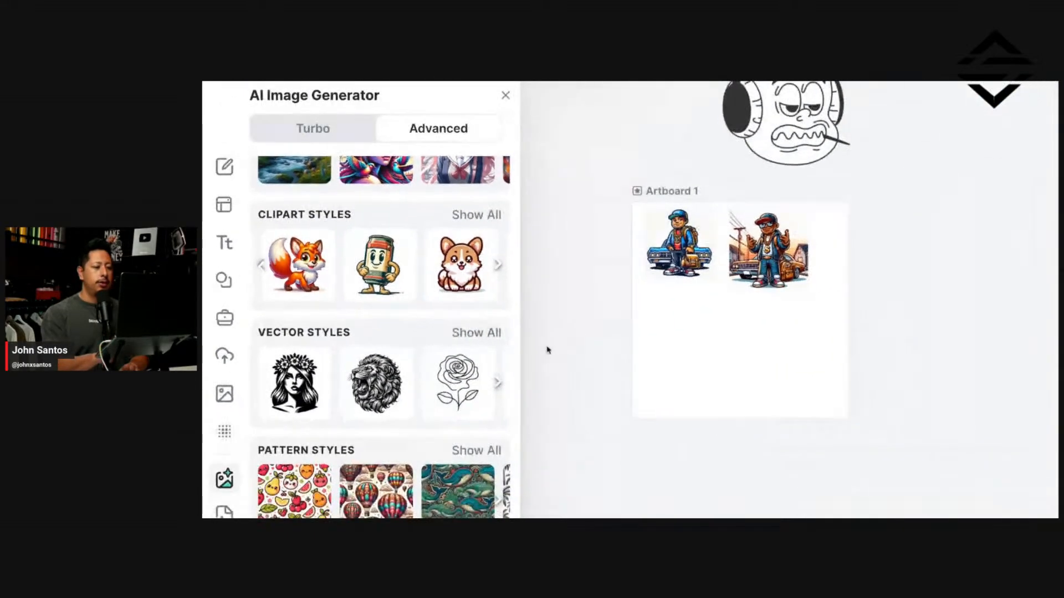
pyautogui.scroll(-5, 659, 354)
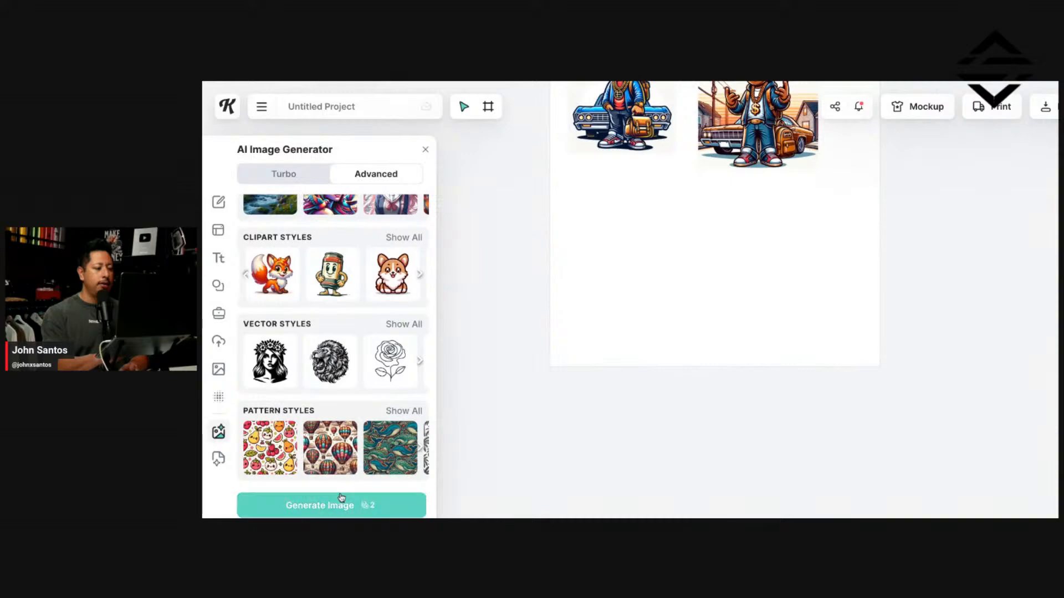
pyautogui.click(341, 498)
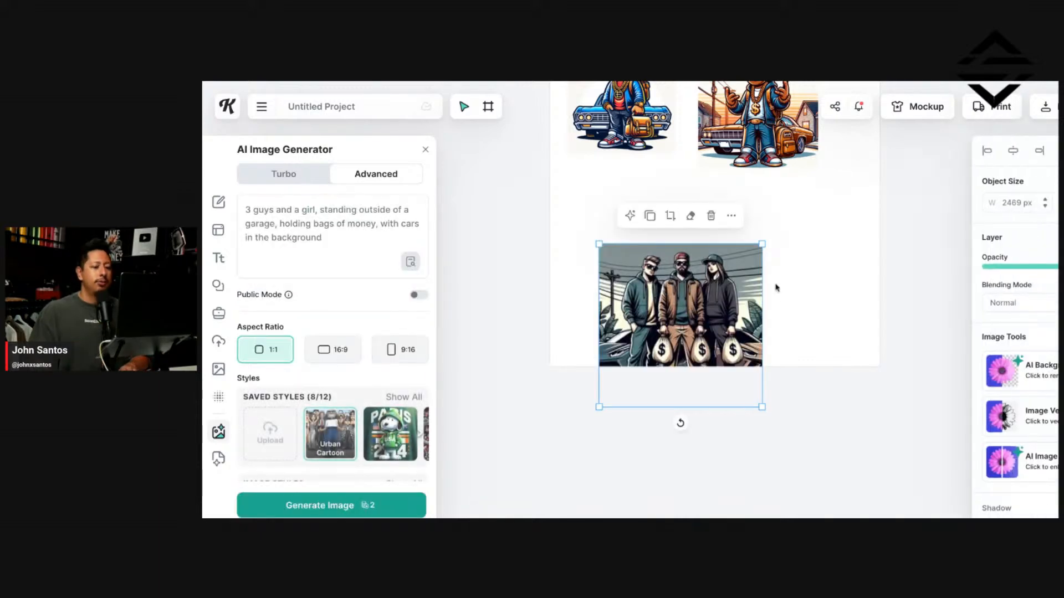
# Step: Move the generated image up onto the artboard's empty area and inspect its figures and money bags closely
pyautogui.moveTo(708, 313); pyautogui.dragTo(692, 254)
pyautogui.scroll(5, 753, 290)
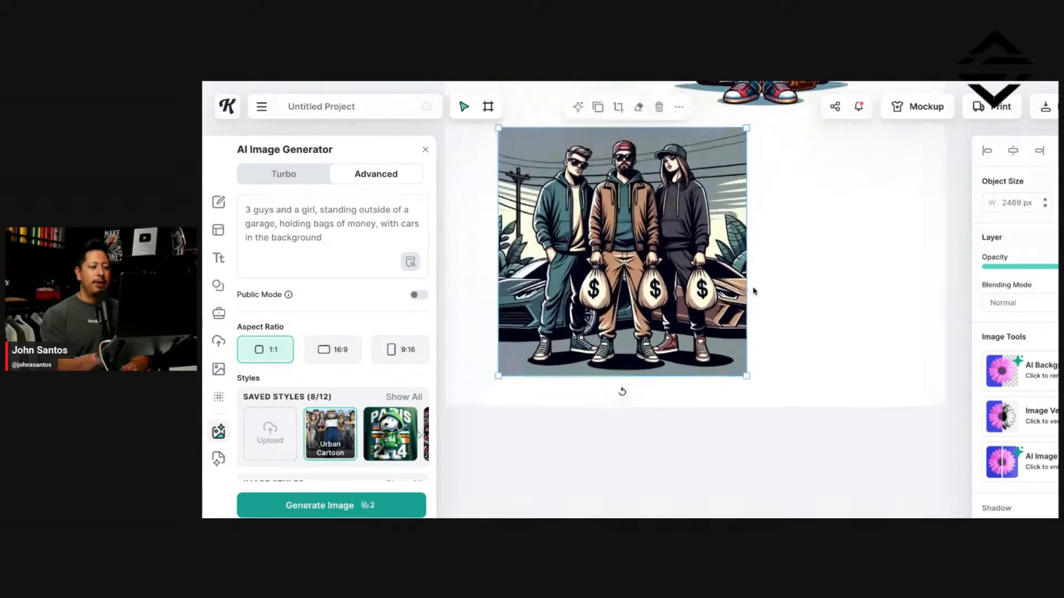
pyautogui.scroll(-2, 792, 296)
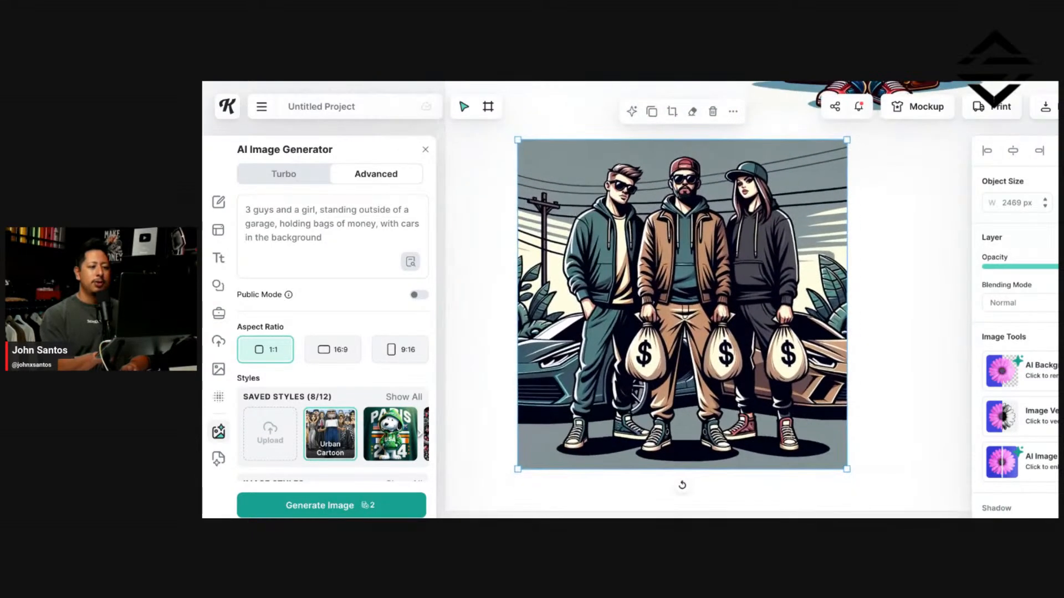
pyautogui.scroll(-1, 793, 296)
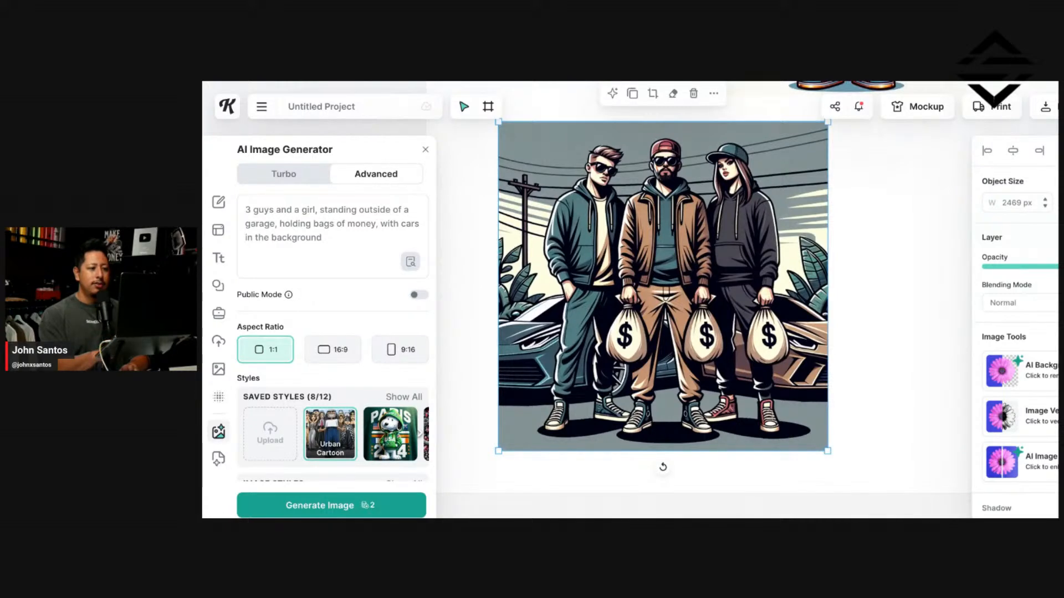
pyautogui.scroll(3, 793, 298)
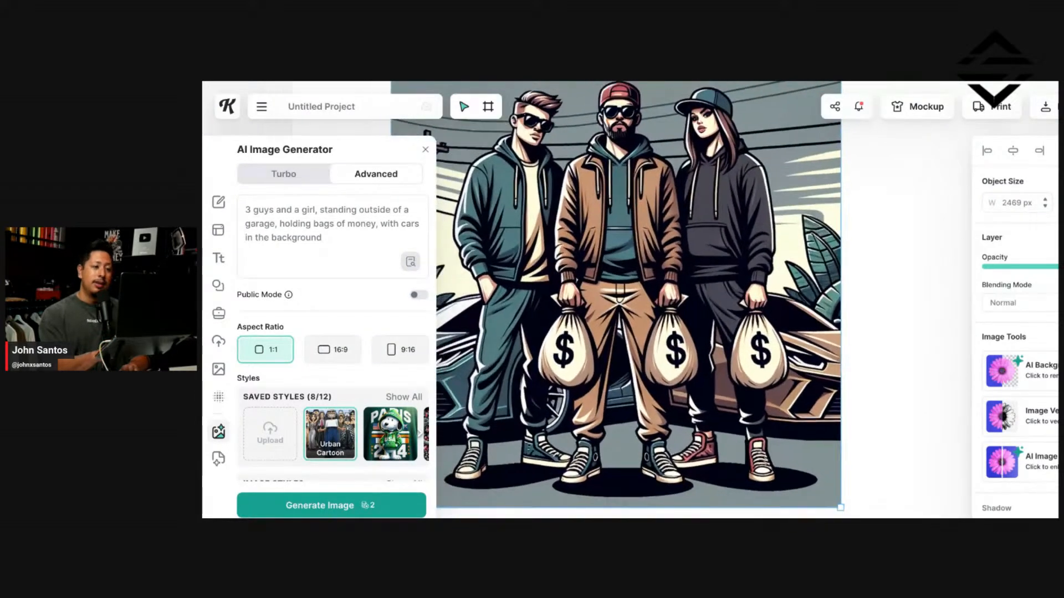
pyautogui.scroll(-3, 701, 286)
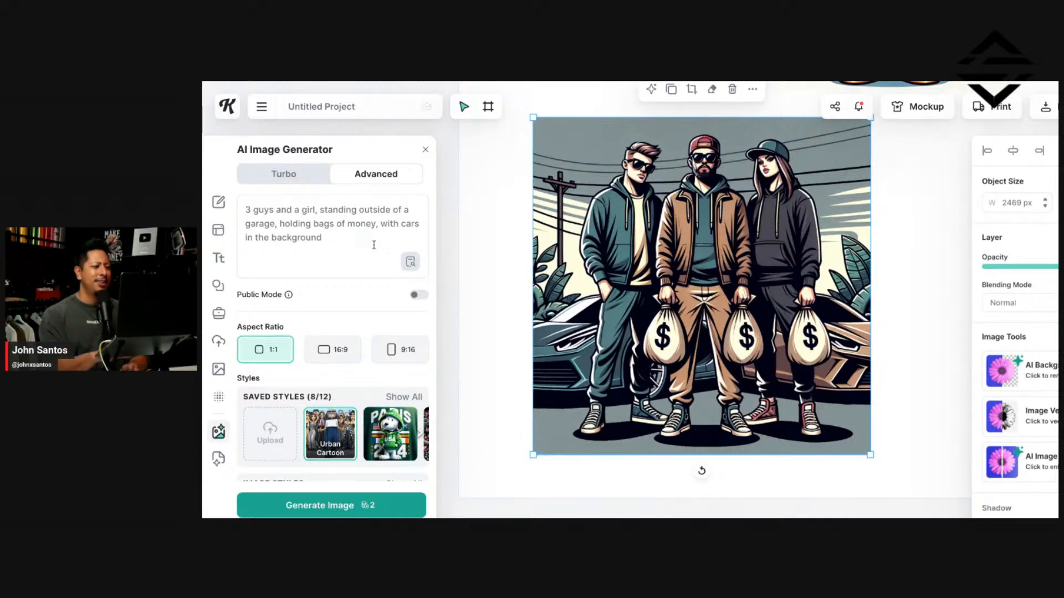
# Step: Remove "and a girl" from the prompt so its opening reads "3 guys, standing outside of a garage"
pyautogui.click(317, 211)
pyautogui.press('BackSpace')
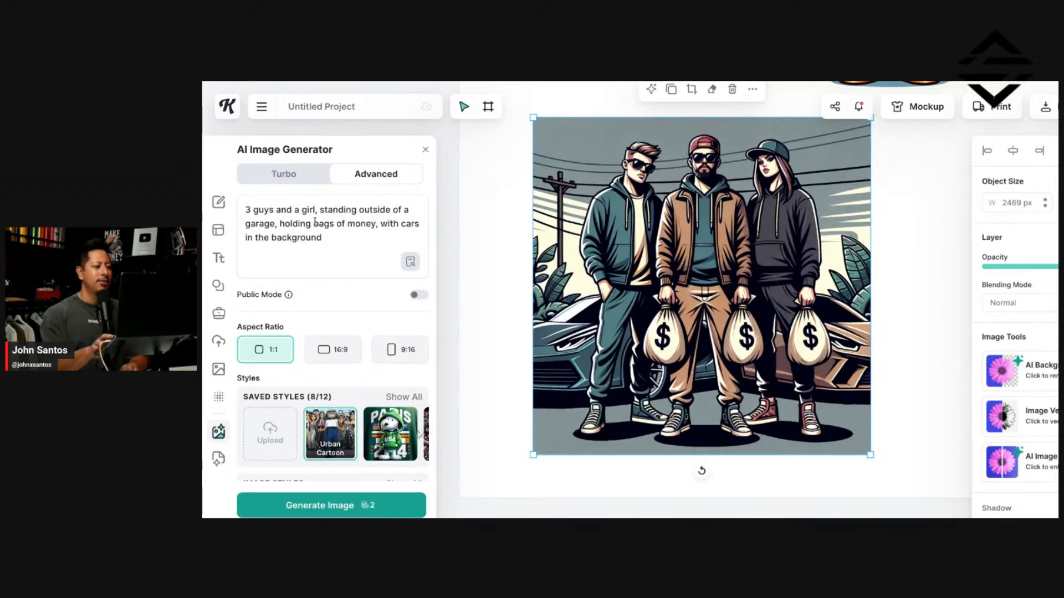
pyautogui.press('BackSpace')
pyautogui.press('BackSpace')
pyautogui.press('BackSpace')
pyautogui.press('BackSpace')
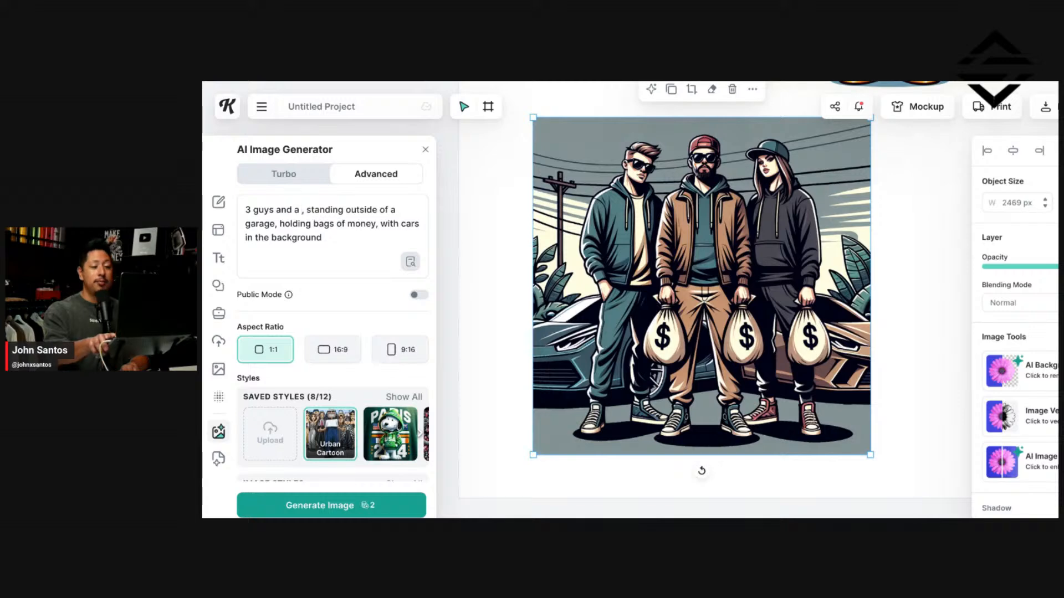
pyautogui.press('BackSpace')
pyautogui.press('BackSpace')
pyautogui.press('BackSpace')
pyautogui.press('BackSpace')
pyautogui.press('BackSpace')
pyautogui.press('BackSpace')
pyautogui.press('BackSpace')
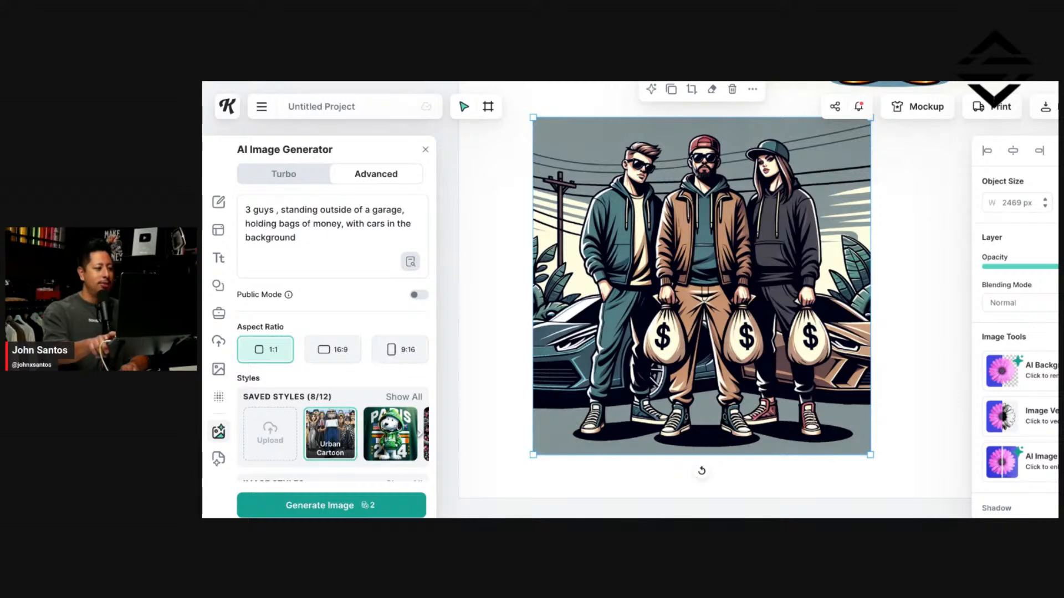
pyautogui.click(277, 210)
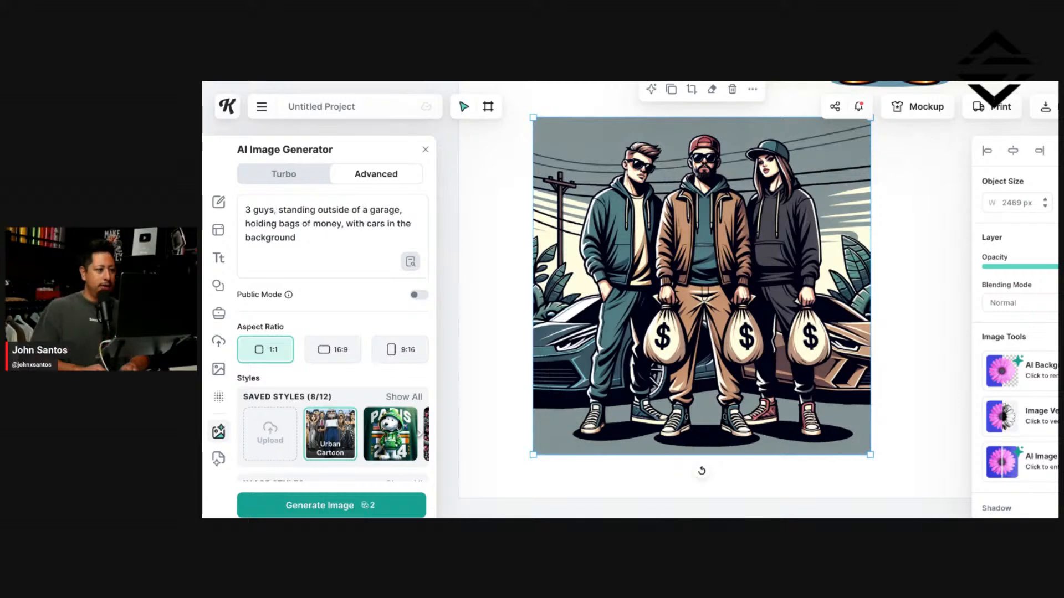
# Step: Insert "2 hispanic and one black males," after "3 guys," in the prompt
pyautogui.write('on hisp')
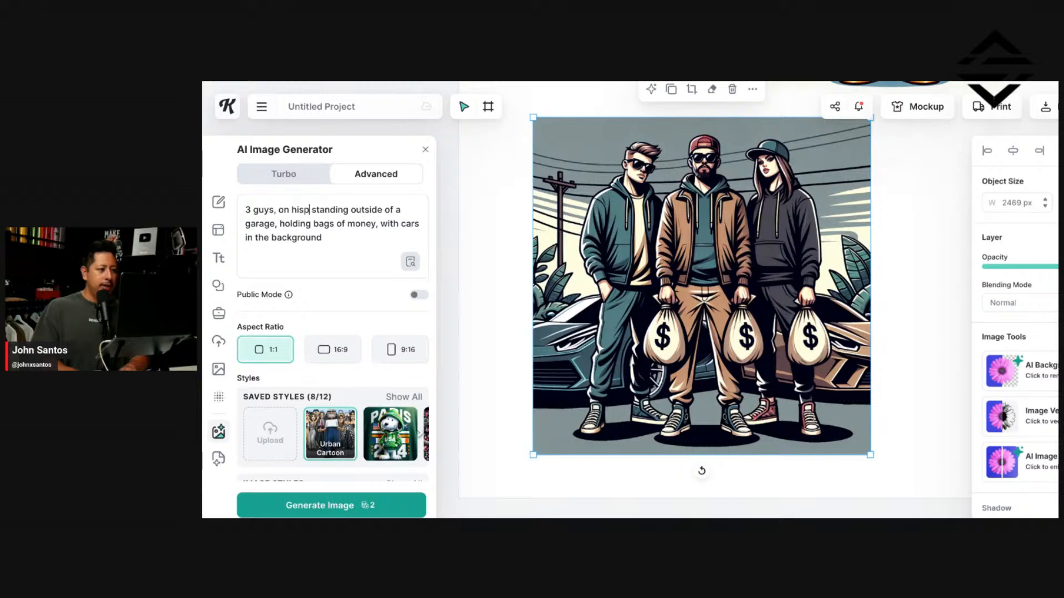
pyautogui.press('BackSpace')
pyautogui.press('BackSpace')
pyautogui.press('BackSpace')
pyautogui.press('BackSpace')
pyautogui.write('2 hispa')
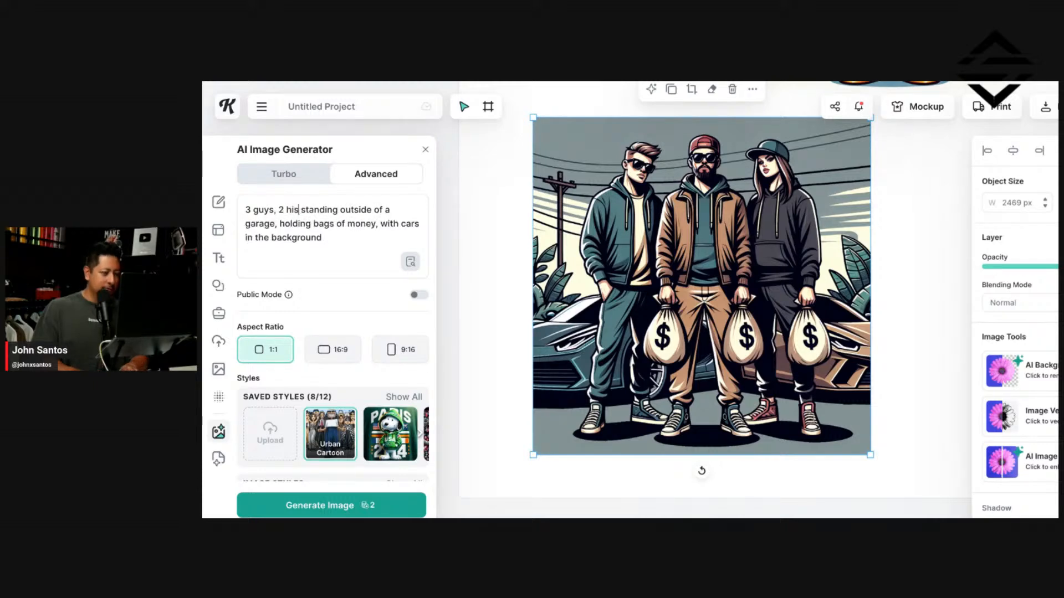
pyautogui.write('nic and one b')
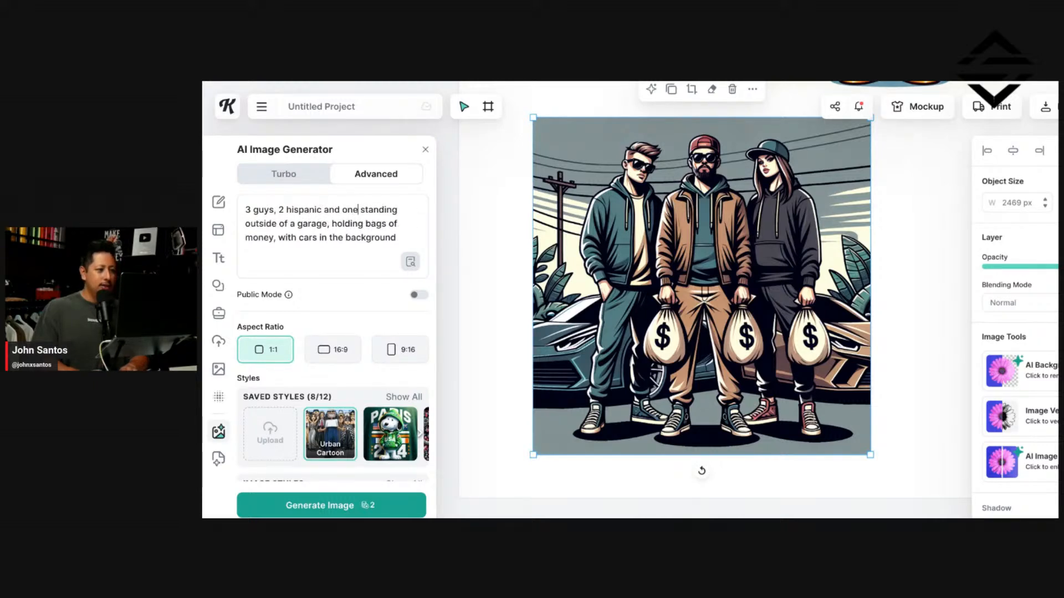
pyautogui.write('lack males,')
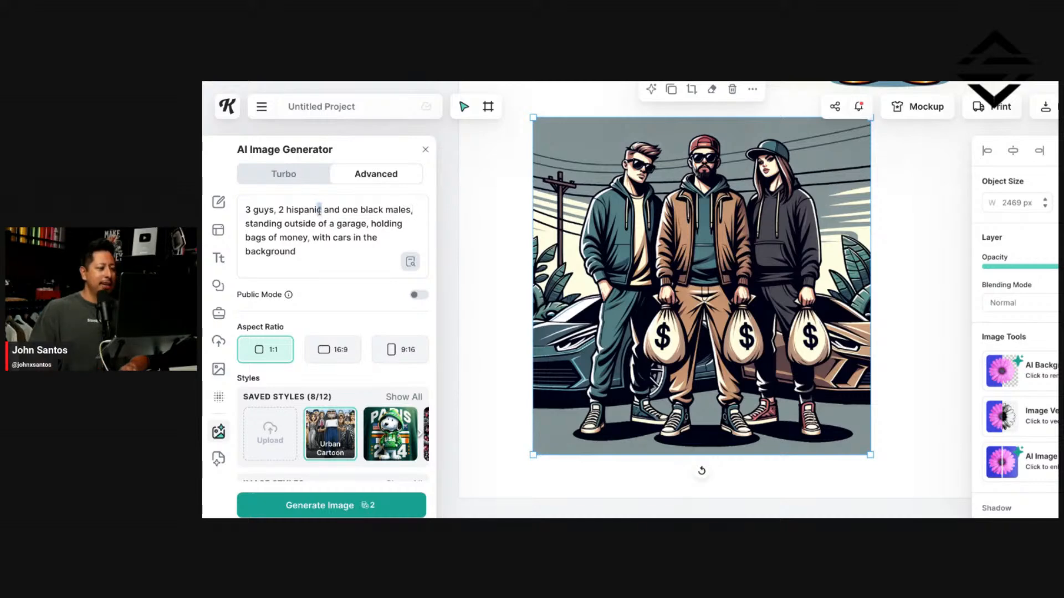
# Step: Replace "hispanic" with "mexicans" in the prompt and generate a new image
pyautogui.moveTo(319, 210); pyautogui.dragTo(292, 212)
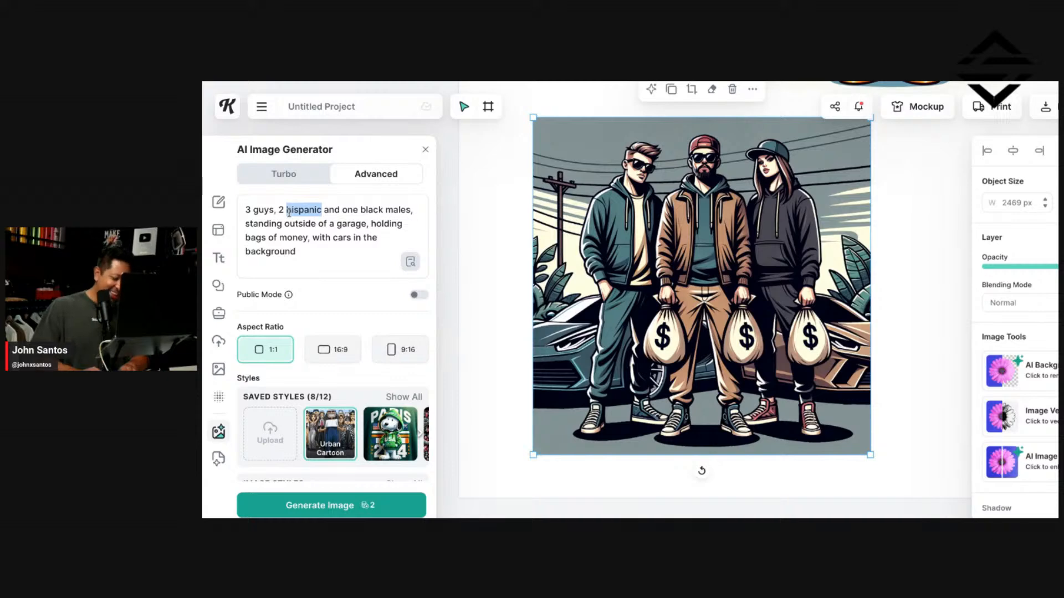
pyautogui.write('mexicans')
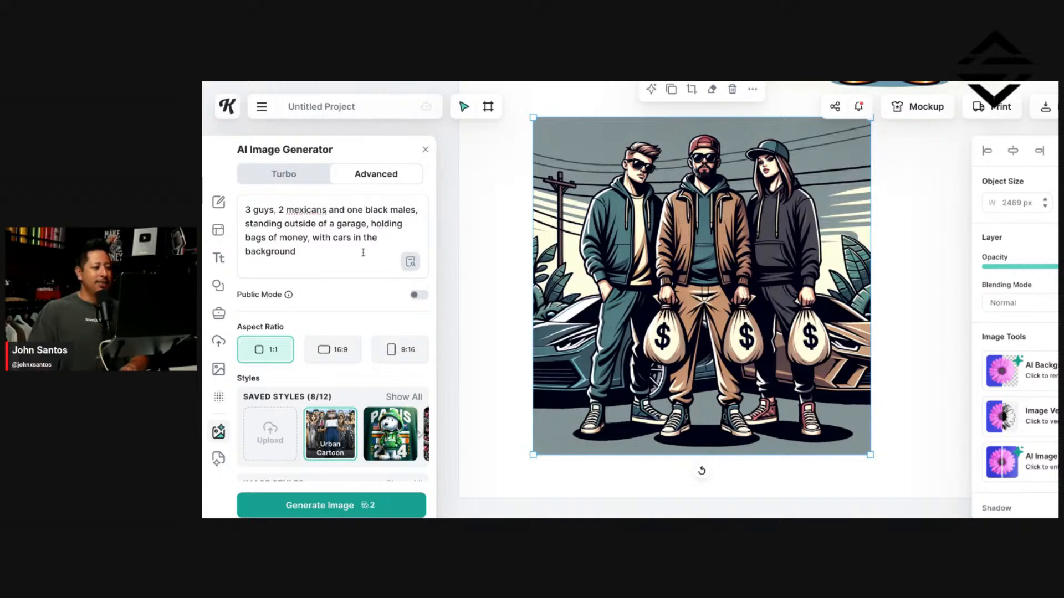
pyautogui.click(356, 506)
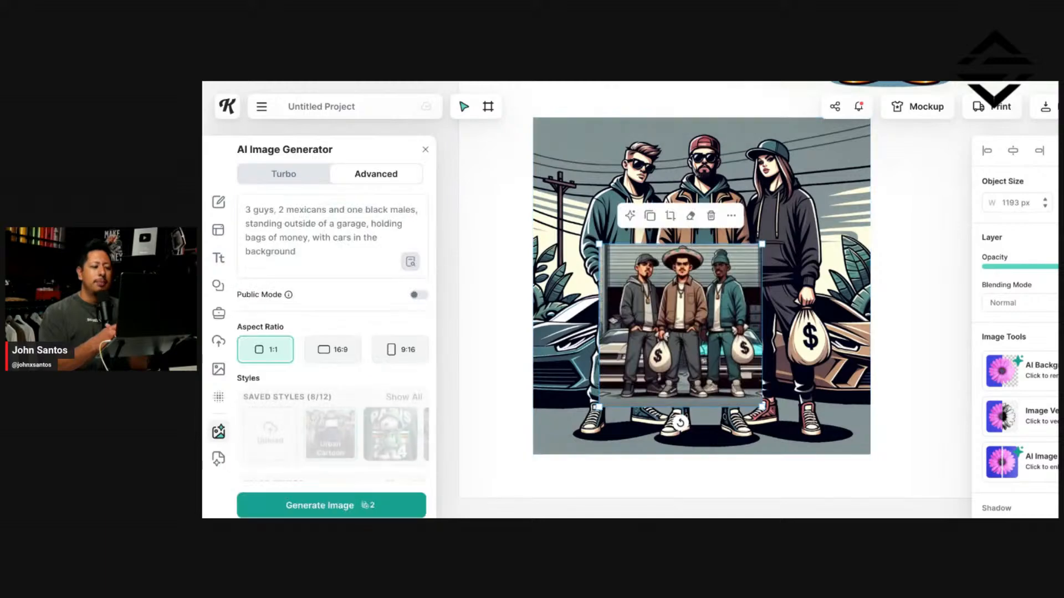
# Step: Place the two generated images side by side and enlarge the new one to about 2234 px wide for a closer look
pyautogui.click(673, 179)
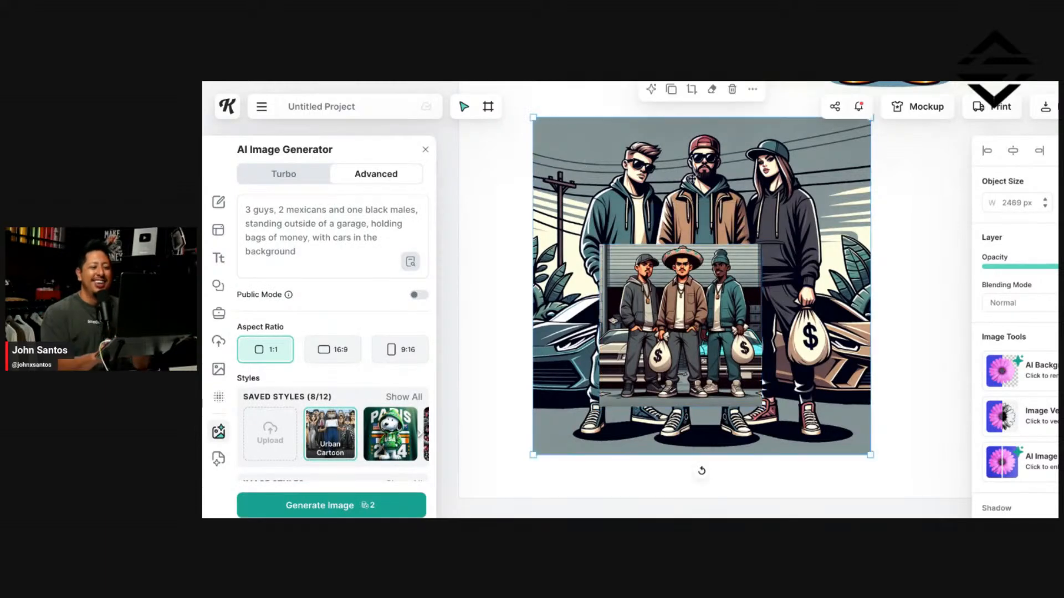
pyautogui.moveTo(760, 310); pyautogui.dragTo(931, 245)
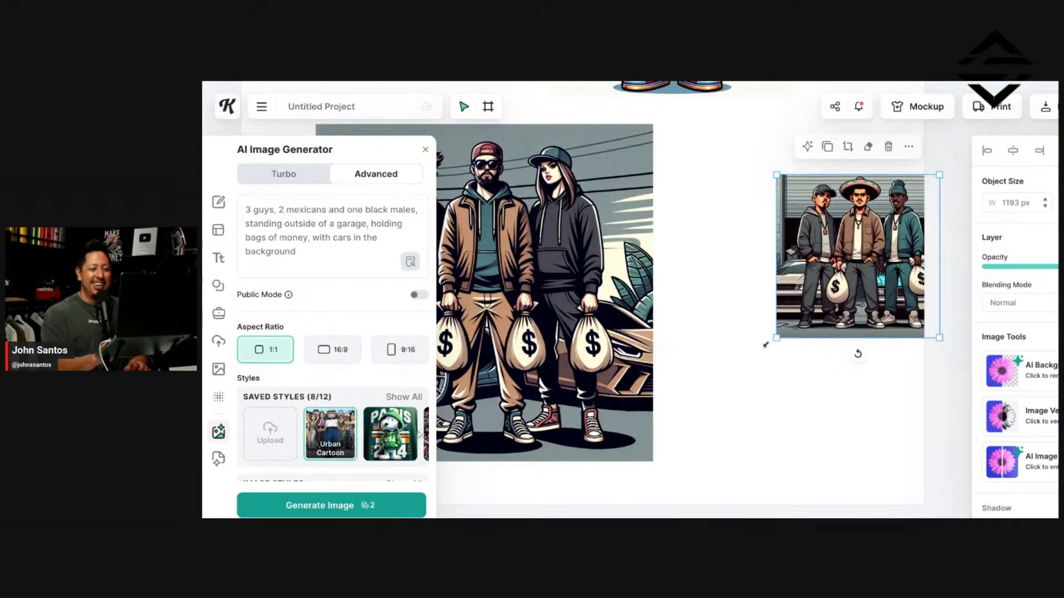
pyautogui.moveTo(765, 344); pyautogui.dragTo(633, 480)
pyautogui.moveTo(561, 348); pyautogui.dragTo(449, 346)
pyautogui.moveTo(782, 351); pyautogui.dragTo(717, 324)
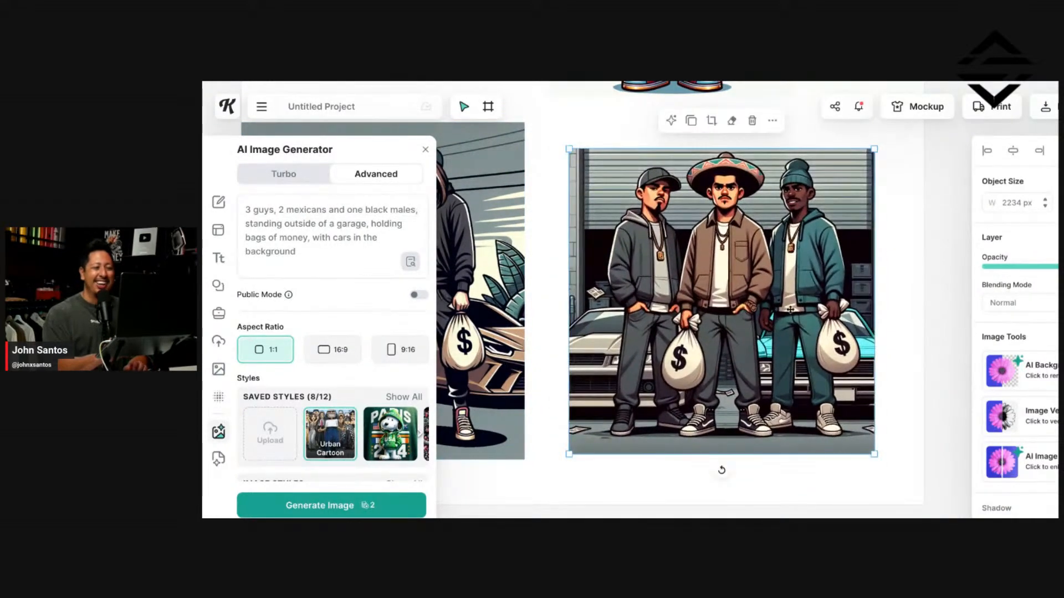
pyautogui.scroll(4, 790, 310)
pyautogui.scroll(-4, 791, 310)
pyautogui.scroll(1, 791, 309)
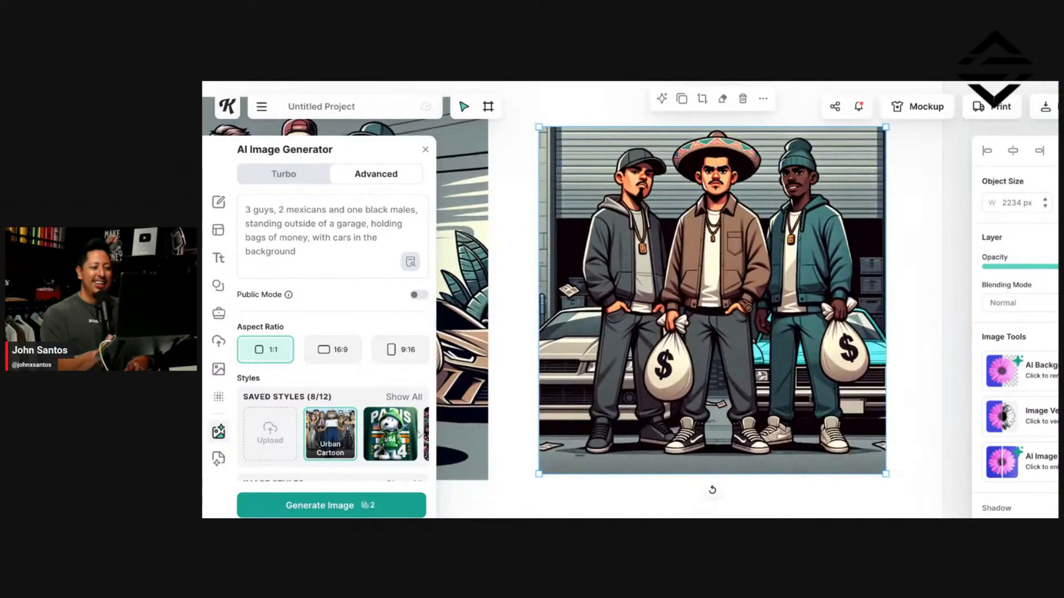
# Step: Insert "a landscape background with" before "cars in the background" in the prompt
pyautogui.scroll(-2, 790, 309)
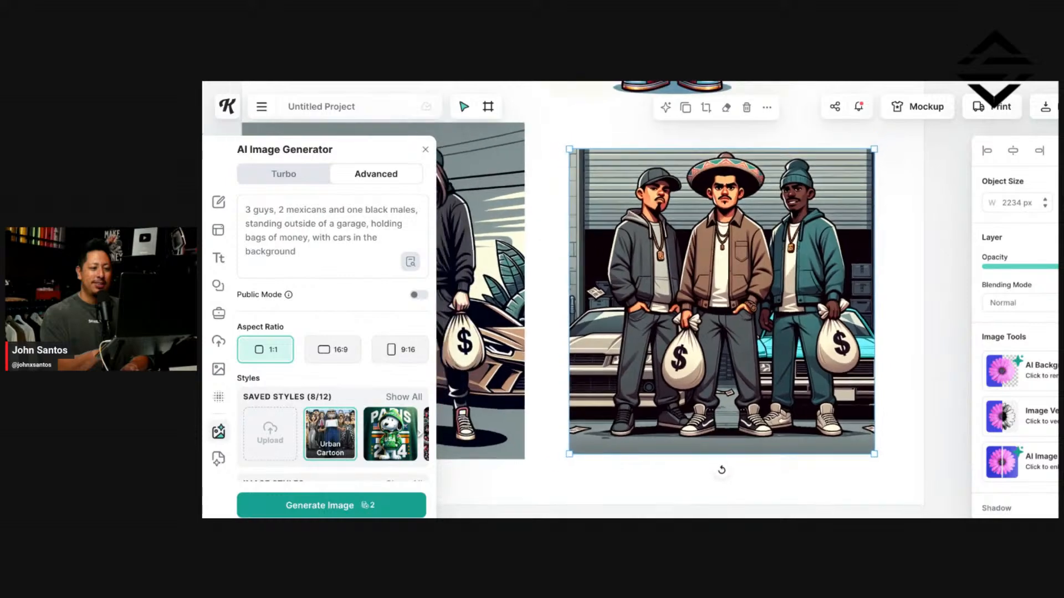
pyautogui.scroll(2, 786, 310)
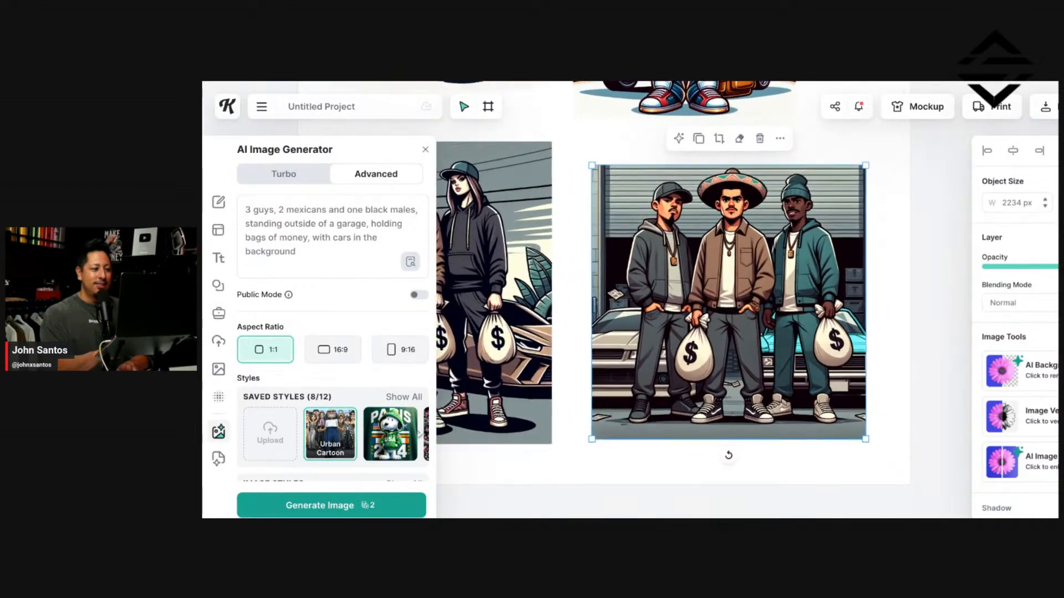
pyautogui.click(329, 259)
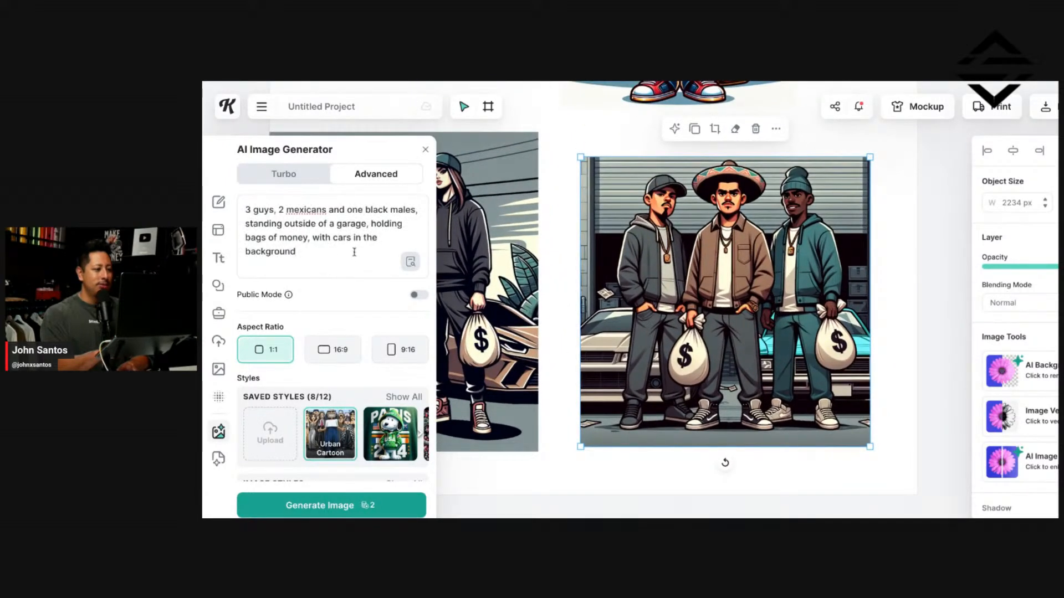
pyautogui.click(332, 237)
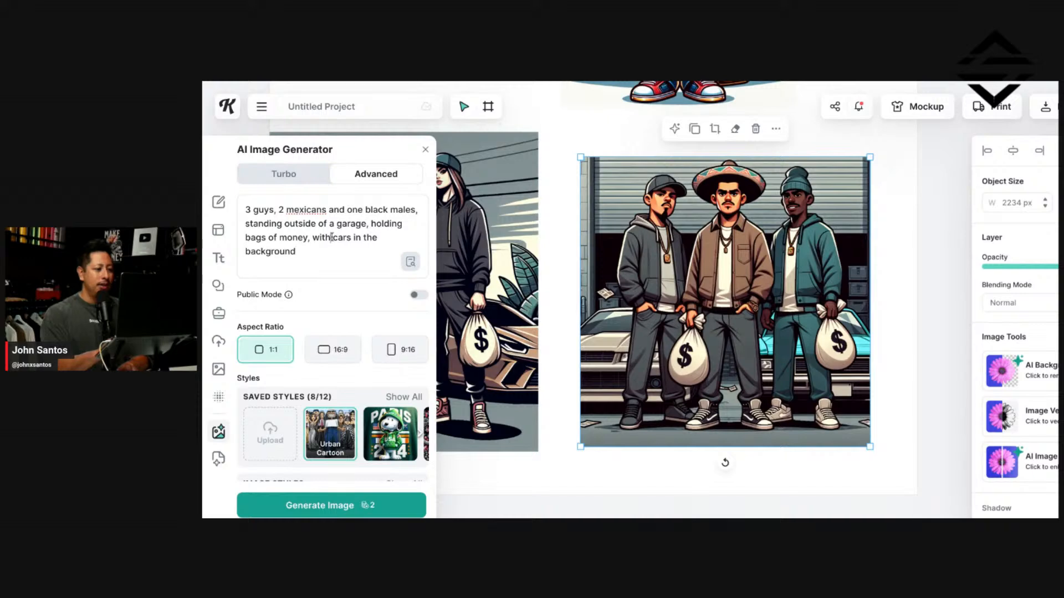
pyautogui.write('a landc')
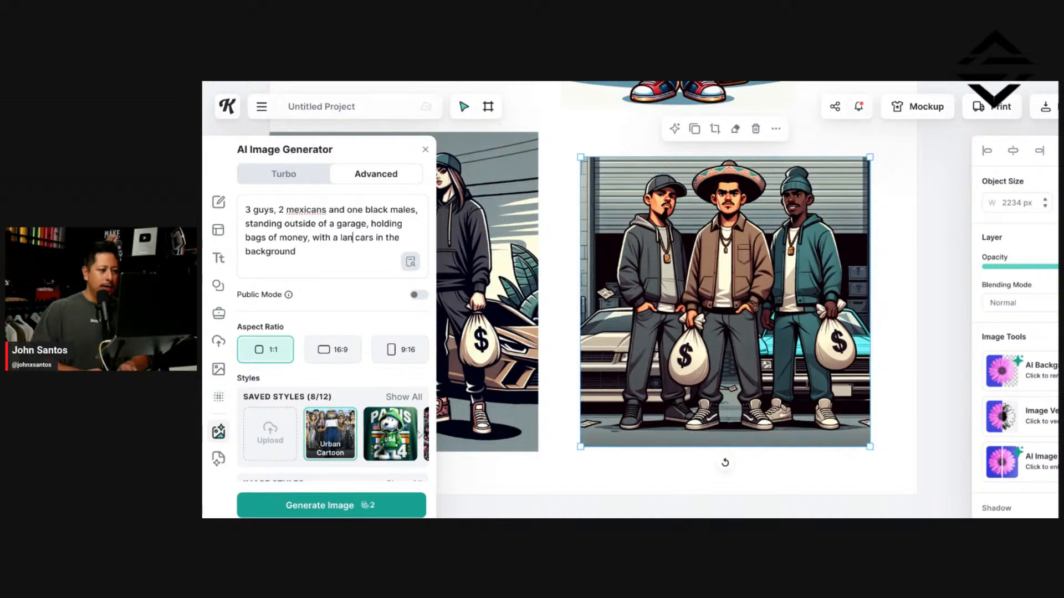
pyautogui.press('BackSpace')
pyautogui.write('scape ba')
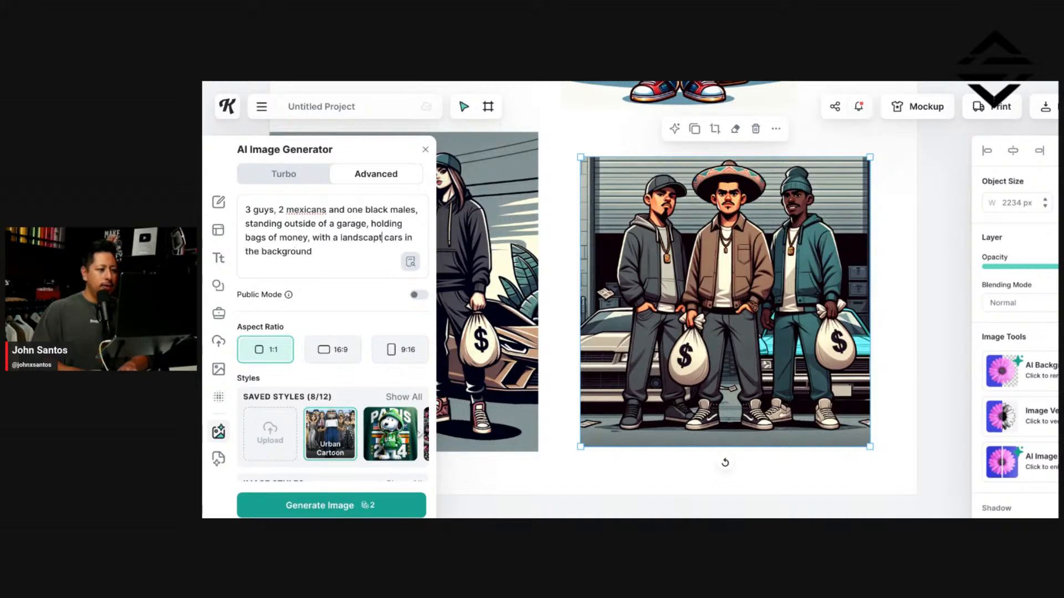
pyautogui.write('ckground')
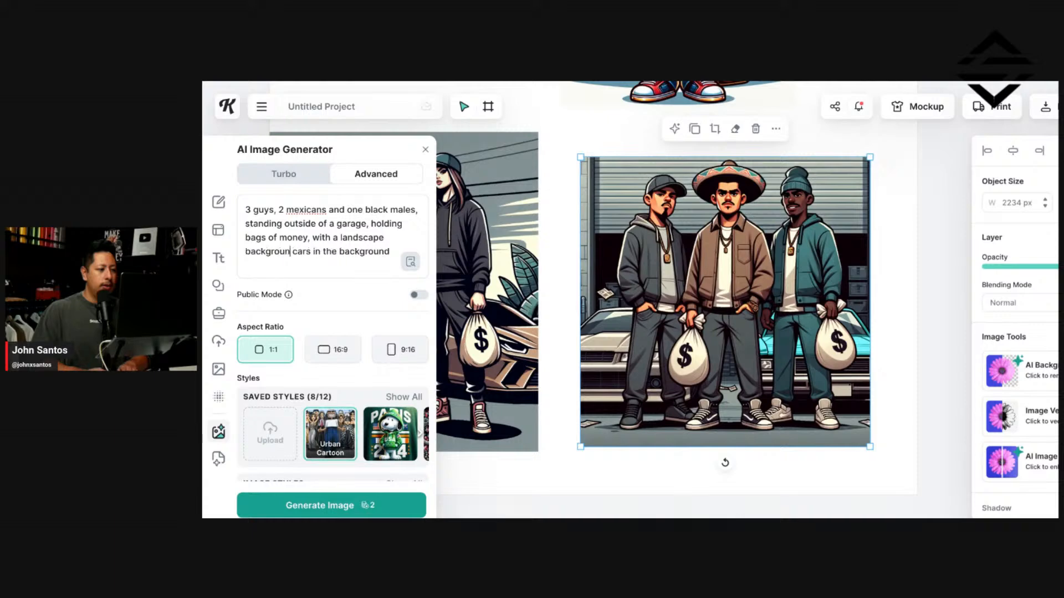
pyautogui.write(' and')
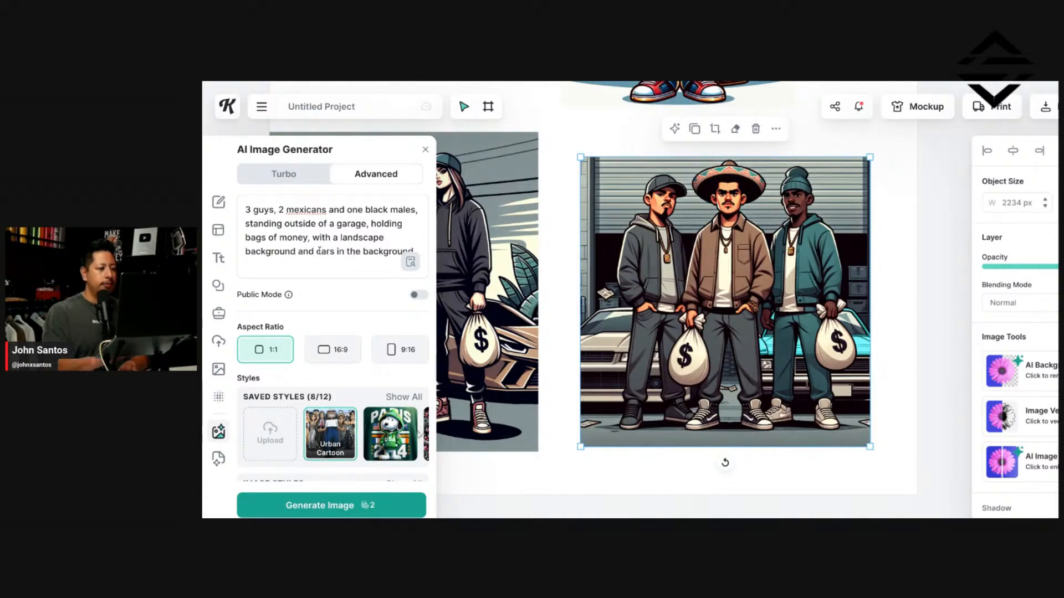
pyautogui.press('BackSpace')
pyautogui.press('BackSpace')
pyautogui.press('BackSpace')
pyautogui.write('with')
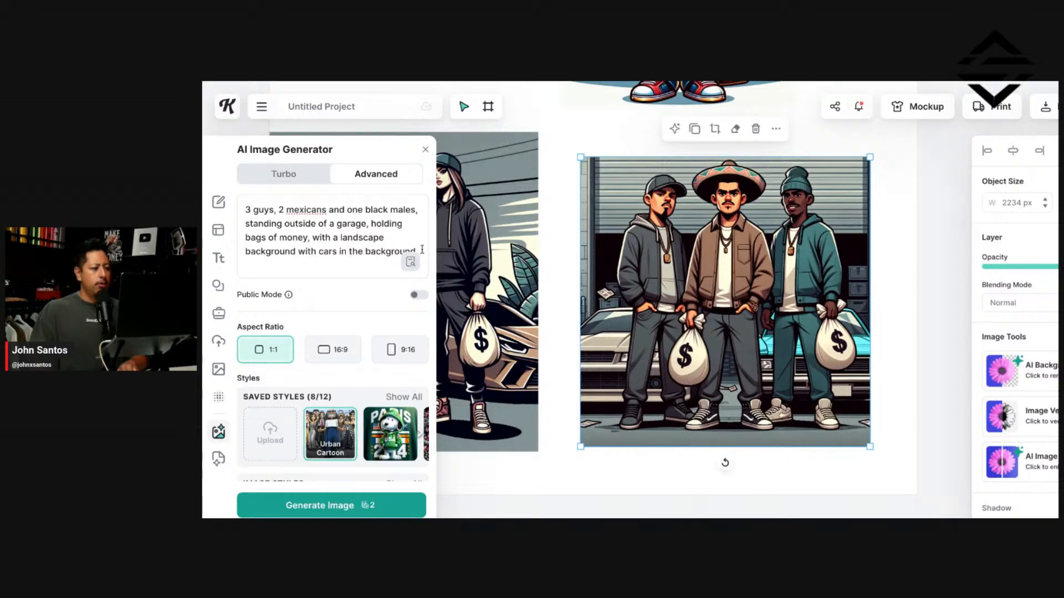
# Step: Try "lamborgini" in place of "cars in the background" in the prompt, and clear it back to "background with"
pyautogui.moveTo(422, 250); pyautogui.dragTo(320, 253)
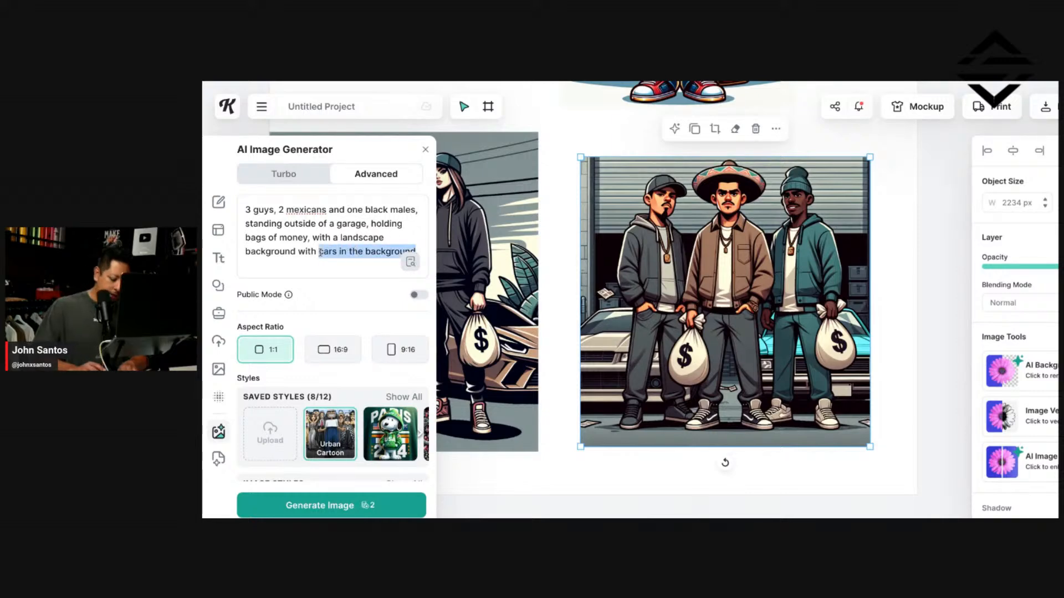
pyautogui.write('lamborgini')
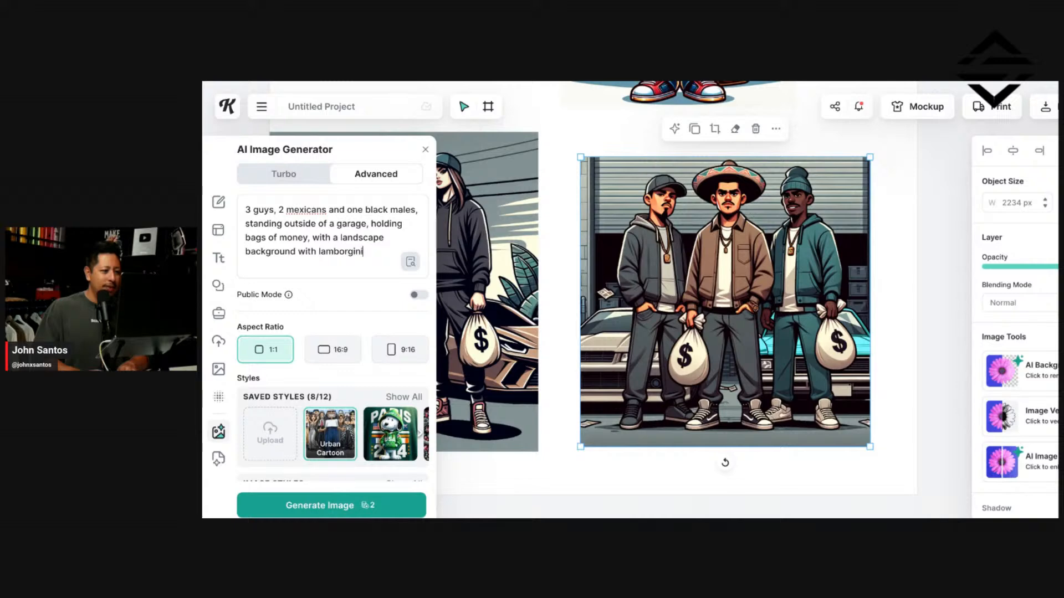
pyautogui.press('BackSpace')
pyautogui.press('BackSpace')
pyautogui.press('BackSpace')
pyautogui.press('BackSpace')
pyautogui.press('BackSpace')
pyautogui.press('BackSpace')
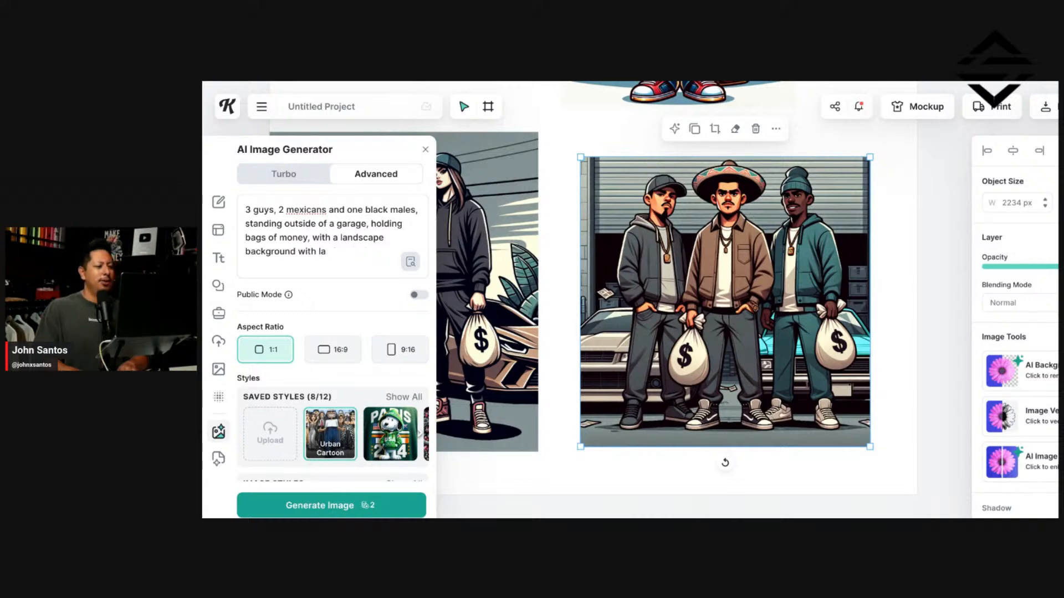
pyautogui.press('BackSpace')
pyautogui.press('BackSpace')
pyautogui.press('BackSpace')
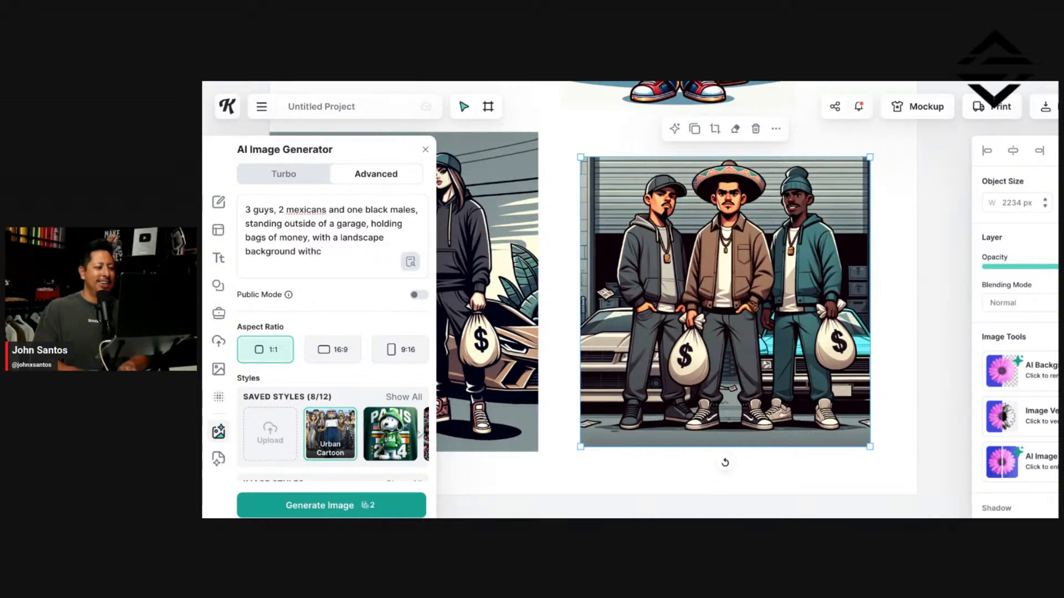
# Step: End the prompt with "chevy chevelle, impala and buick" and generate a new image
pyautogui.write('chevy che')
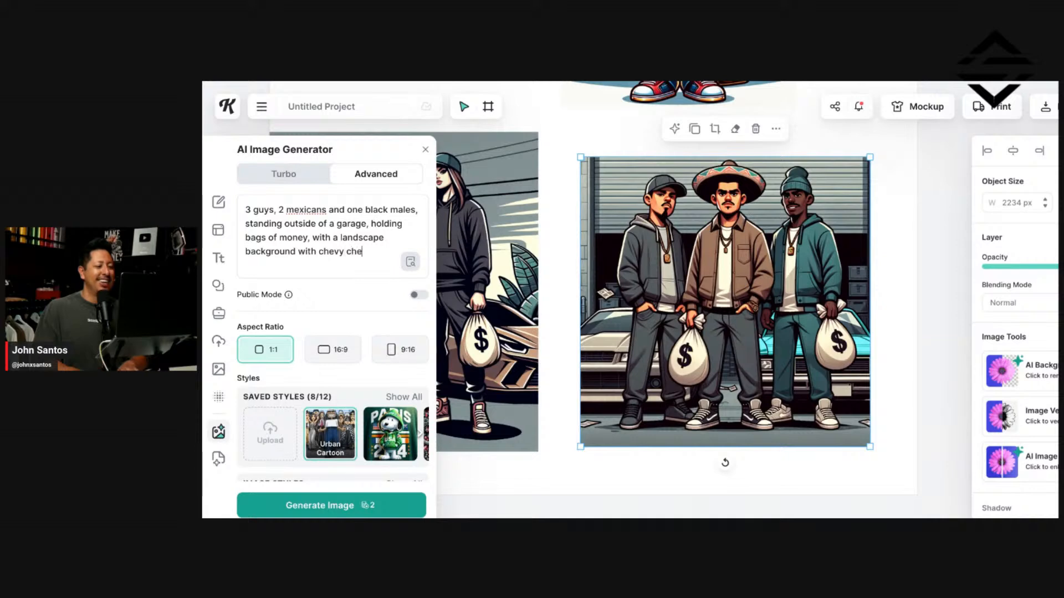
pyautogui.write('velle, a')
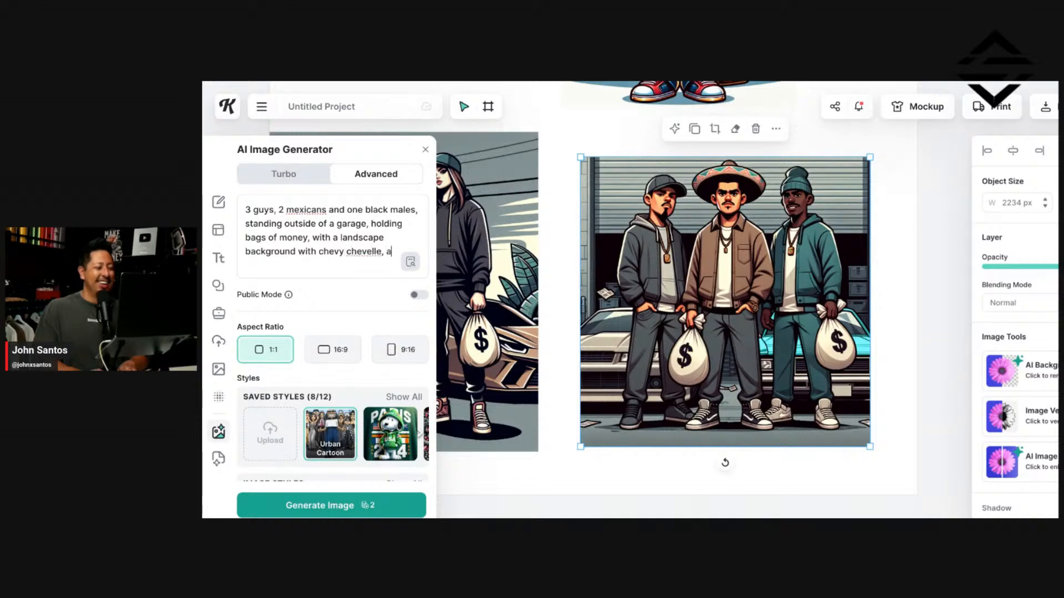
pyautogui.press('BackSpace')
pyautogui.write('impala and')
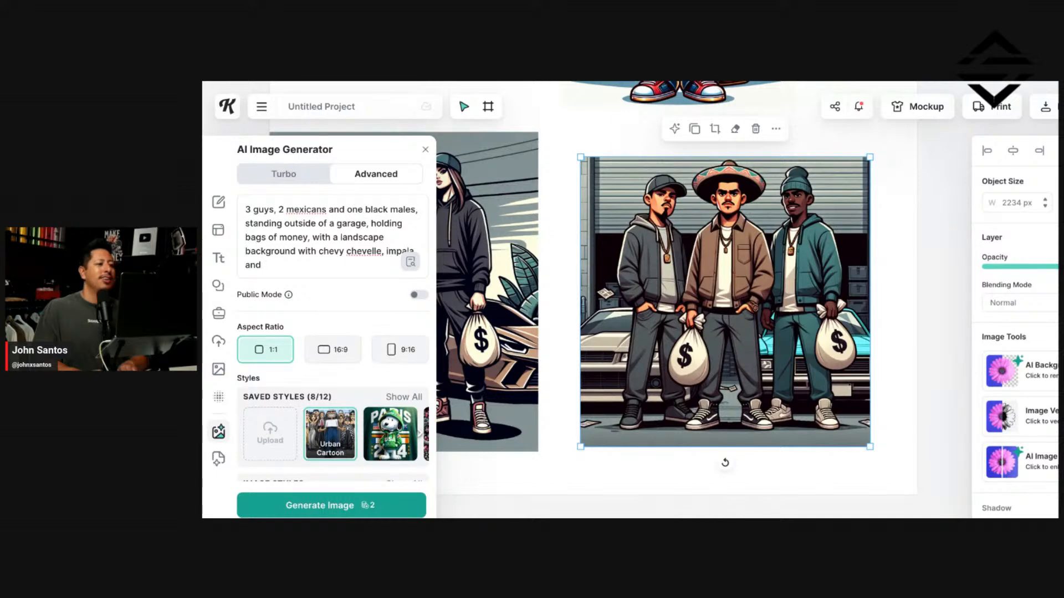
pyautogui.write('uick')
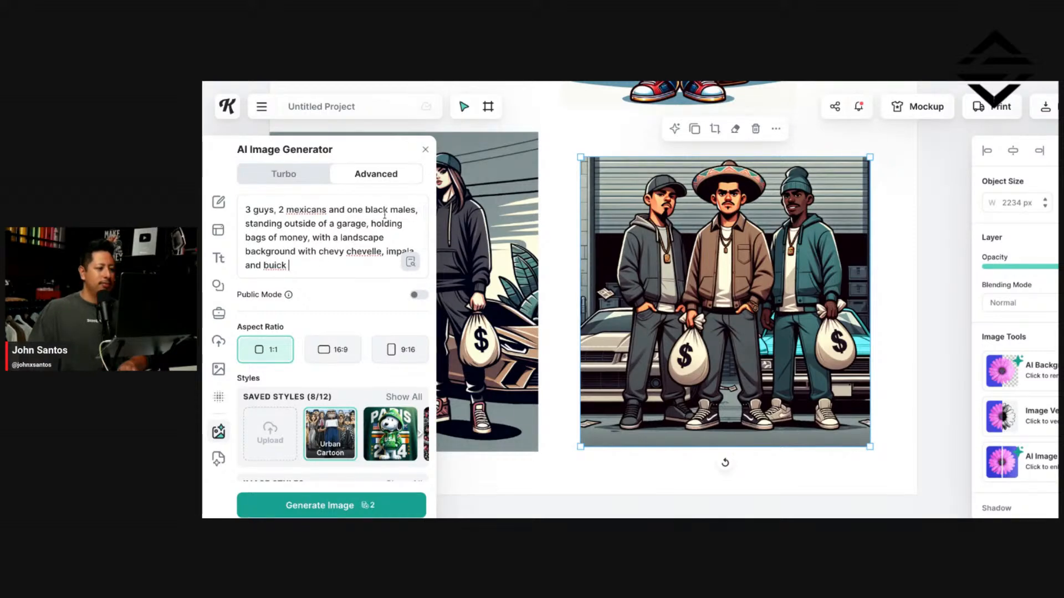
pyautogui.click(360, 511)
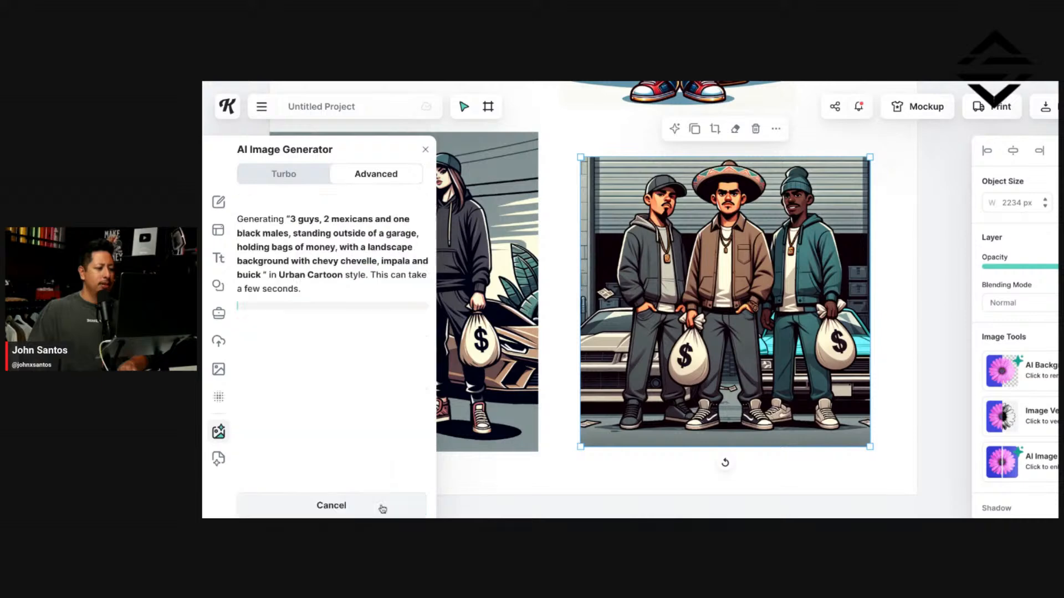
# Step: Make room for the new image by shifting the image with the girl aside and parking the garage trio beyond the artboard's right edge
pyautogui.moveTo(754, 316); pyautogui.dragTo(717, 291)
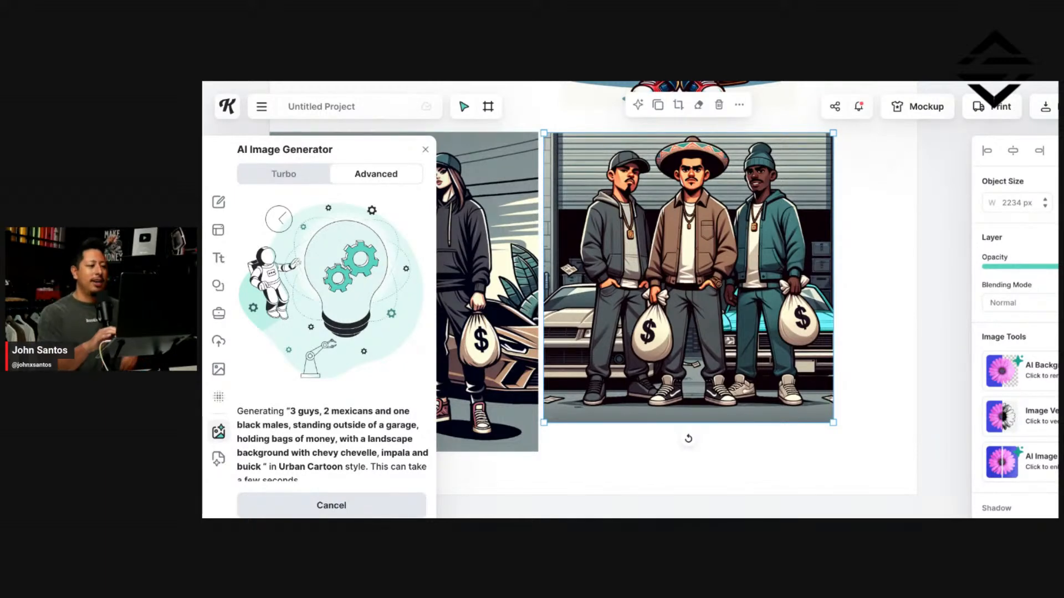
pyautogui.scroll(-2, 707, 294)
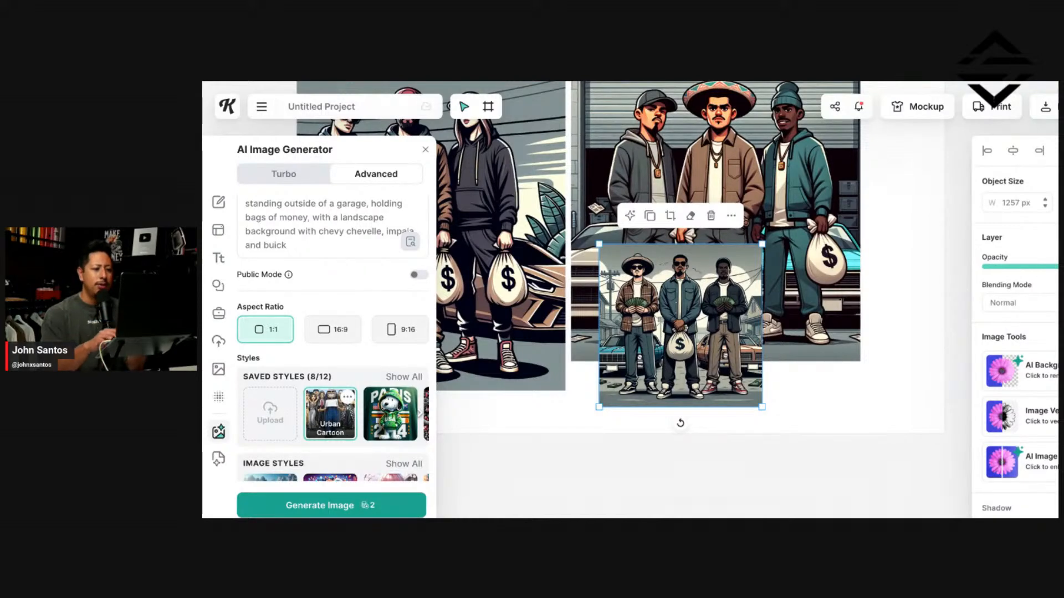
pyautogui.moveTo(689, 334); pyautogui.dragTo(812, 337)
pyautogui.scroll(-5, 618, 255)
pyautogui.moveTo(567, 248); pyautogui.dragTo(498, 222)
pyautogui.moveTo(658, 239); pyautogui.dragTo(895, 216)
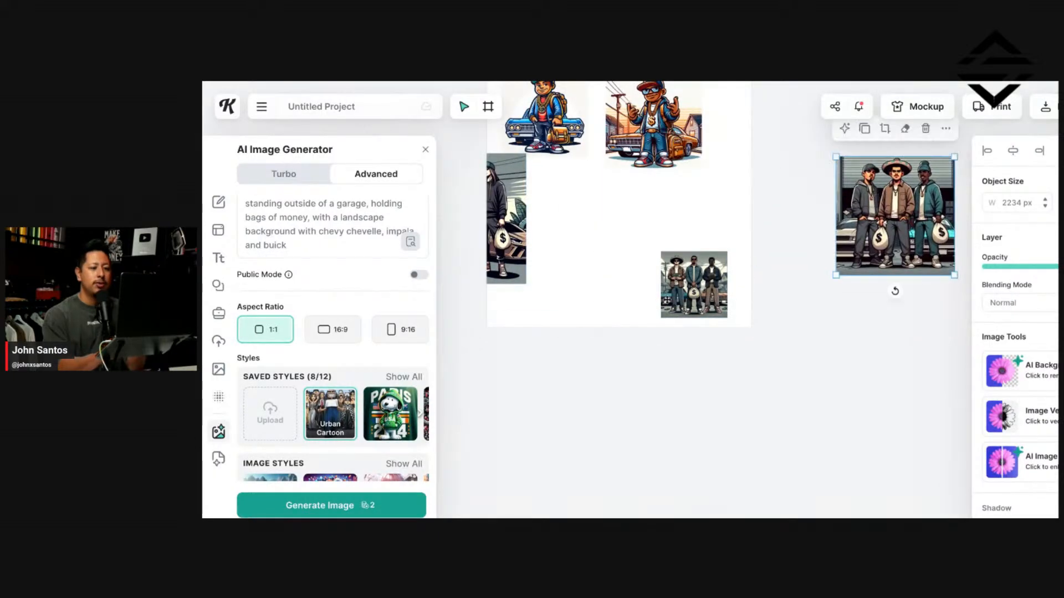
# Step: Place the new trio image in the free space below the orange-car character and enlarge it to about 2906 px wide
pyautogui.moveTo(693, 285); pyautogui.dragTo(629, 231)
pyautogui.moveTo(663, 266); pyautogui.dragTo(750, 348)
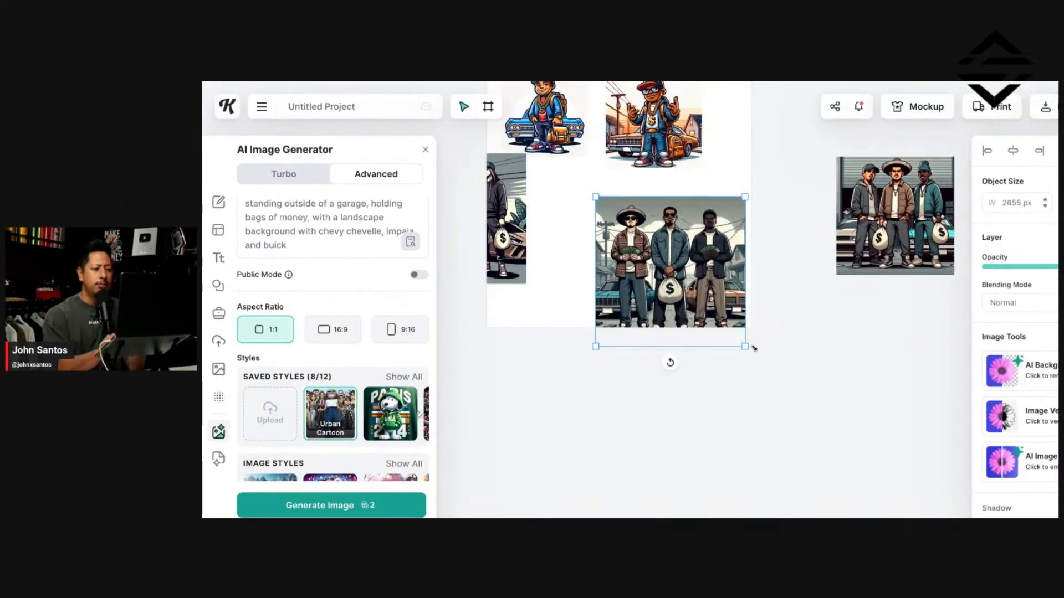
pyautogui.moveTo(707, 282); pyautogui.dragTo(686, 249)
pyautogui.scroll(5, 687, 255)
pyautogui.scroll(2, 688, 261)
pyautogui.scroll(-2, 688, 261)
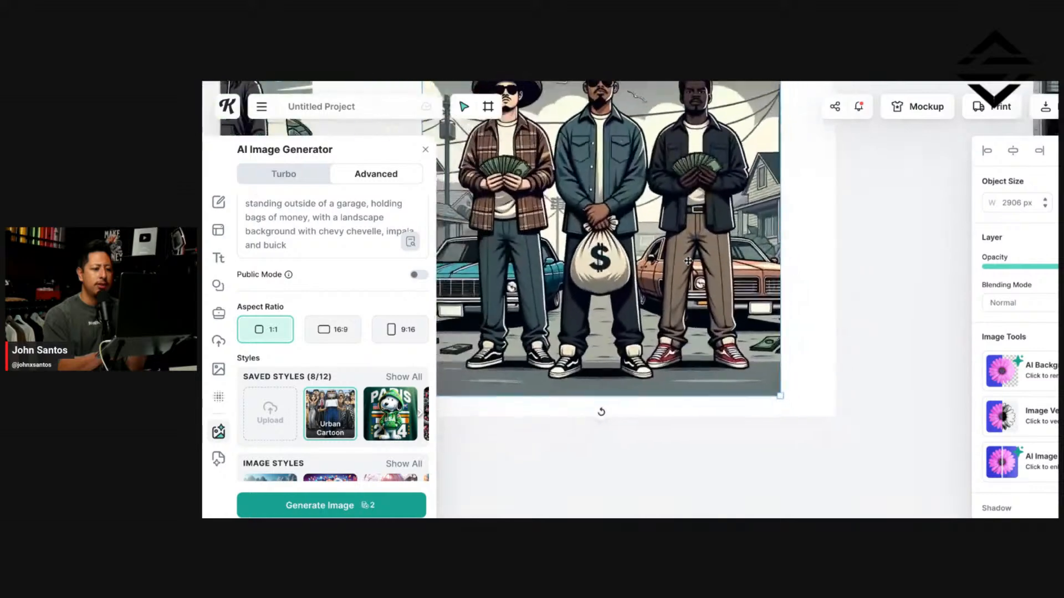
pyautogui.hscroll(-2, 688, 261)
pyautogui.scroll(2, 688, 261)
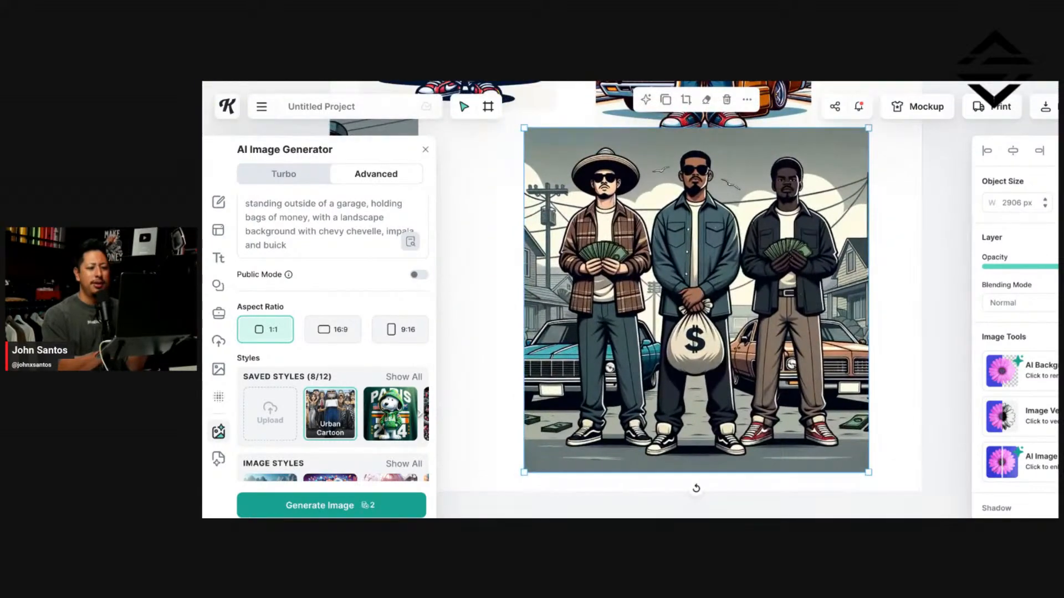
pyautogui.scroll(-2, 687, 261)
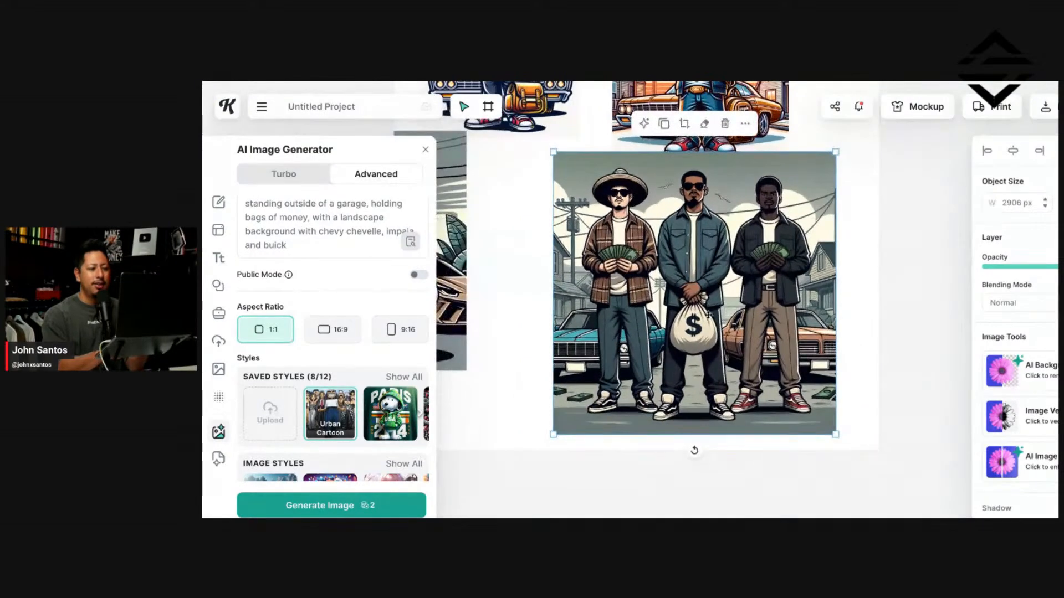
pyautogui.moveTo(709, 315); pyautogui.dragTo(697, 321)
pyautogui.click(840, 270)
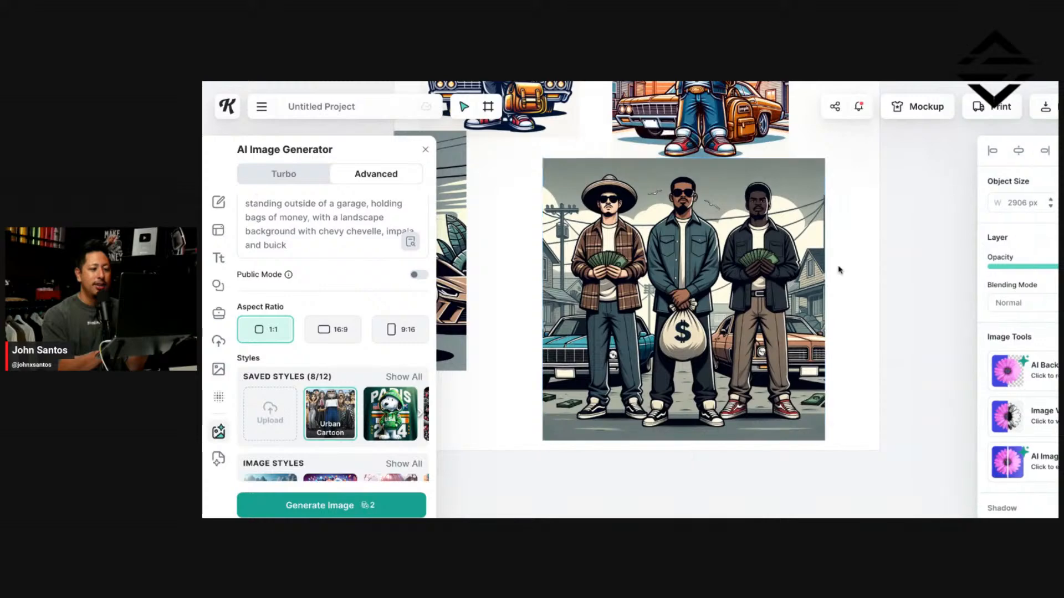
# Step: Move the garage trio image parked outside the artboard closer to its edge and clear the selection
pyautogui.hscroll(-3, 840, 270)
pyautogui.scroll(-2, 839, 270)
pyautogui.click(797, 272)
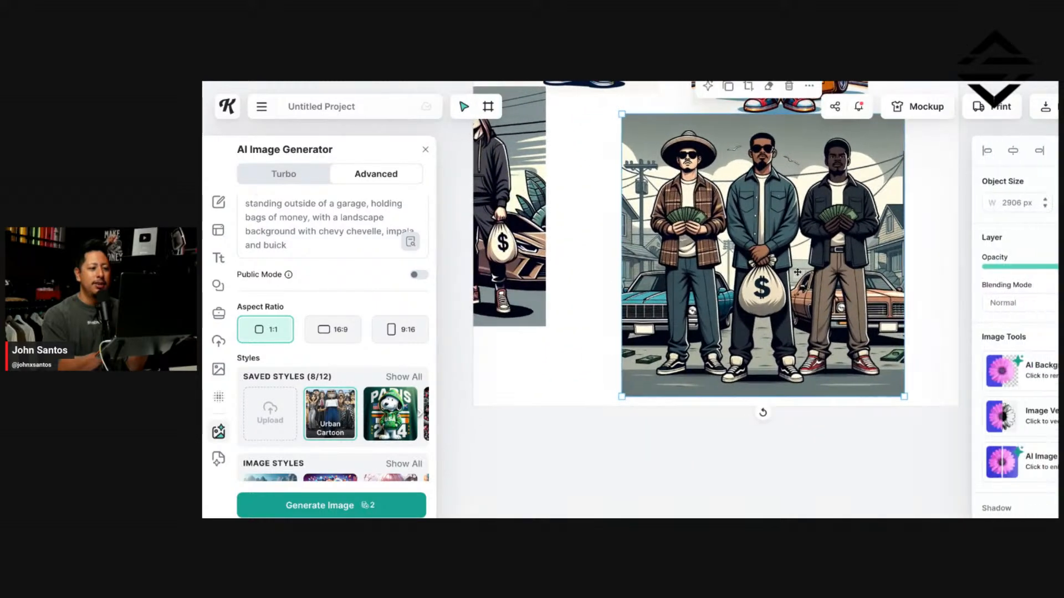
pyautogui.hscroll(-3, 796, 274)
pyautogui.scroll(2, 796, 273)
pyautogui.moveTo(717, 262); pyautogui.dragTo(632, 284)
pyautogui.hscroll(10, 630, 285)
pyautogui.moveTo(722, 272); pyautogui.dragTo(670, 277)
pyautogui.hscroll(-4, 671, 276)
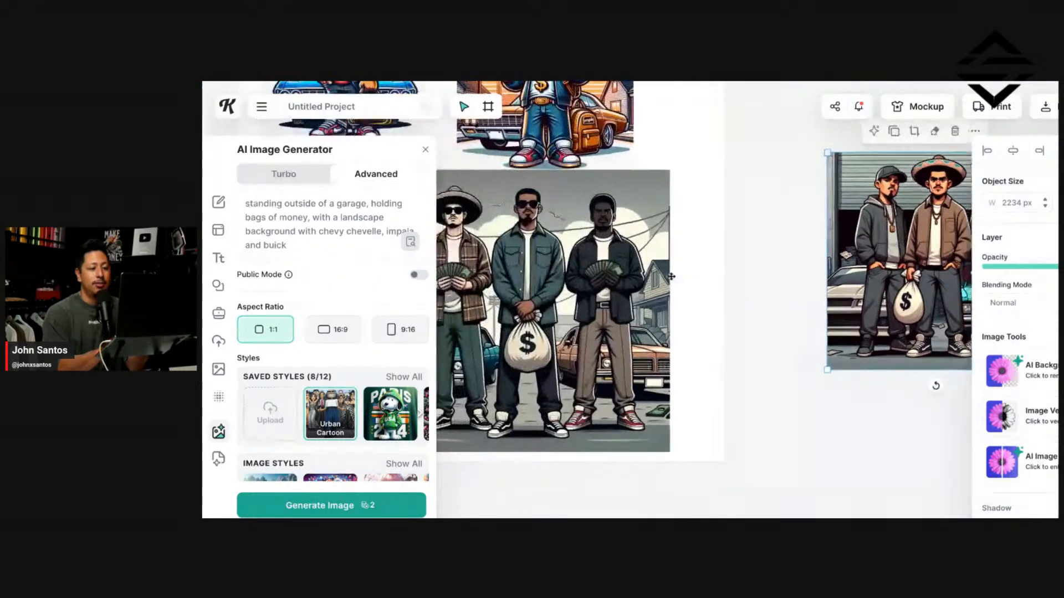
pyautogui.hscroll(-8, 671, 277)
pyautogui.scroll(2, 687, 288)
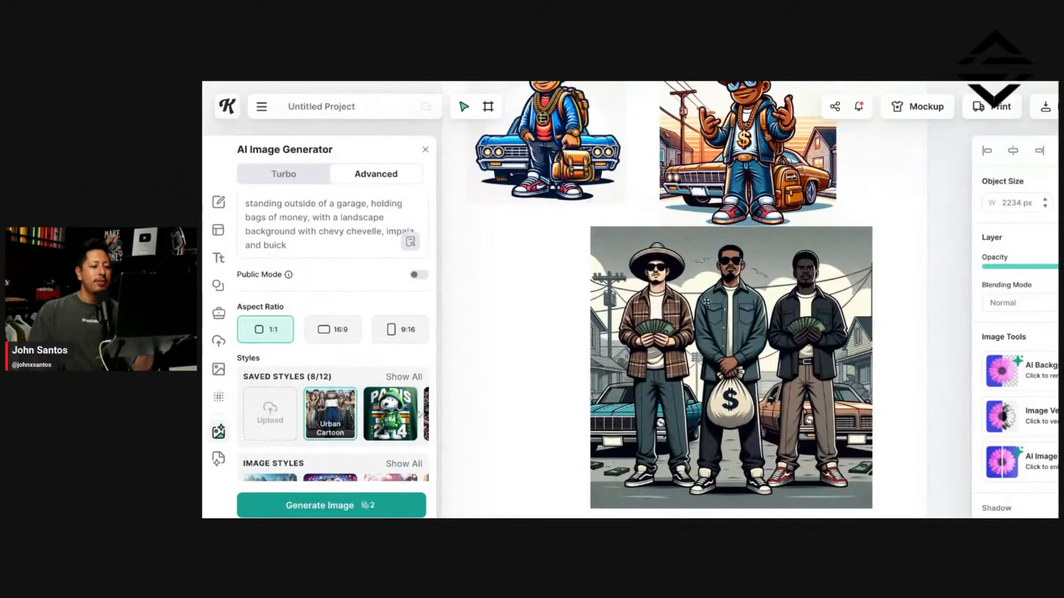
pyautogui.scroll(-1, 706, 301)
pyautogui.click(561, 293)
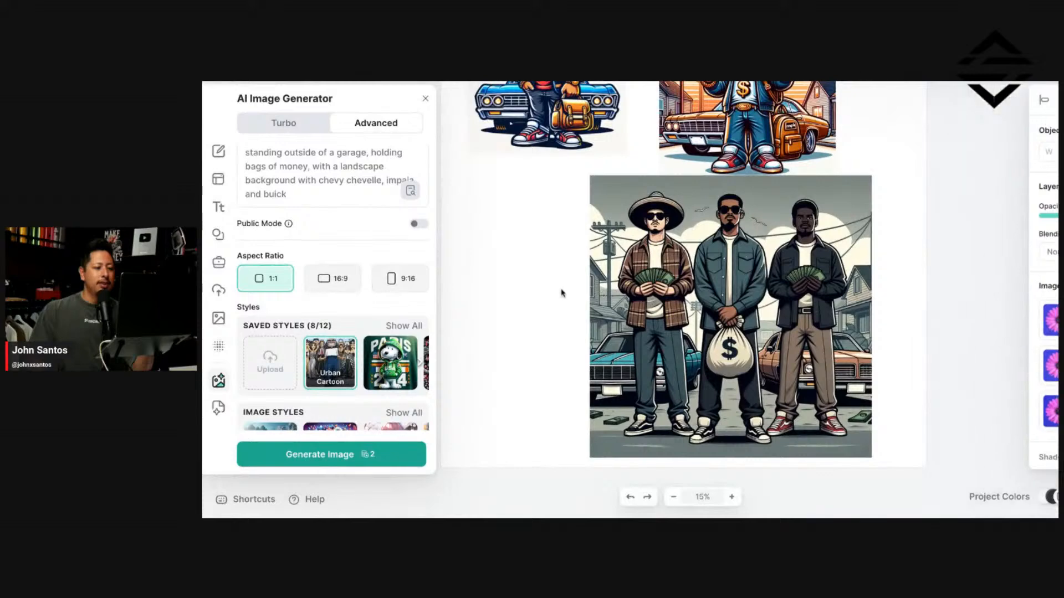
# Step: Replace the prompt with "3 guys outside of parking lot with gangster cars in the background, wearing gold chains, holding duffle bags" and generate the image
pyautogui.scroll(1, 293, 200)
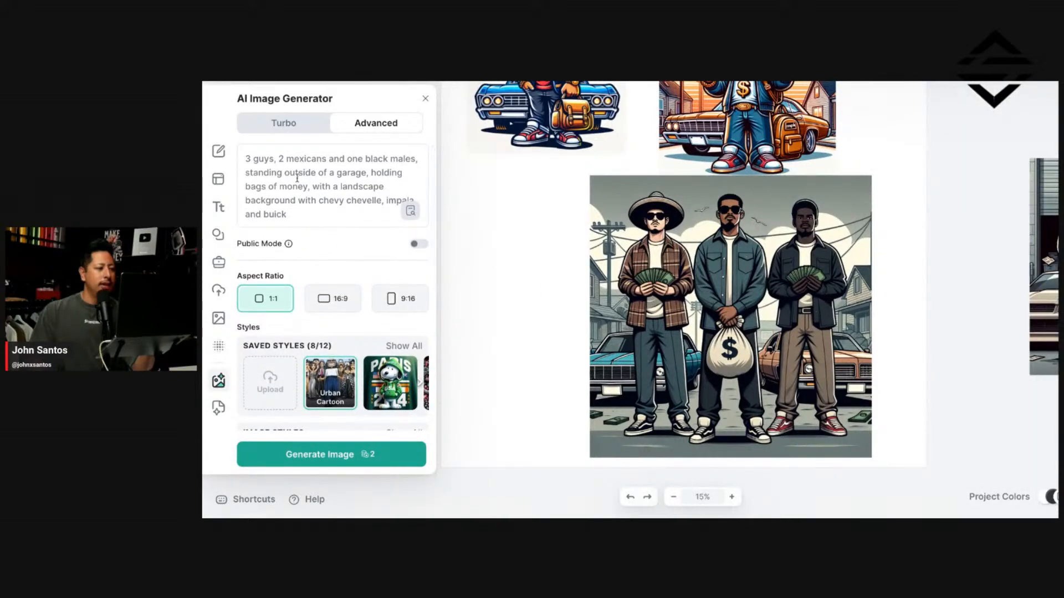
pyautogui.scroll(1, 361, 192)
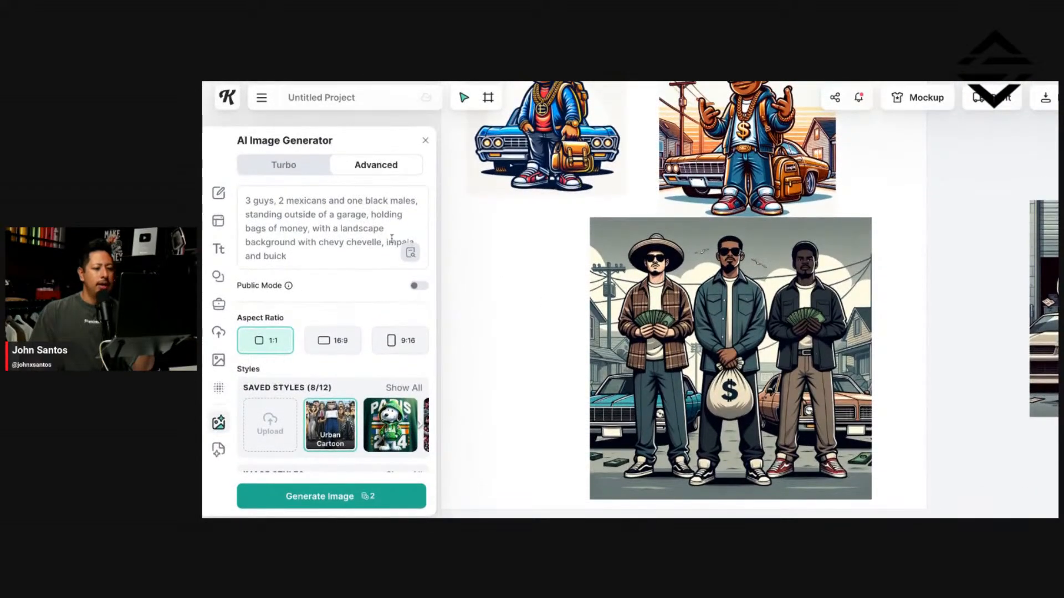
pyautogui.click(370, 247)
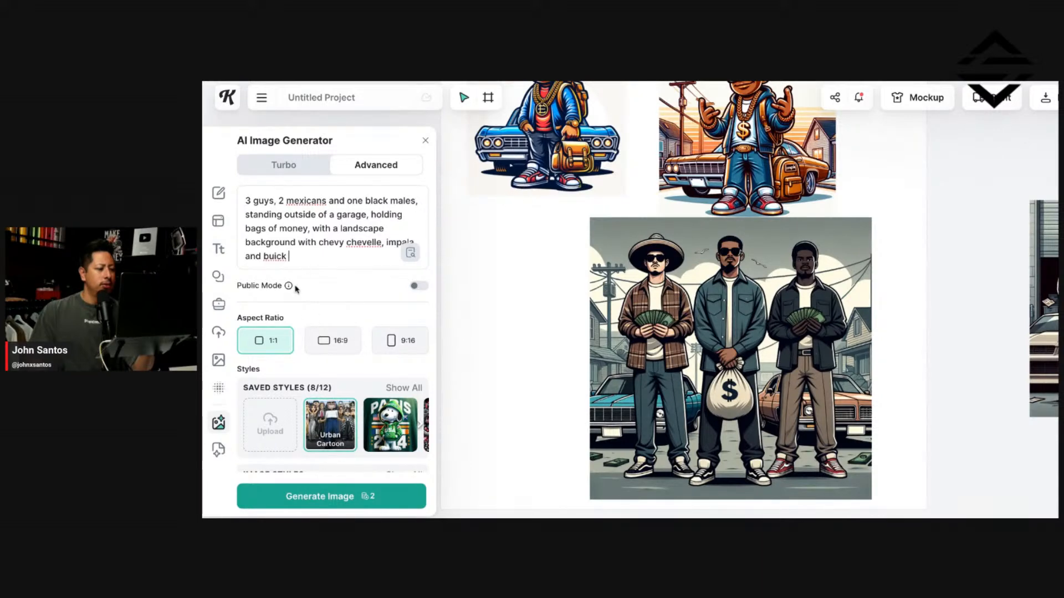
pyautogui.moveTo(306, 274); pyautogui.dragTo(236, 198)
pyautogui.write('3 ')
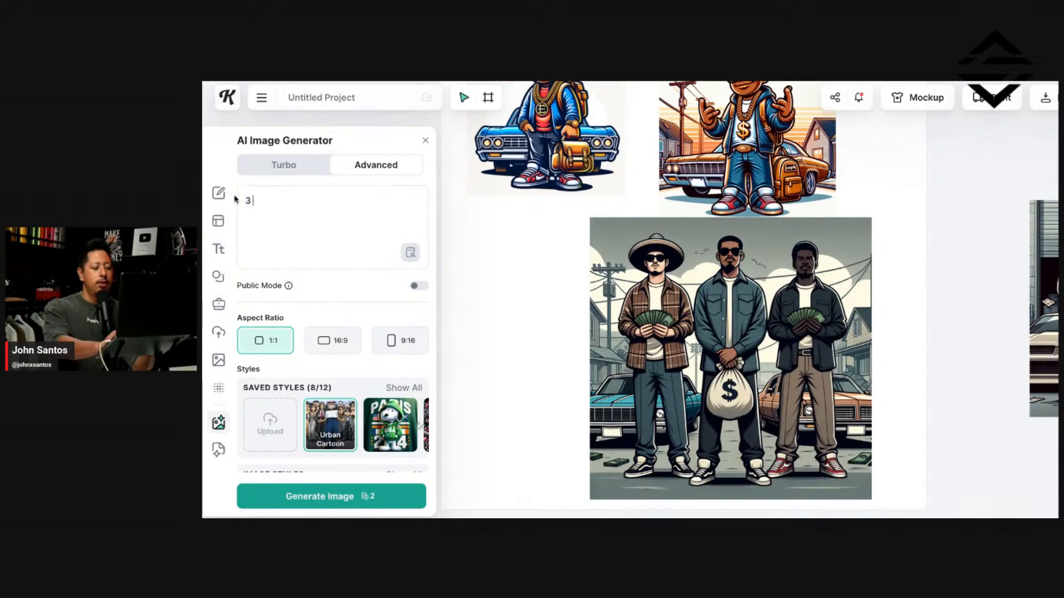
pyautogui.write('guys outside')
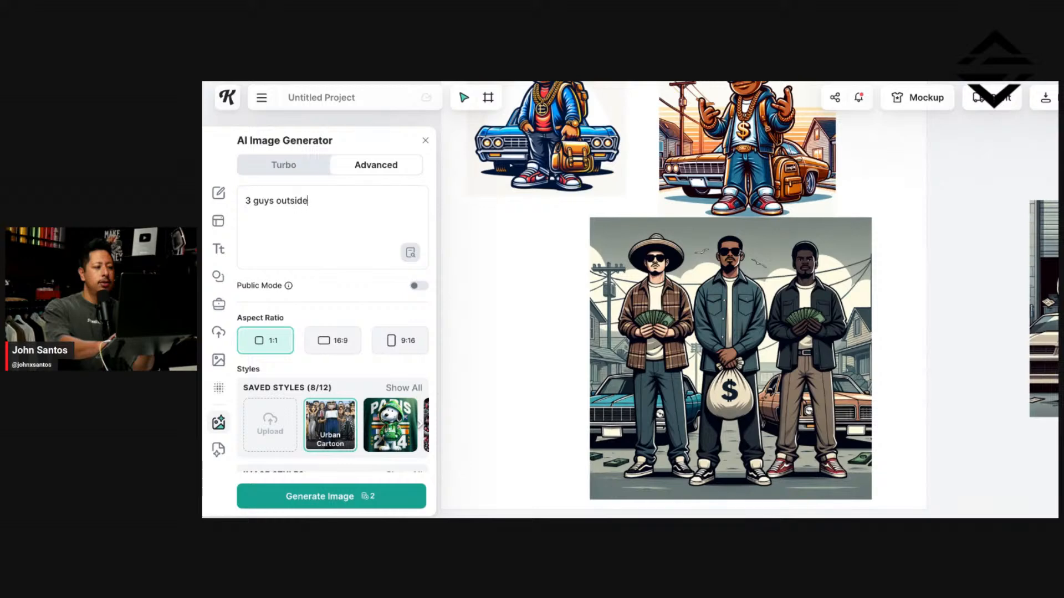
pyautogui.write(' of parking lo')
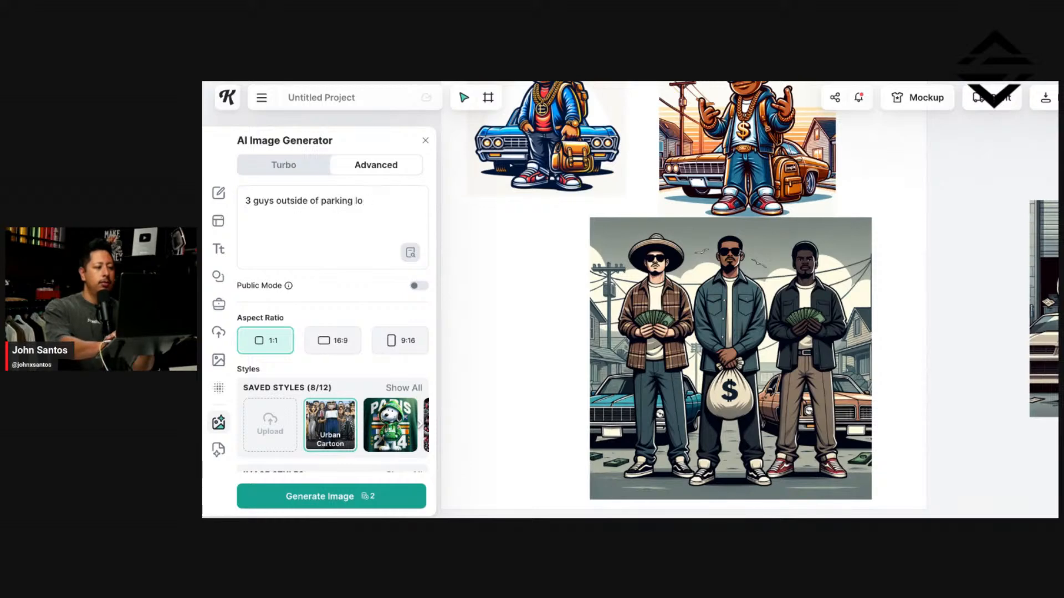
pyautogui.write('t with gangst')
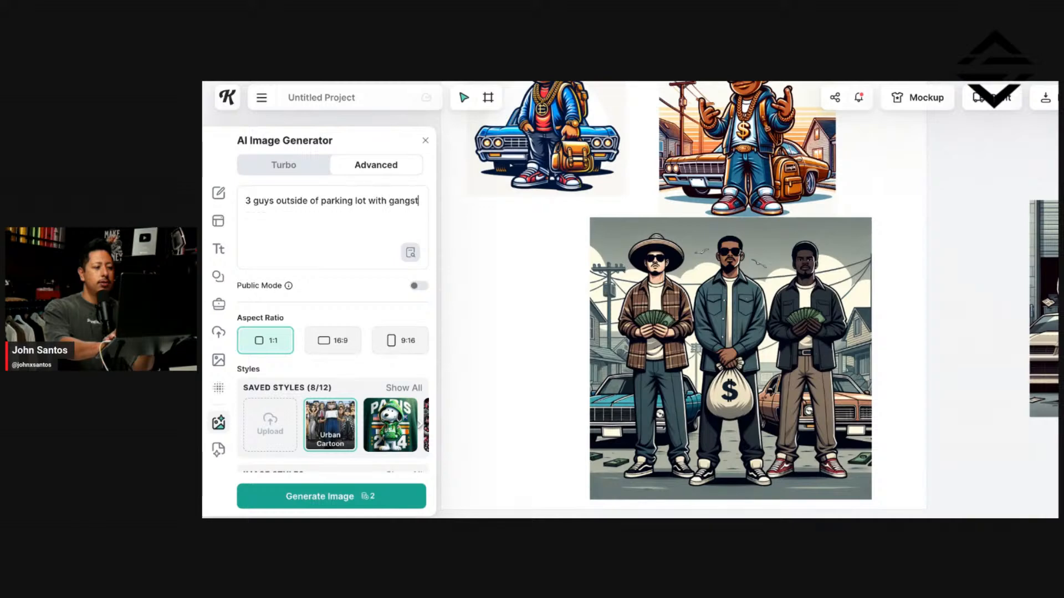
pyautogui.write('er cars in the ')
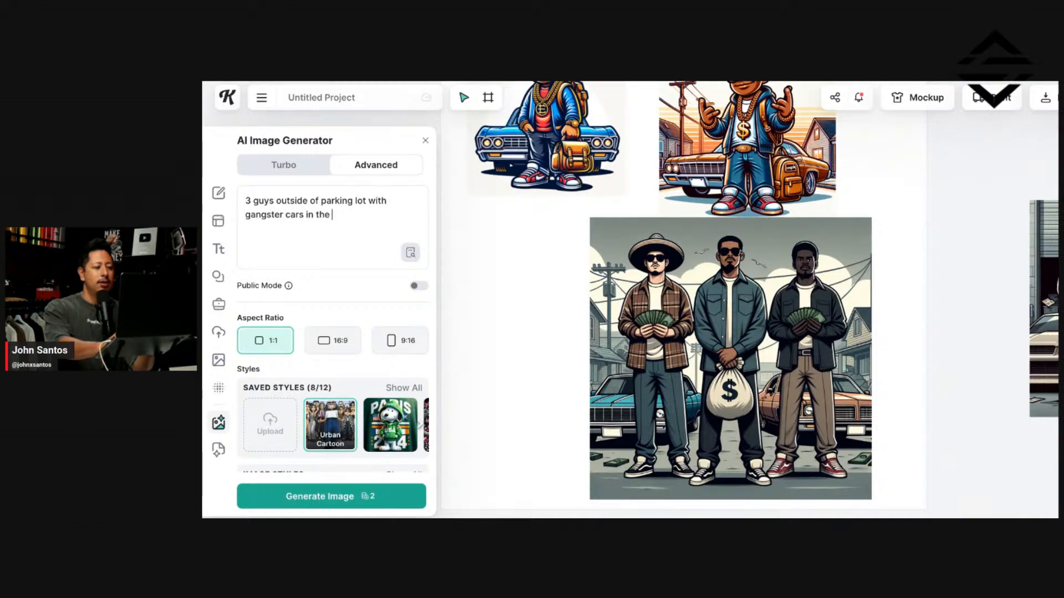
pyautogui.write('background, wearing g')
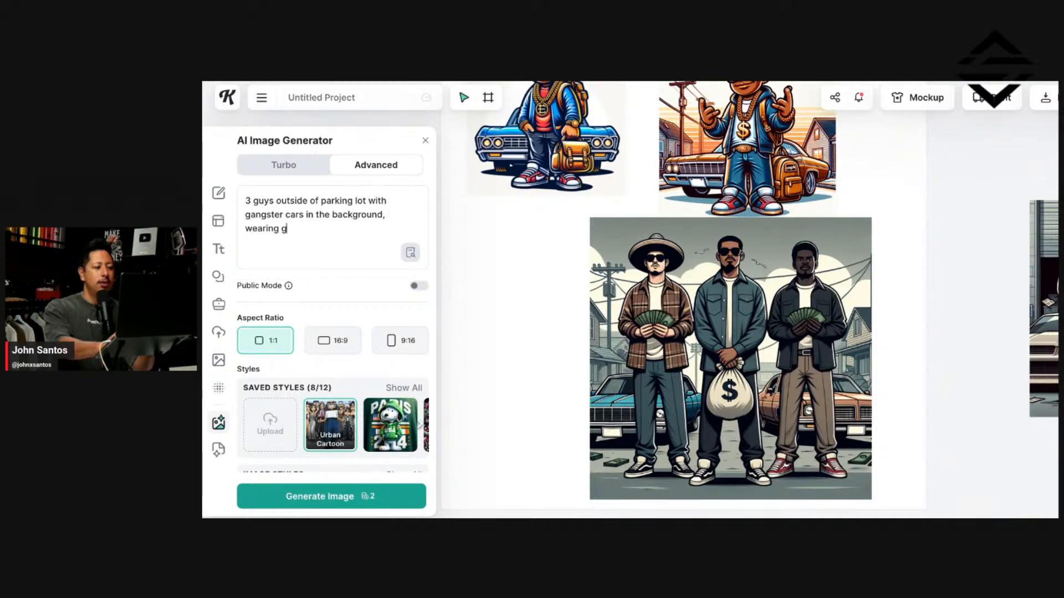
pyautogui.write('old chains, holdin')
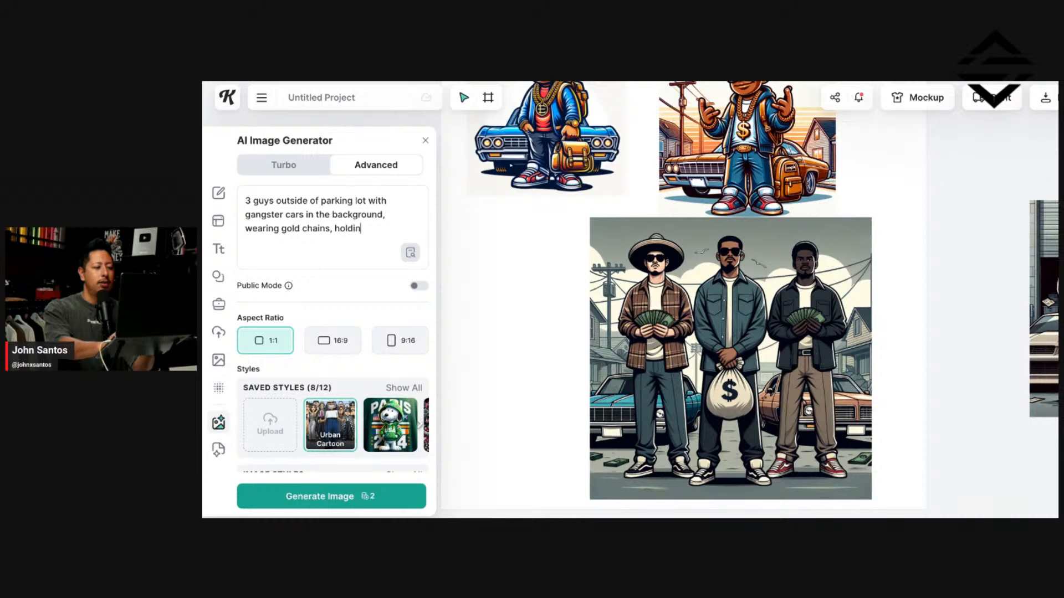
pyautogui.write('g duffle bags')
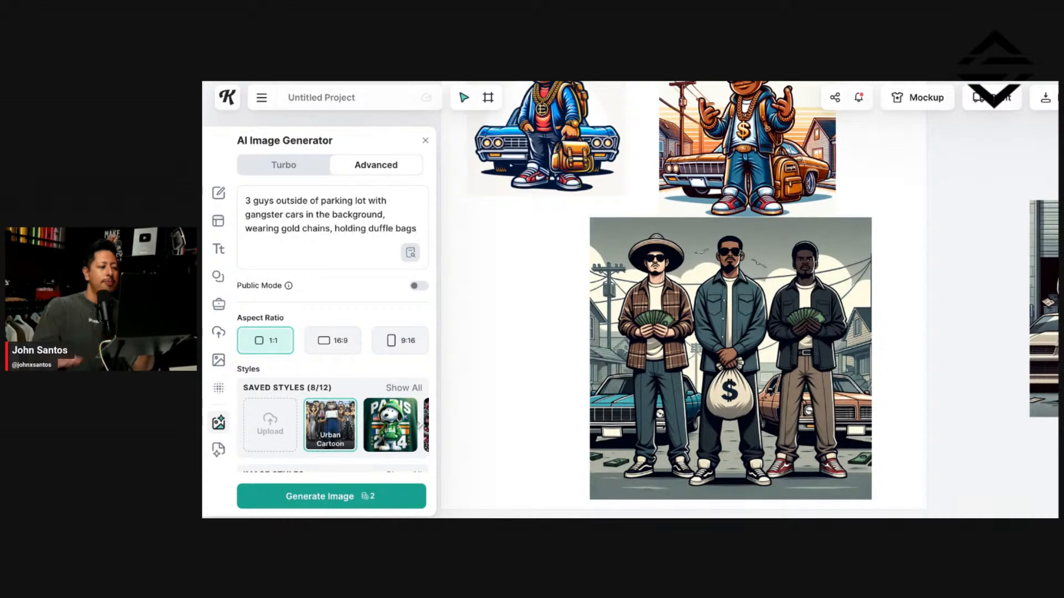
pyautogui.click(334, 497)
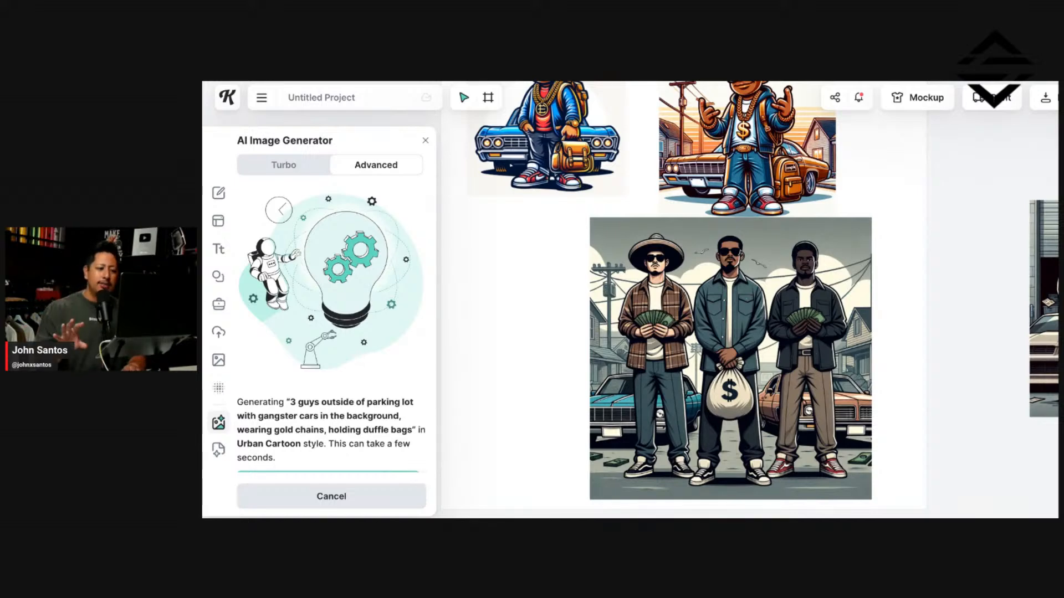
# Step: Move the newly generated duffle-bag trio image to the artboard's left edge, below the blue-car character
pyautogui.hscroll(-1, 616, 403)
pyautogui.scroll(-1, 616, 403)
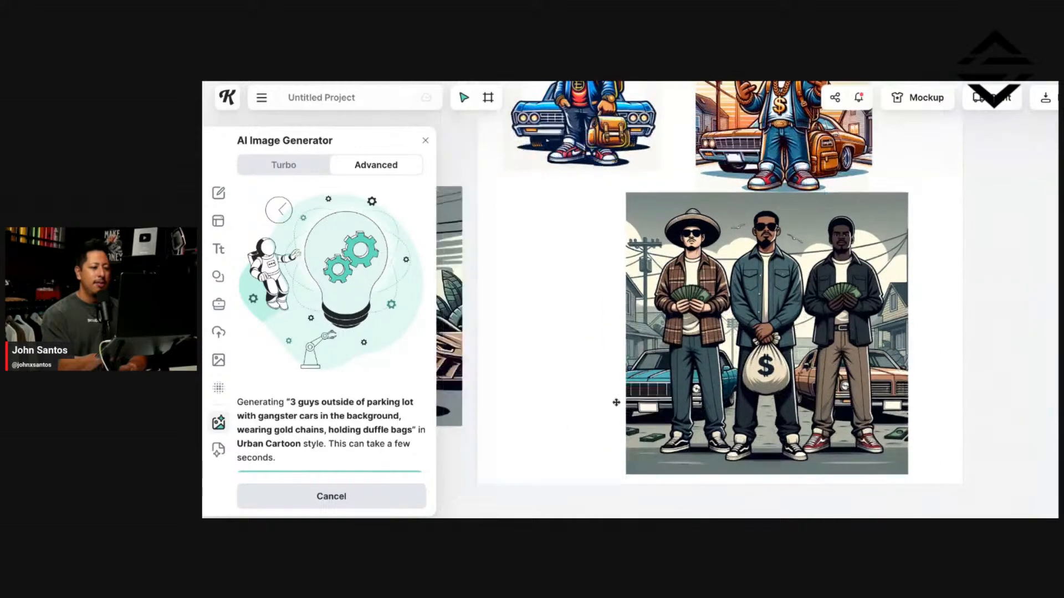
pyautogui.scroll(-3, 616, 403)
pyautogui.hscroll(1, 616, 402)
pyautogui.scroll(-1, 616, 403)
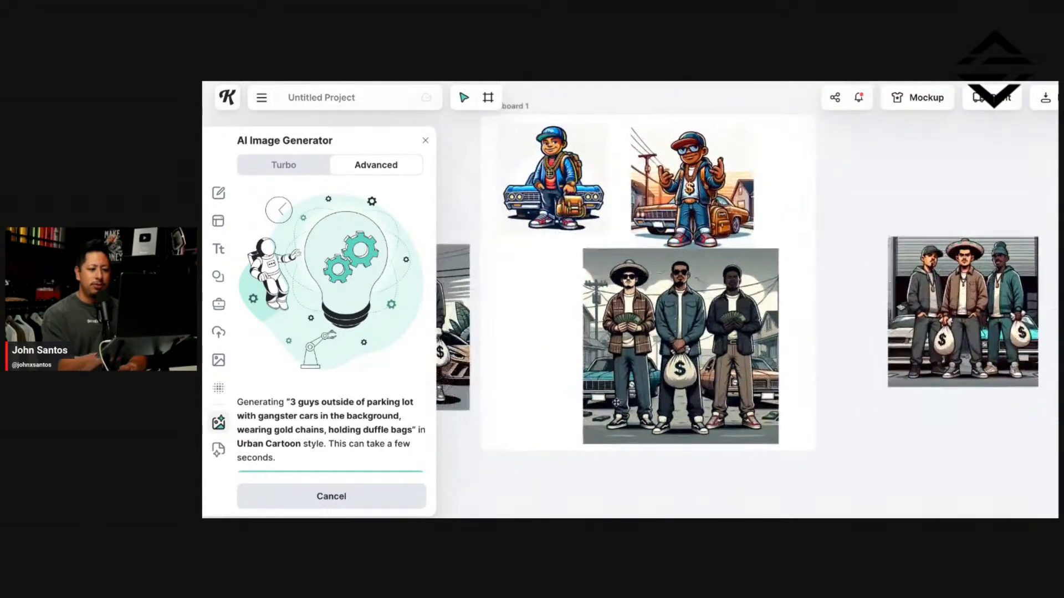
pyautogui.hscroll(-1, 616, 403)
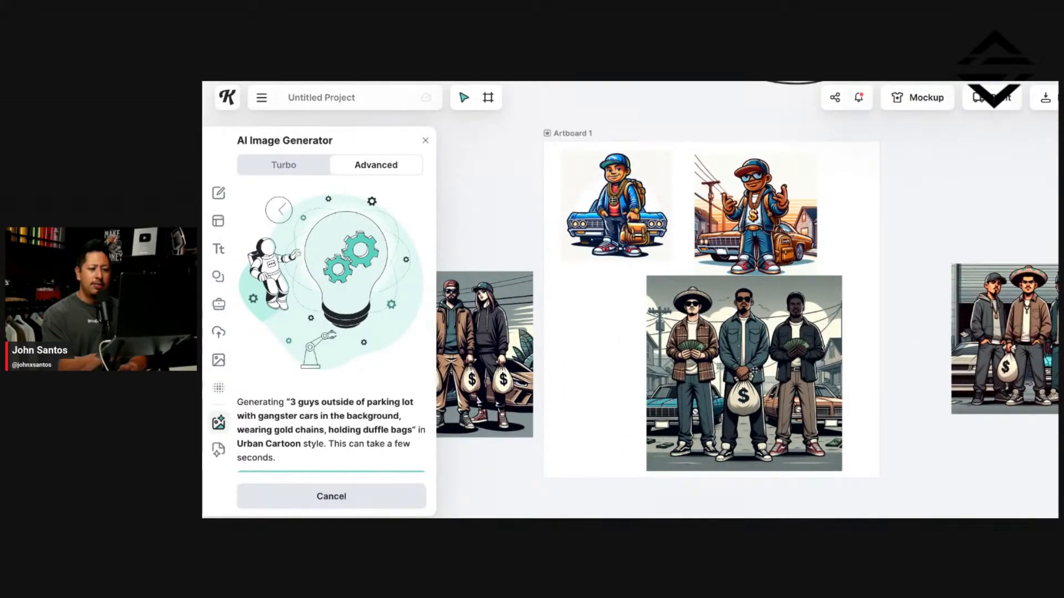
pyautogui.moveTo(871, 298); pyautogui.dragTo(703, 402)
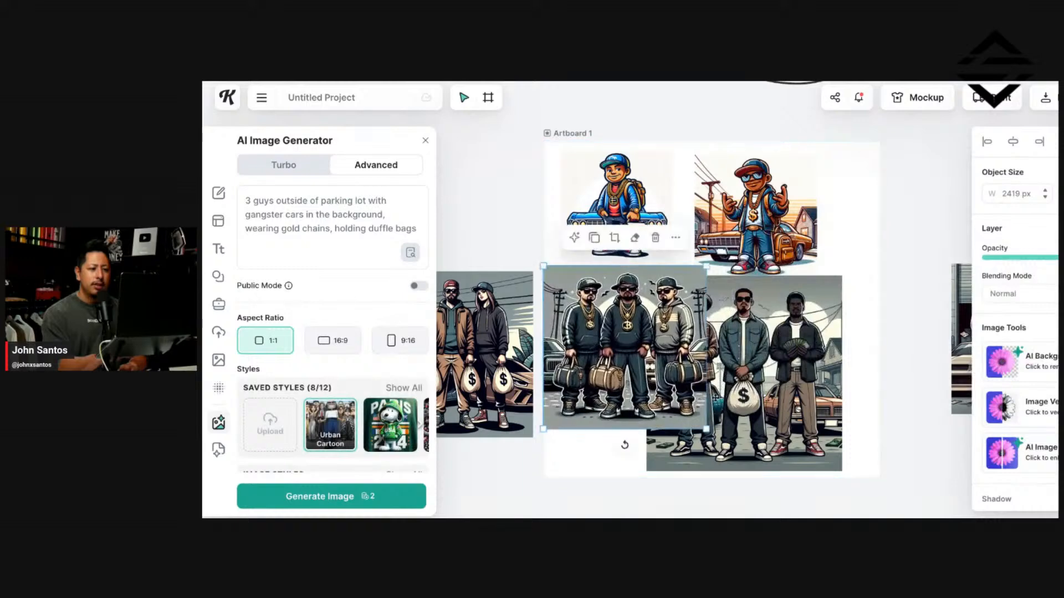
# Step: Move the cash-holding trio image off past the artboard's right edge and nudge the duffle-bag trio slightly inward from the left edge
pyautogui.moveTo(817, 371); pyautogui.dragTo(957, 237)
pyautogui.hscroll(2, 957, 237)
pyautogui.scroll(1, 957, 237)
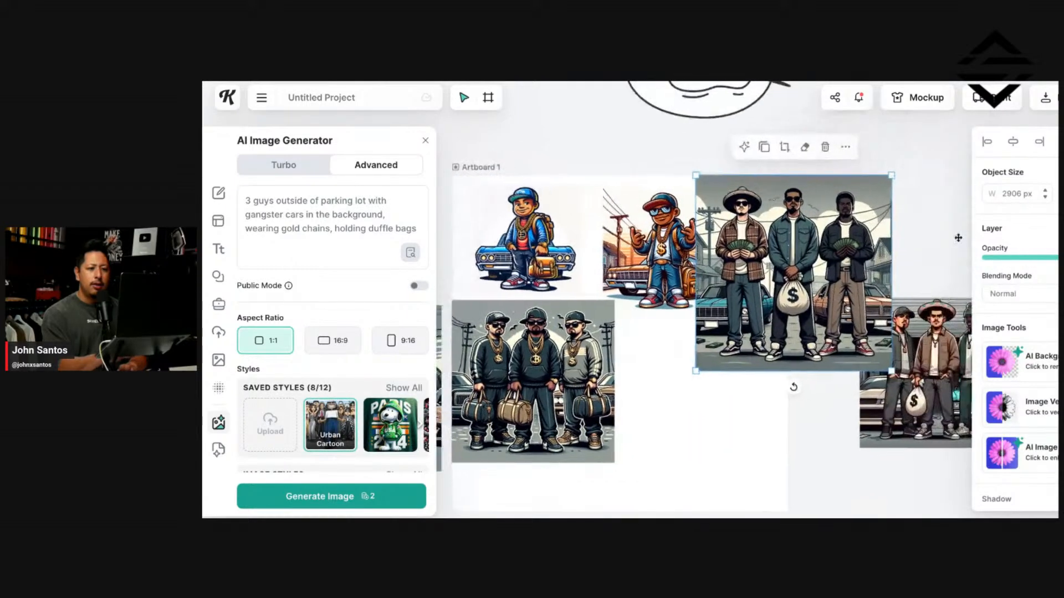
pyautogui.moveTo(828, 241); pyautogui.dragTo(891, 212)
pyautogui.moveTo(556, 381); pyautogui.dragTo(594, 400)
# Step: Examine the duffle-bag trio image up close, checking the faces, gold chains, bags and cars in the background
pyautogui.scroll(5, 642, 432)
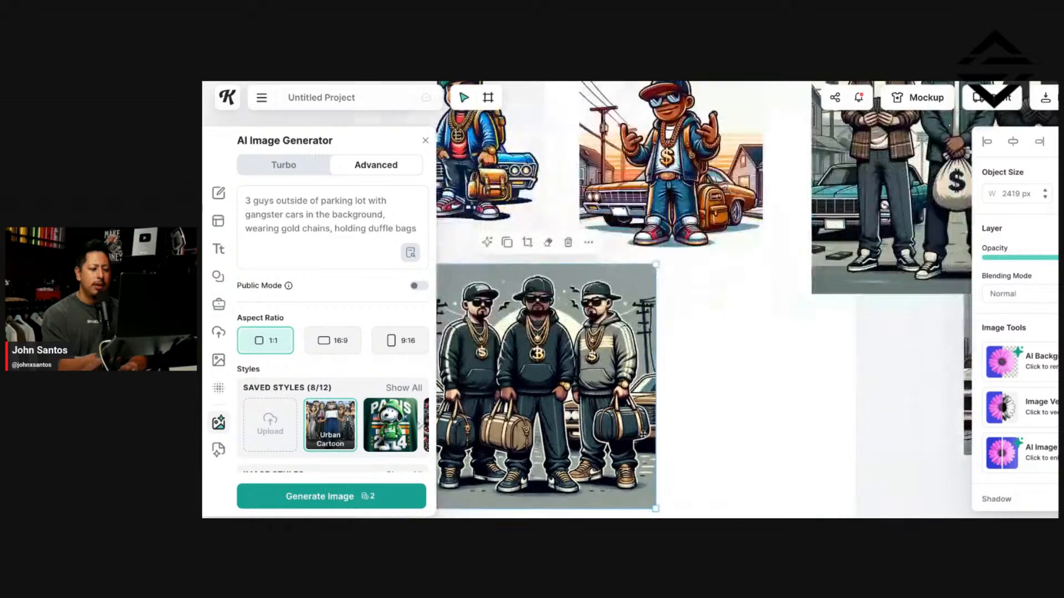
pyautogui.hscroll(-2, 612, 336)
pyautogui.scroll(-1, 611, 336)
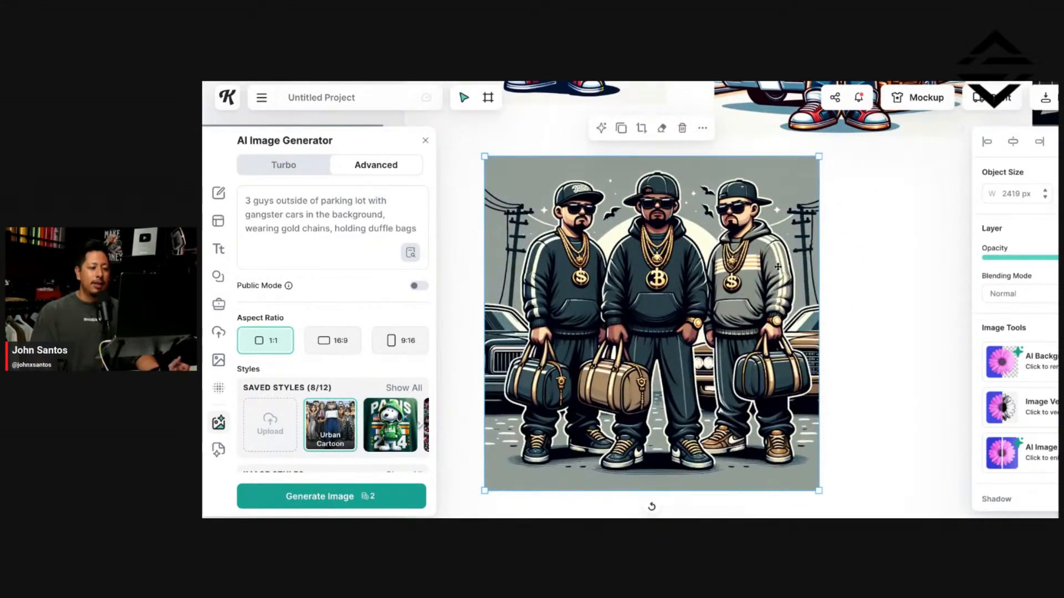
pyautogui.click(864, 273)
pyautogui.click(787, 288)
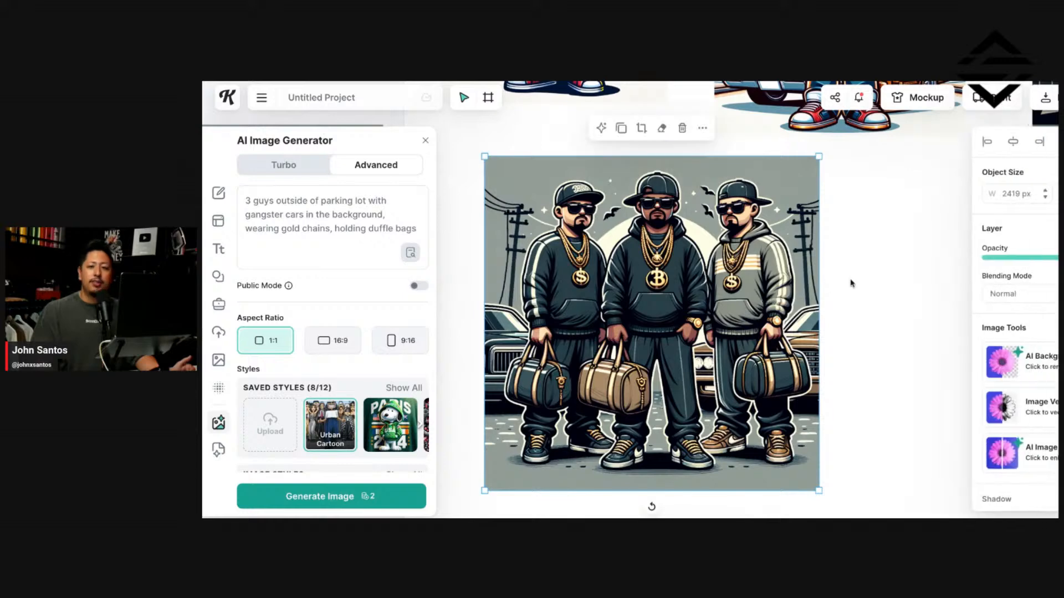
pyautogui.click(889, 268)
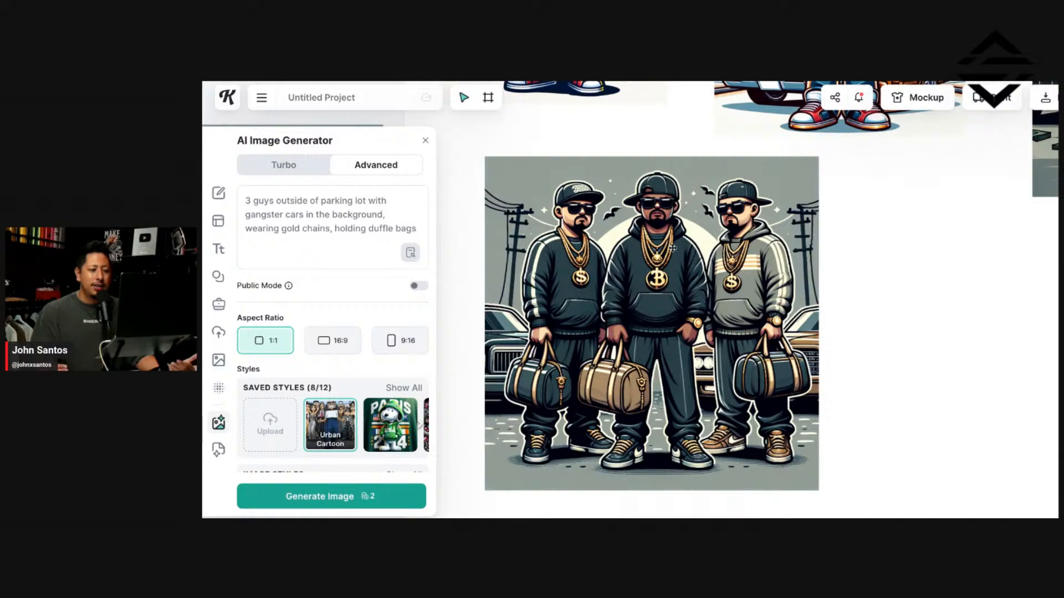
pyautogui.scroll(5, 763, 302)
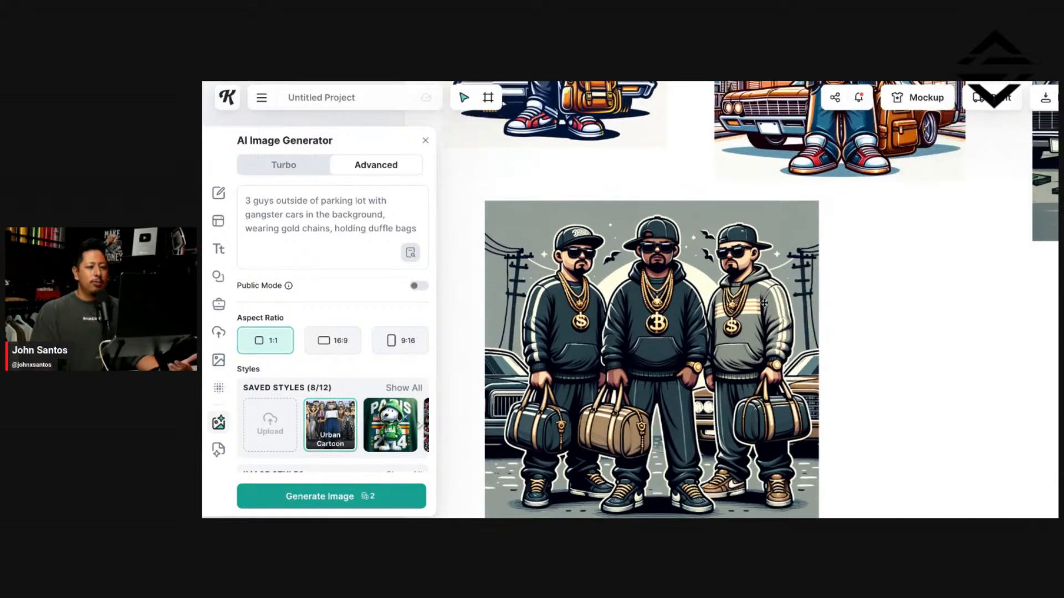
pyautogui.scroll(-5, 754, 299)
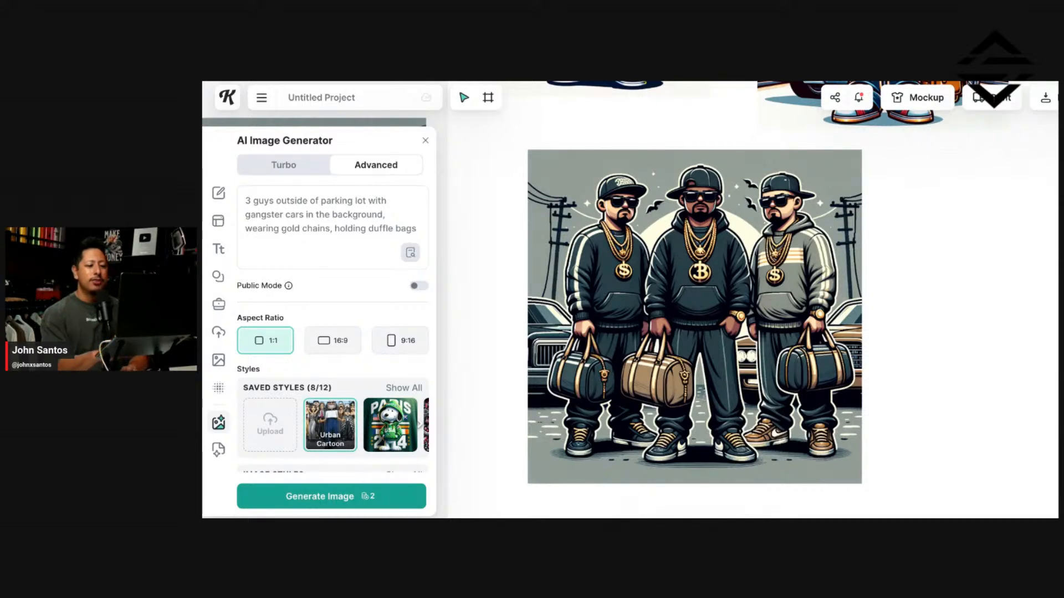
pyautogui.hscroll(2, 694, 317)
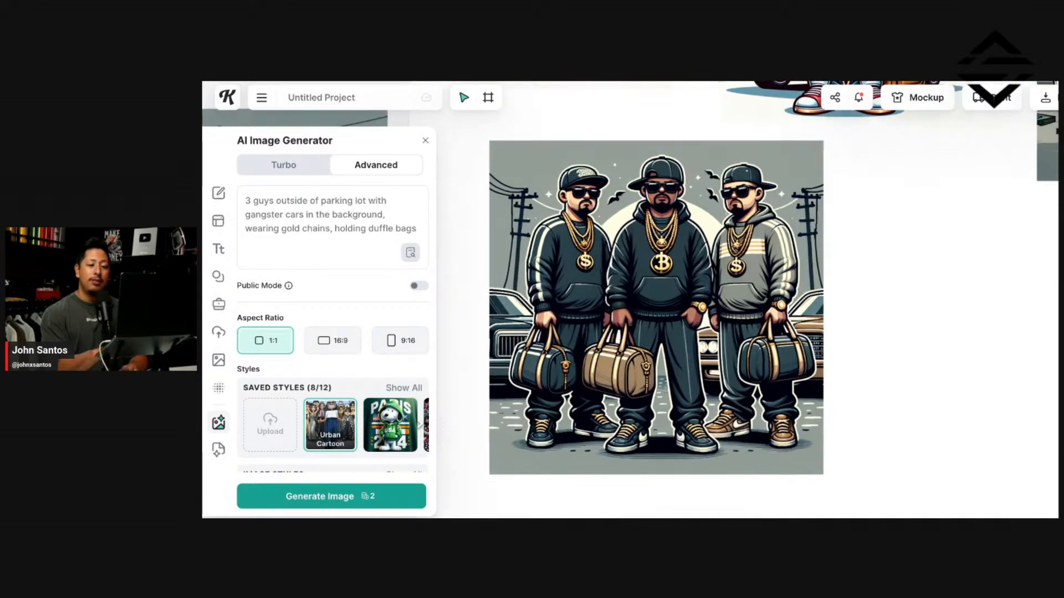
pyautogui.scroll(-5, 715, 241)
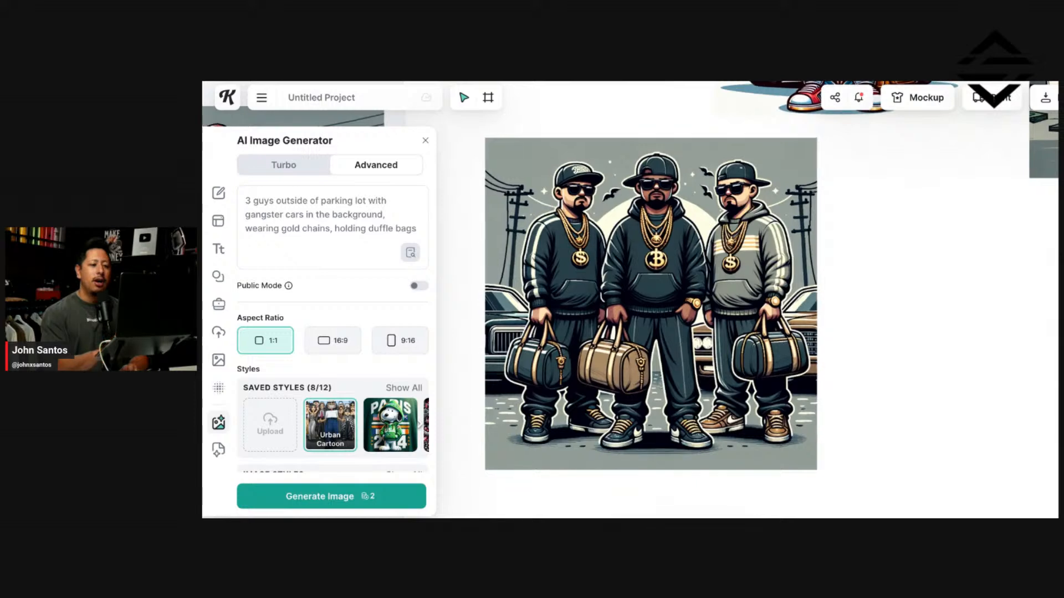
pyautogui.scroll(1, 716, 241)
pyautogui.scroll(1, 686, 241)
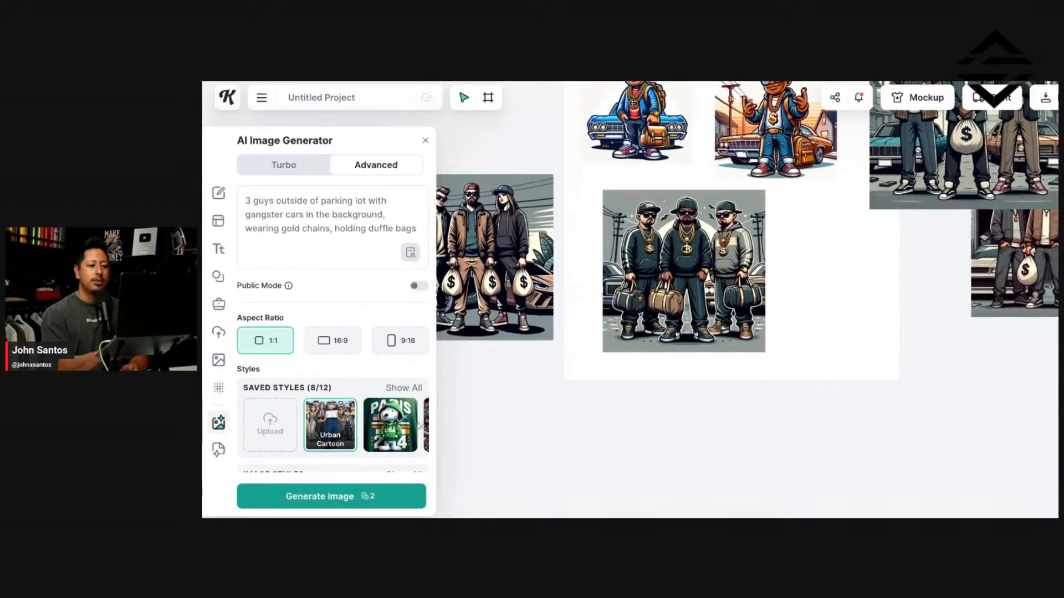
# Step: Park the cash-holding trio farther beyond the artboard's right edge and move the garage trio image up next to it
pyautogui.hscroll(3, 685, 241)
pyautogui.scroll(2, 686, 241)
pyautogui.moveTo(843, 183); pyautogui.dragTo(924, 169)
pyautogui.moveTo(877, 377); pyautogui.dragTo(871, 271)
# Step: Draw a second artboard of about 4665 × 2508 px directly below the first one
pyautogui.hscroll(-1, 870, 283)
pyautogui.hscroll(-6, 870, 283)
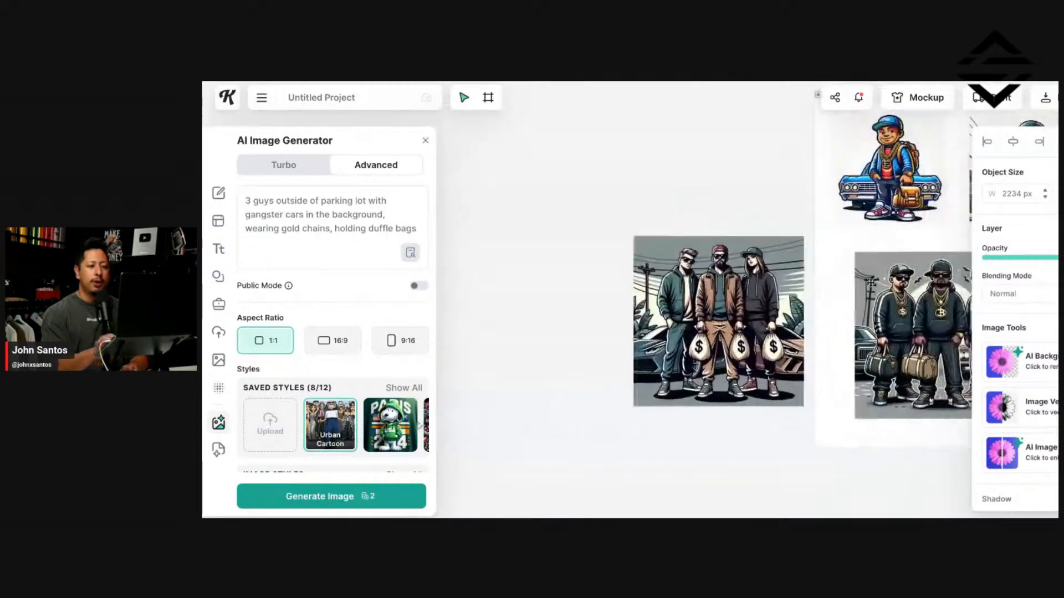
pyautogui.hscroll(3, 870, 283)
pyautogui.scroll(-3, 870, 283)
pyautogui.scroll(1, 868, 285)
pyautogui.scroll(-1, 867, 286)
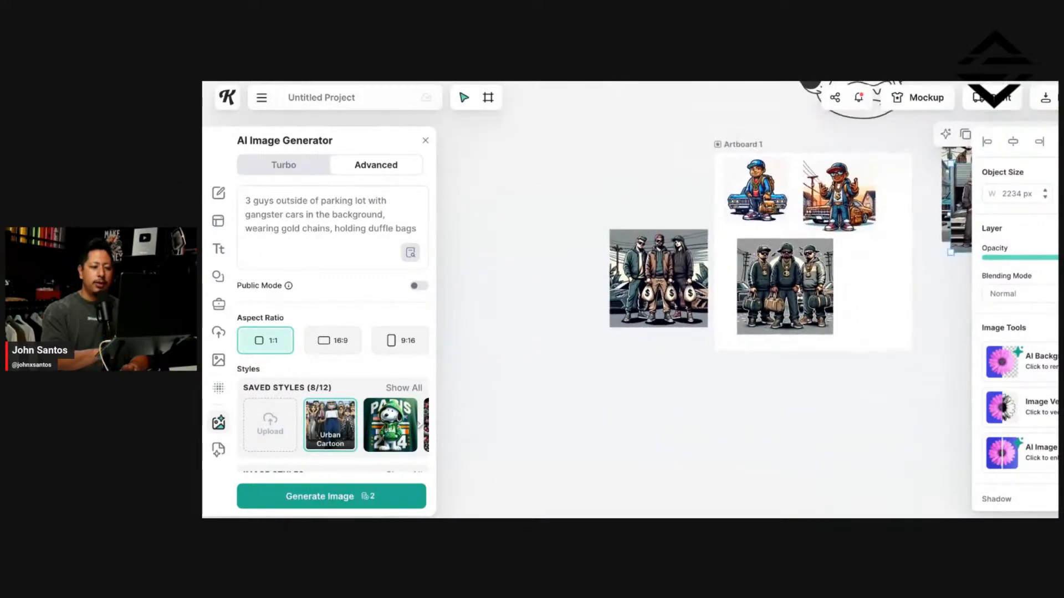
pyautogui.scroll(1, 867, 286)
pyautogui.scroll(-2, 868, 286)
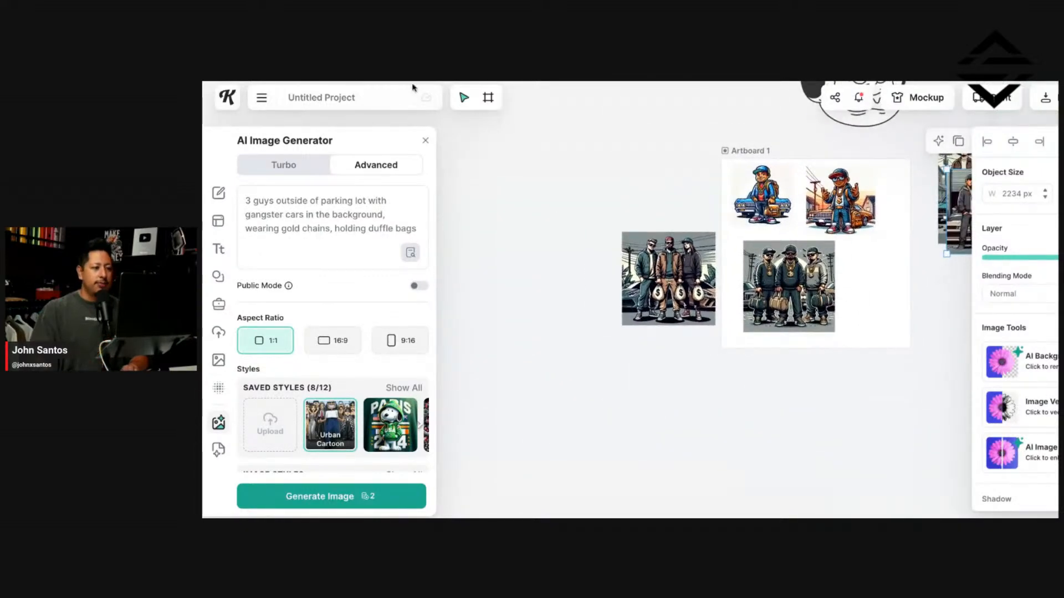
pyautogui.click(488, 97)
pyautogui.moveTo(724, 361); pyautogui.dragTo(900, 456)
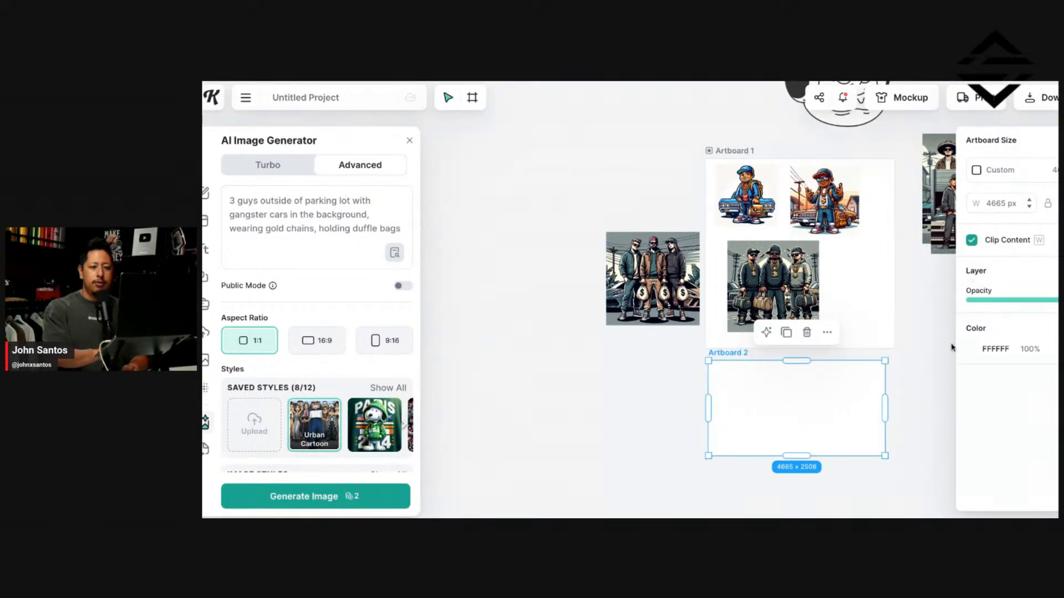
# Step: Set the second artboard's width and height to 5000 px each
pyautogui.scroll(-3, 896, 348)
pyautogui.scroll(5, 896, 348)
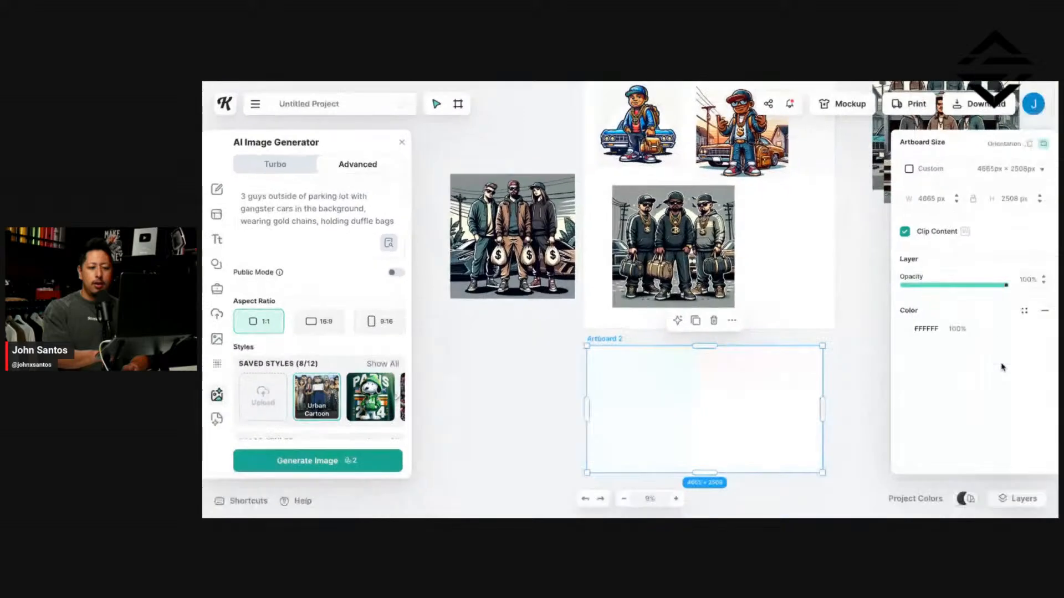
pyautogui.click(940, 201)
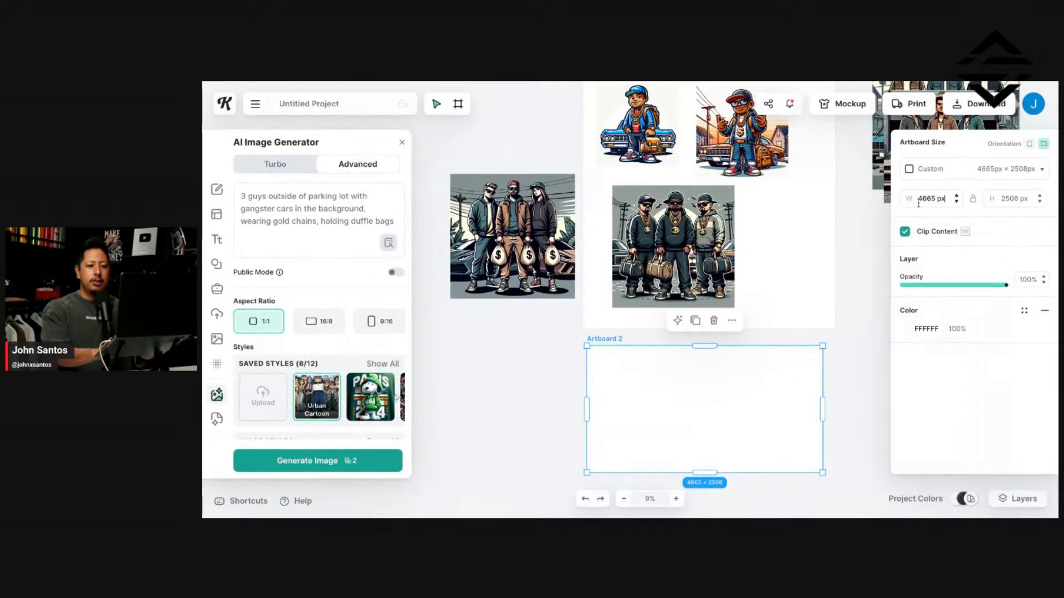
pyautogui.write('5000')
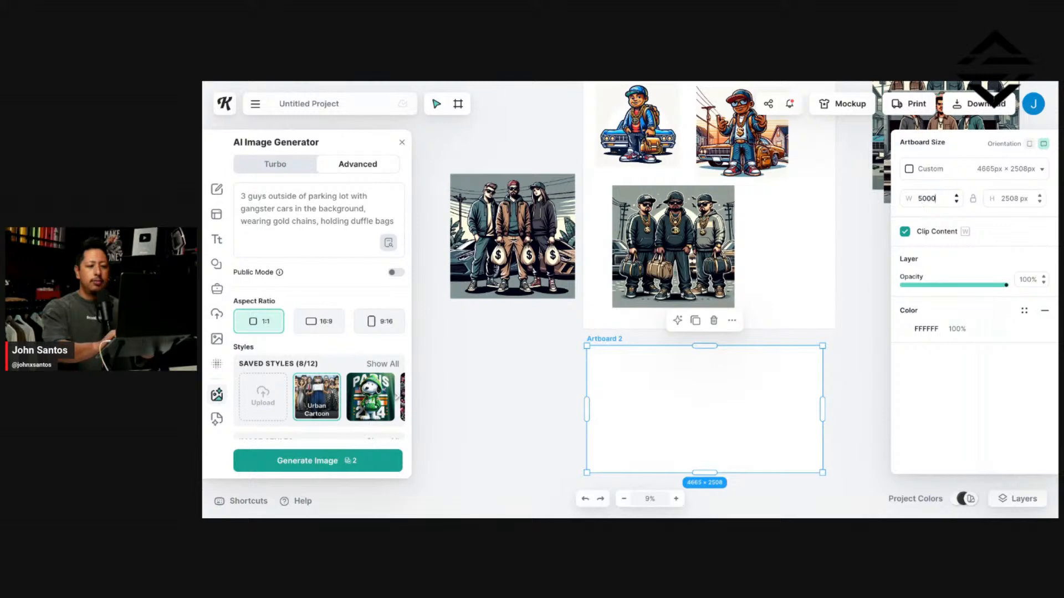
pyautogui.click(1015, 201)
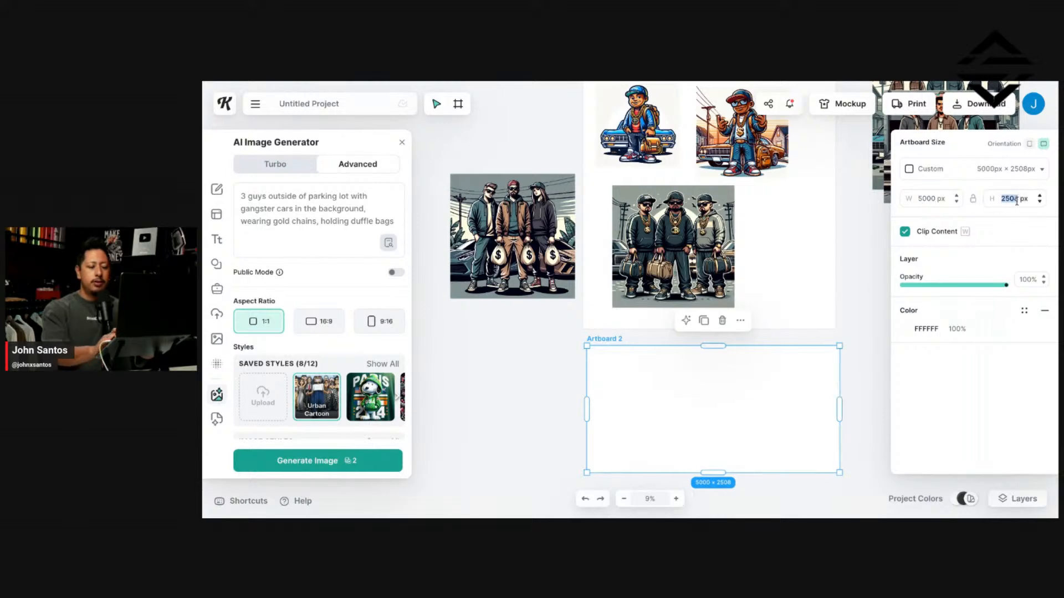
pyautogui.write('5000')
pyautogui.click(1001, 237)
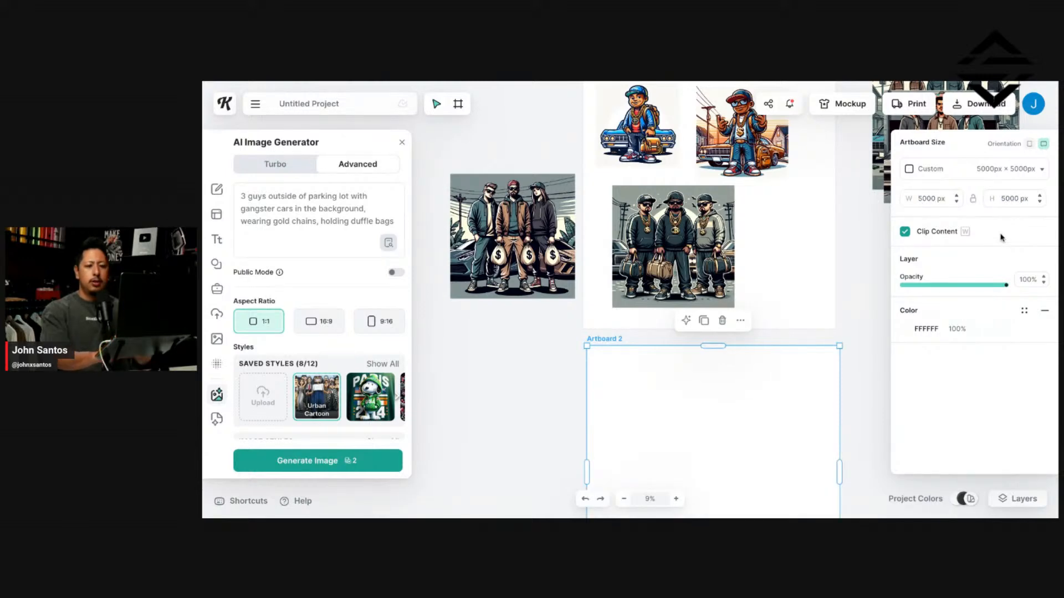
pyautogui.click(912, 172)
pyautogui.click(910, 174)
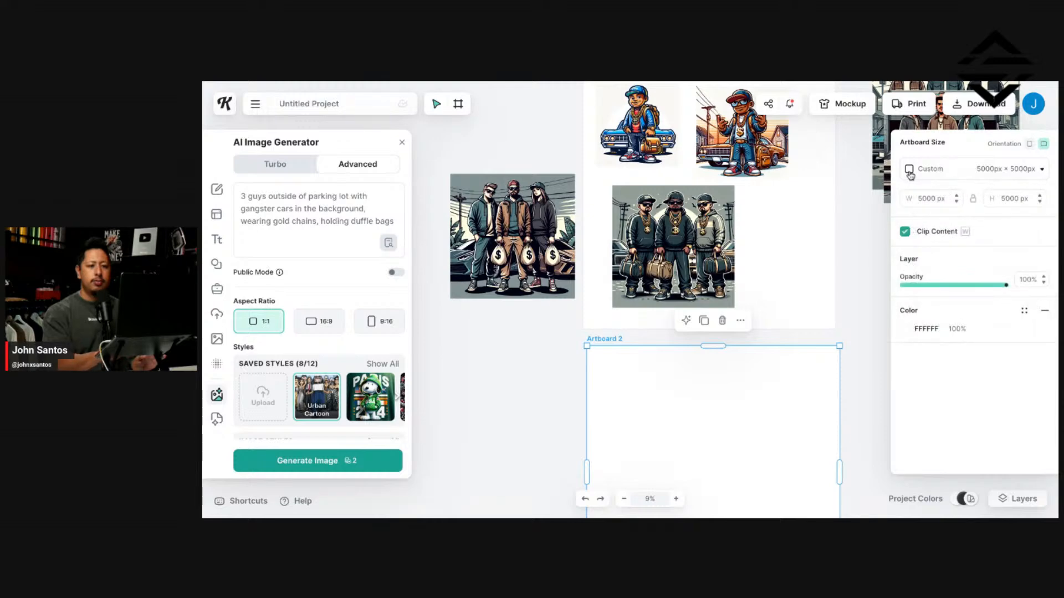
pyautogui.click(910, 174)
pyautogui.click(911, 174)
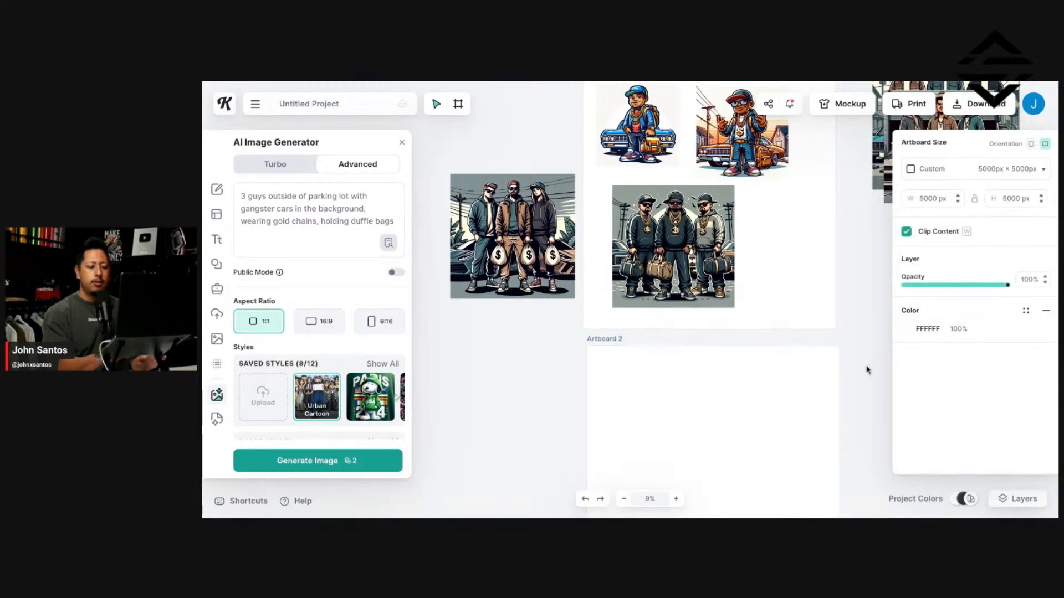
# Step: Nudge the second artboard into closer alignment directly beneath the first one
pyautogui.hscroll(3, 866, 368)
pyautogui.moveTo(724, 417); pyautogui.dragTo(979, 304)
pyautogui.moveTo(837, 333); pyautogui.dragTo(588, 441)
pyautogui.click(806, 362)
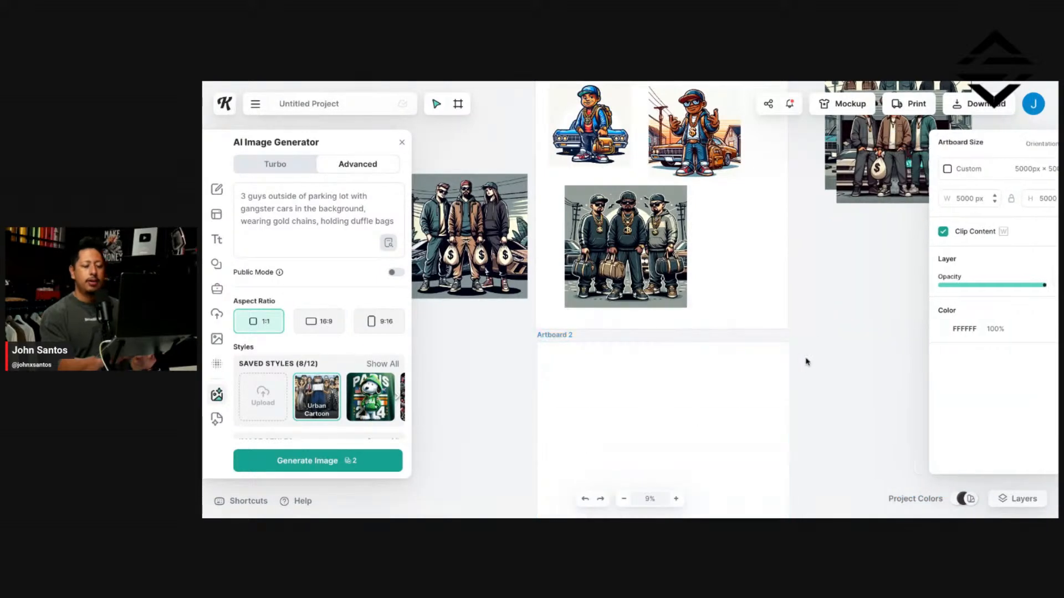
# Step: Copy the duffle-bag trio image onto the second artboard and place the copy in its upper-left area
pyautogui.scroll(-2, 806, 361)
pyautogui.click(680, 213)
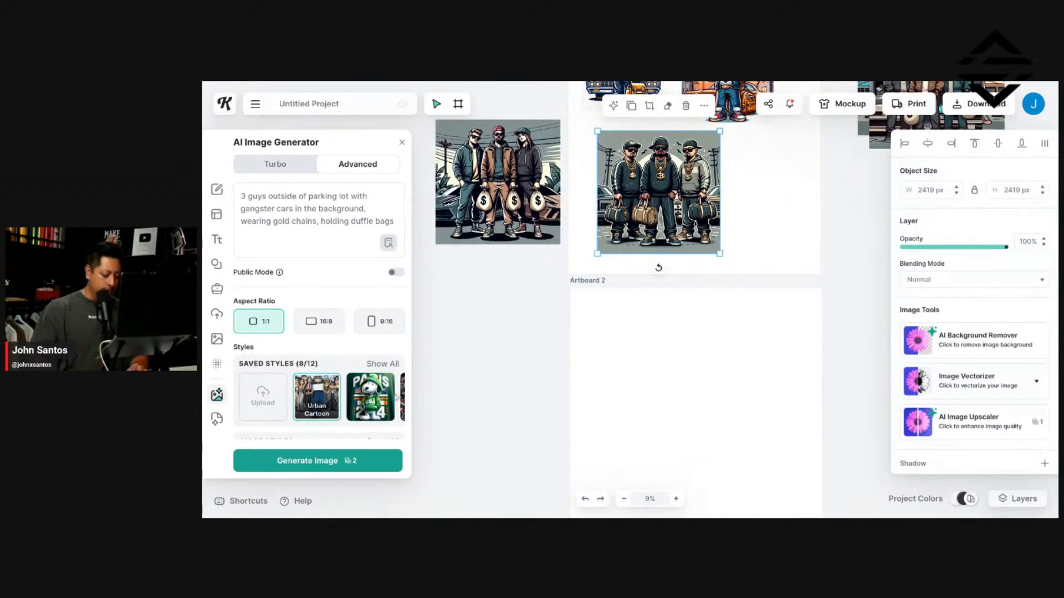
pyautogui.click(668, 385)
pyautogui.hotkey('ctrl', 'v')
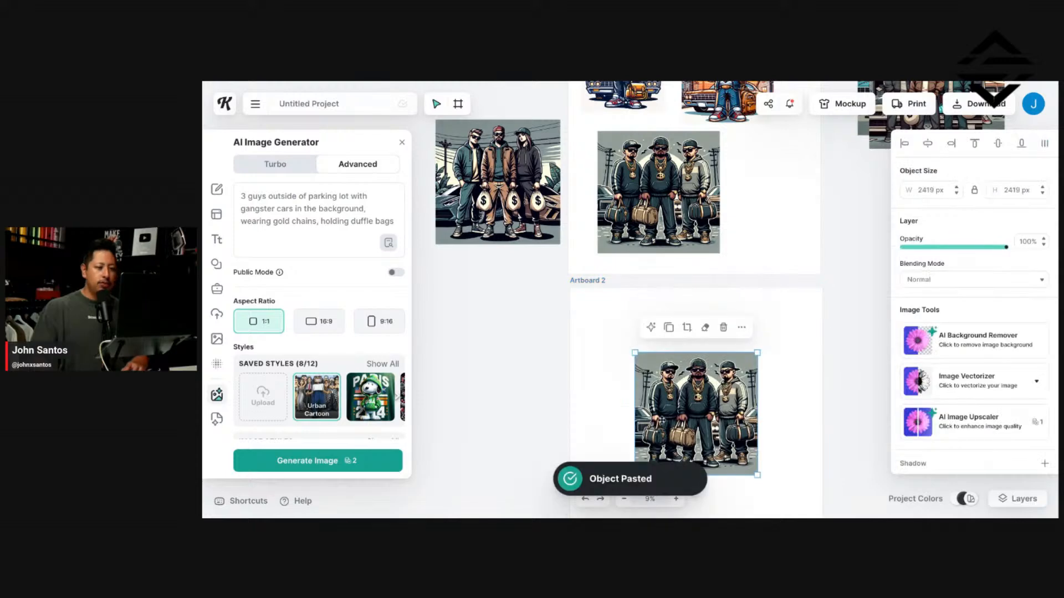
pyautogui.moveTo(671, 388); pyautogui.dragTo(629, 365)
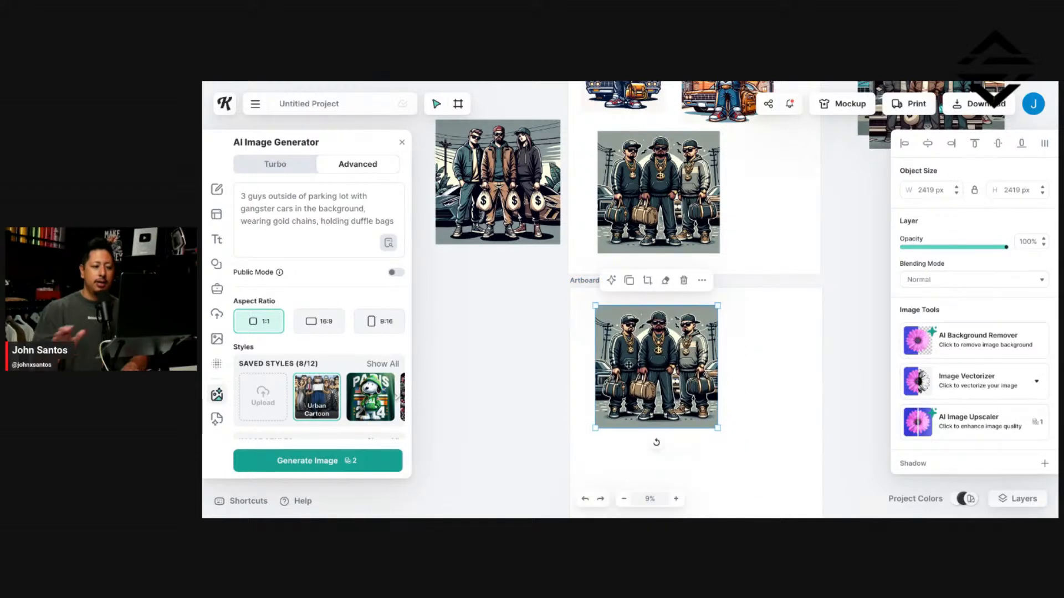
# Step: Remove the background from the duffle-bag trio copy on the second artboard with the AI Background Remover
pyautogui.click(737, 344)
pyautogui.scroll(3, 695, 382)
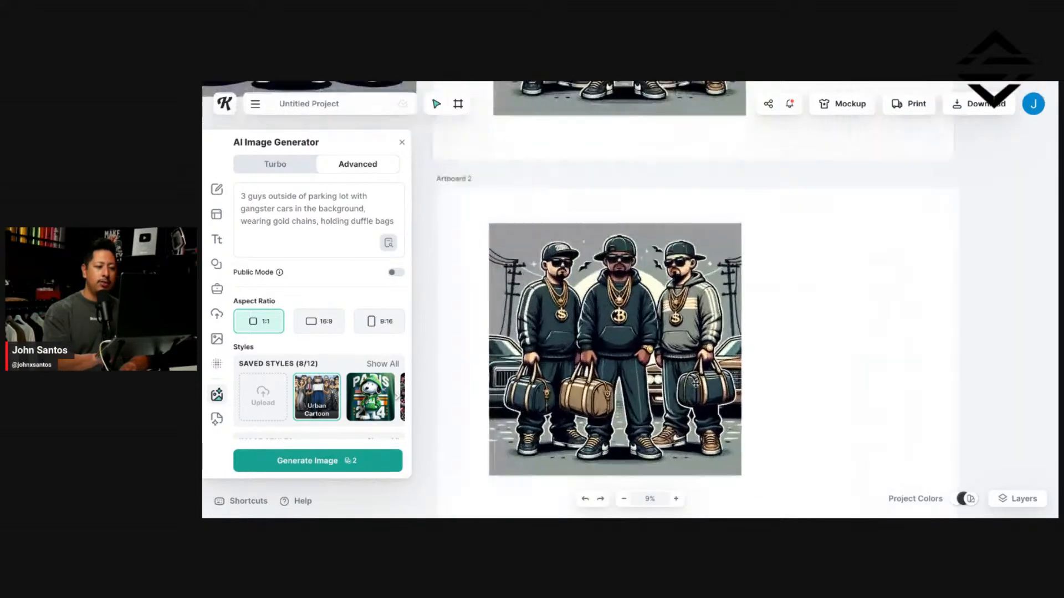
pyautogui.click(696, 383)
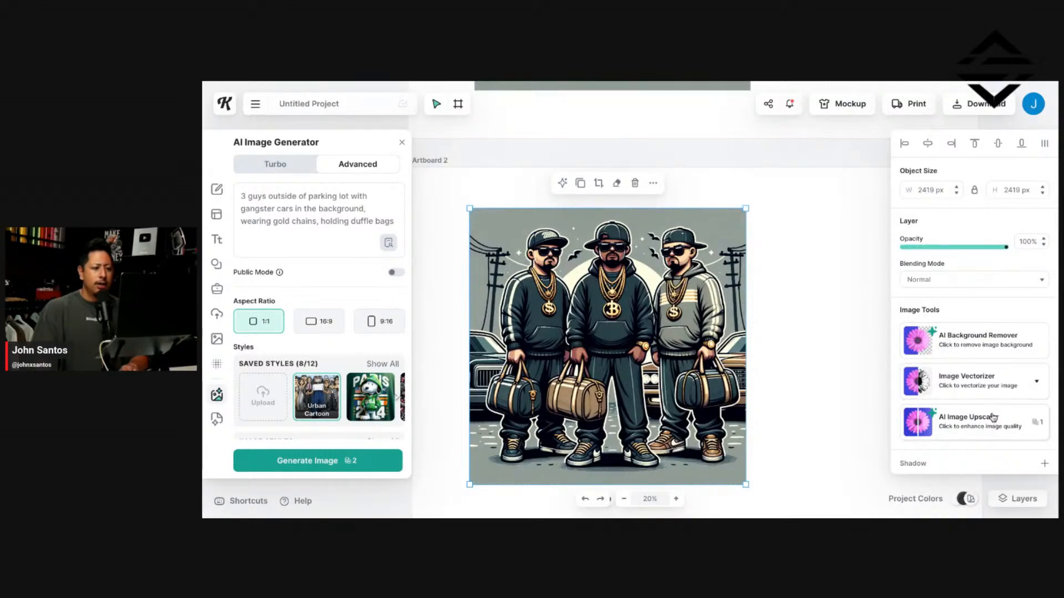
pyautogui.click(983, 351)
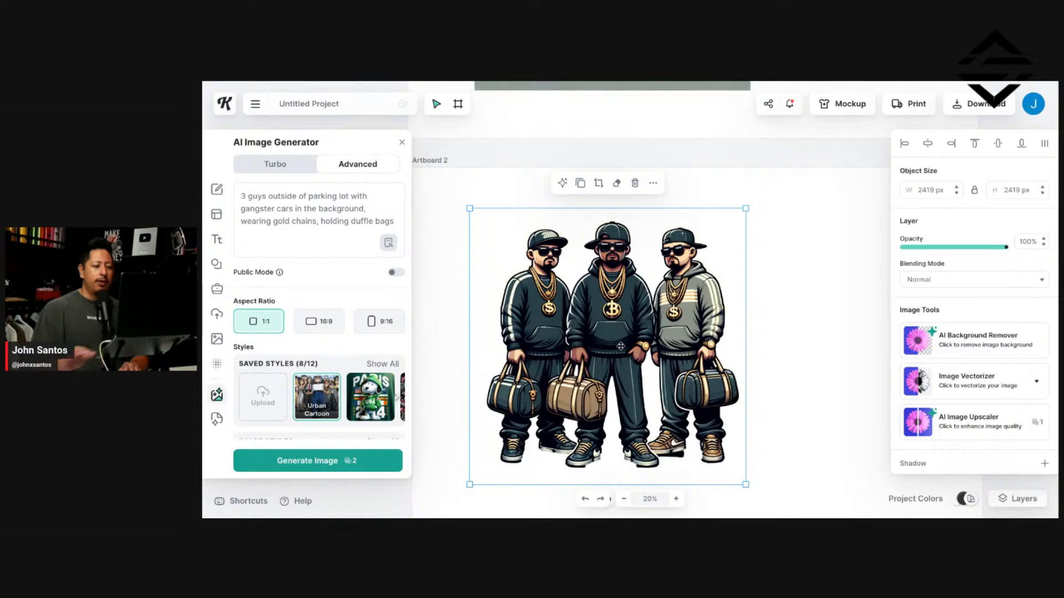
# Step: Examine the background-free trio up close, checking the cut-out edges around the shoes, bags, hoodies and caps
pyautogui.scroll(-1, 620, 346)
pyautogui.scroll(5, 620, 346)
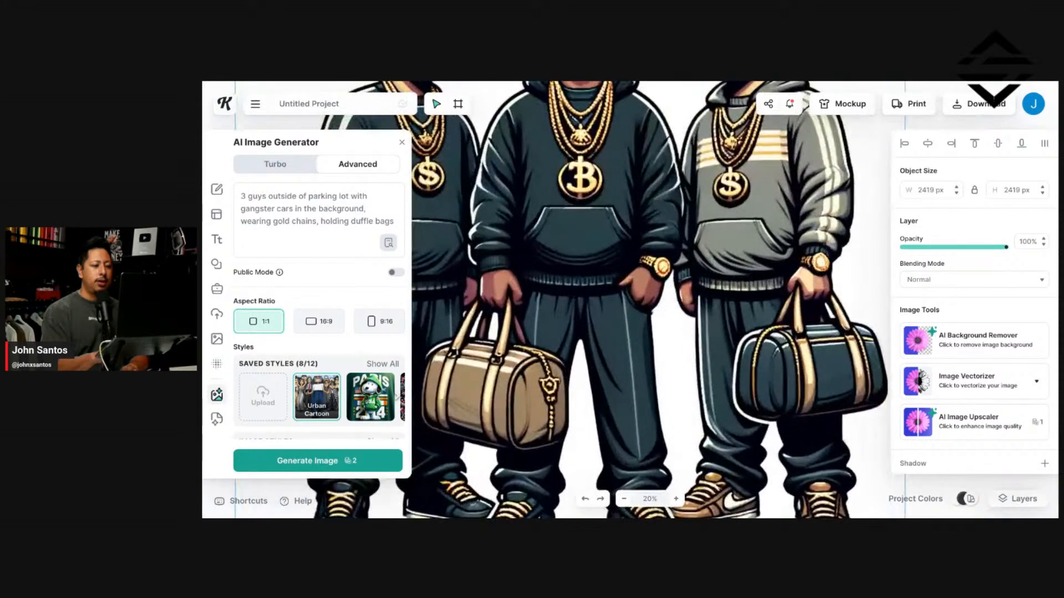
pyautogui.scroll(-3, 621, 347)
pyautogui.scroll(-2, 621, 355)
pyautogui.scroll(10, 633, 384)
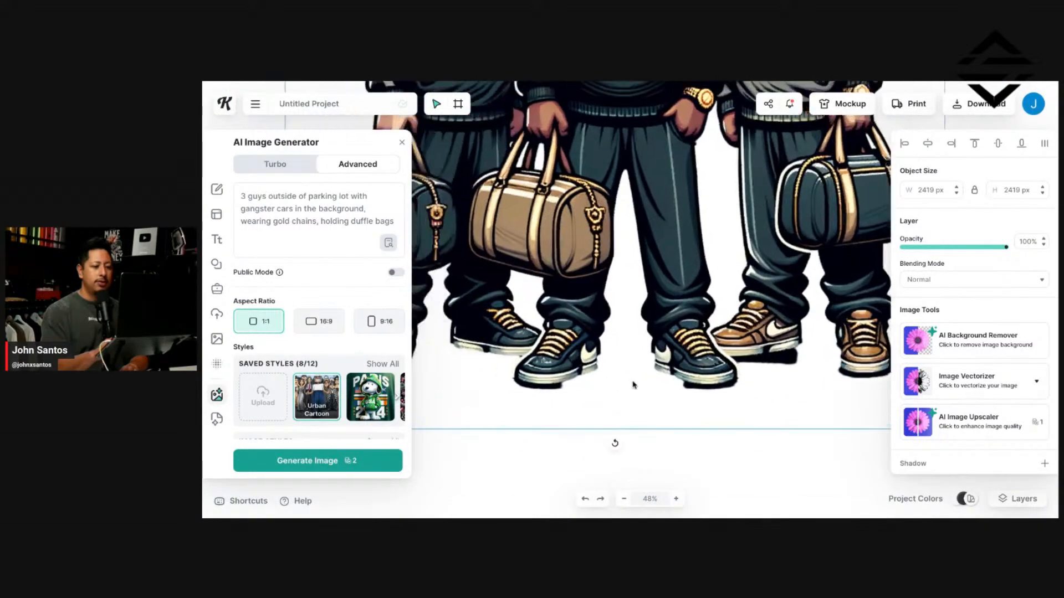
pyautogui.scroll(-3, 633, 385)
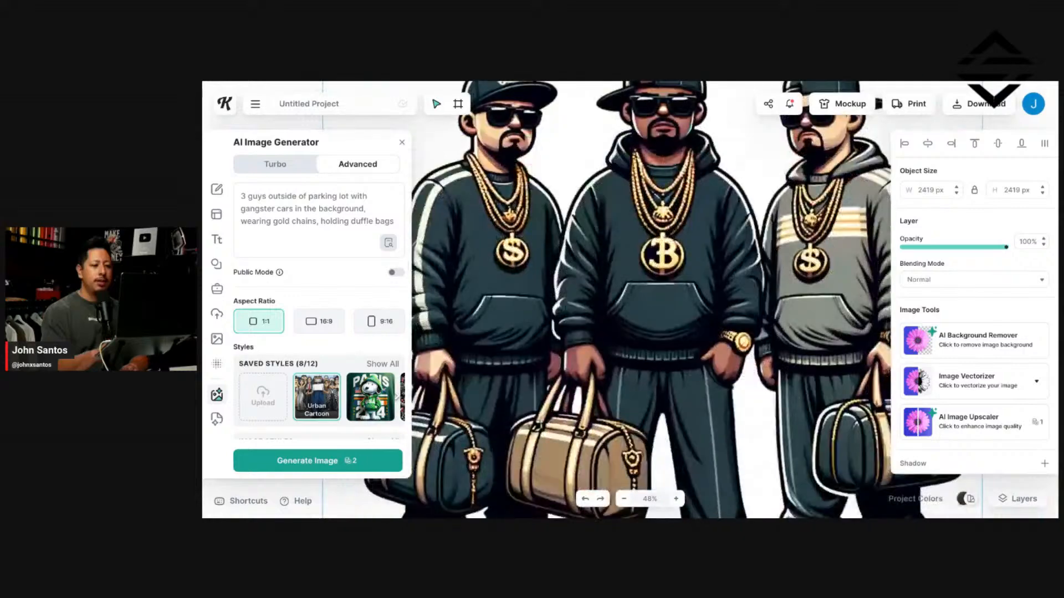
pyautogui.scroll(-5, 637, 385)
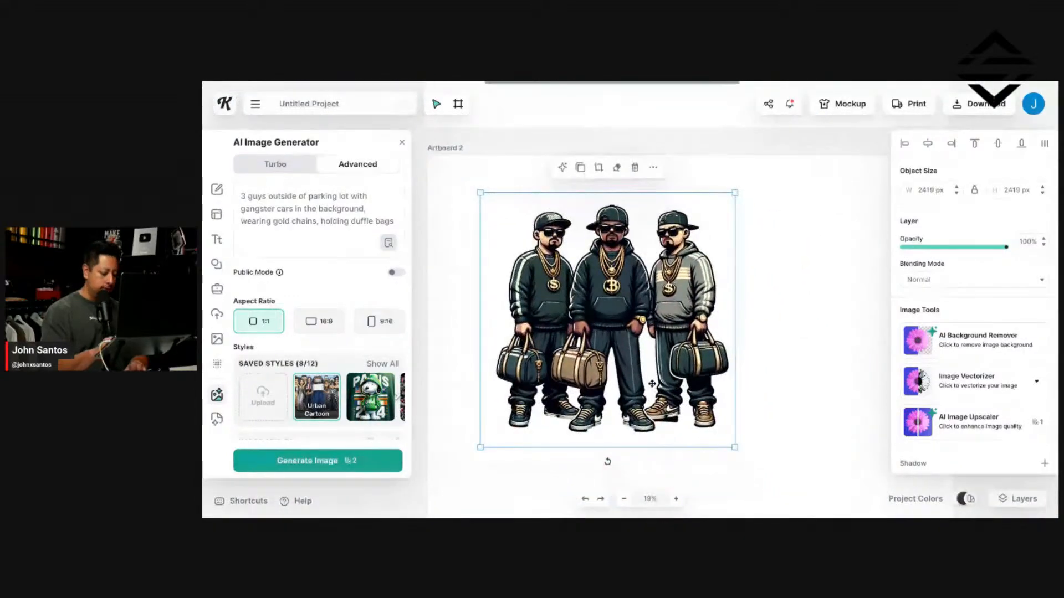
pyautogui.click(779, 345)
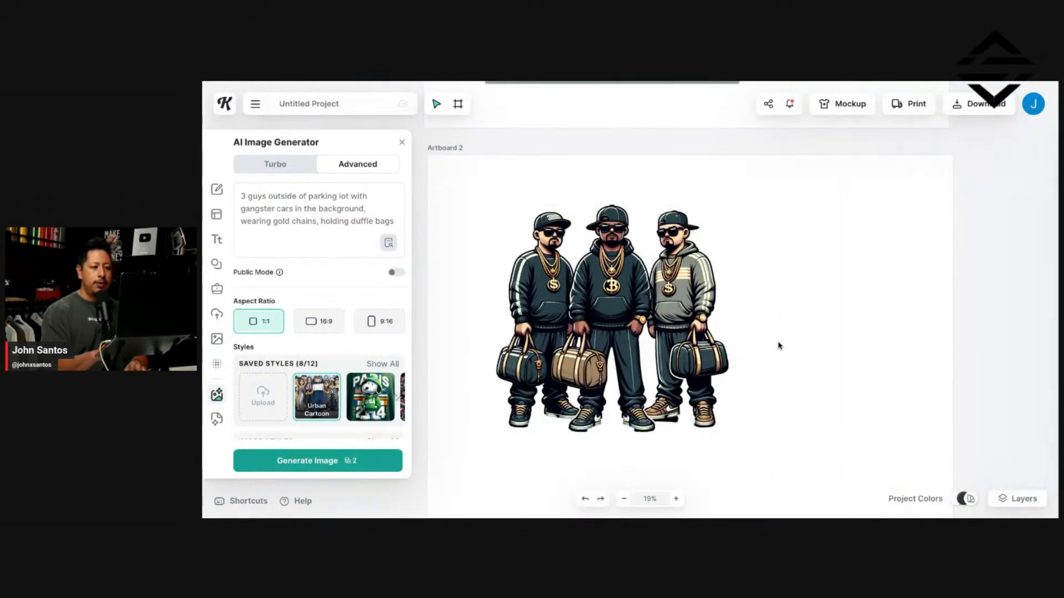
# Step: Paste another copy of the original duffle-bag trio image and place it beside the background-free version on the second artboard
pyautogui.hscroll(2, 778, 345)
pyautogui.press('super+v')
pyautogui.moveTo(686, 314); pyautogui.dragTo(895, 308)
pyautogui.moveTo(615, 310); pyautogui.dragTo(550, 311)
pyautogui.moveTo(791, 298); pyautogui.dragTo(664, 298)
pyautogui.hscroll(2, 723, 296)
pyautogui.hscroll(-2, 555, 322)
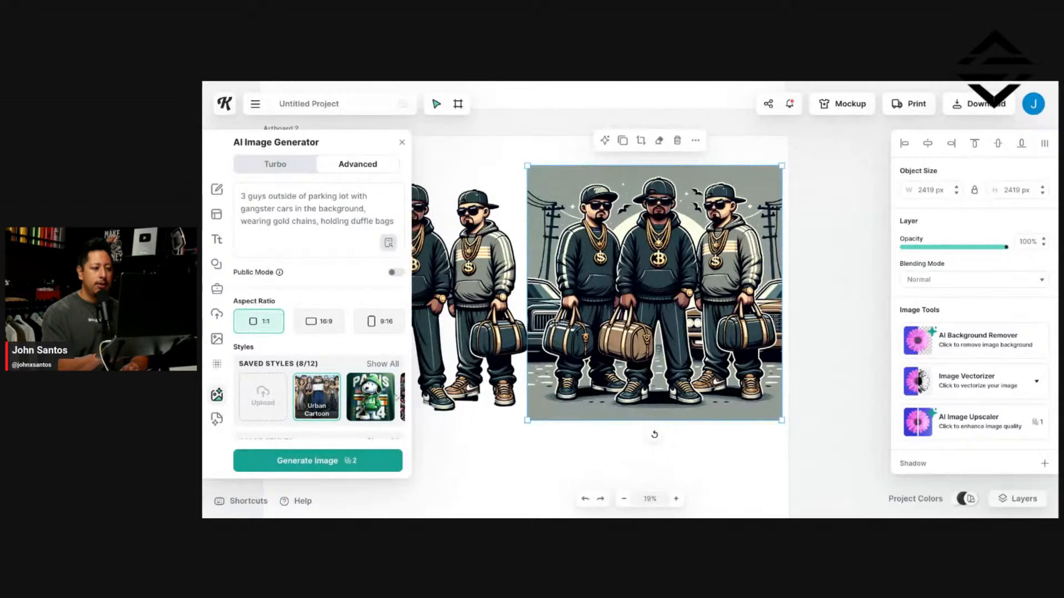
pyautogui.moveTo(701, 304); pyautogui.dragTo(692, 304)
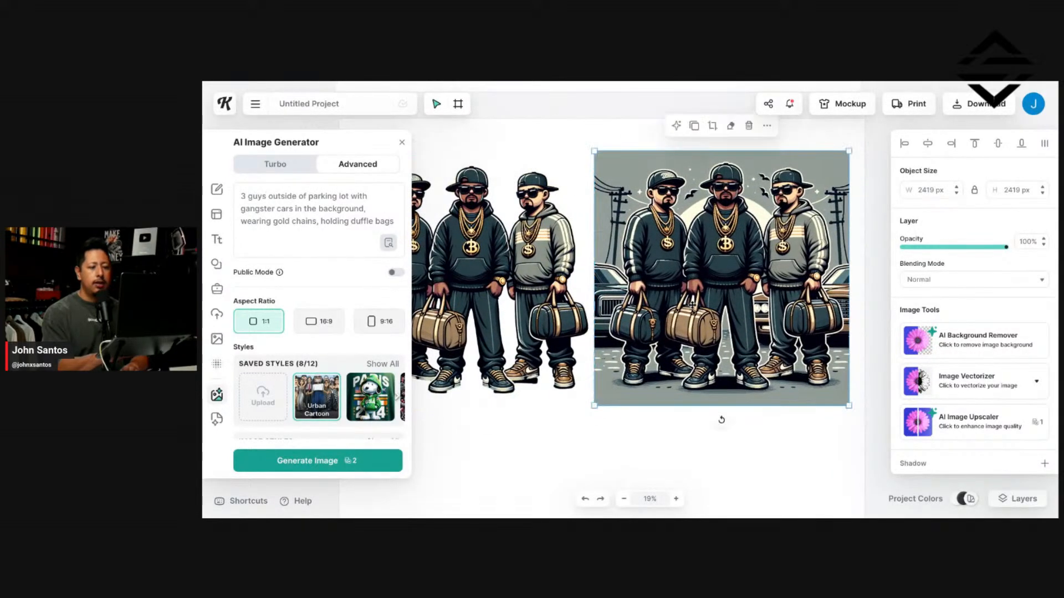
# Step: Vectorize the pasted trio copy with its background using the Image Vectorizer set to 11 colors
pyautogui.click(978, 386)
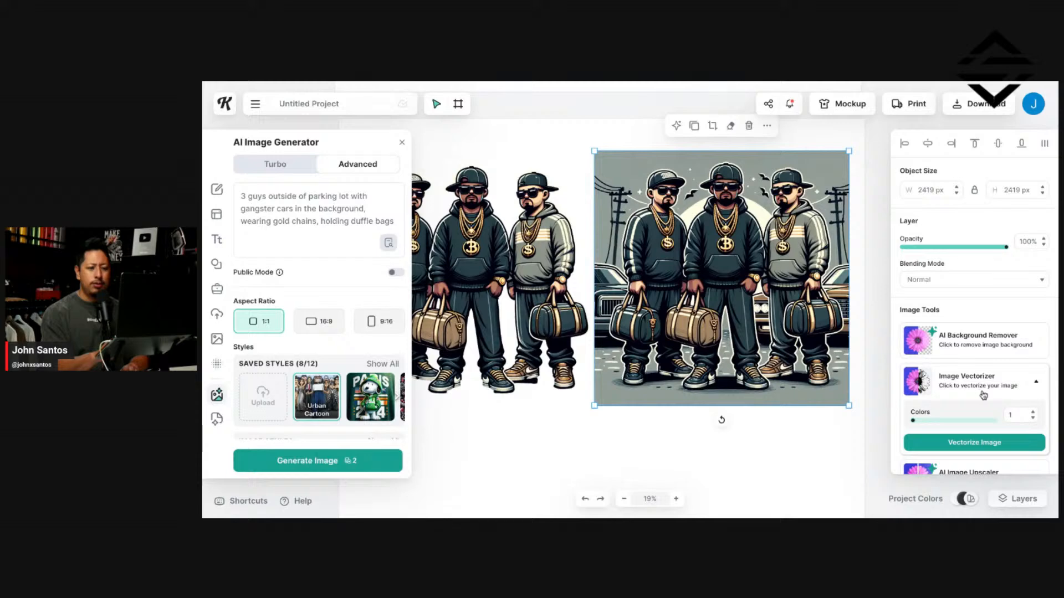
pyautogui.scroll(-3, 984, 395)
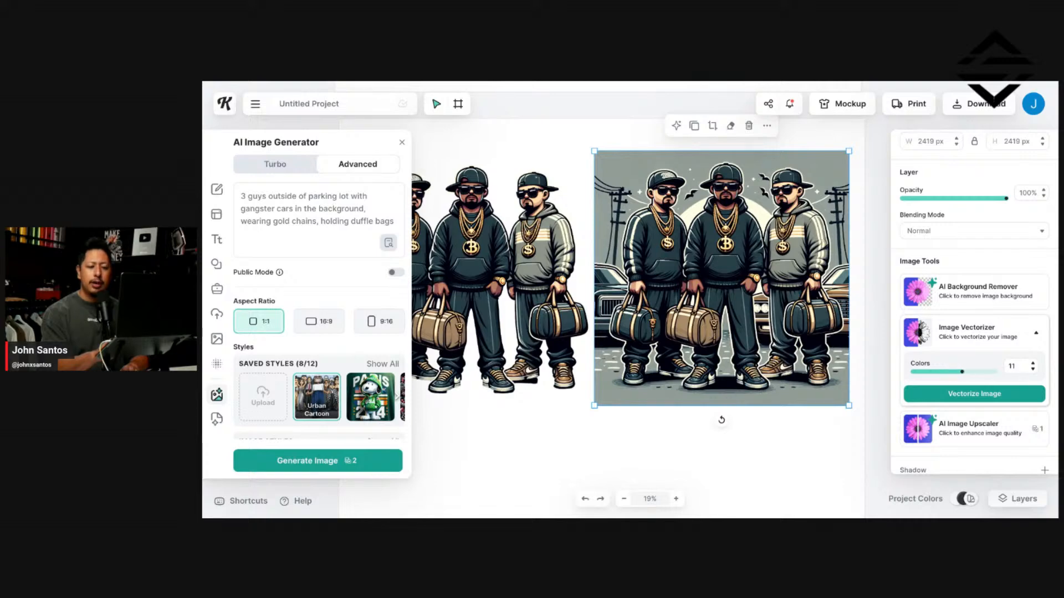
pyautogui.click(1001, 392)
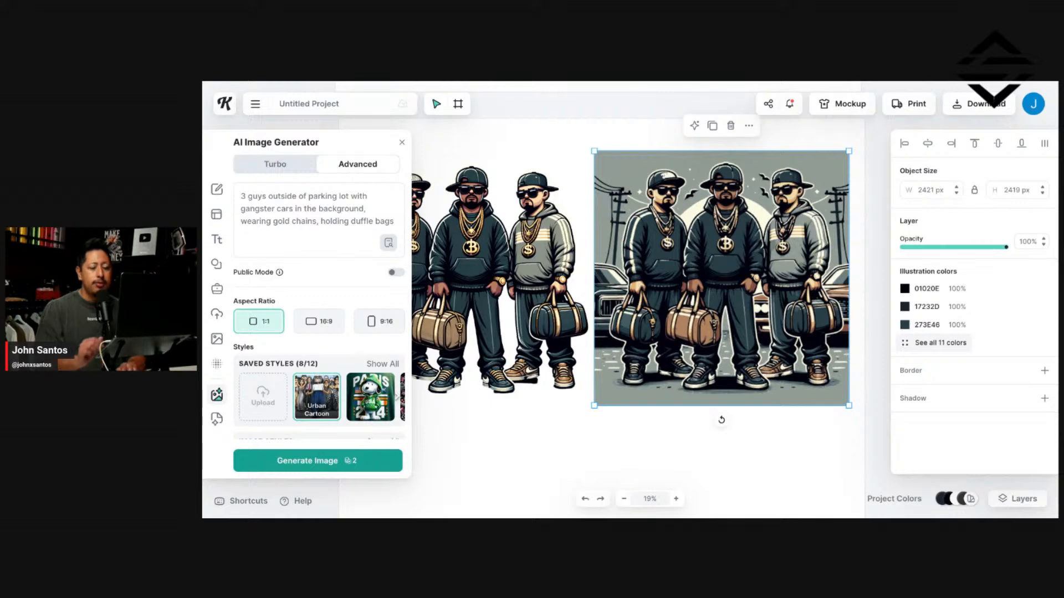
# Step: Compare the vectorized trio with the background-free raster version beside it, checking the chains, clothing and colors
pyautogui.scroll(5, 791, 272)
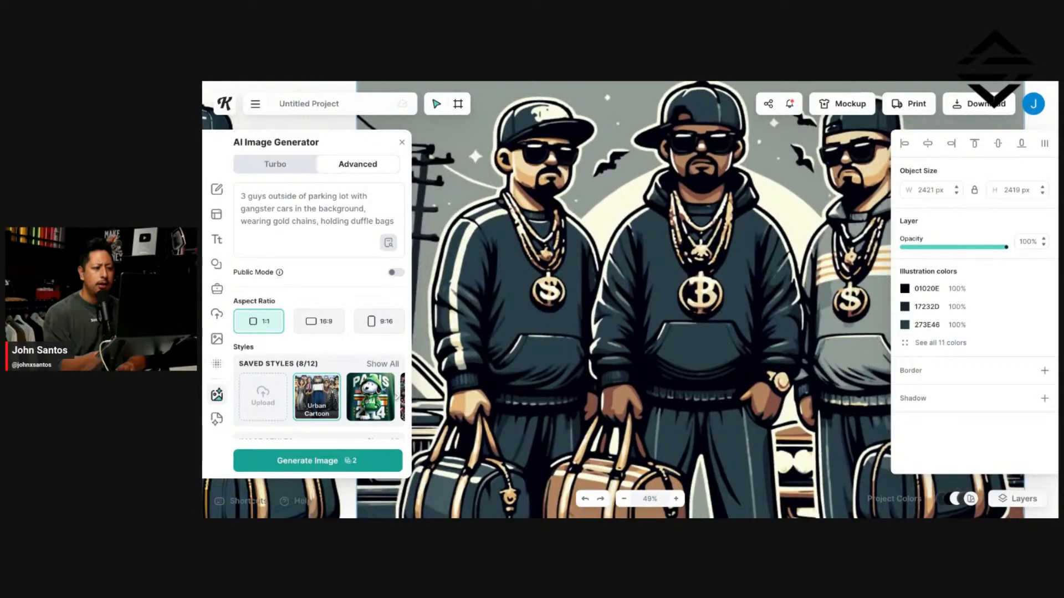
pyautogui.scroll(-1, 651, 300)
pyautogui.hscroll(-5, 821, 244)
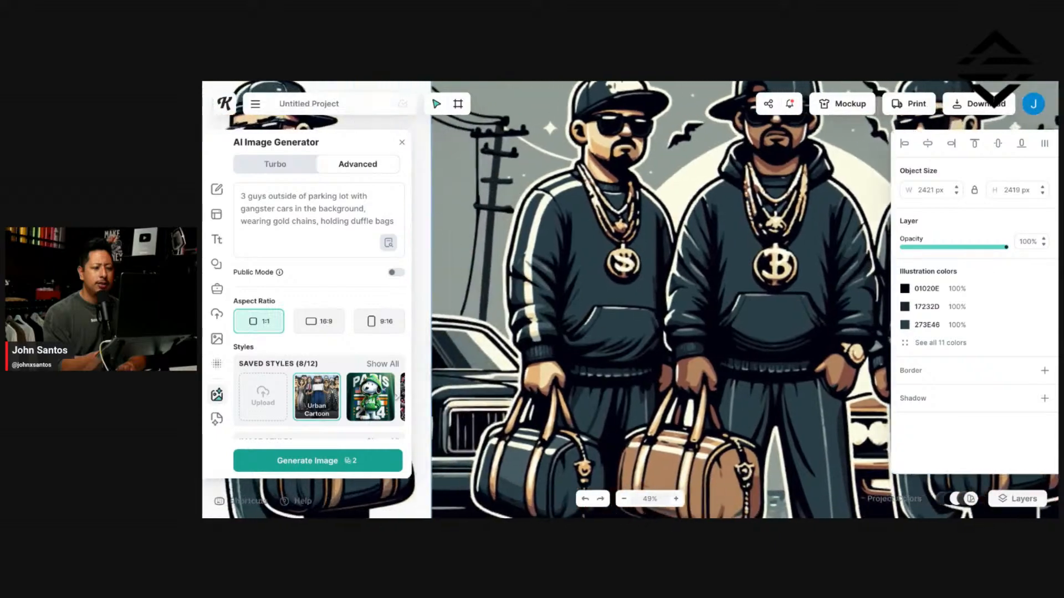
pyautogui.hscroll(-10, 821, 244)
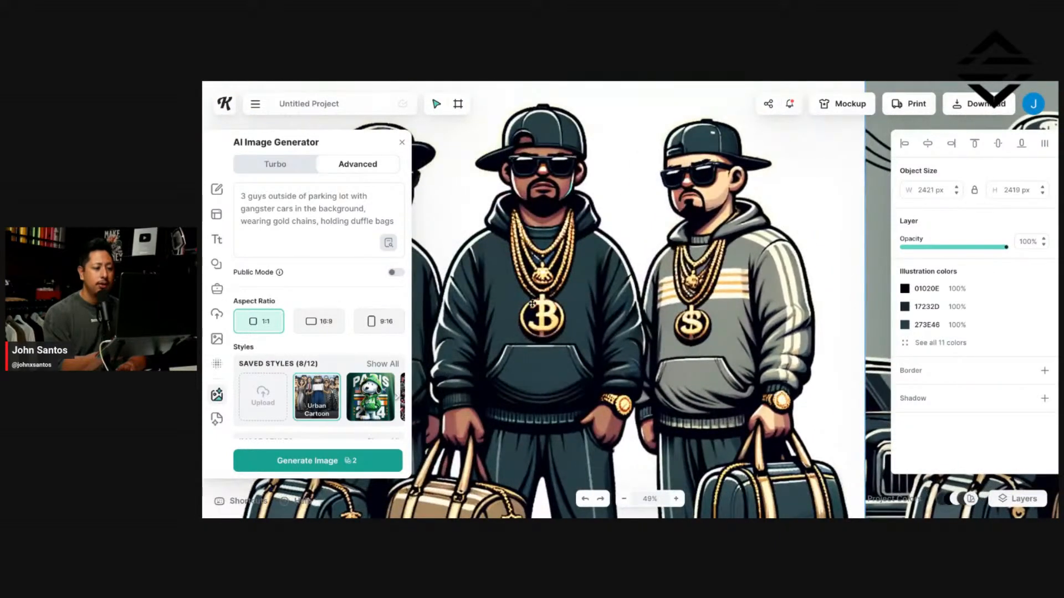
pyautogui.hscroll(6, 552, 316)
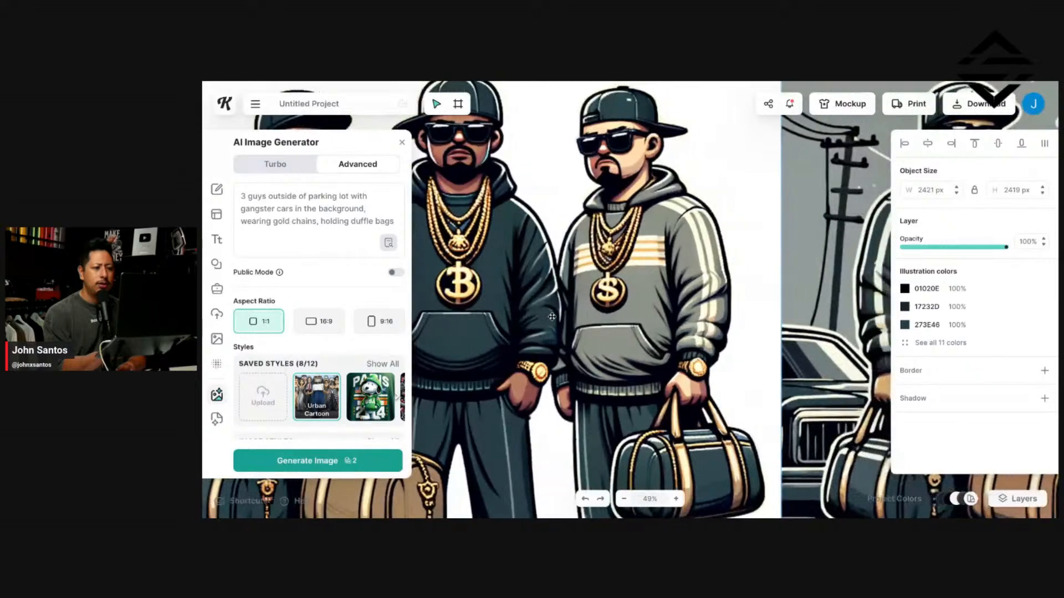
pyautogui.hscroll(5, 553, 316)
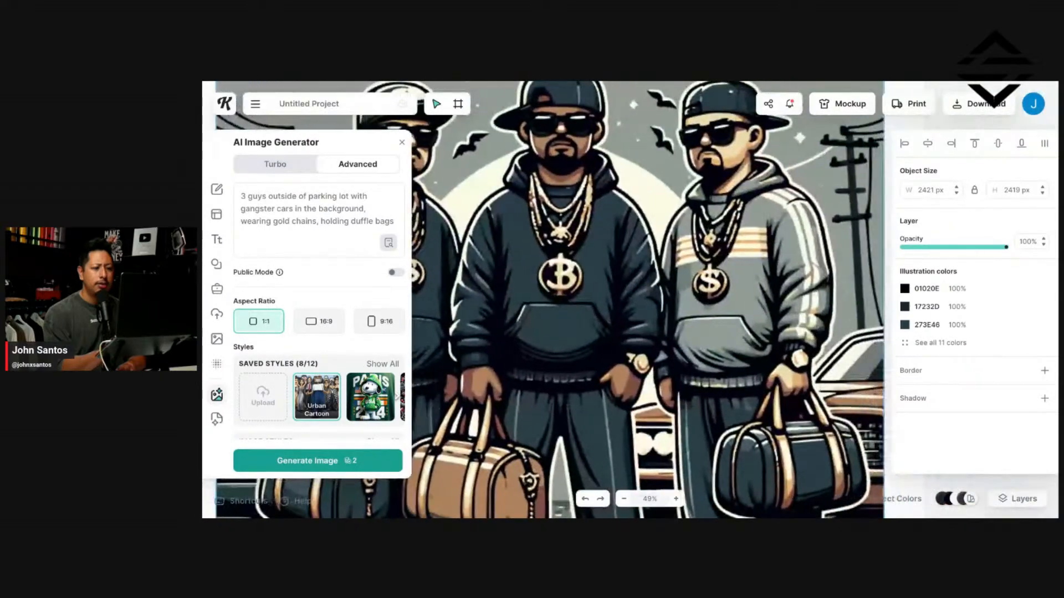
pyautogui.scroll(-5, 630, 300)
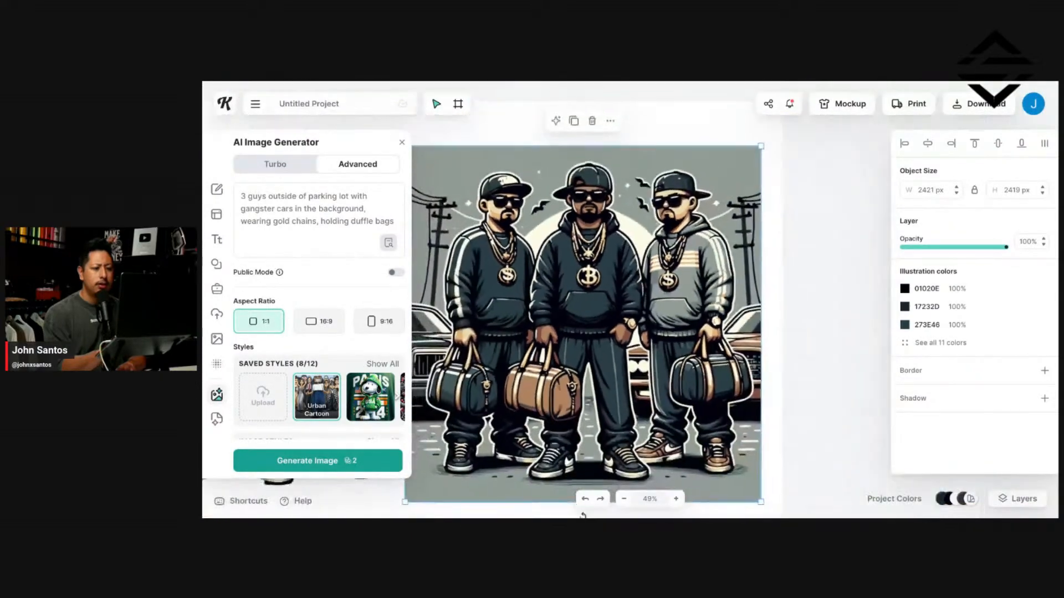
pyautogui.hscroll(-1, 630, 300)
pyautogui.hscroll(-3, 630, 300)
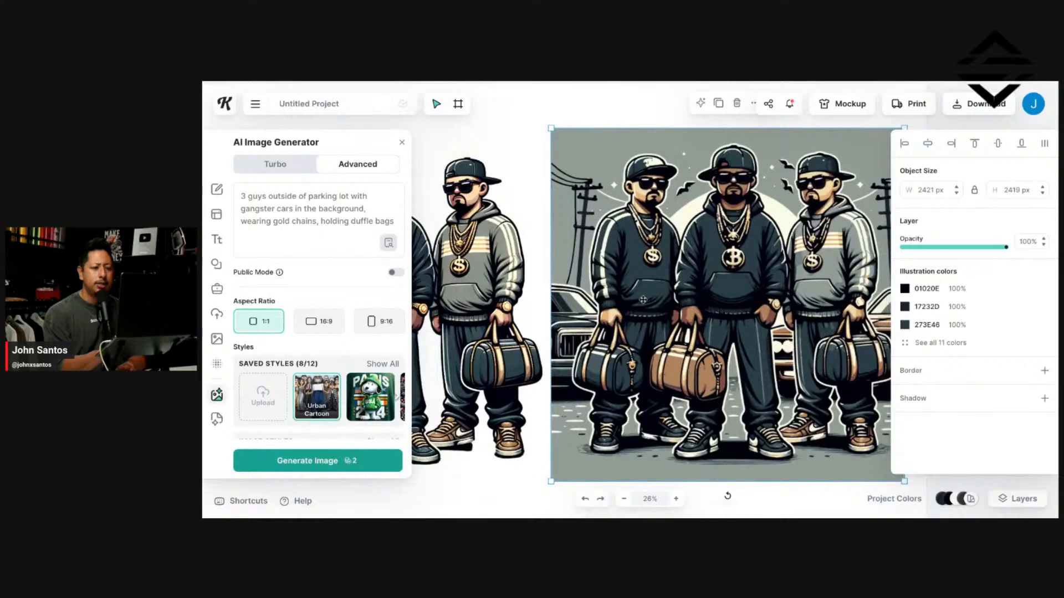
# Step: Examine the vectorized trio's faces, chains, hands and watches at high zoom and compare them with the raster version
pyautogui.scroll(8, 704, 292)
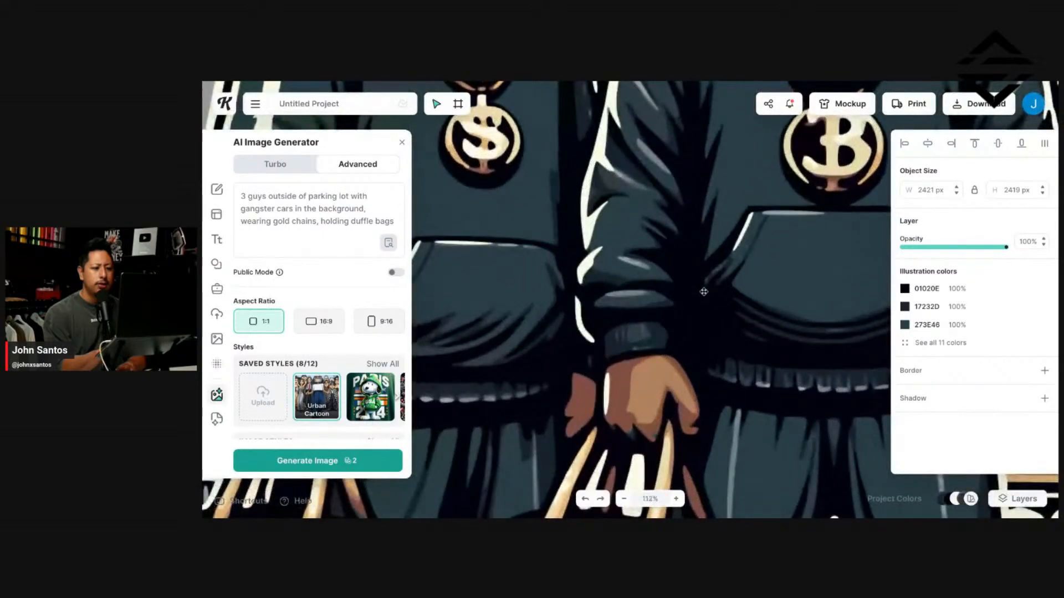
pyautogui.scroll(10, 704, 291)
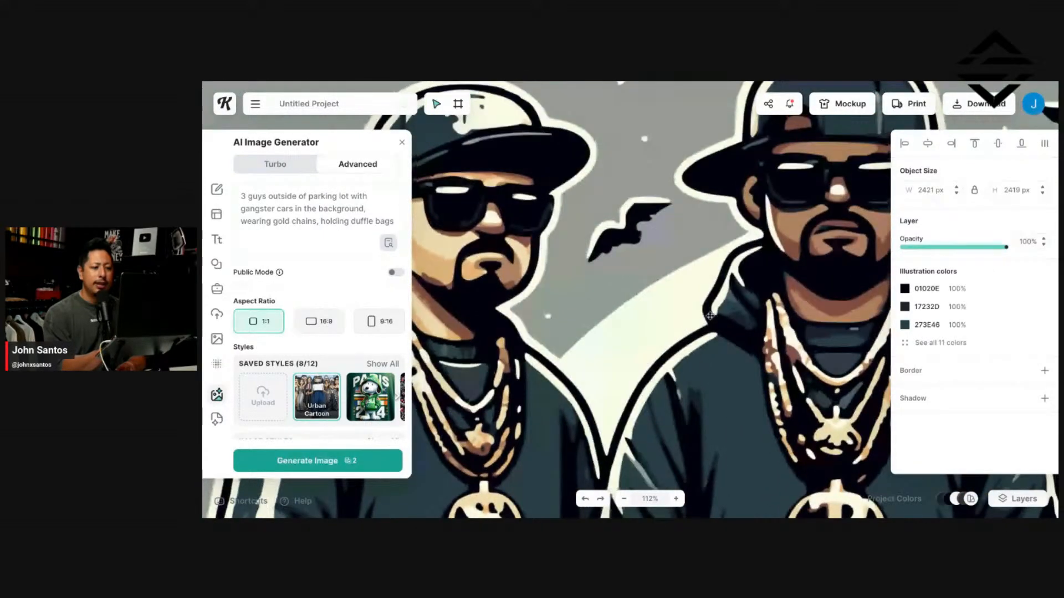
pyautogui.scroll(3, 709, 316)
pyautogui.hscroll(3, 710, 315)
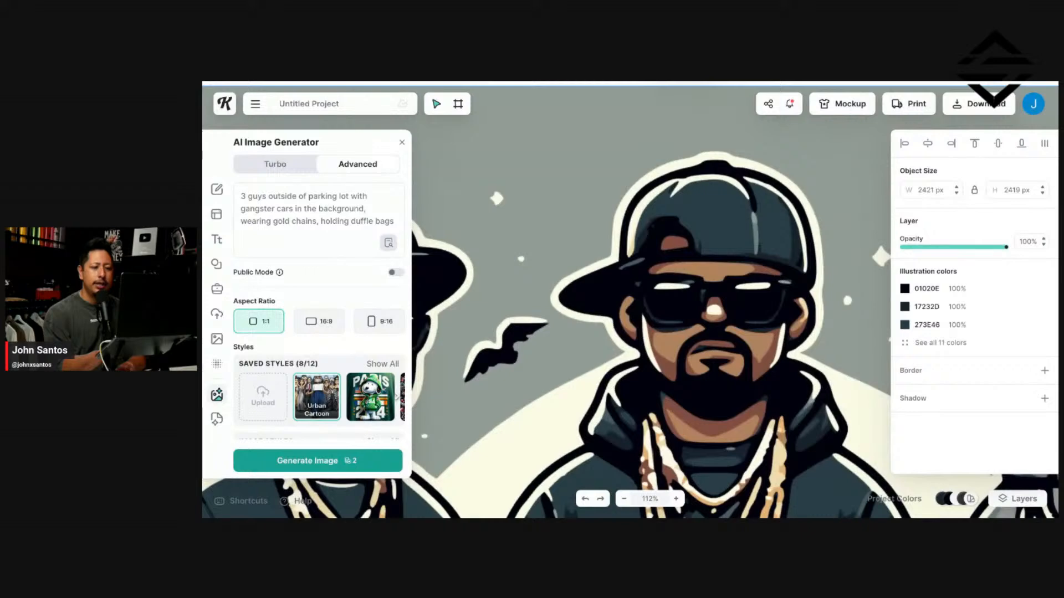
pyautogui.hscroll(8, 710, 315)
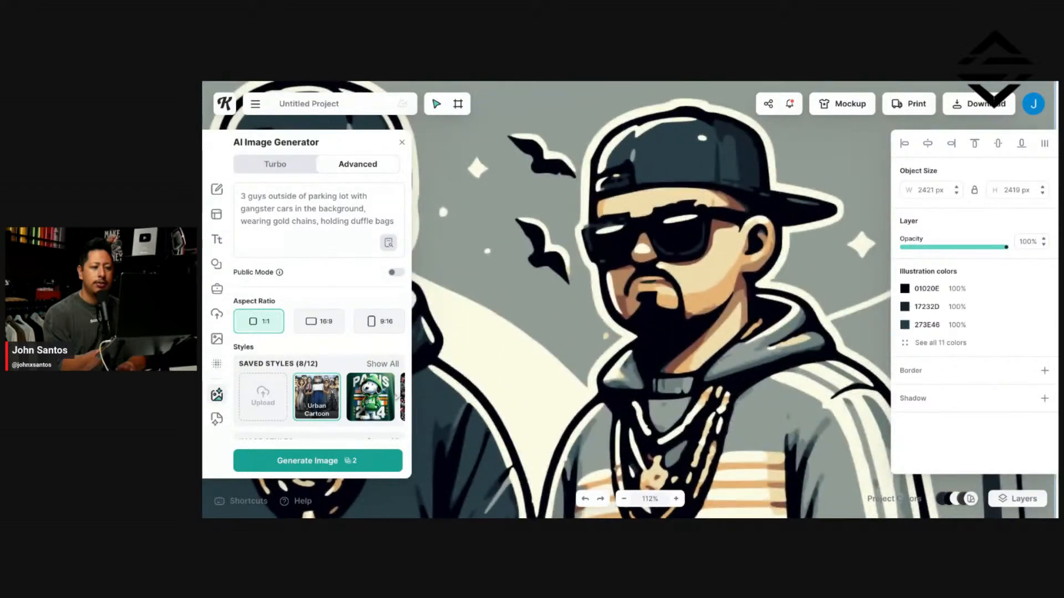
pyautogui.scroll(-5, 664, 264)
pyautogui.hscroll(3, 665, 264)
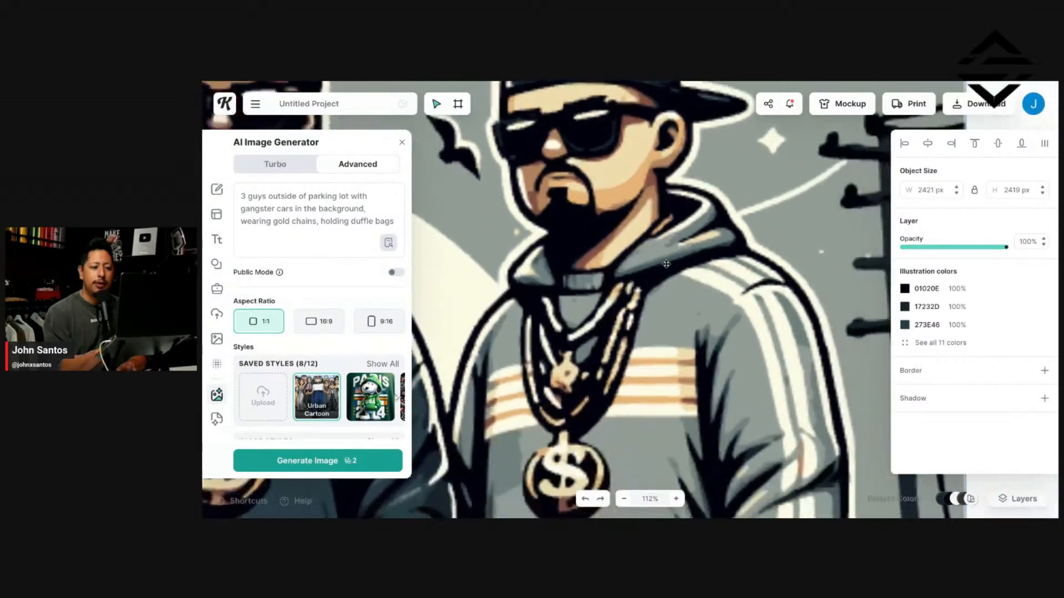
pyautogui.scroll(-5, 665, 265)
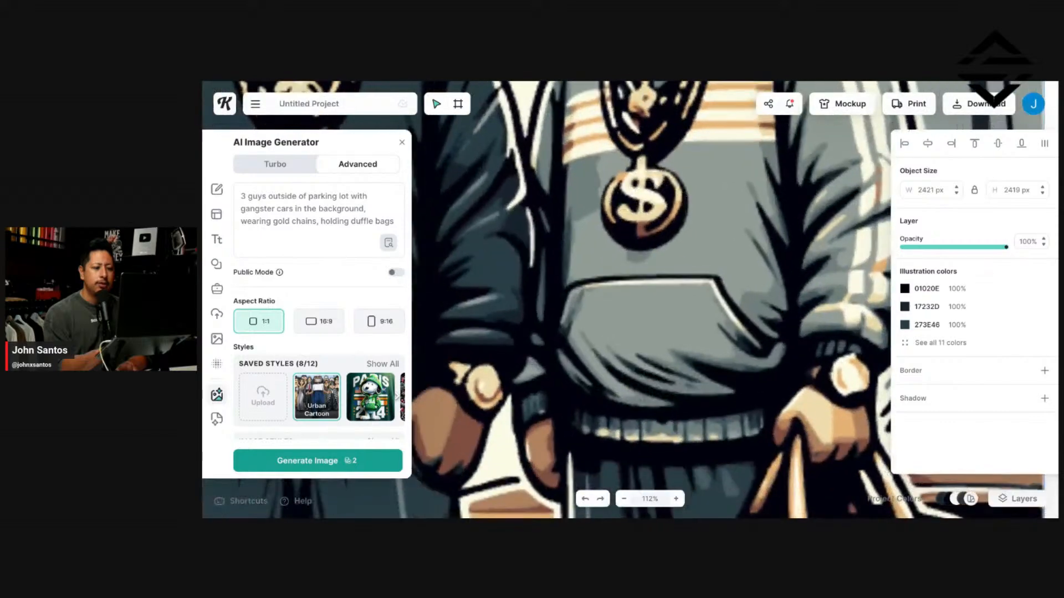
pyautogui.hscroll(-3, 665, 264)
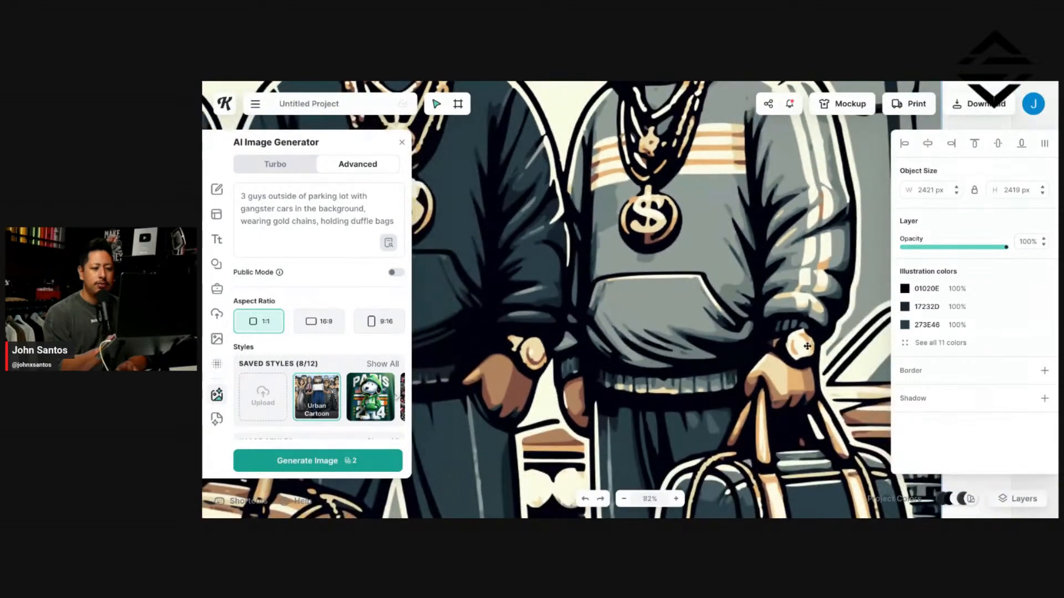
pyautogui.hscroll(-20, 798, 347)
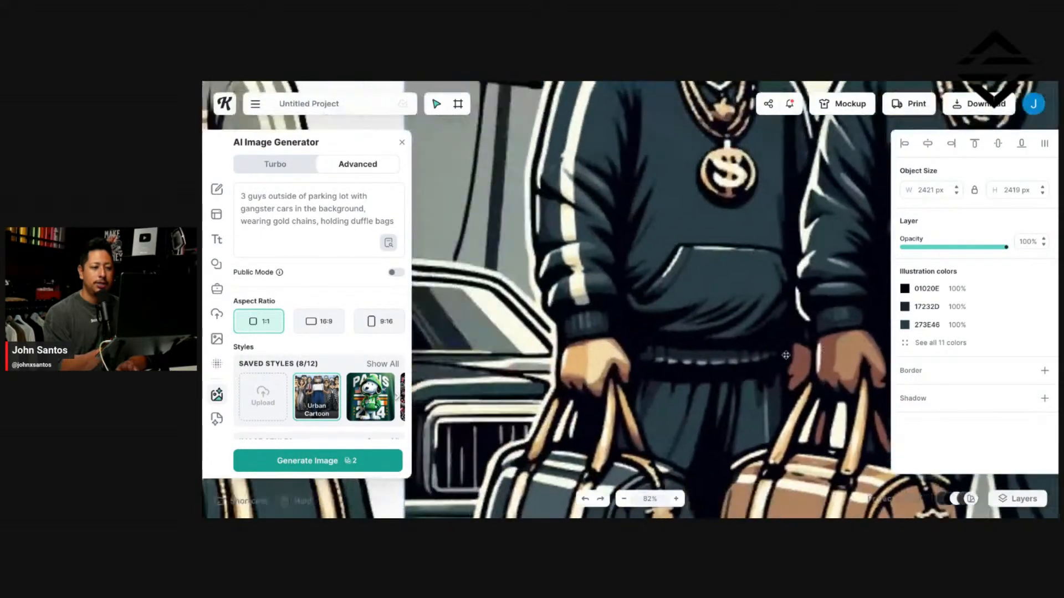
pyautogui.hscroll(-10, 786, 355)
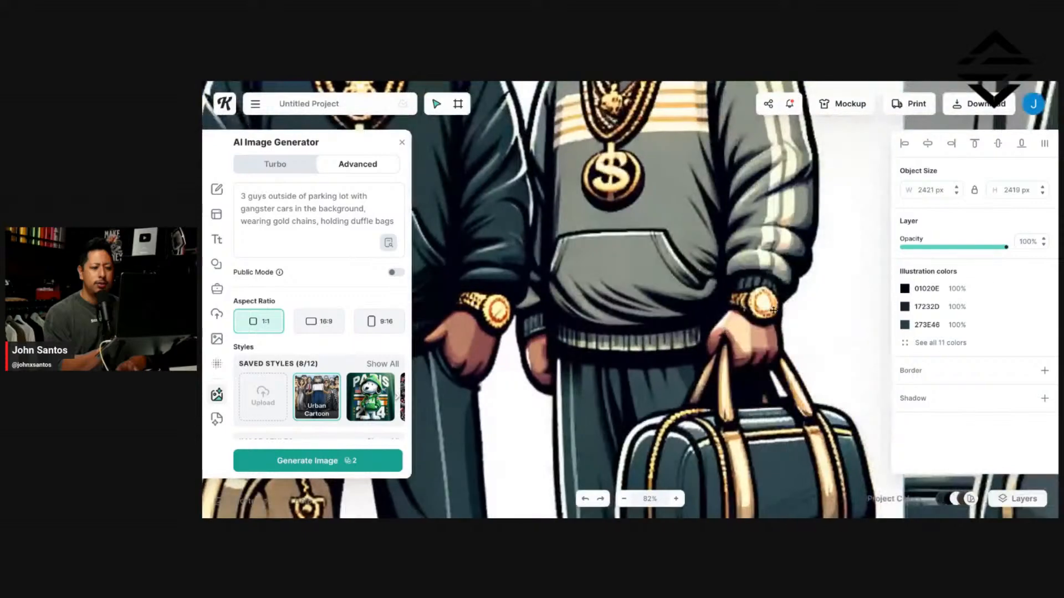
# Step: Compare the duffle bags, hands and trousers of the vectorized trio with the background-free raster version at high zoom
pyautogui.scroll(-10, 769, 315)
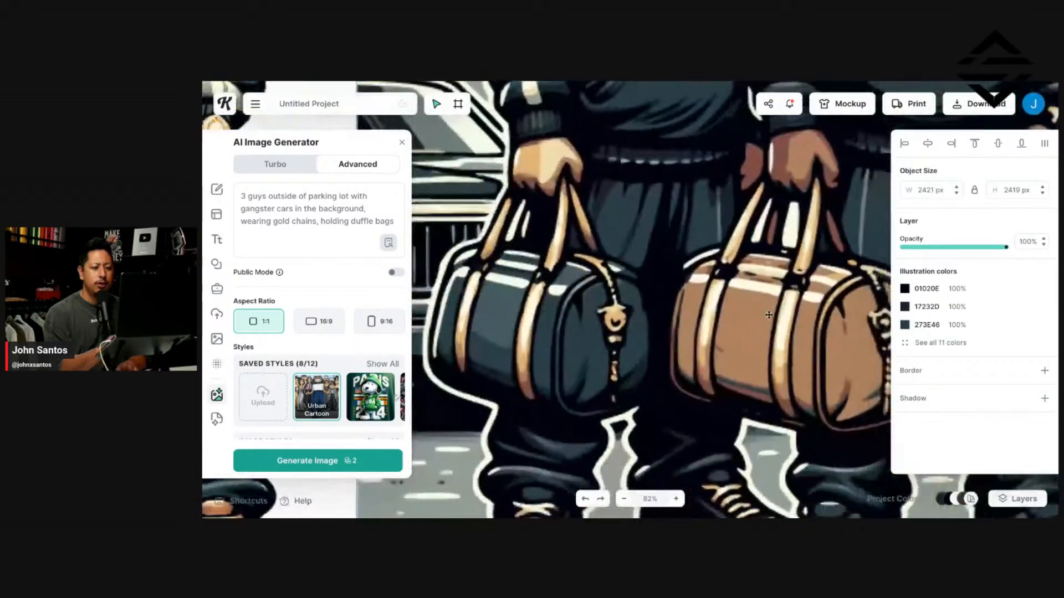
pyautogui.hscroll(6, 720, 333)
pyautogui.scroll(-8, 720, 332)
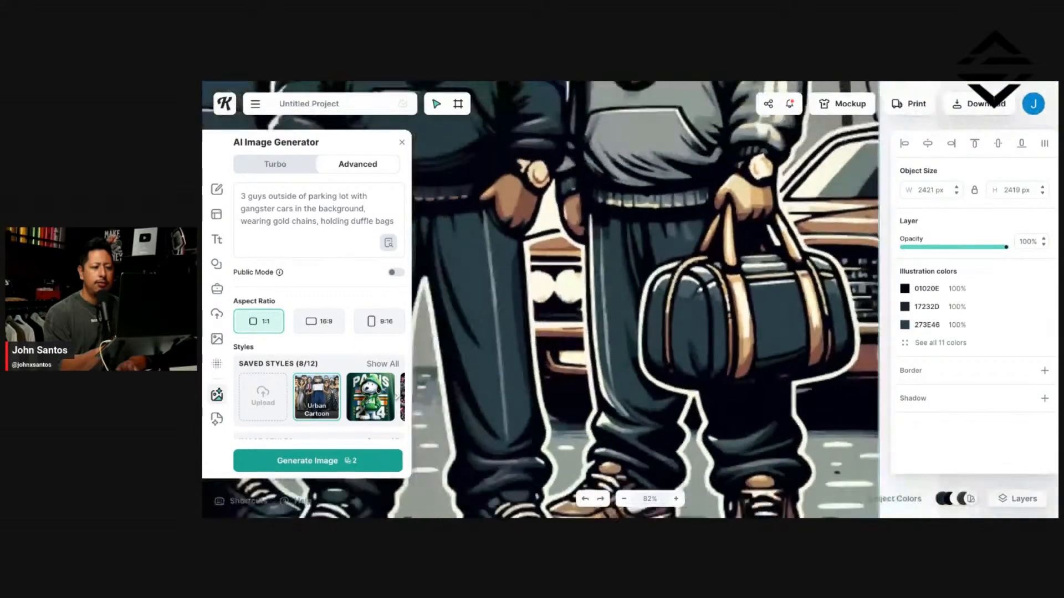
pyautogui.hscroll(-8, 651, 299)
pyautogui.scroll(8, 650, 299)
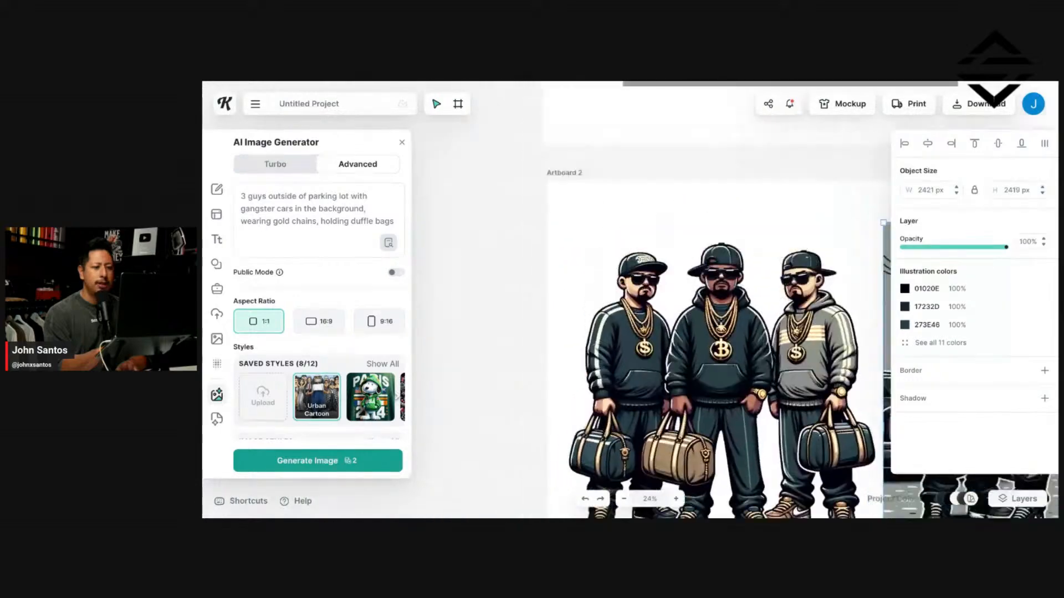
# Step: Enhance the original duffle-bag trio image on the first artboard with the AI Image Upscaler
pyautogui.hscroll(6, 637, 287)
pyautogui.scroll(10, 637, 287)
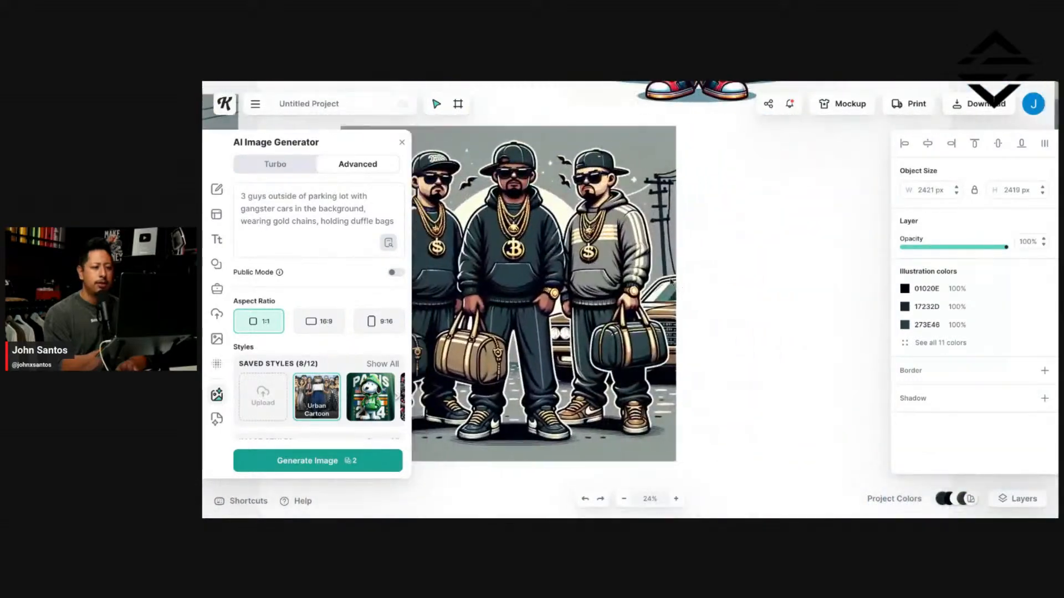
pyautogui.scroll(-10, 637, 287)
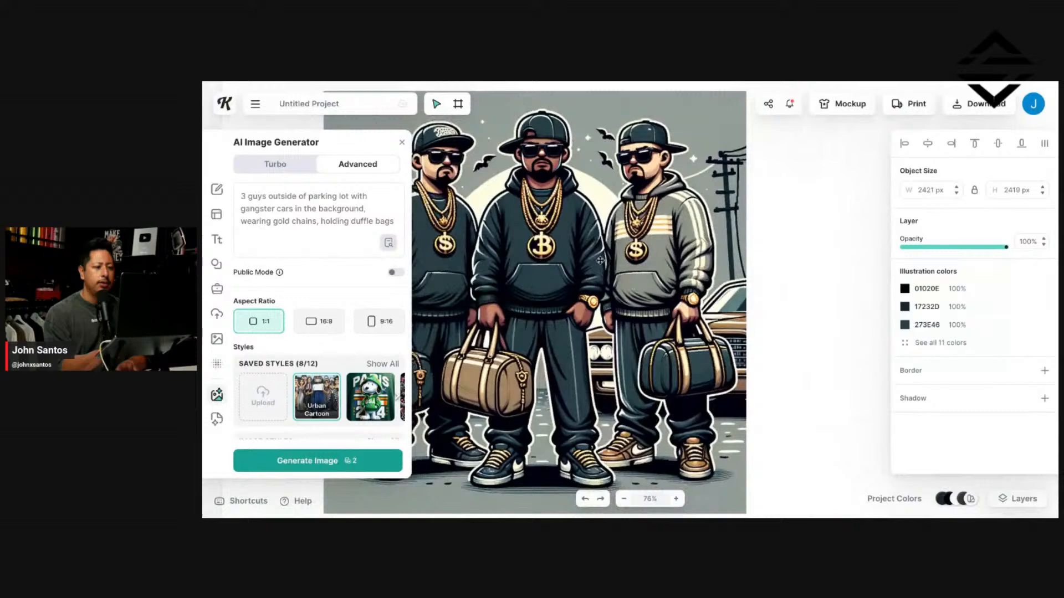
pyautogui.click(600, 261)
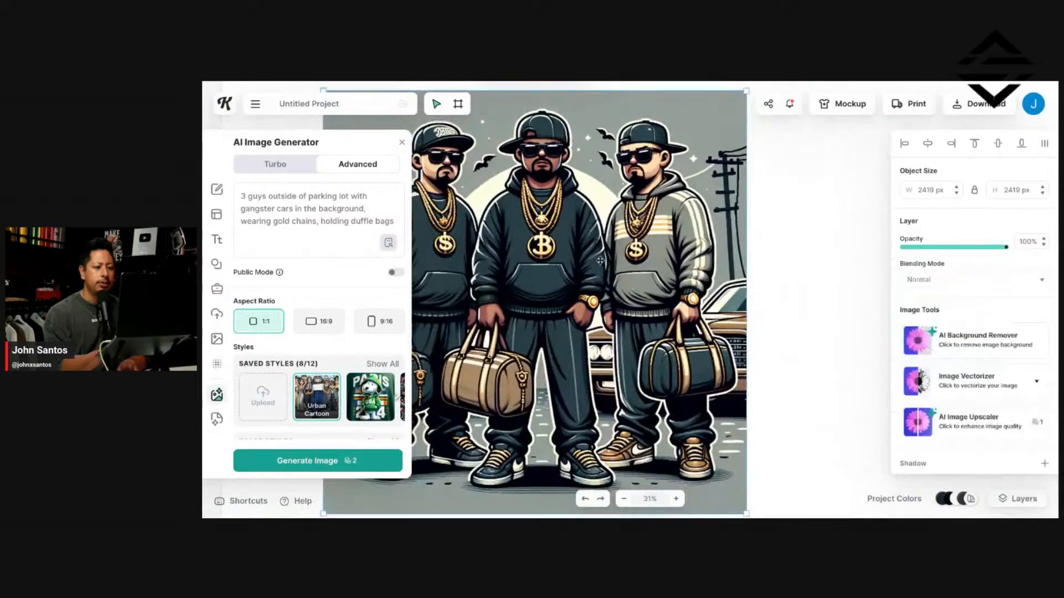
pyautogui.click(964, 417)
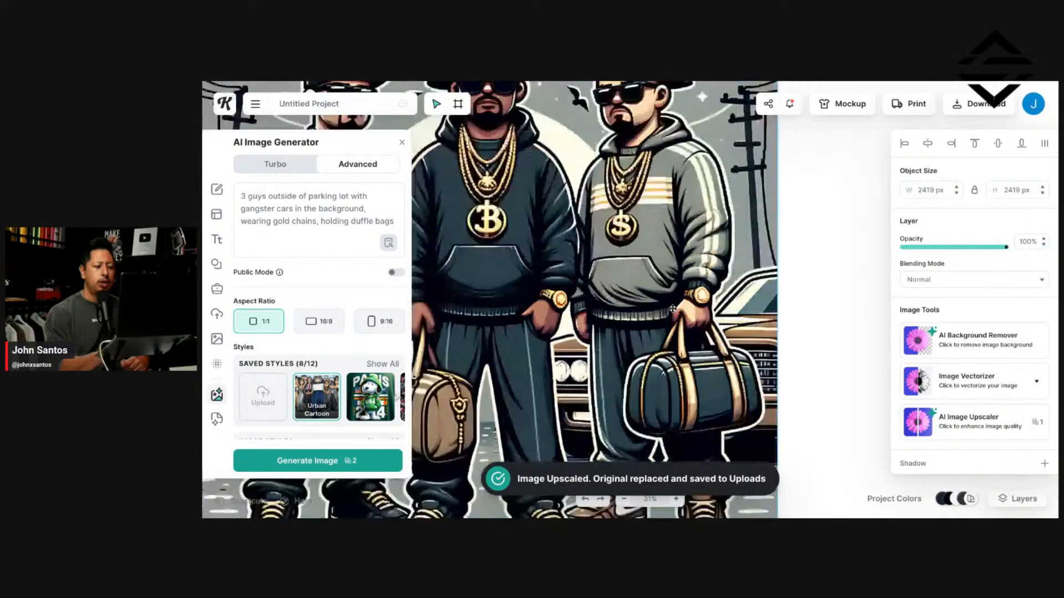
# Step: Inspect the upscaled original's duffle bag, watches, face and cap at high zoom
pyautogui.scroll(6, 672, 309)
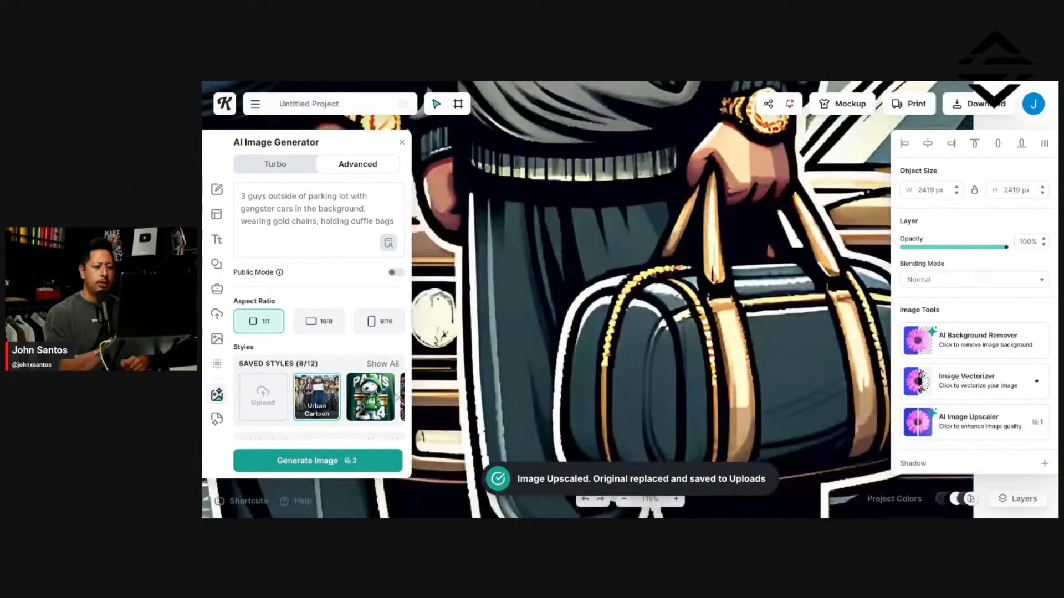
pyautogui.scroll(10, 651, 299)
pyautogui.scroll(-1, 651, 299)
pyautogui.scroll(1, 651, 299)
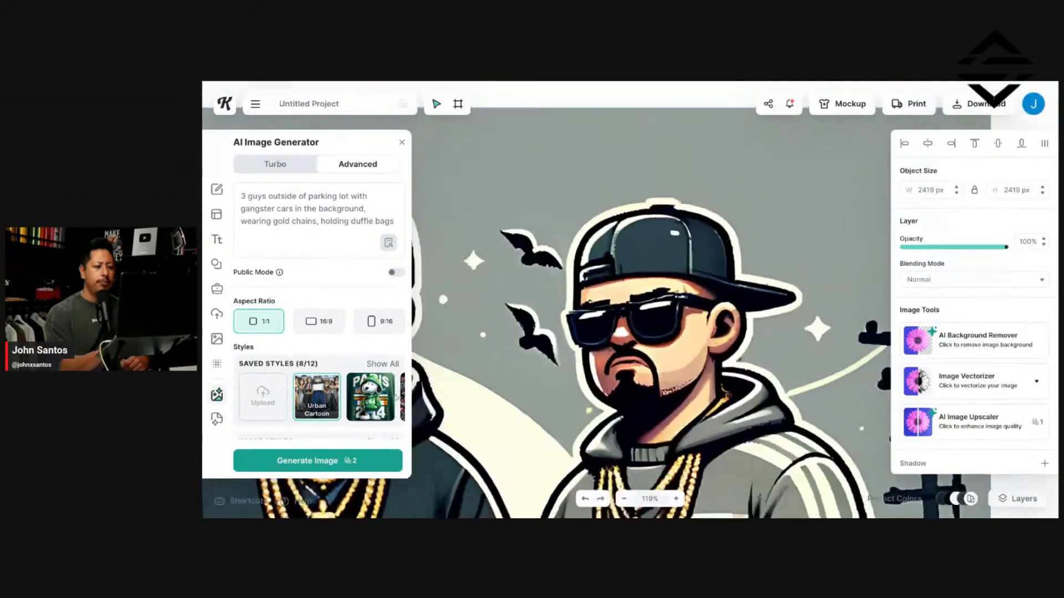
pyautogui.scroll(-8, 662, 319)
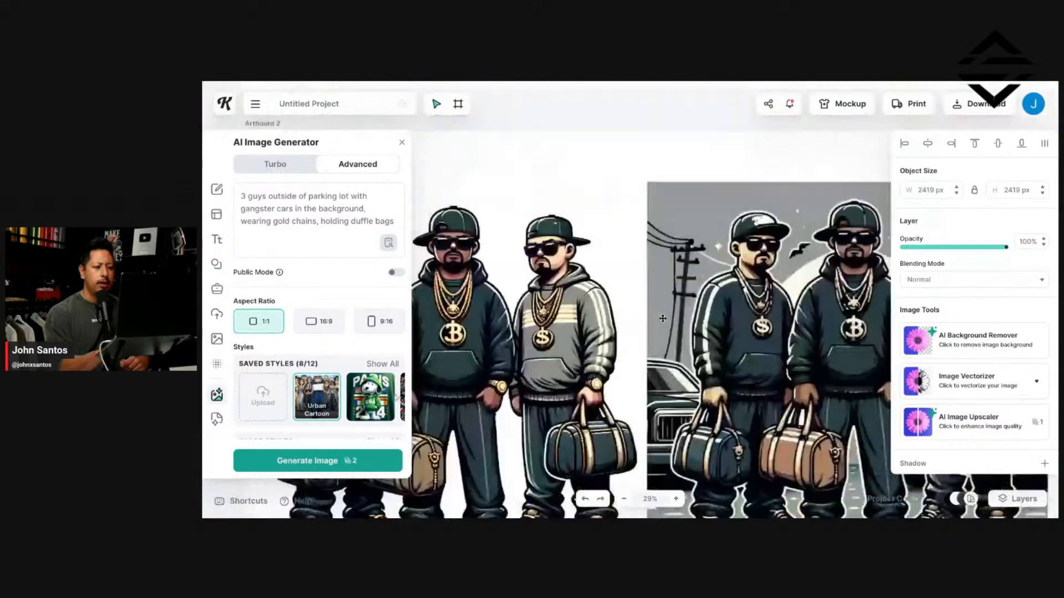
# Step: Compare the vectorized trio on the second artboard with the upscaled original, checking bags, clothing and skin tones
pyautogui.hscroll(4, 663, 319)
pyautogui.scroll(-1, 662, 318)
pyautogui.click(703, 274)
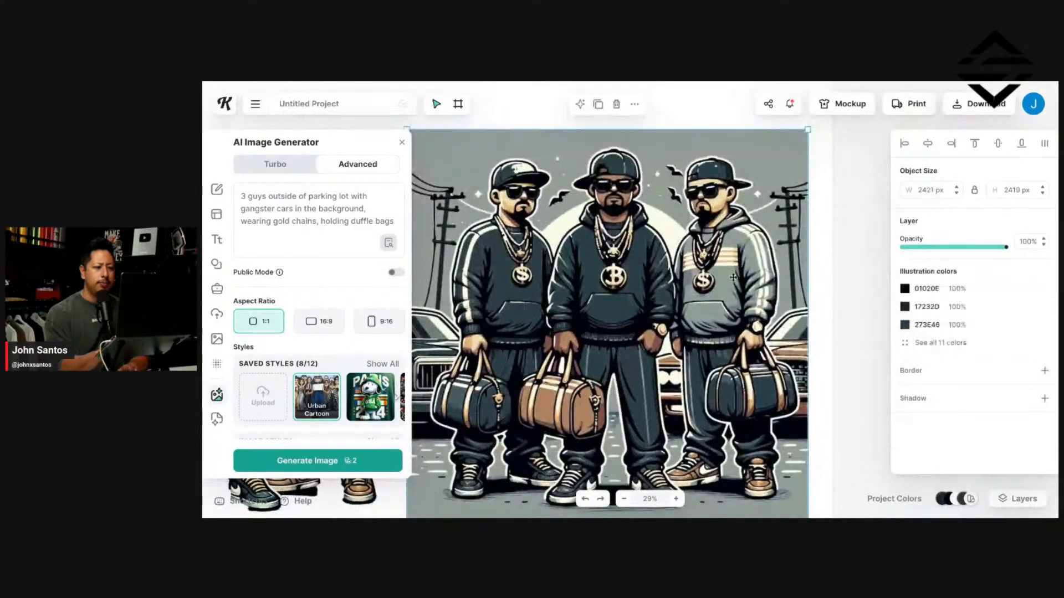
pyautogui.scroll(-2, 763, 238)
pyautogui.hscroll(-2, 763, 239)
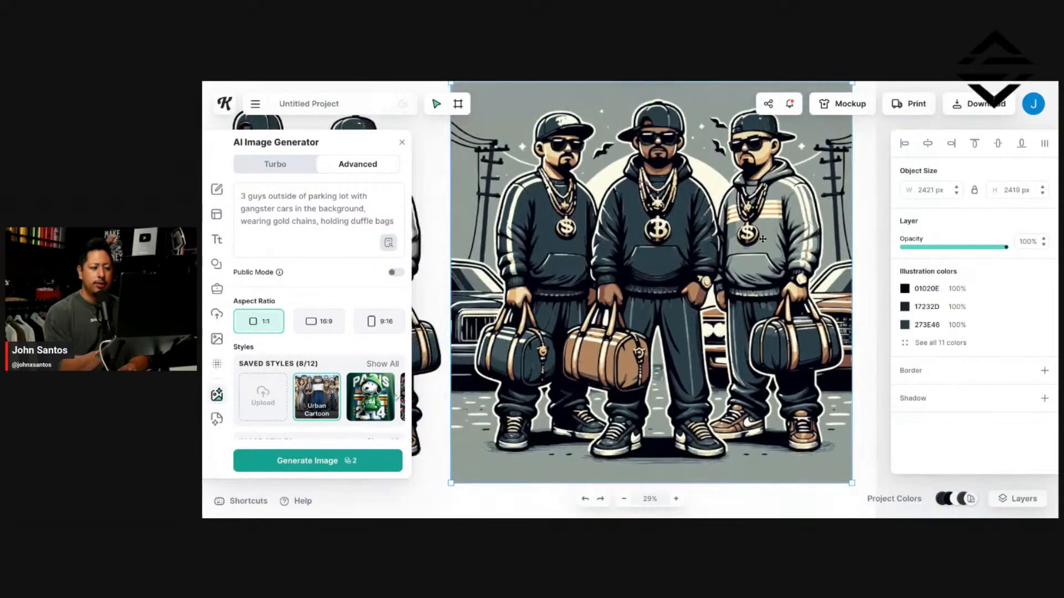
pyautogui.scroll(10, 762, 238)
pyautogui.hscroll(-5, 762, 239)
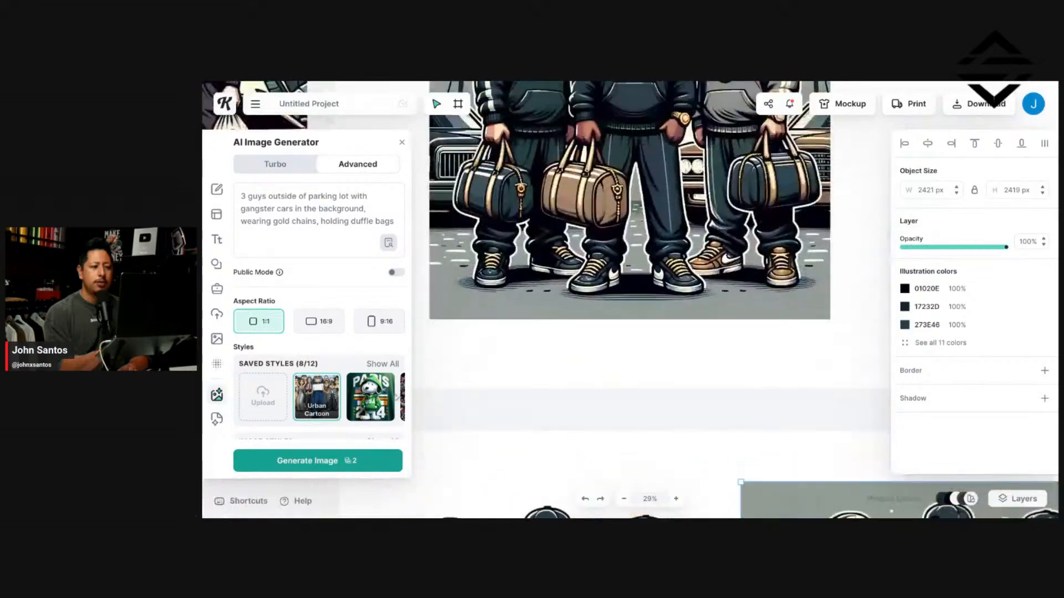
pyautogui.scroll(2, 762, 239)
pyautogui.scroll(-10, 763, 239)
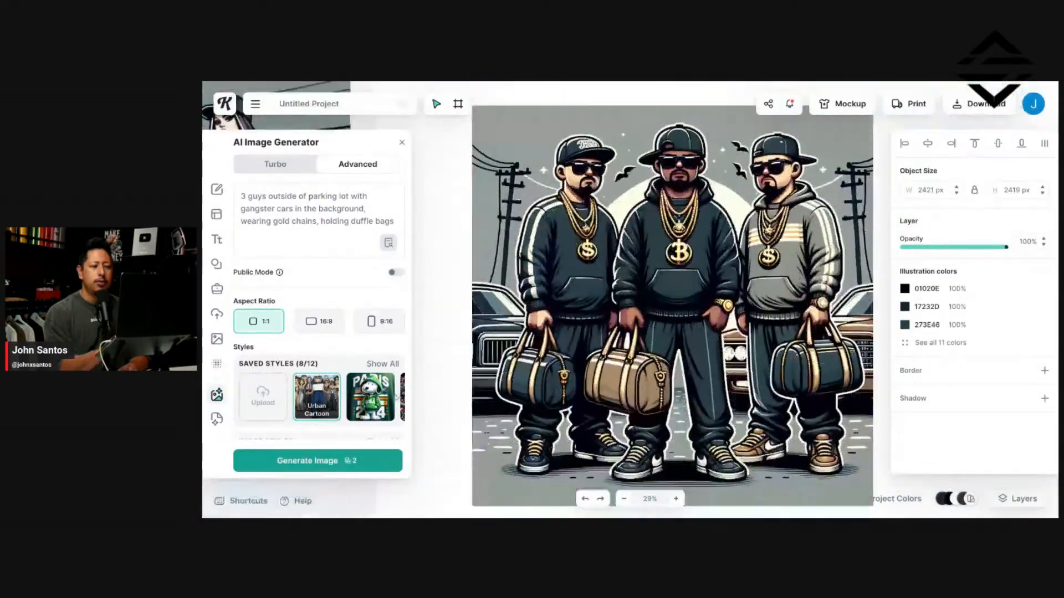
pyautogui.hscroll(5, 734, 204)
pyautogui.scroll(-4, 735, 203)
pyautogui.scroll(4, 734, 203)
pyautogui.hscroll(-1, 735, 203)
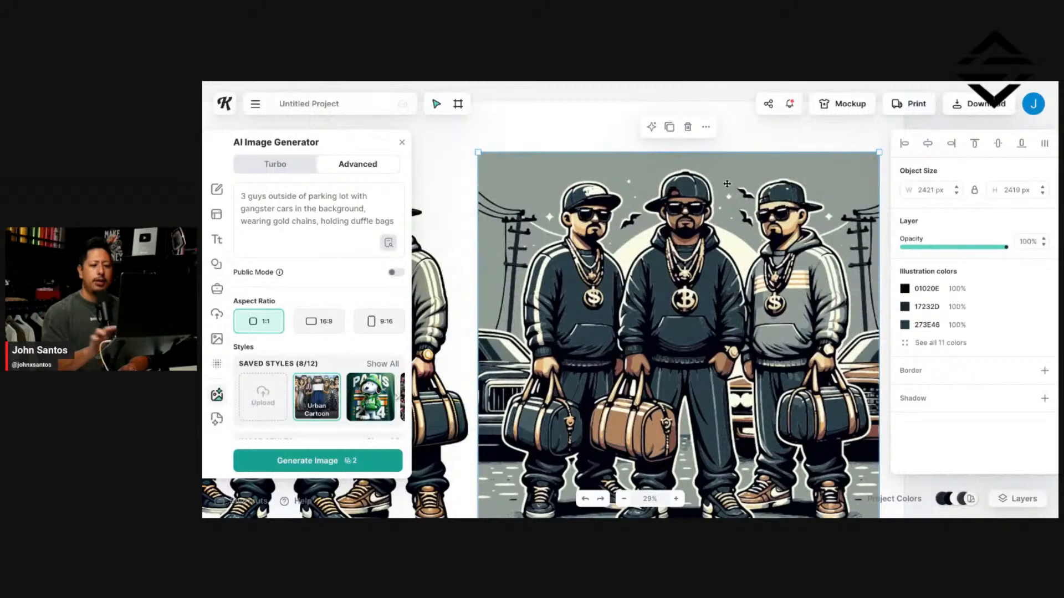
# Step: Expand the vectorized trio's full list of illustration colors and review all its swatches
pyautogui.click(942, 342)
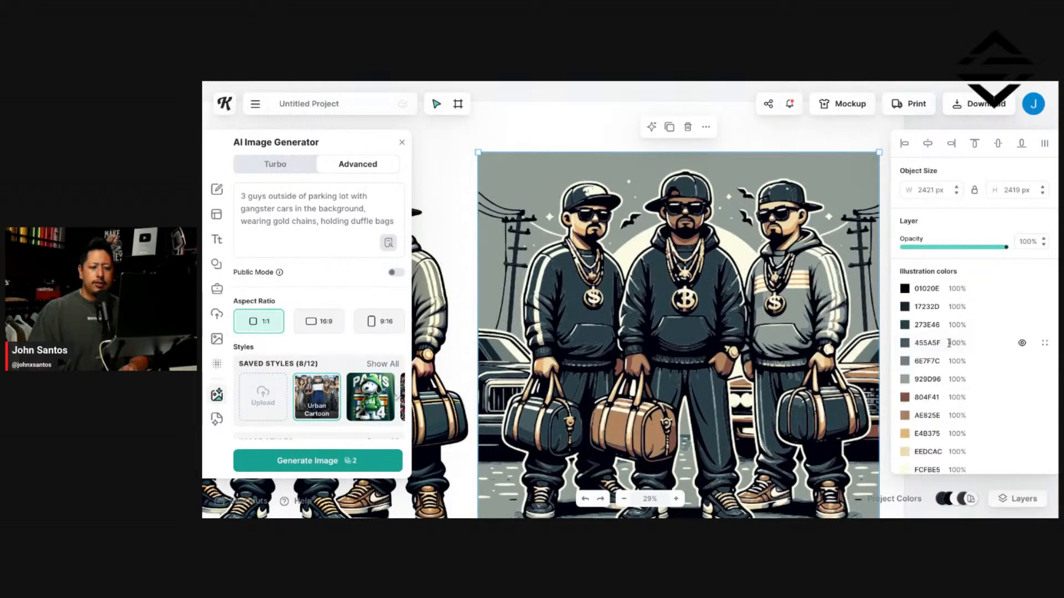
pyautogui.scroll(-1, 953, 346)
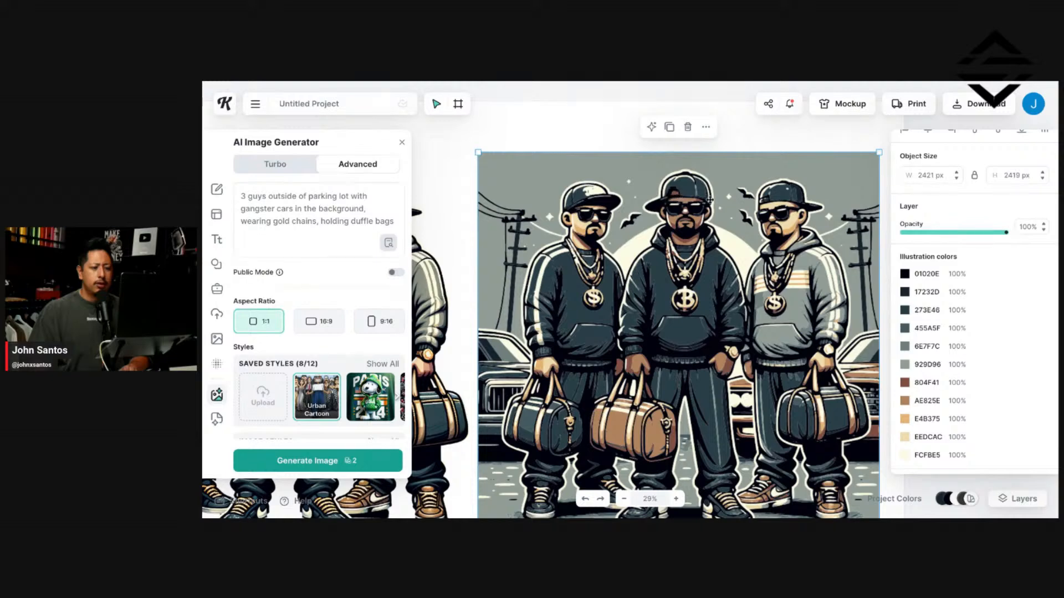
pyautogui.scroll(-3, 547, 204)
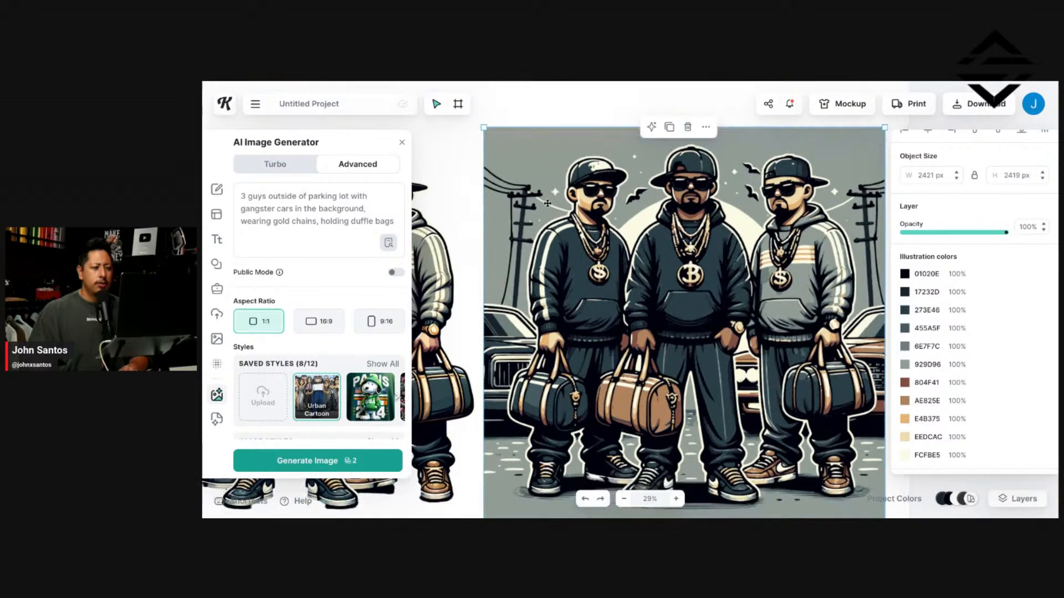
pyautogui.scroll(2, 548, 203)
pyautogui.scroll(1, 548, 203)
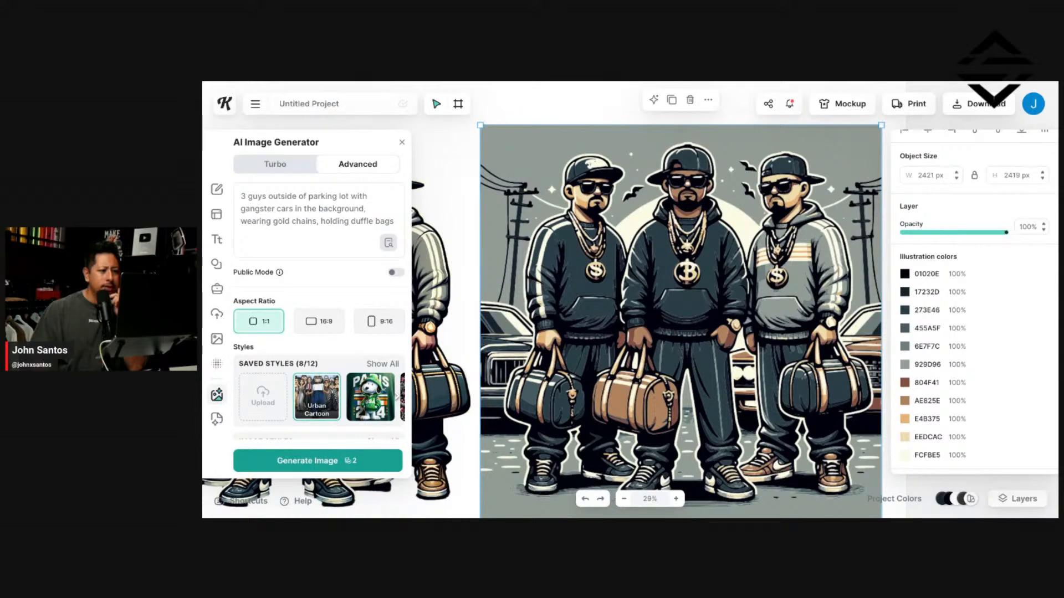
# Step: Select the original trio on the first artboard and compare its detail and colors again with the vectorized version
pyautogui.scroll(5, 699, 286)
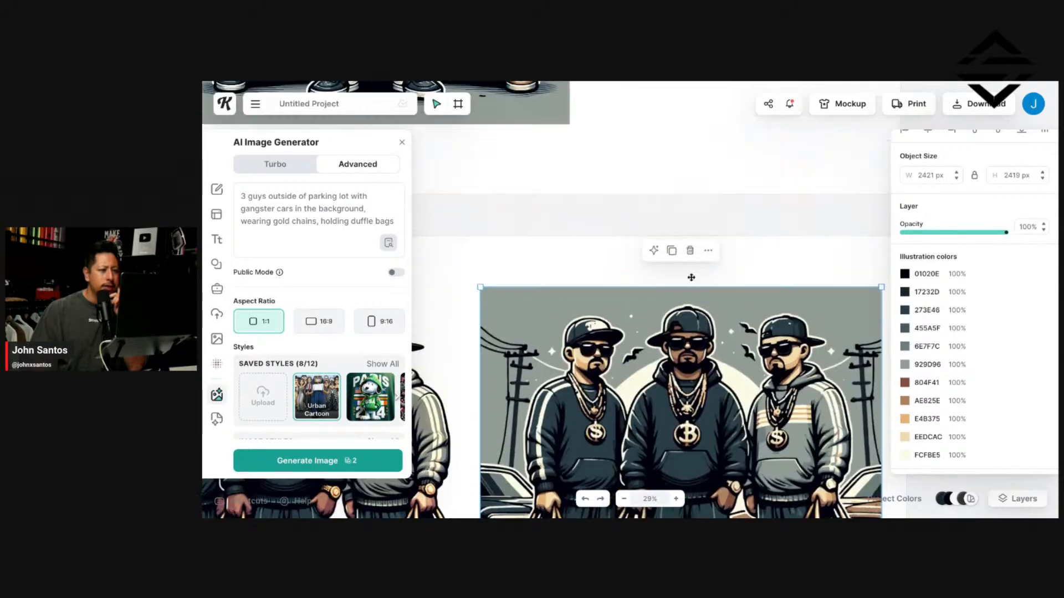
pyautogui.scroll(7, 691, 277)
pyautogui.hscroll(-5, 691, 277)
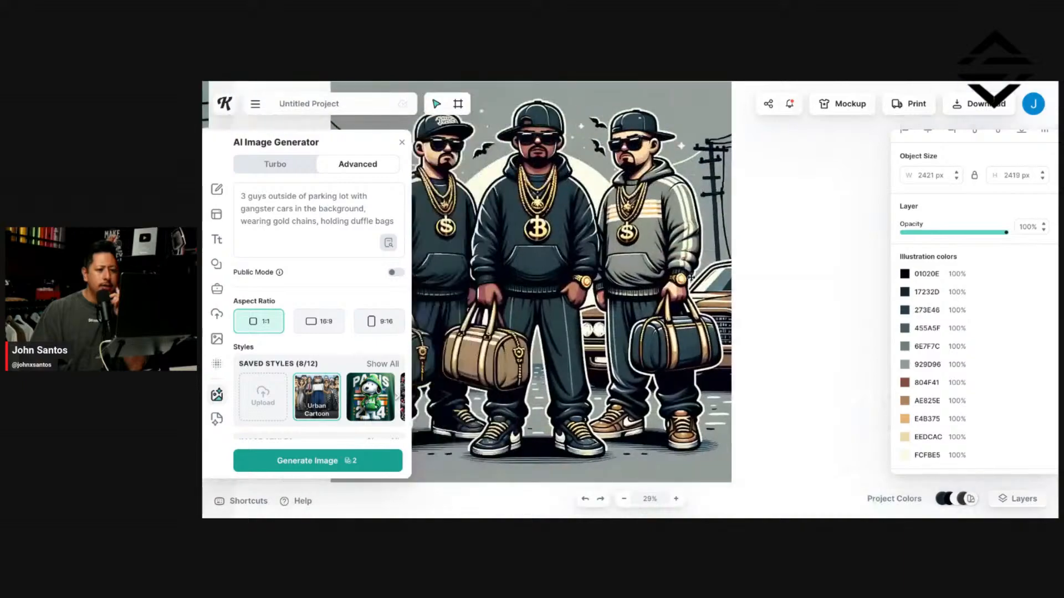
pyautogui.click(696, 292)
pyautogui.scroll(-14, 703, 291)
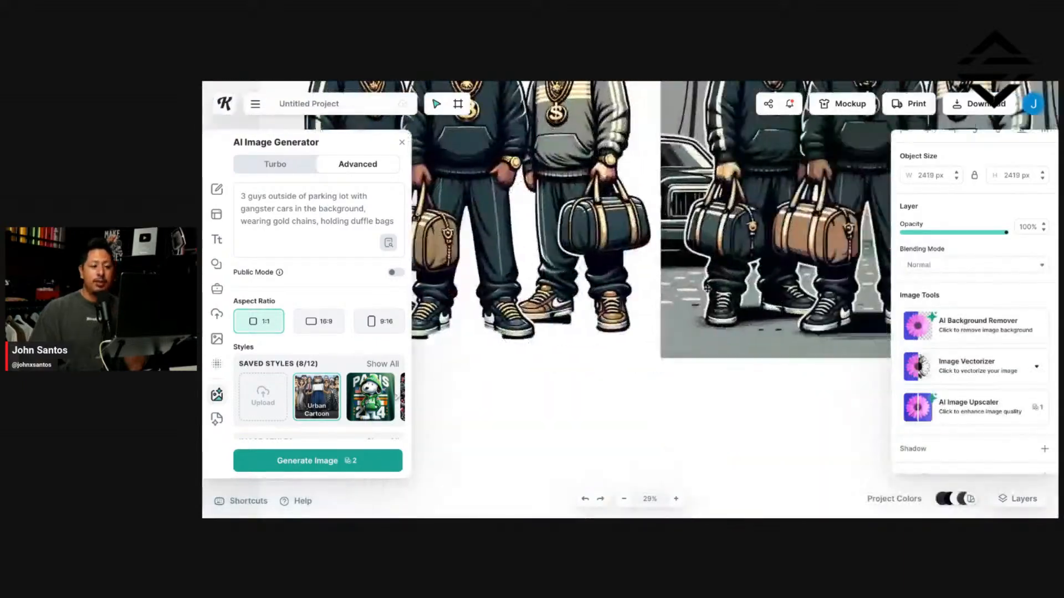
pyautogui.scroll(5, 706, 290)
pyautogui.hscroll(6, 707, 290)
pyautogui.click(706, 289)
pyautogui.scroll(-1, 706, 289)
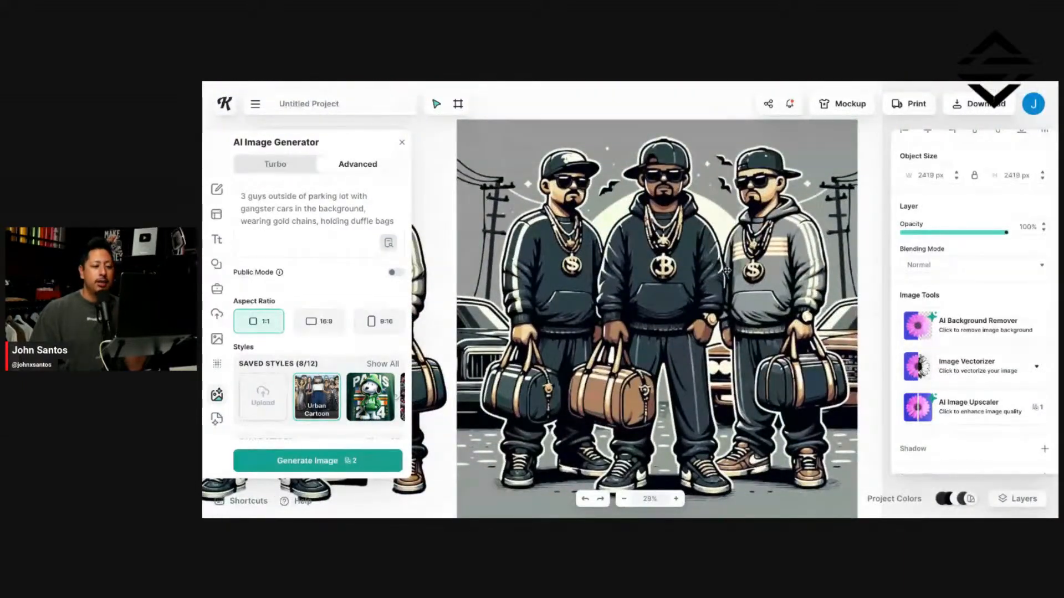
pyautogui.hscroll(-5, 726, 271)
pyautogui.hscroll(5, 648, 250)
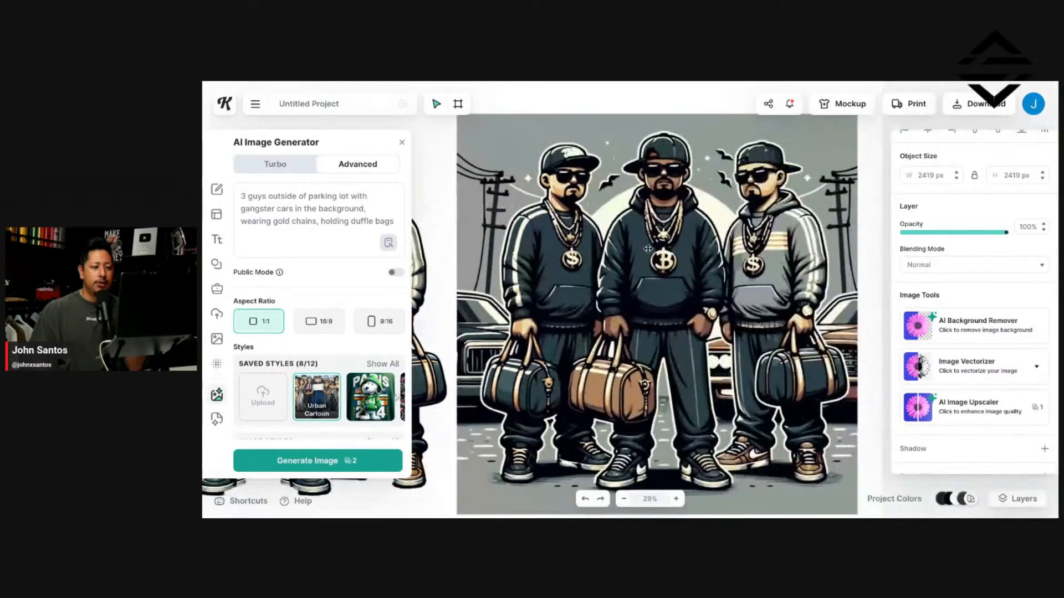
# Step: Hide and restore the vectorized trio's colors 455A5F, 01020E, 17232D, 273E46 and 6E7F7C one at a time to see which areas each covers
pyautogui.click(700, 202)
pyautogui.click(919, 343)
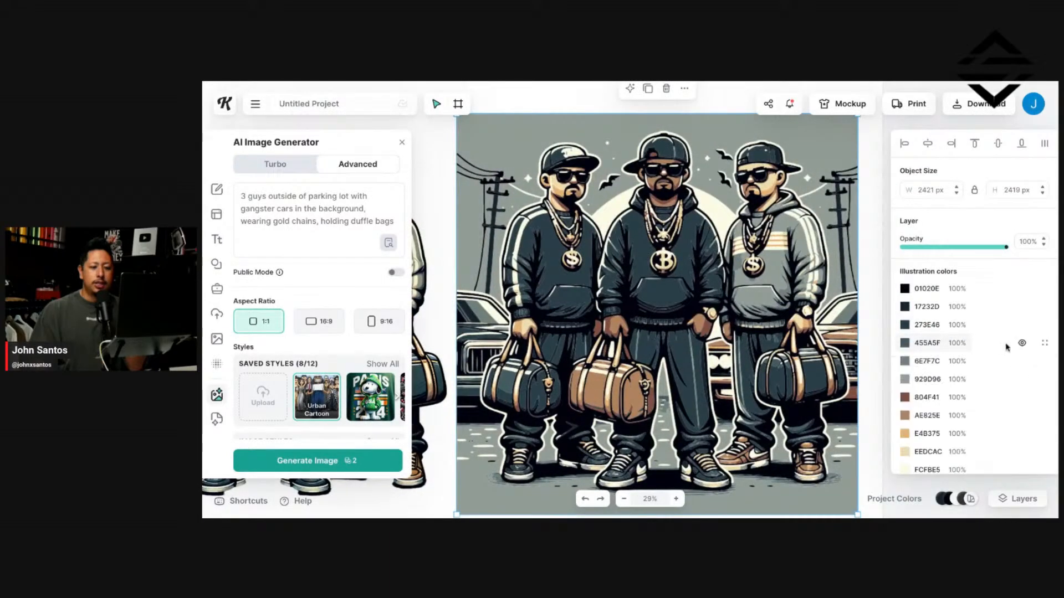
pyautogui.click(1022, 344)
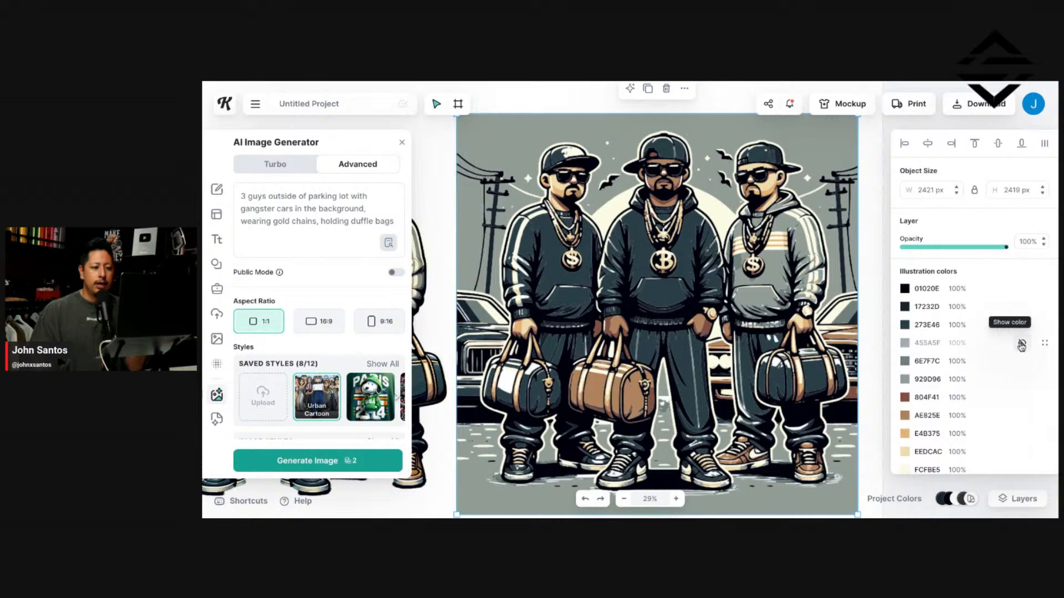
pyautogui.click(1022, 344)
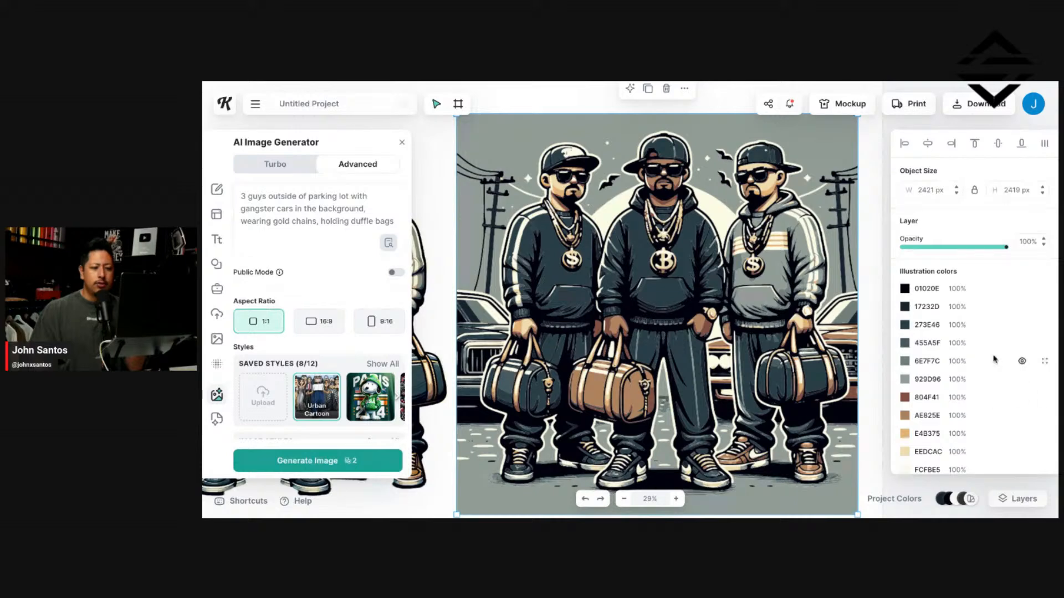
pyautogui.click(1022, 288)
pyautogui.click(1022, 290)
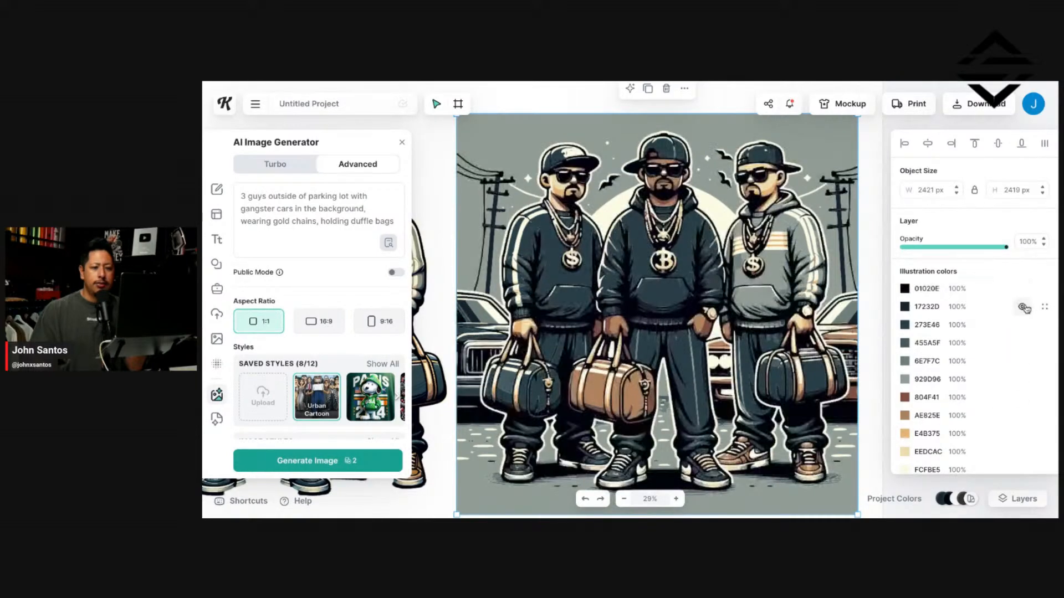
pyautogui.click(1022, 307)
pyautogui.click(1022, 308)
pyautogui.click(1022, 326)
pyautogui.click(1022, 326)
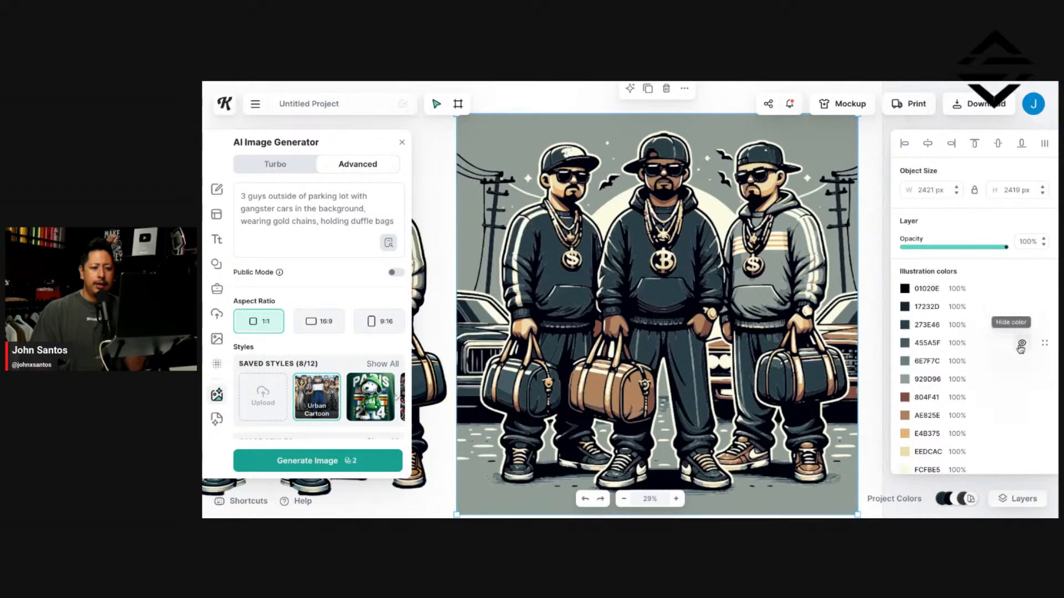
pyautogui.click(1022, 344)
pyautogui.click(1021, 345)
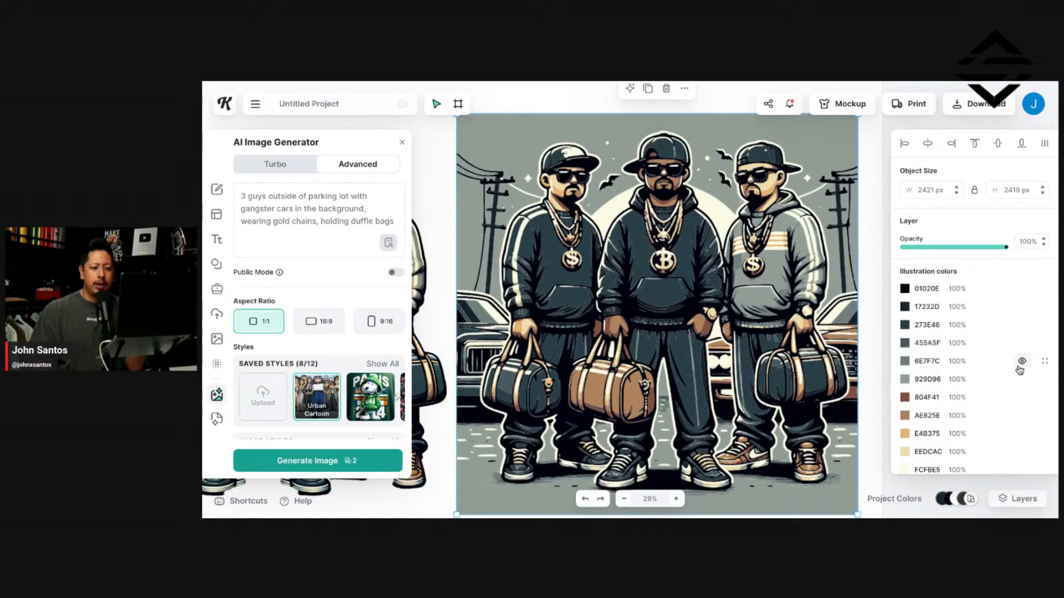
pyautogui.click(1022, 363)
pyautogui.click(1022, 363)
# Step: Hide the gray color 929D96 in the vectorized trio, deselect the artwork and review it against the original on the first artboard
pyautogui.click(1022, 380)
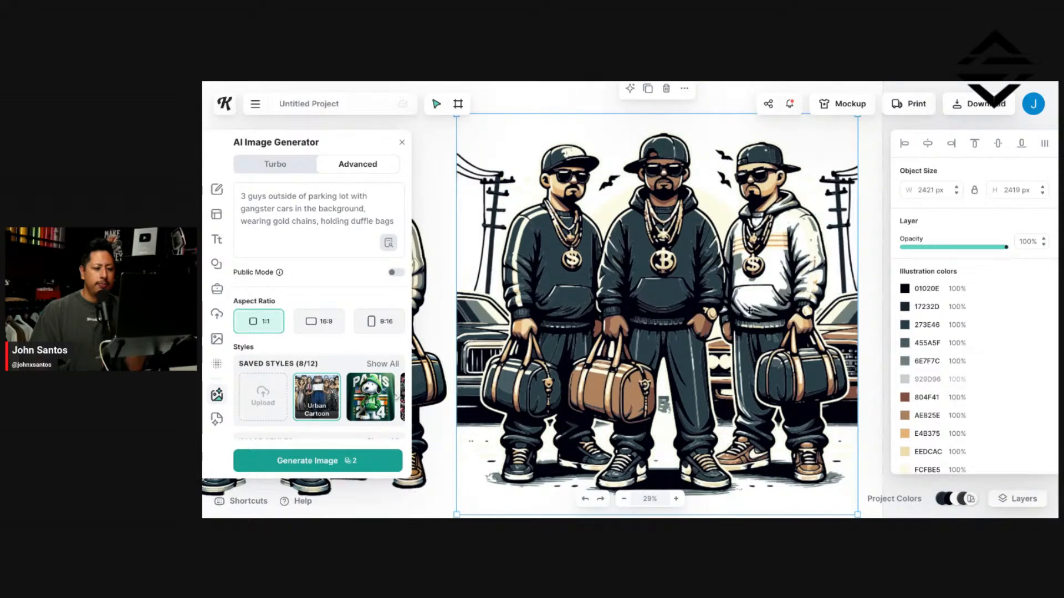
pyautogui.scroll(-5, 737, 321)
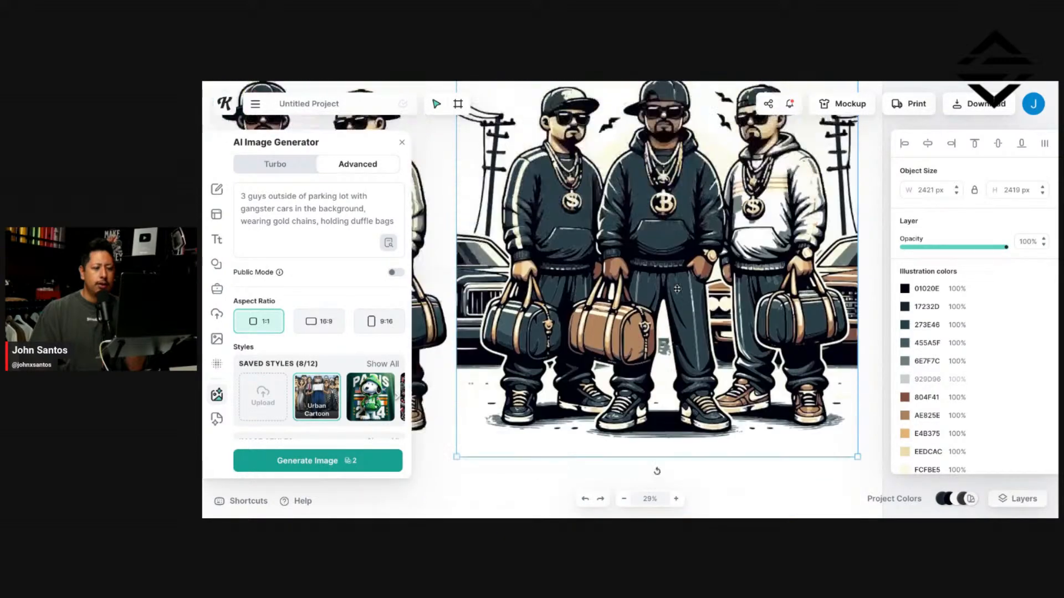
pyautogui.scroll(5, 729, 329)
pyautogui.click(598, 152)
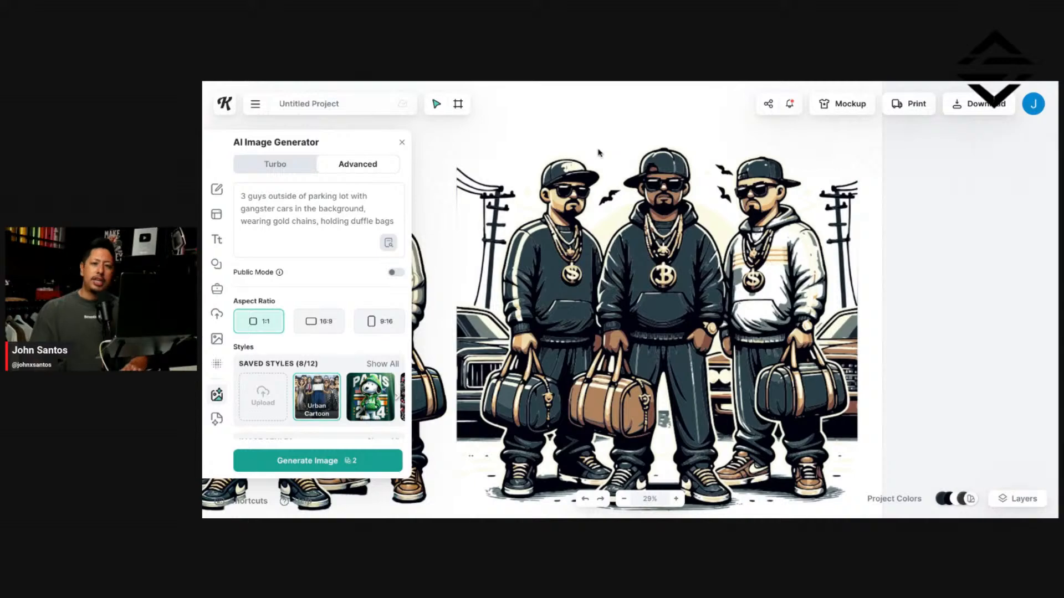
pyautogui.scroll(-5, 594, 156)
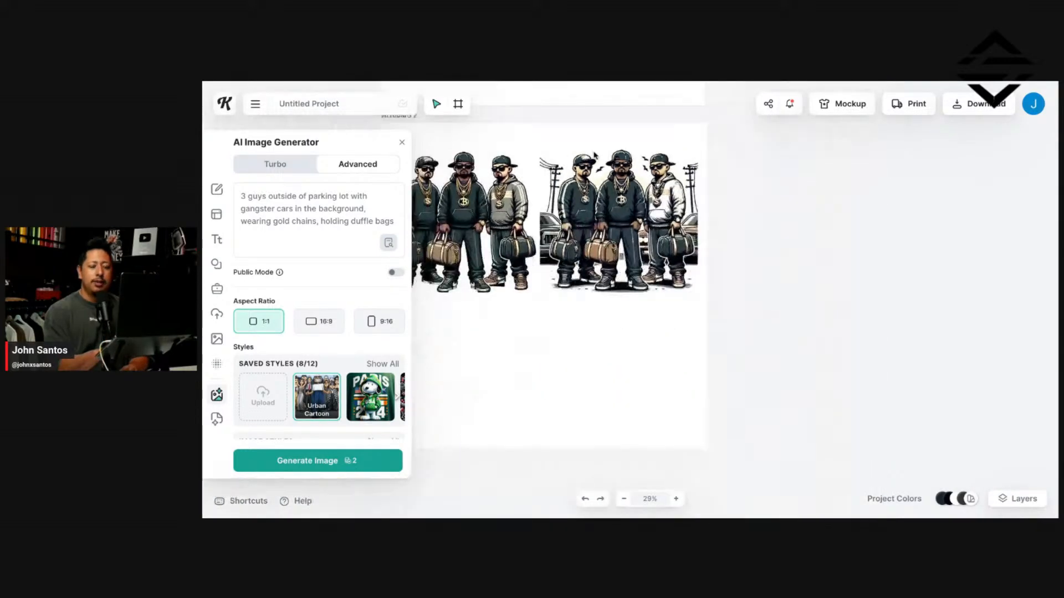
pyautogui.scroll(5, 594, 156)
pyautogui.scroll(2, 630, 299)
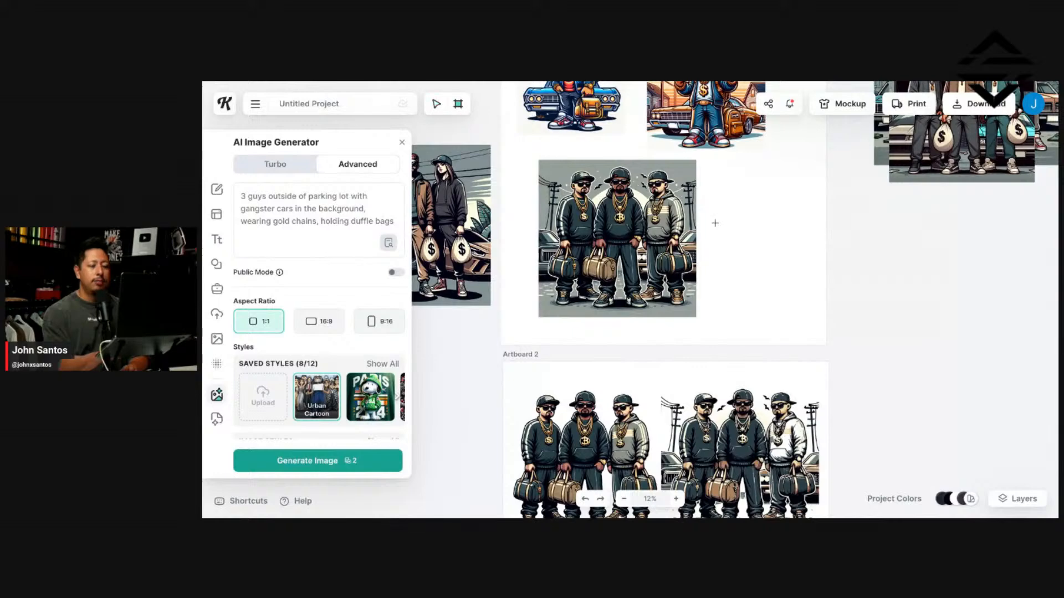
# Step: Add a third artboard beside the second one, size it 5000 × 5000 px and nudge it into place
pyautogui.moveTo(868, 280); pyautogui.dragTo(977, 358)
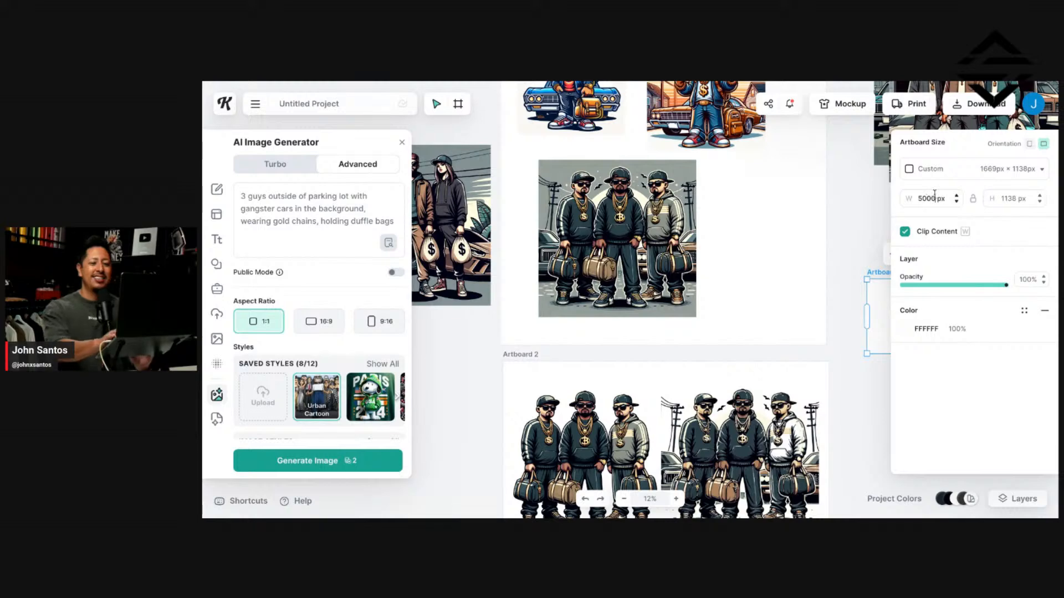
pyautogui.click(1014, 197)
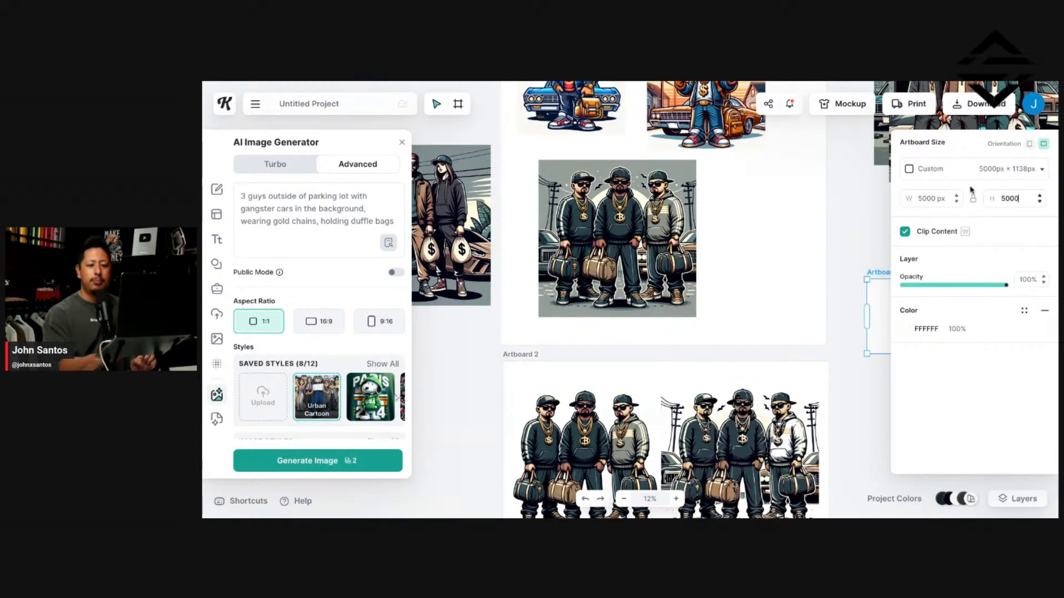
pyautogui.press('Return')
pyautogui.hscroll(5, 788, 328)
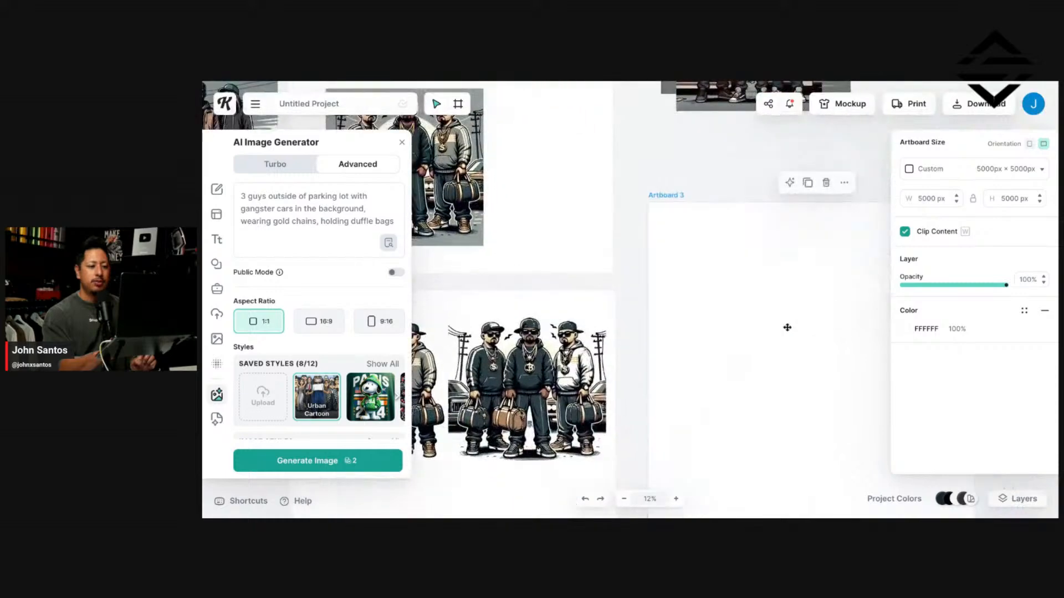
pyautogui.moveTo(787, 328); pyautogui.dragTo(772, 315)
pyautogui.click(709, 158)
pyautogui.scroll(-2, 748, 184)
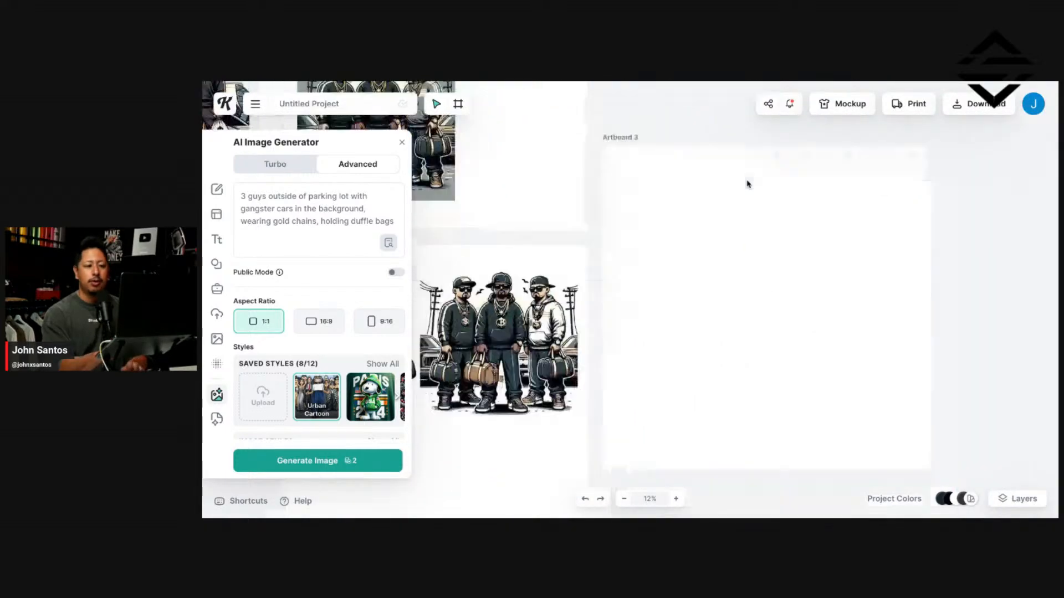
# Step: Copy the original trio image with the gray background from the first artboard and paste it onto Artboard 3
pyautogui.hscroll(-3, 748, 184)
pyautogui.scroll(2, 682, 191)
pyautogui.click(561, 189)
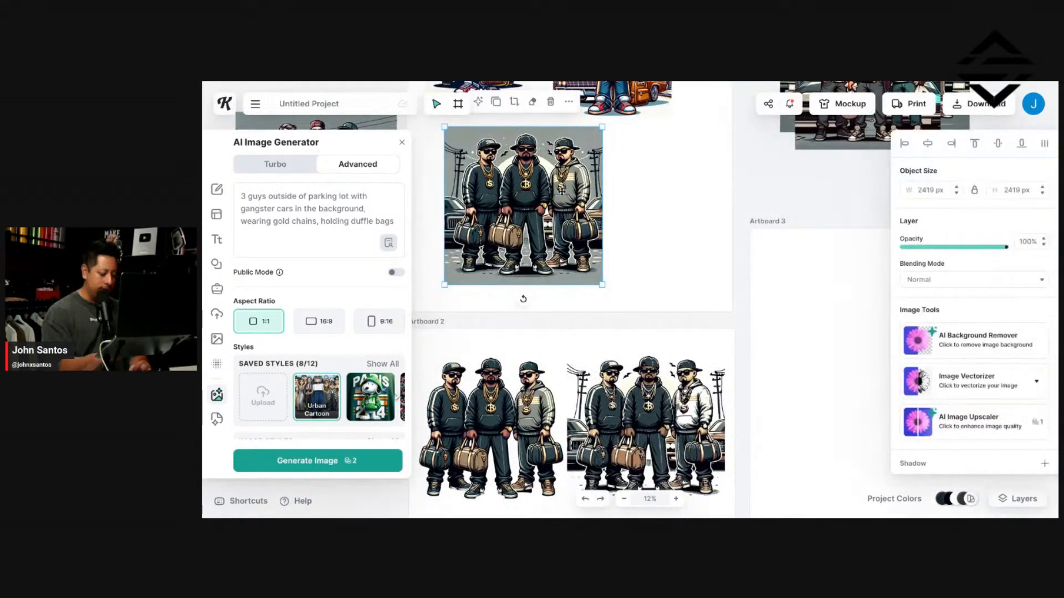
pyautogui.hscroll(3, 706, 318)
pyautogui.scroll(-2, 706, 318)
pyautogui.click(736, 284)
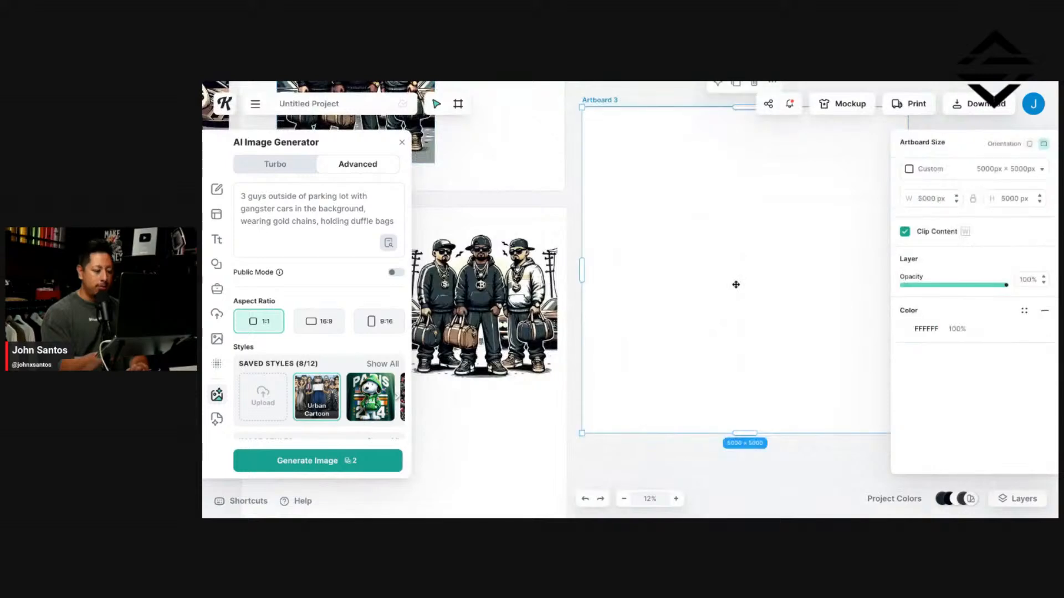
pyautogui.hotkey('ctrl', 'v')
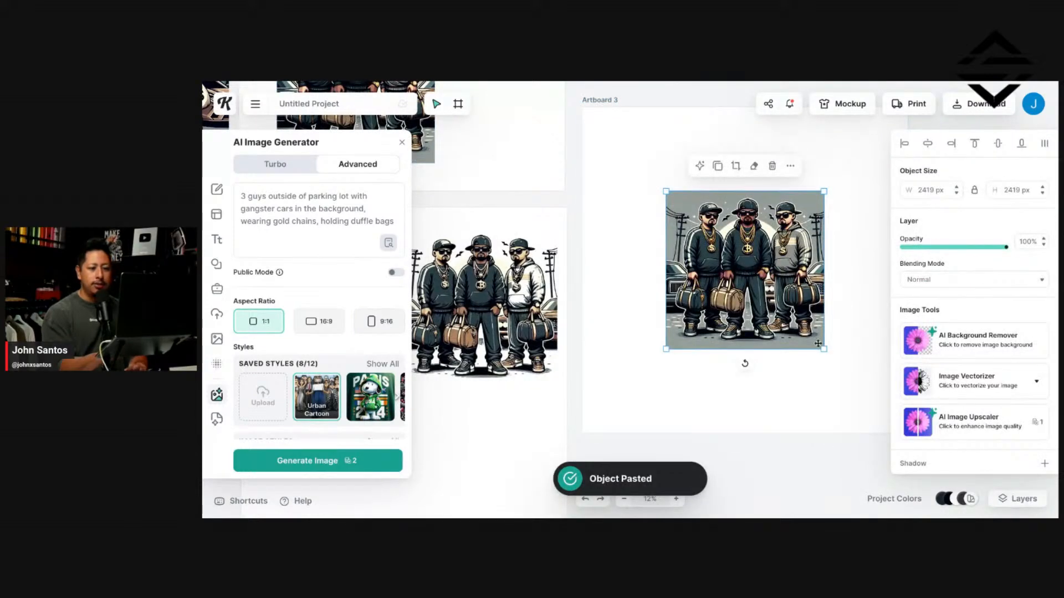
# Step: Enlarge the pasted trio image to about 4189 px square and center it on Artboard 3
pyautogui.moveTo(822, 348); pyautogui.dragTo(881, 424)
pyautogui.moveTo(839, 387); pyautogui.dragTo(836, 377)
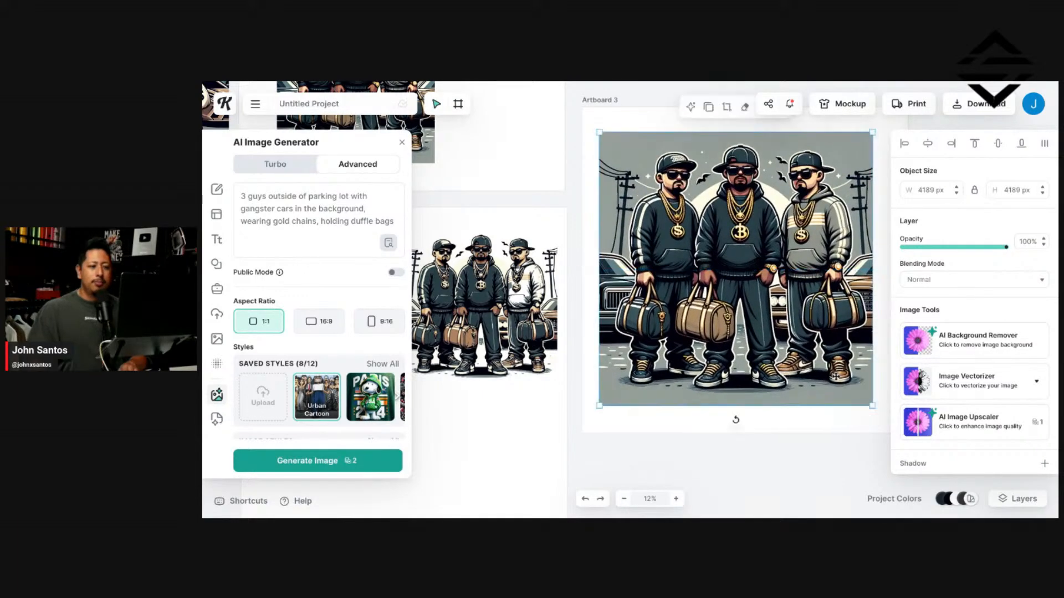
pyautogui.hscroll(3, 836, 378)
pyautogui.click(839, 335)
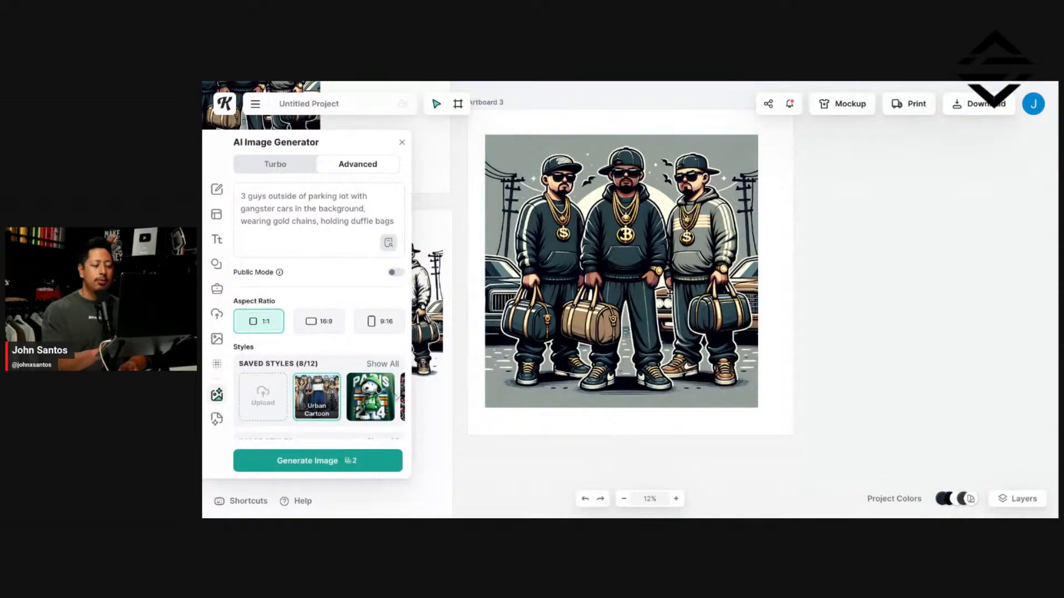
# Step: Inspect the enlarged trio's detail up close, then reduce the image to about 3741 px square and recenter it
pyautogui.scroll(6, 669, 293)
pyautogui.scroll(4, 669, 292)
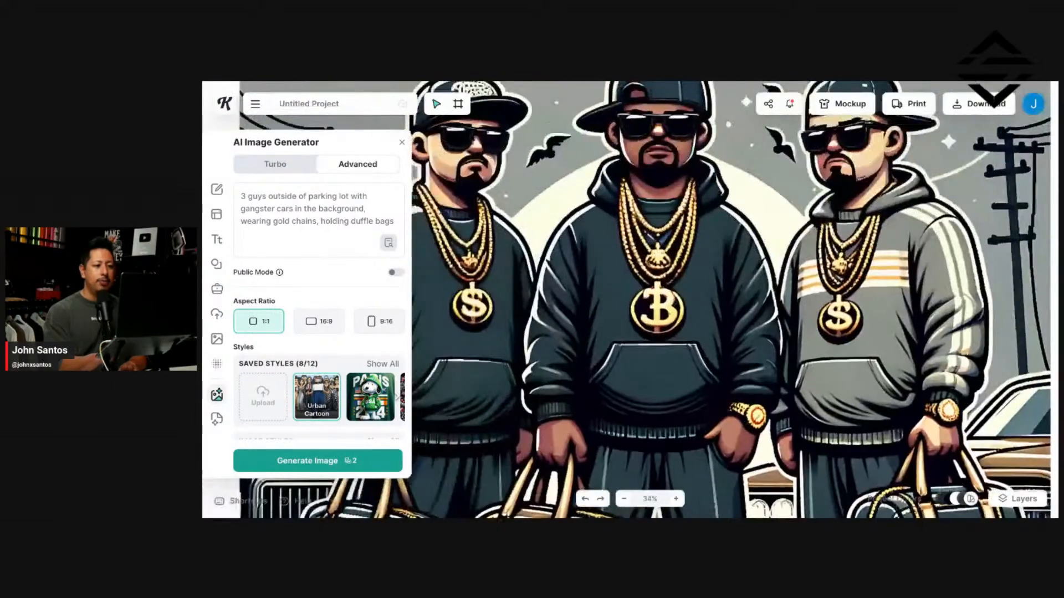
pyautogui.scroll(1, 644, 310)
pyautogui.scroll(-5, 644, 310)
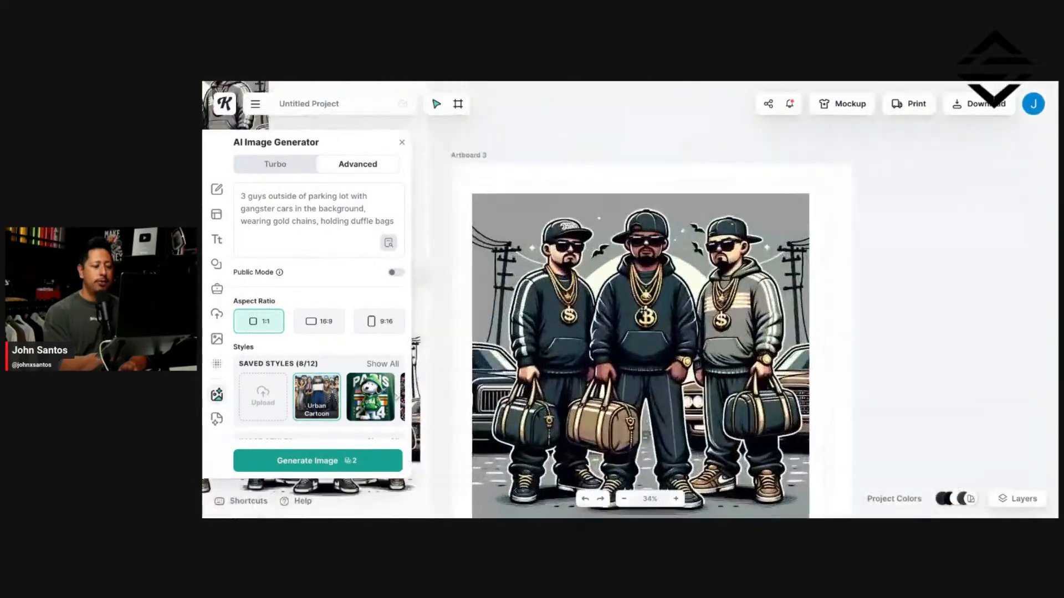
pyautogui.scroll(3, 643, 310)
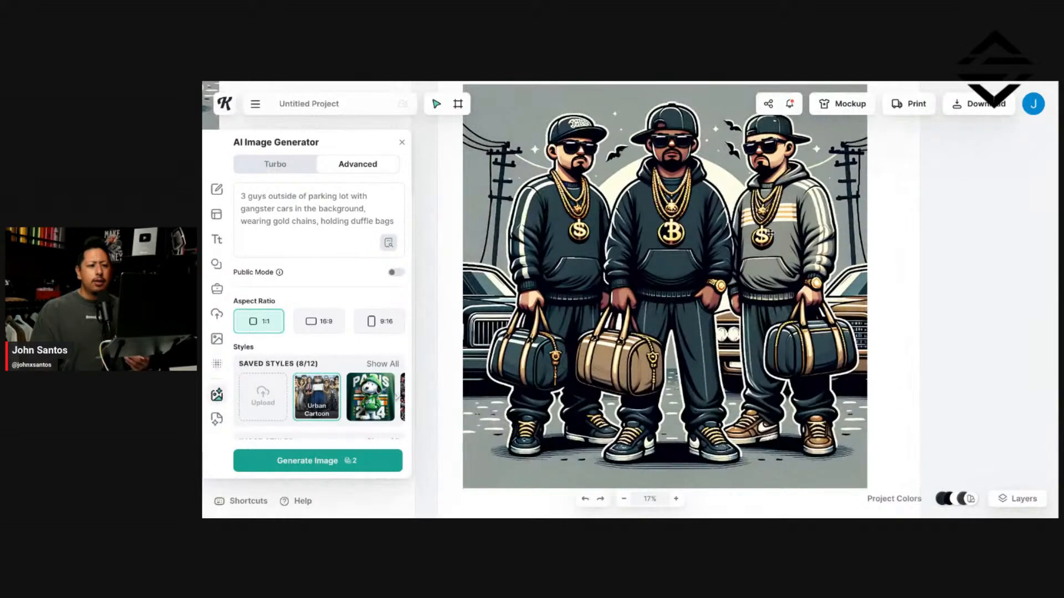
pyautogui.click(735, 289)
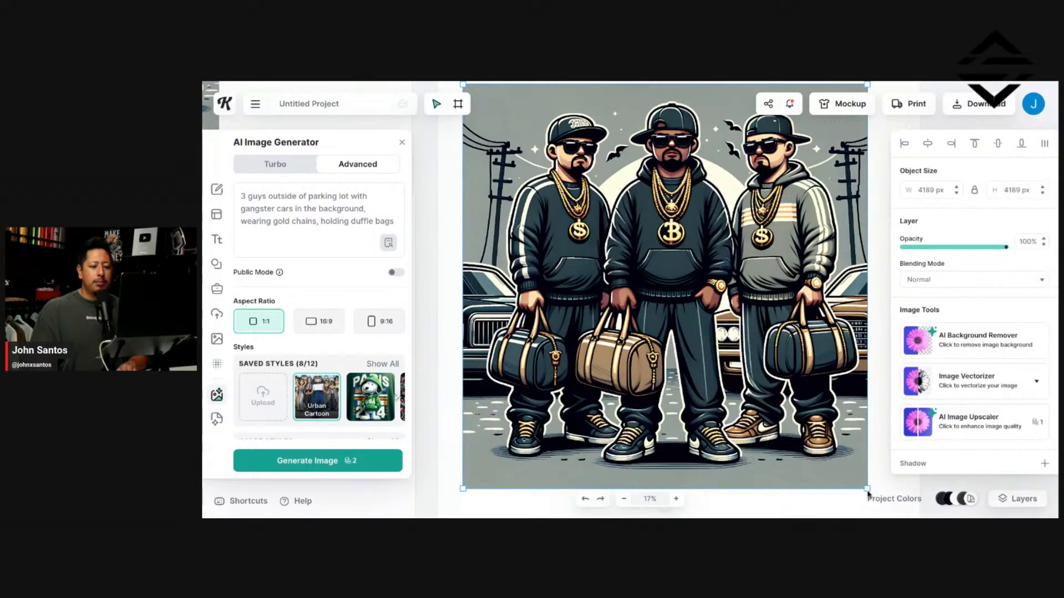
pyautogui.moveTo(868, 488); pyautogui.dragTo(821, 452)
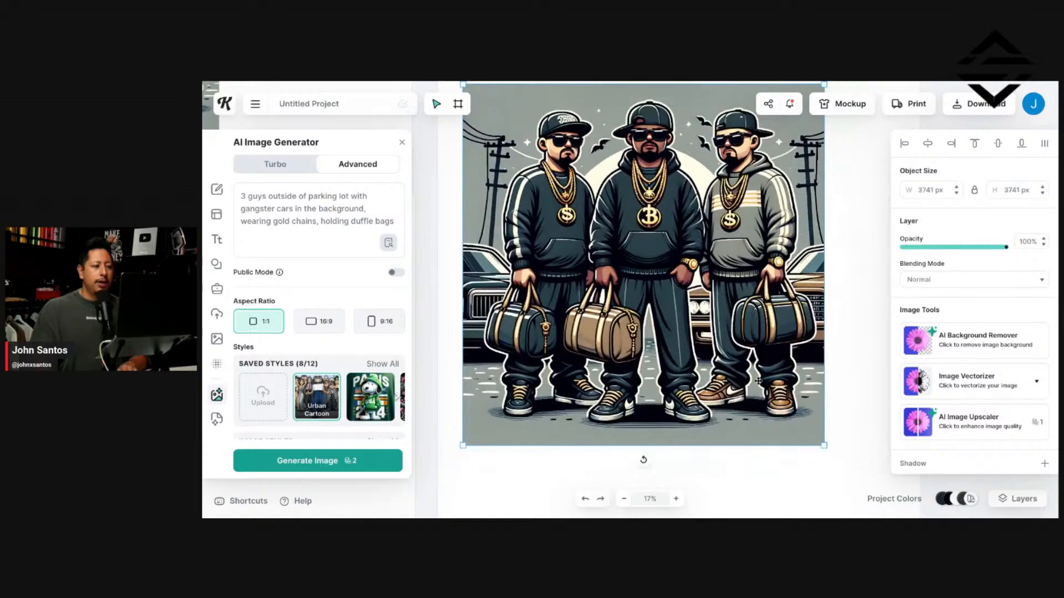
pyautogui.moveTo(758, 381); pyautogui.dragTo(774, 388)
pyautogui.scroll(3, 773, 388)
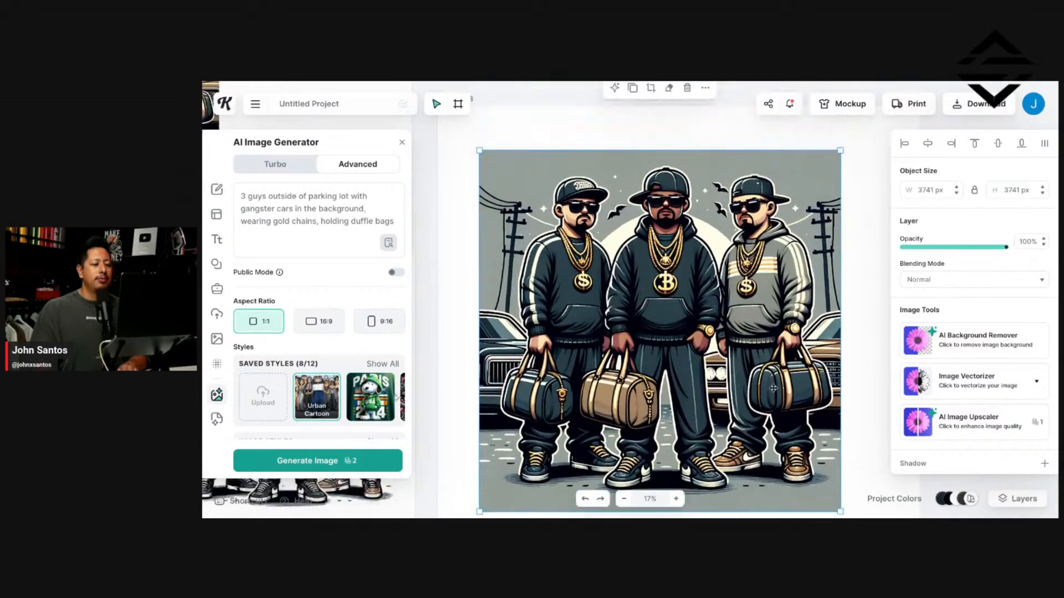
# Step: Shrink the trio image further to about 3438 px square and reposition it to leave white space around it
pyautogui.scroll(-5, 773, 388)
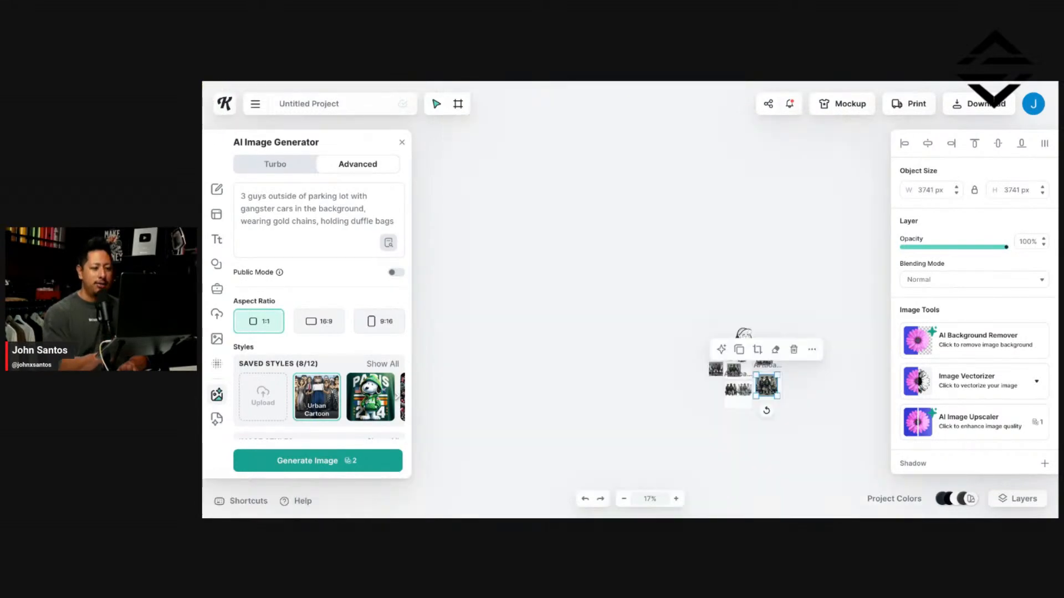
pyautogui.scroll(5, 767, 387)
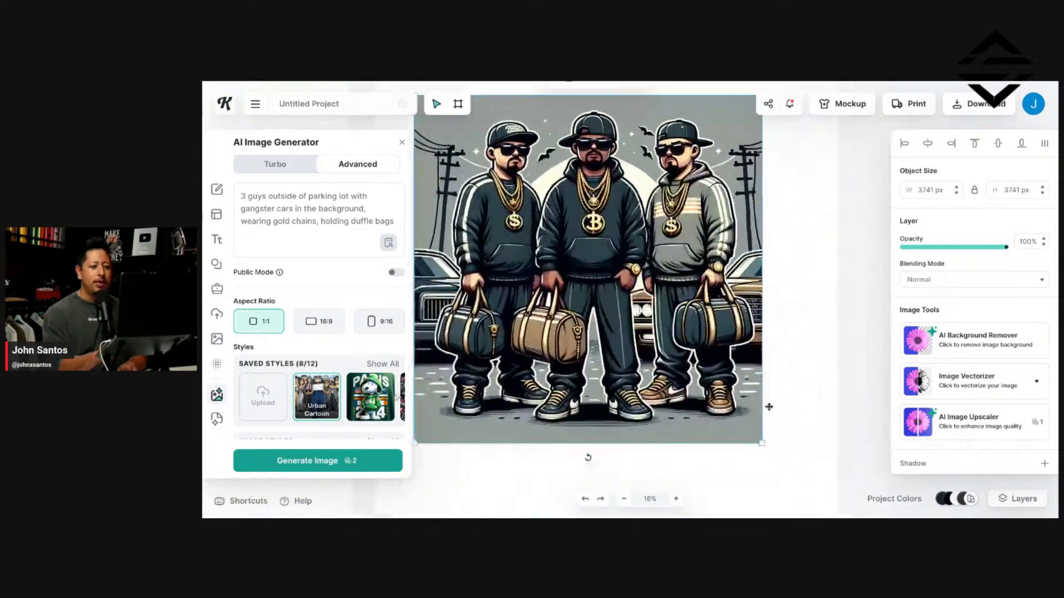
pyautogui.scroll(-1, 769, 407)
pyautogui.moveTo(753, 428); pyautogui.dragTo(722, 400)
pyautogui.moveTo(640, 278); pyautogui.dragTo(671, 295)
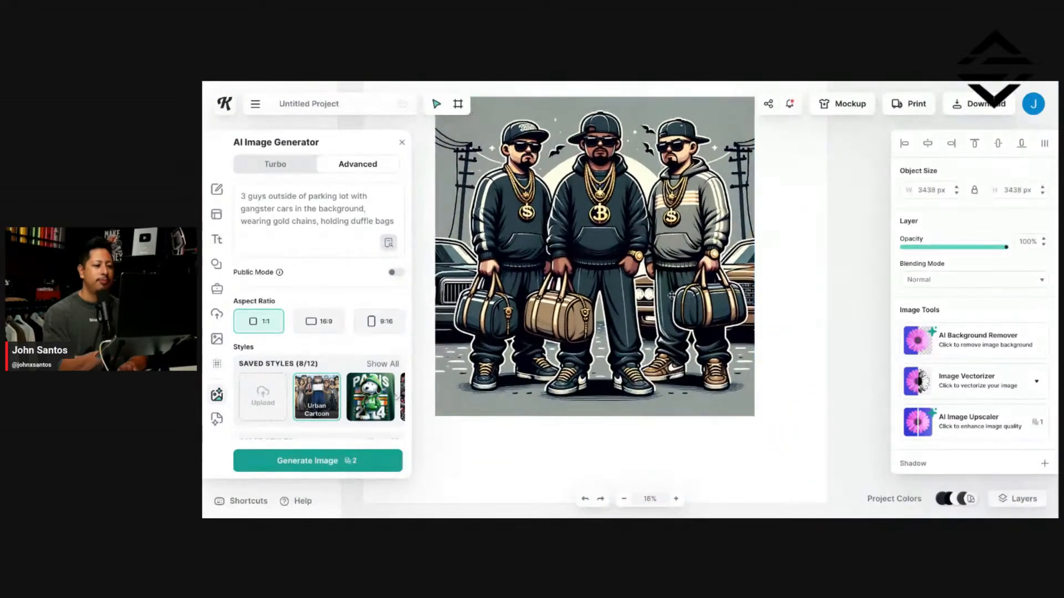
pyautogui.click(814, 282)
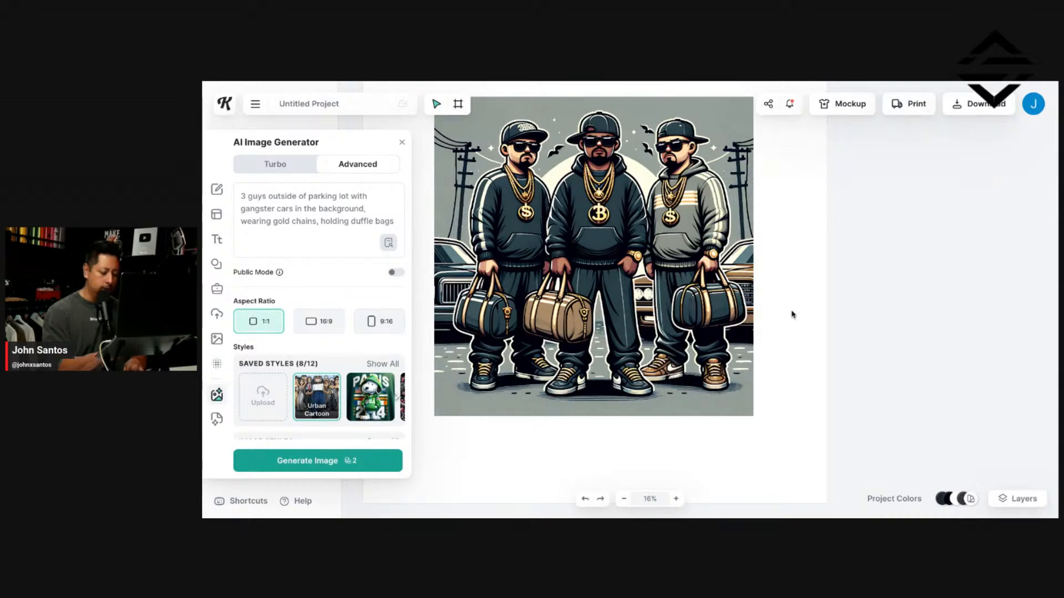
# Step: Paste the "Low and Glow" lettering, enlarge it to about 2264 × 1580 px and place it over the trio's feet
pyautogui.hotkey('ctrl', 'v')
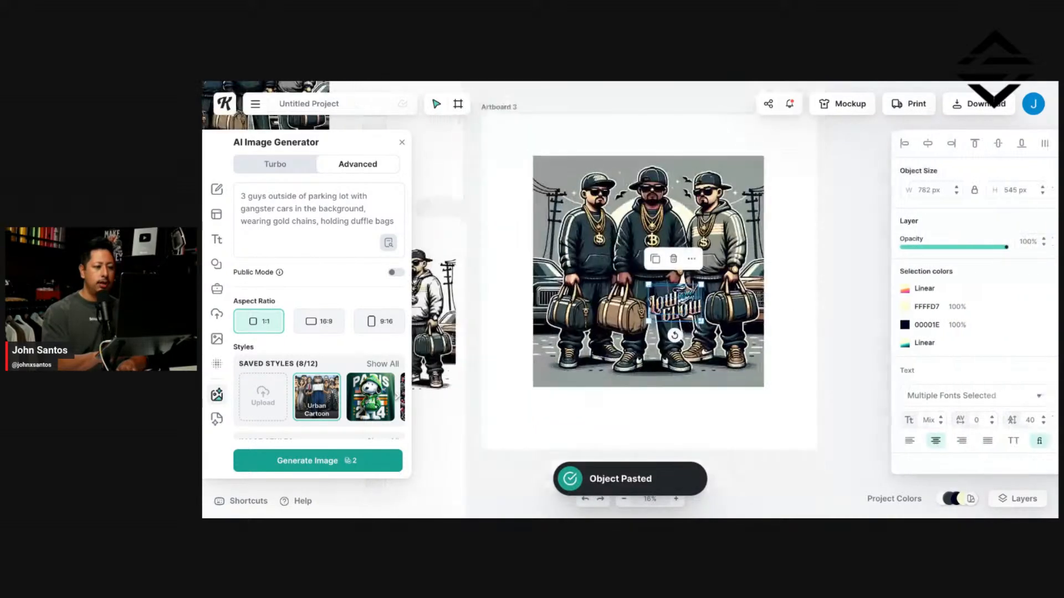
pyautogui.moveTo(674, 302); pyautogui.dragTo(839, 477)
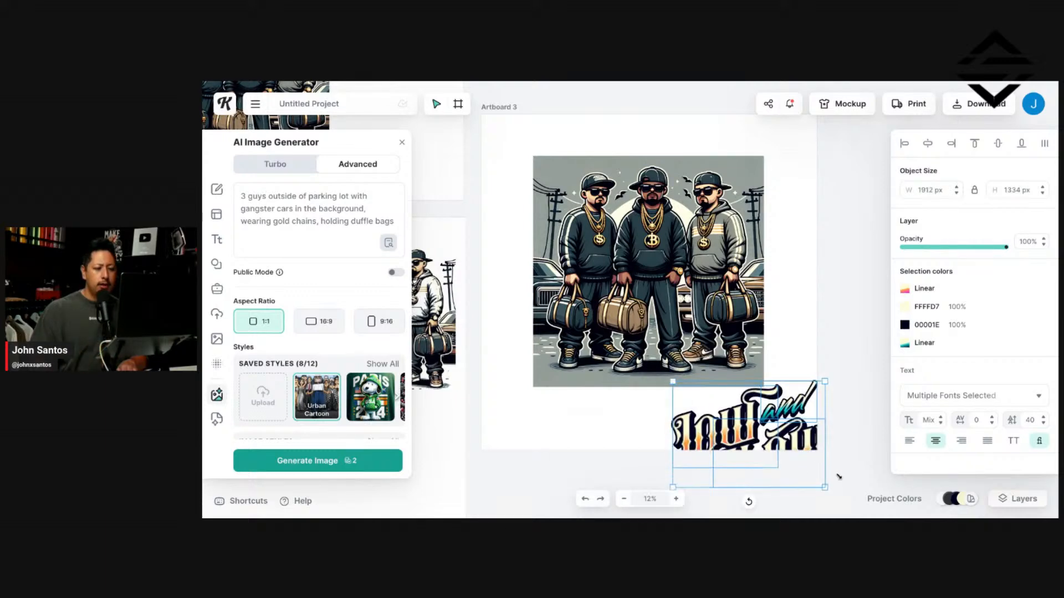
pyautogui.moveTo(765, 426); pyautogui.dragTo(685, 367)
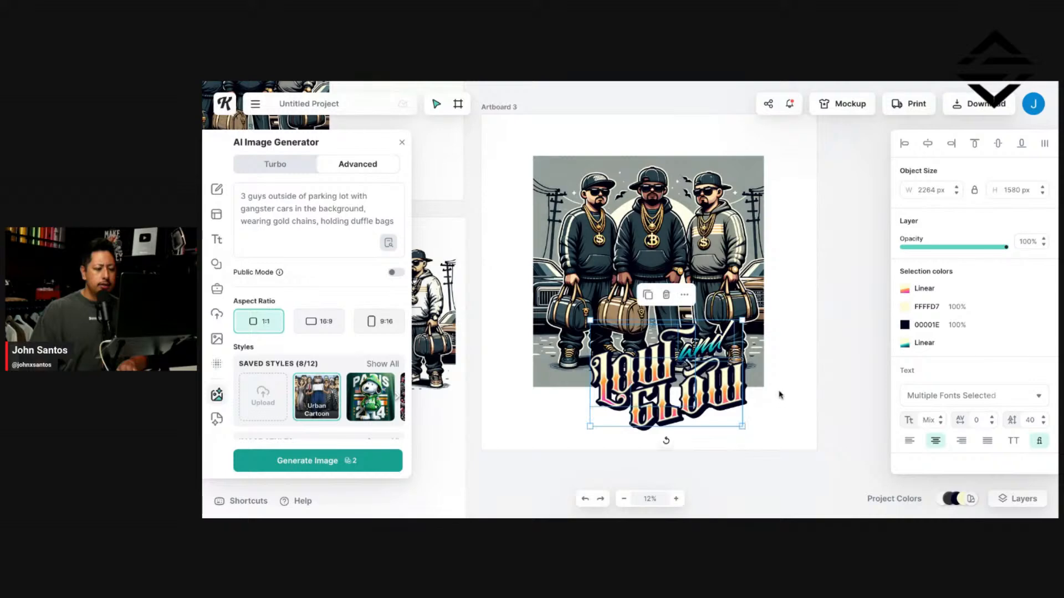
pyautogui.click(781, 395)
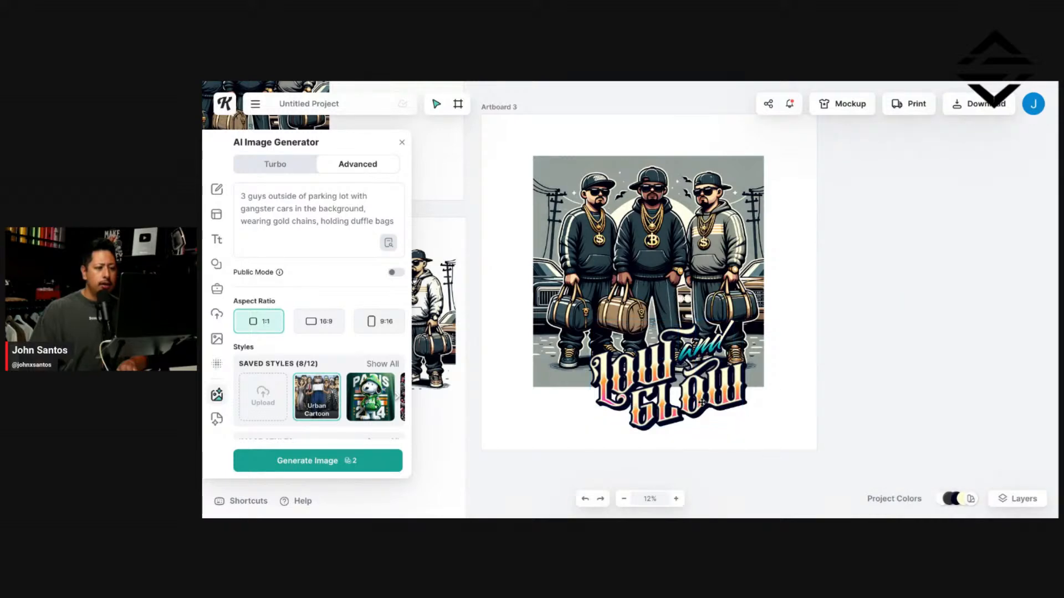
pyautogui.click(701, 403)
pyautogui.moveTo(700, 403)
pyautogui.mouseDown()
pyautogui.moveTo(701, 371)
pyautogui.moveTo(703, 387)
pyautogui.mouseUp()
# Step: Replace the word "Low" in the lettering with "FIRME"
pyautogui.doubleClick(661, 367)
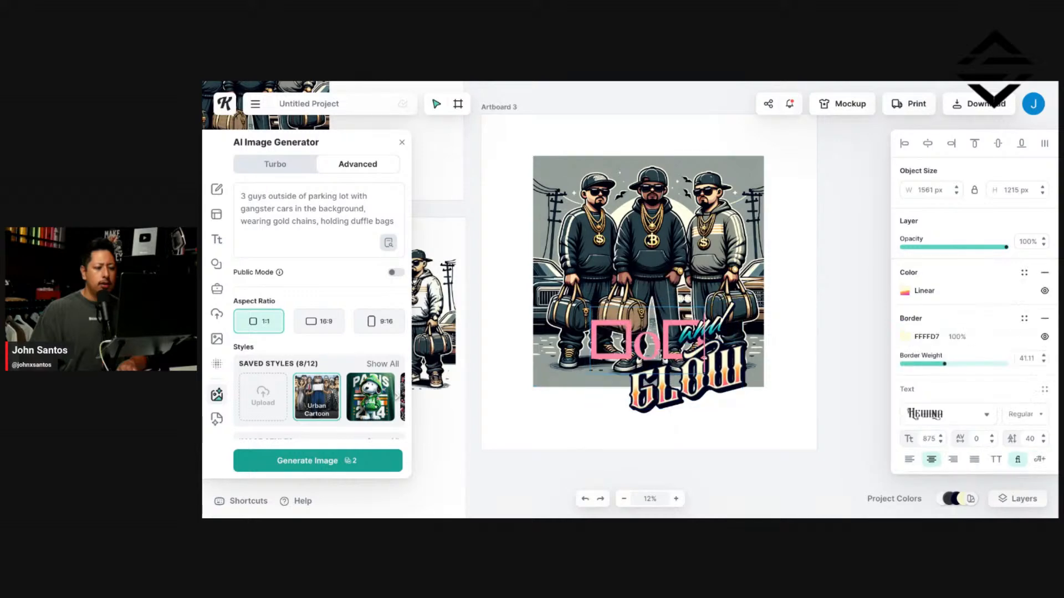
pyautogui.click(815, 416)
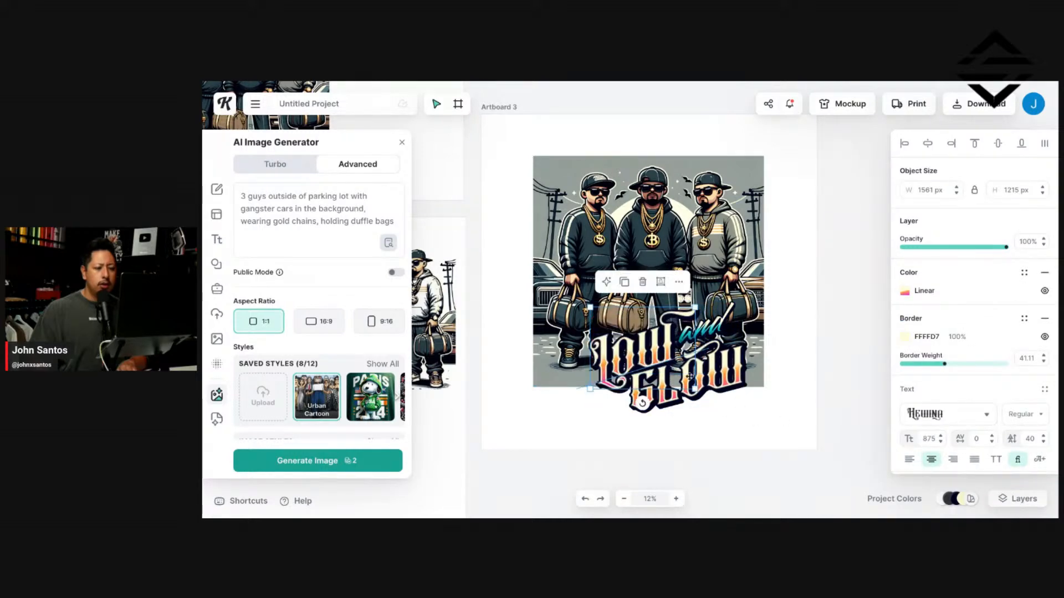
pyautogui.doubleClick(641, 358)
pyautogui.doubleClick(636, 359)
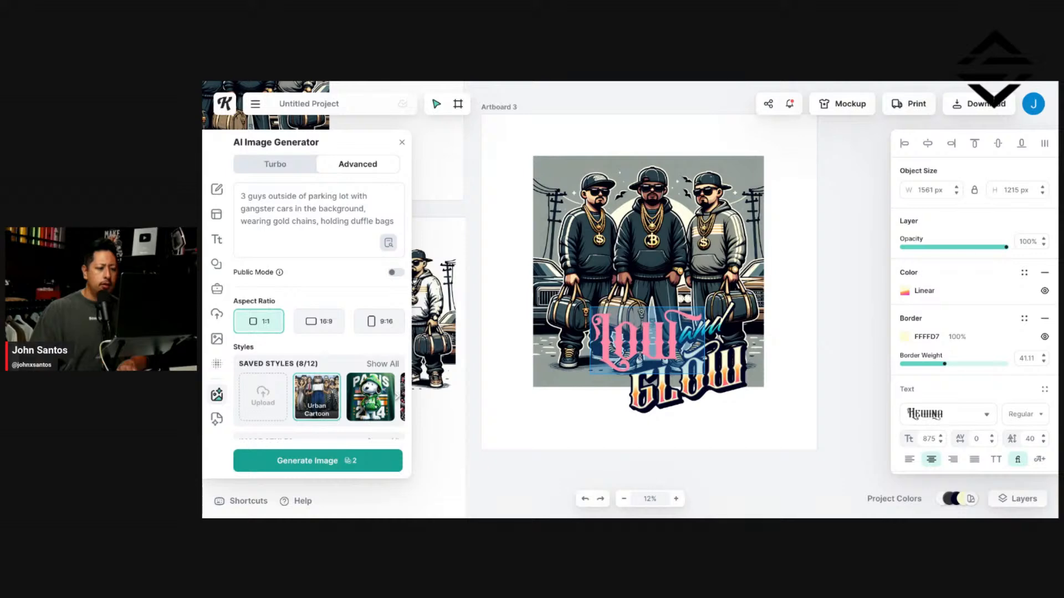
pyautogui.write('FIRM')
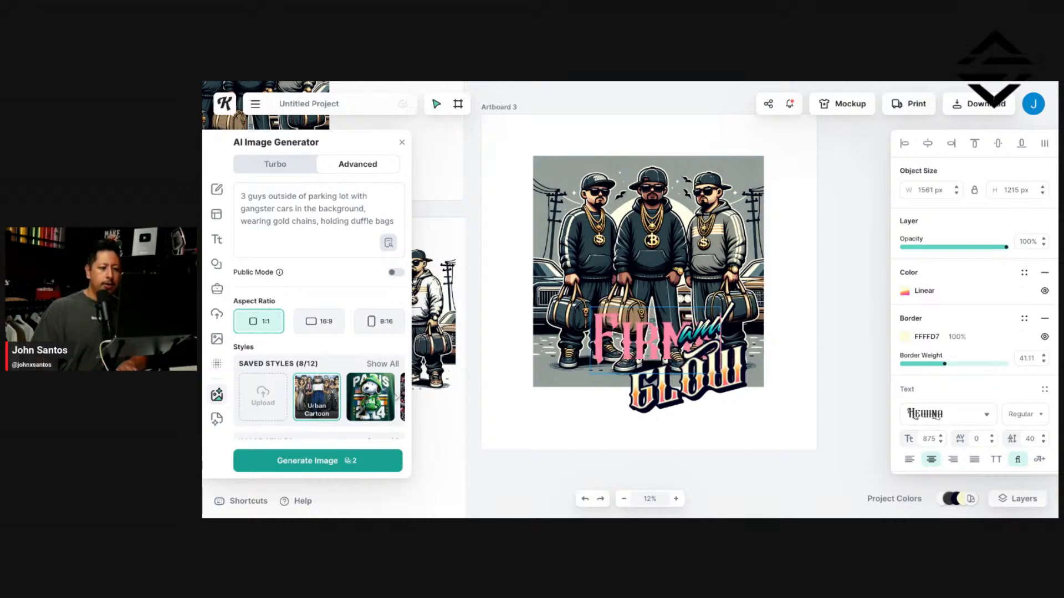
pyautogui.click(828, 338)
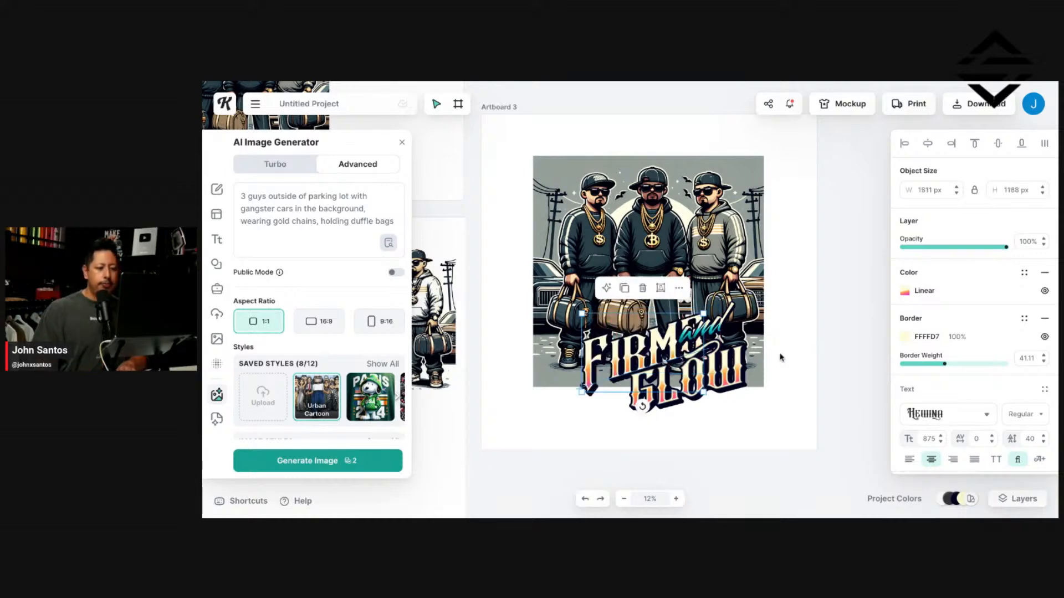
pyautogui.click(809, 403)
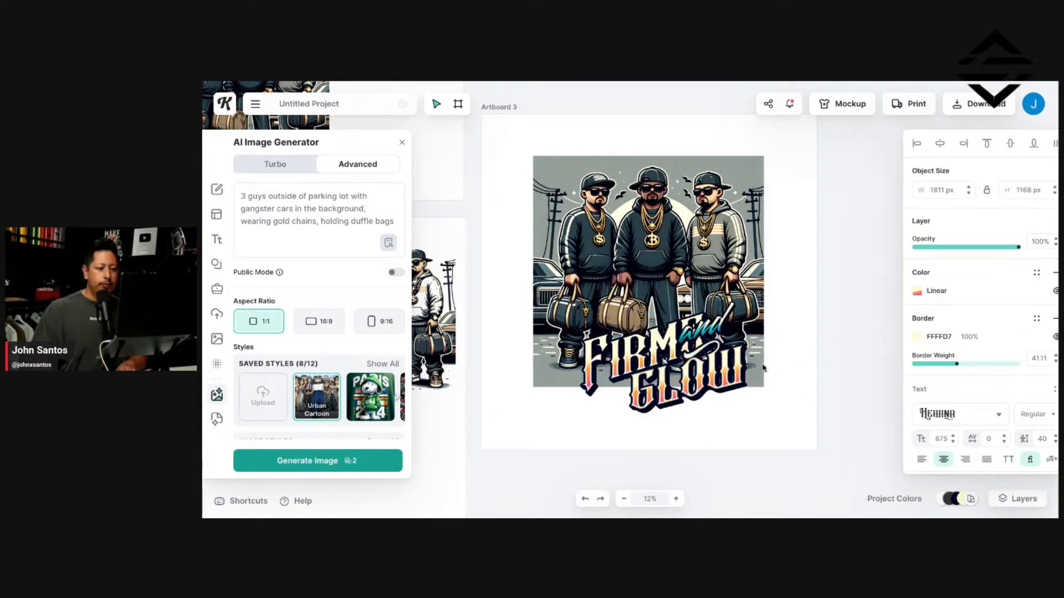
# Step: Remove the words "Glow" and "and" from the lettering, leaving only "FIRME"
pyautogui.click(718, 374)
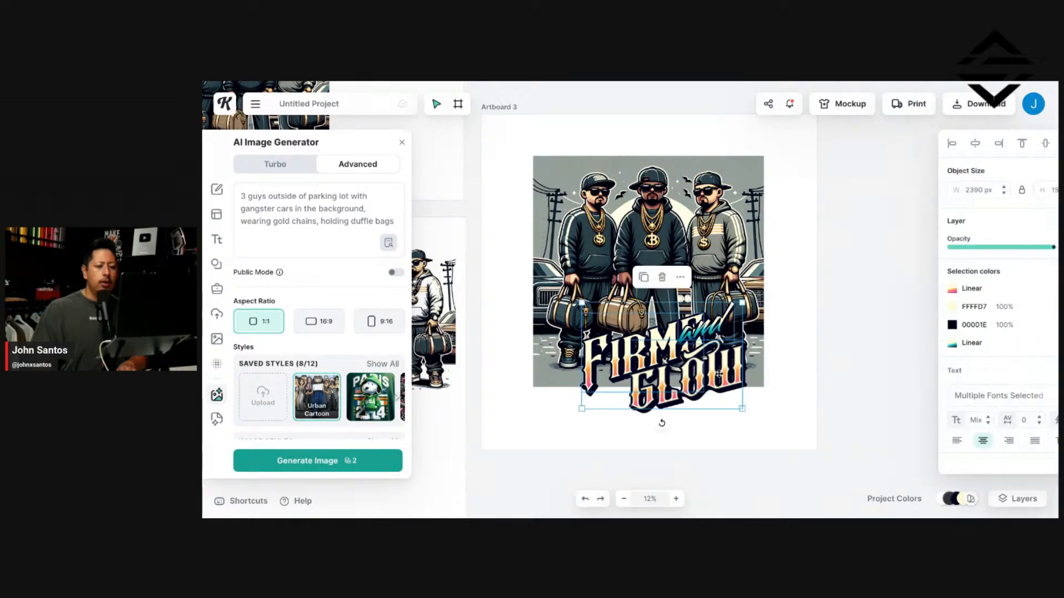
pyautogui.press('BackSpace')
pyautogui.press('BackSpace')
pyautogui.press('BackSpace')
pyautogui.press('BackSpace')
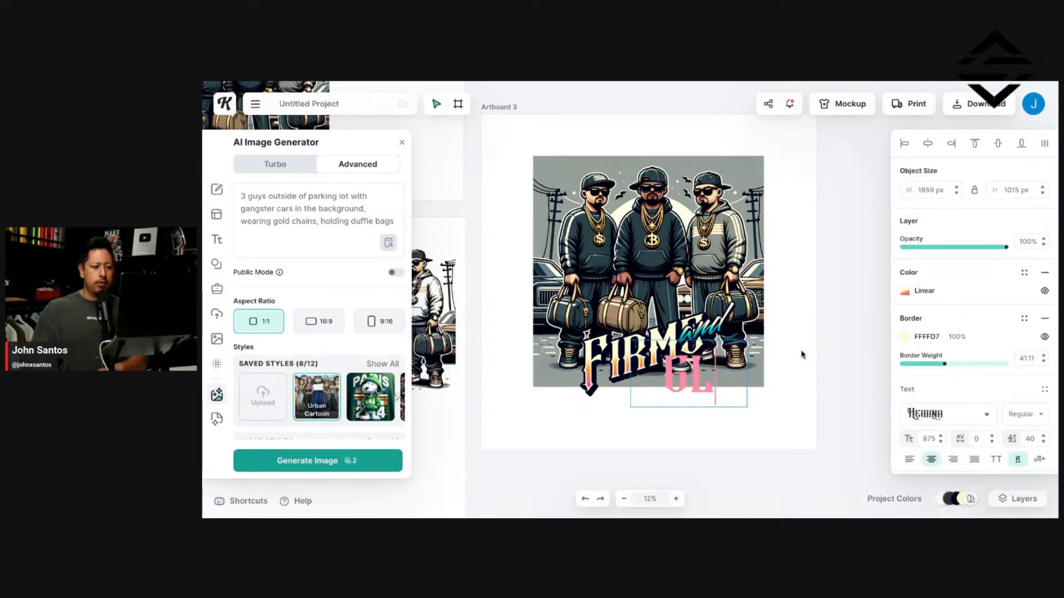
pyautogui.click(777, 340)
pyautogui.click(714, 329)
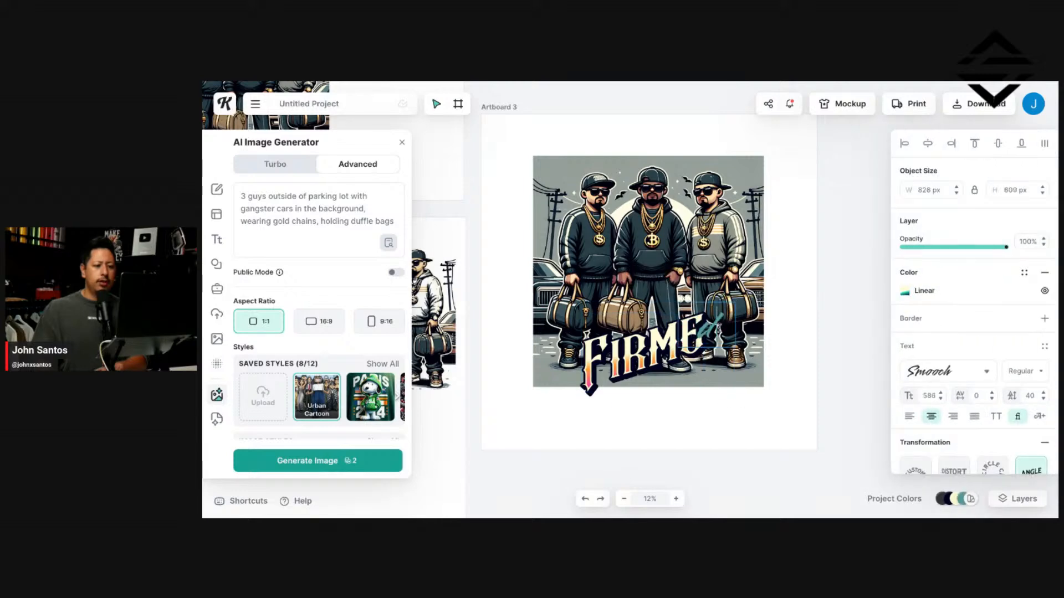
pyautogui.click(819, 379)
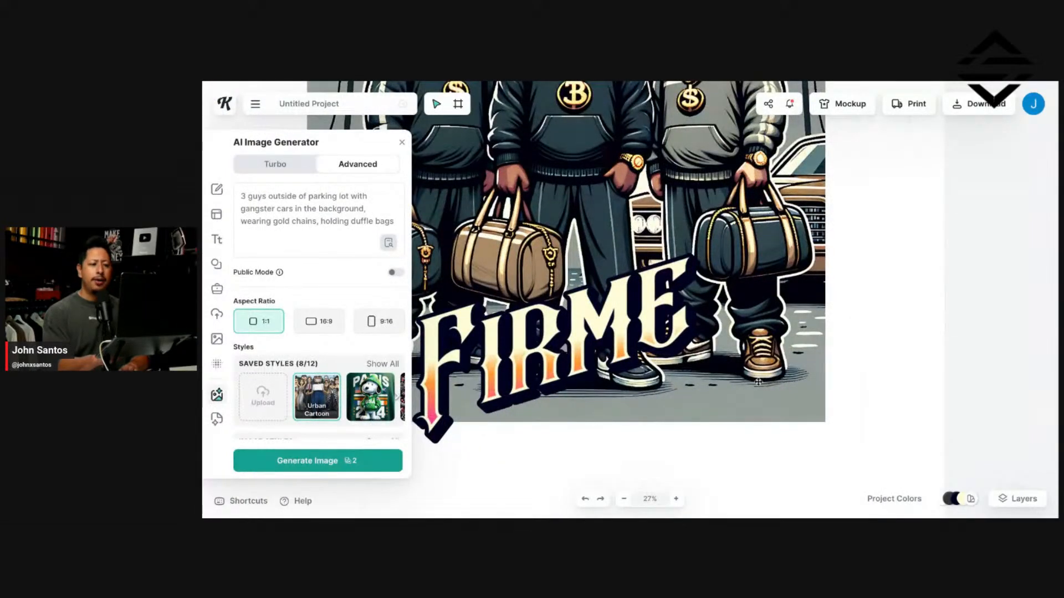
# Step: Tilt the "FIRME" lettering more steeply and reposition it over the lower edge of the trio image
pyautogui.click(700, 351)
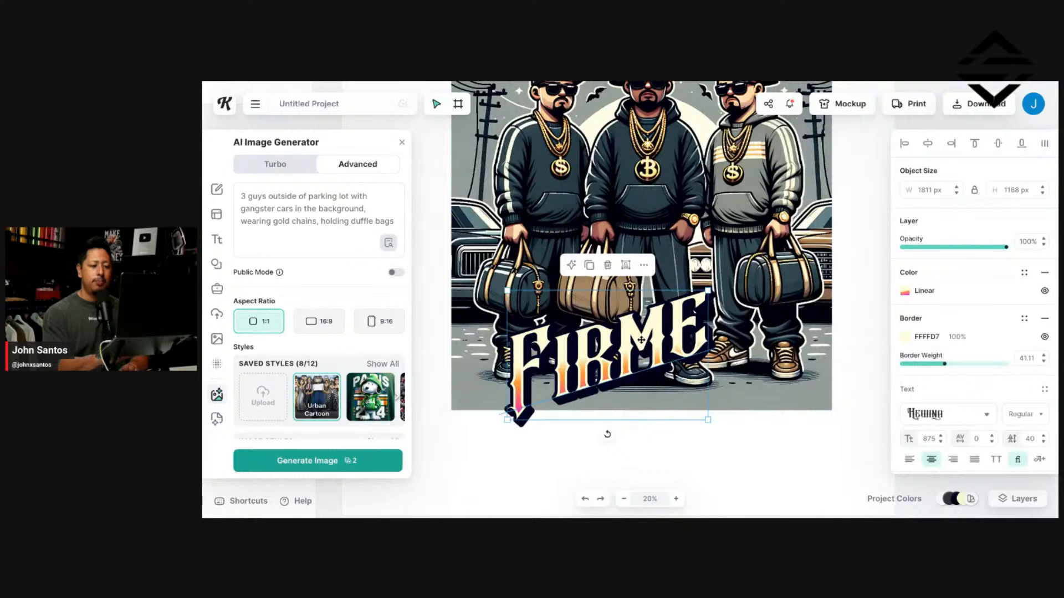
pyautogui.moveTo(641, 339); pyautogui.dragTo(721, 368)
pyautogui.moveTo(690, 462); pyautogui.dragTo(680, 462)
pyautogui.moveTo(706, 462); pyautogui.dragTo(700, 463)
pyautogui.moveTo(719, 344); pyautogui.dragTo(674, 328)
pyautogui.click(744, 451)
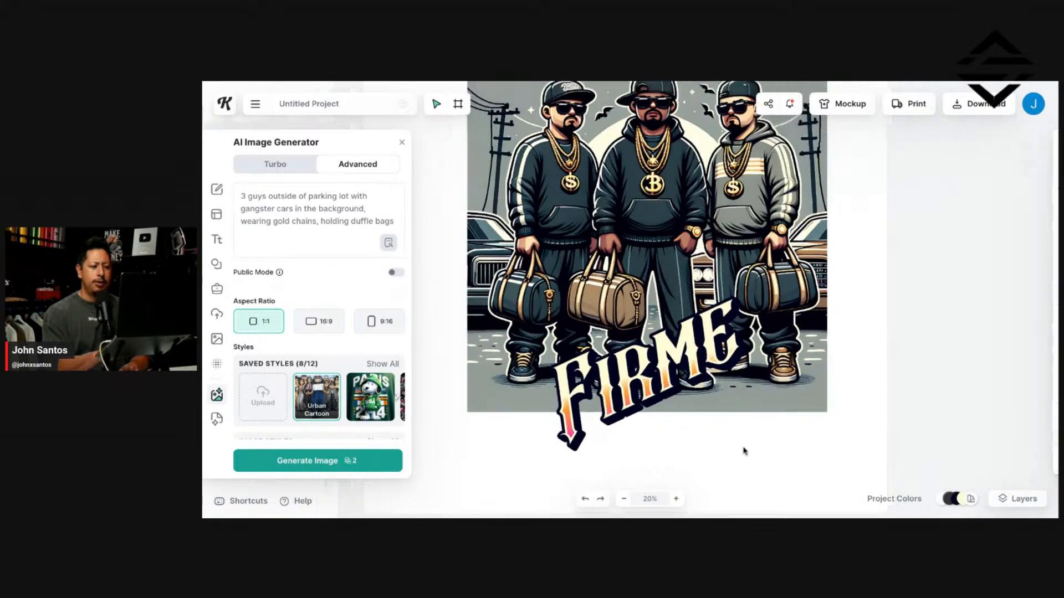
# Step: Try shifting the trio image up on the artboard and placing the "FIRME" lettering at a flatter tilt over the feet
pyautogui.scroll(-3, 744, 452)
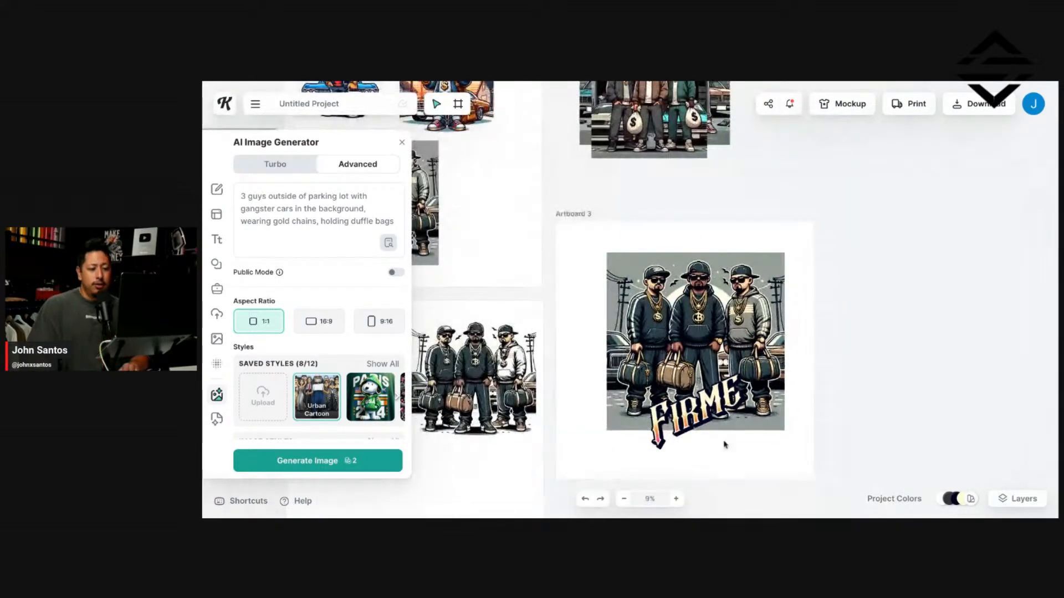
pyautogui.moveTo(709, 437); pyautogui.dragTo(687, 425)
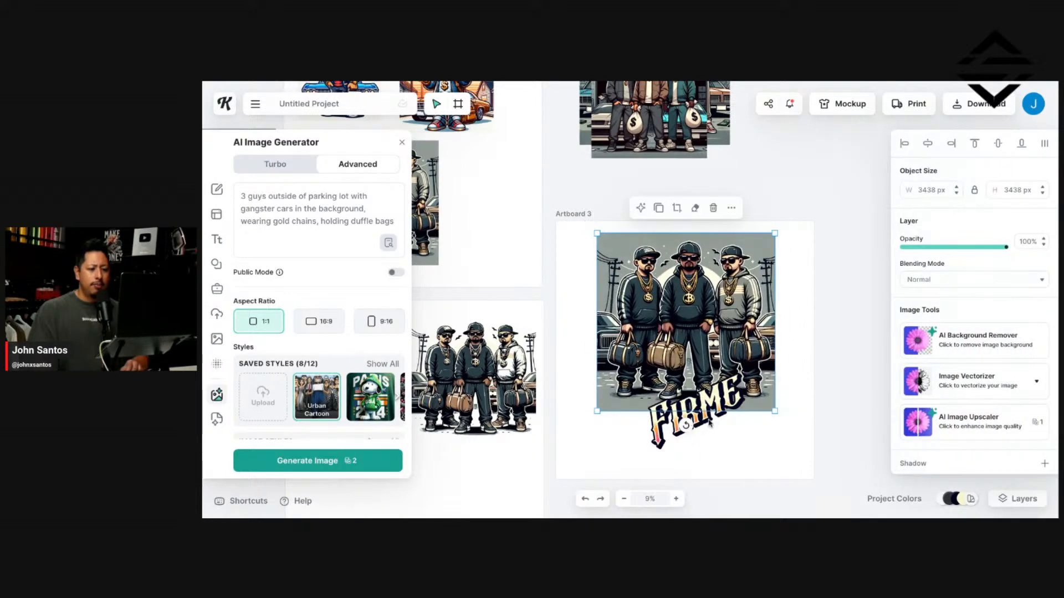
pyautogui.click(710, 424)
pyautogui.click(694, 420)
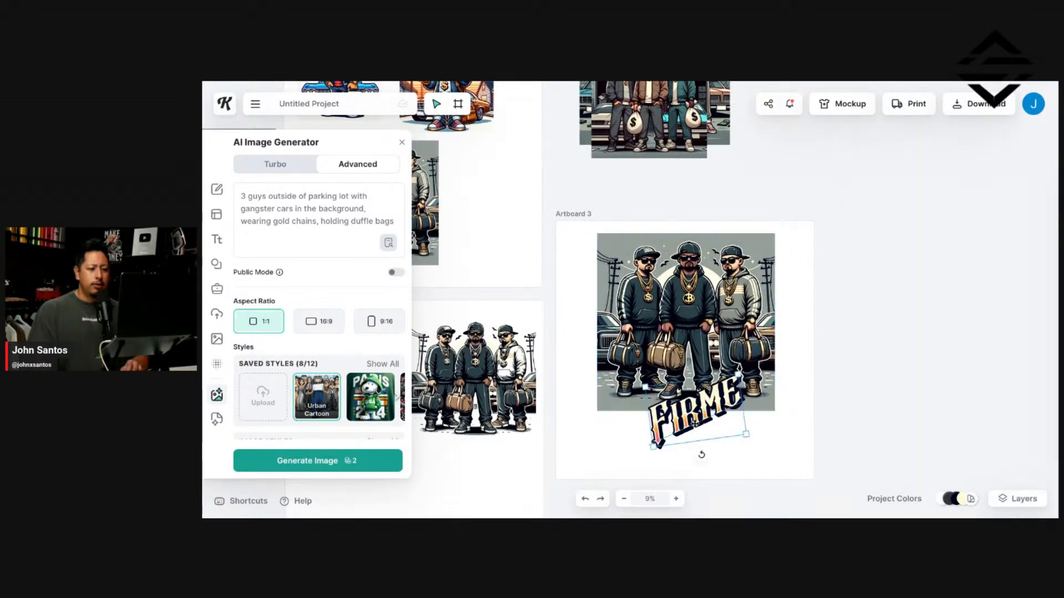
pyautogui.moveTo(694, 420); pyautogui.dragTo(737, 458)
pyautogui.moveTo(737, 398); pyautogui.dragTo(685, 384)
pyautogui.click(737, 460)
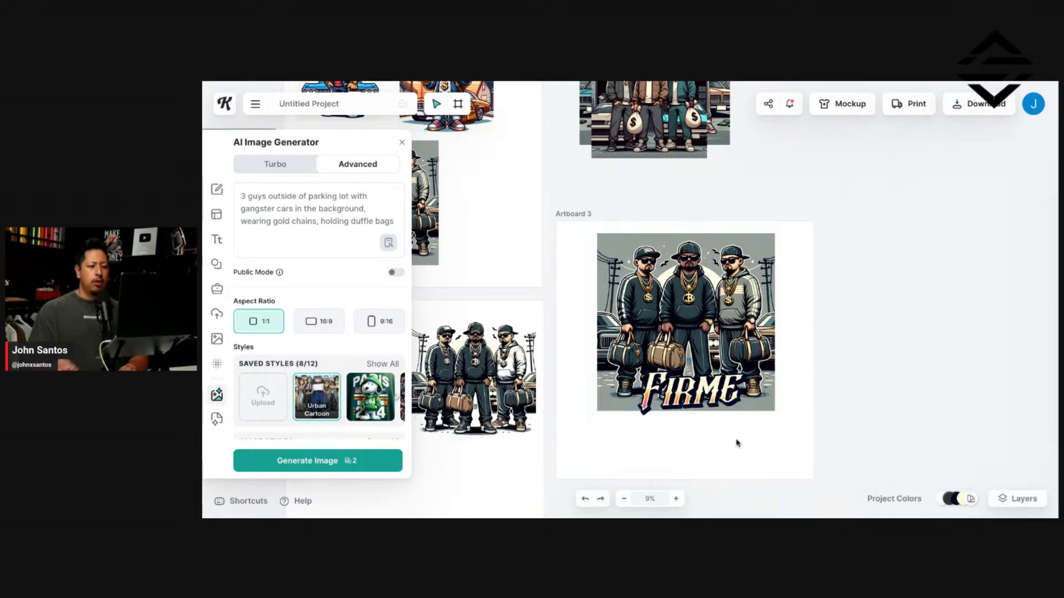
# Step: Examine the "FIRME" lettering's placement over the trio's feet, both up close and within the whole artboard
pyautogui.scroll(5, 736, 442)
pyautogui.scroll(3, 737, 443)
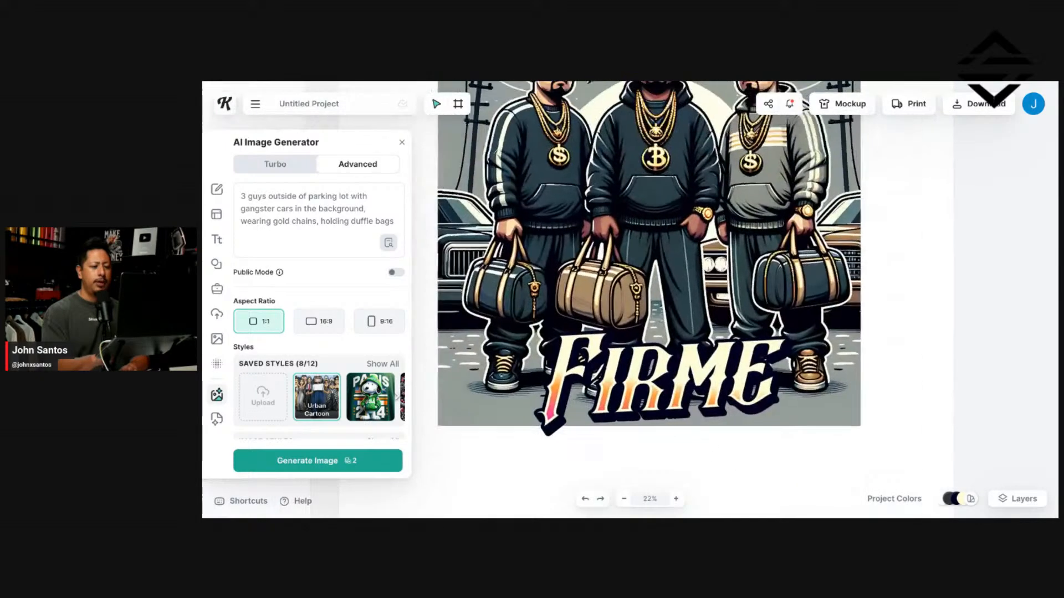
pyautogui.scroll(-1, 729, 452)
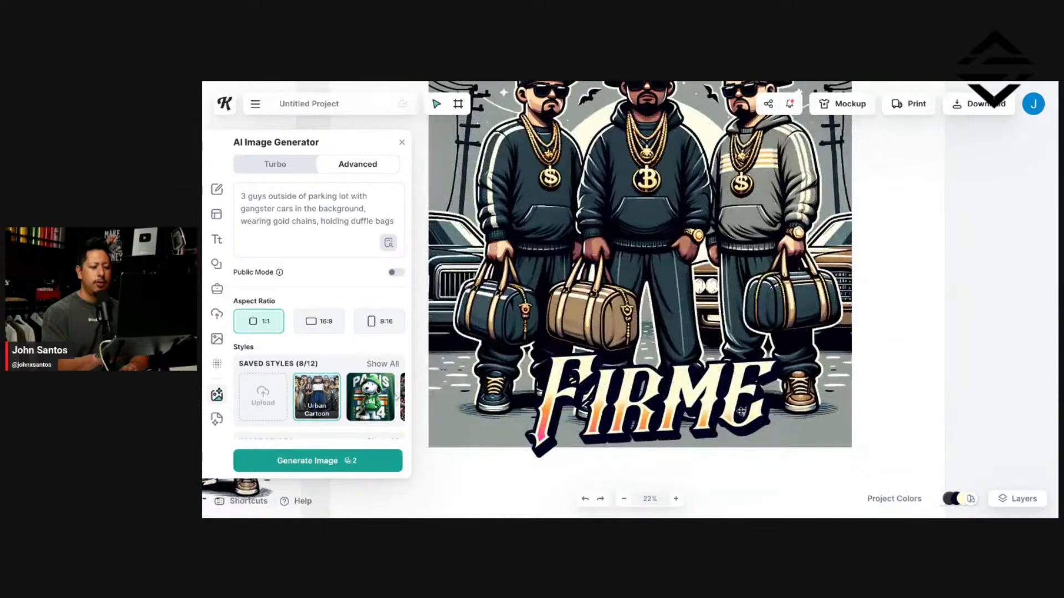
pyautogui.click(798, 394)
pyautogui.click(859, 380)
pyautogui.scroll(-2, 858, 381)
pyautogui.scroll(-3, 857, 380)
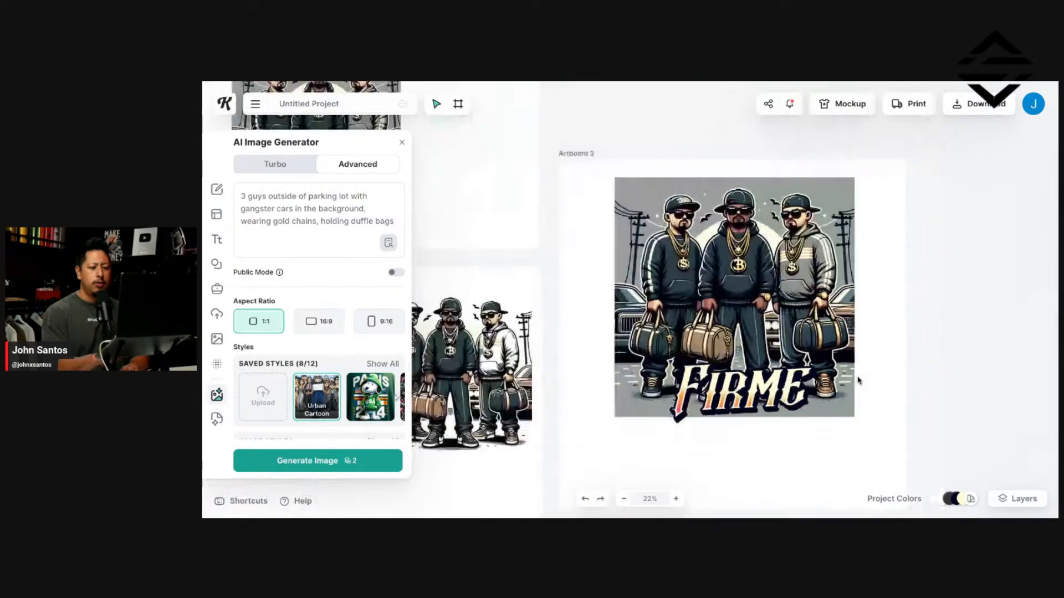
# Step: Undo the recent edits to the trio image and lettering to restore the word "and" beside "FIRME"
pyautogui.hotkey('ctrl', 'z')
pyautogui.hotkey('ctrl', 'z')
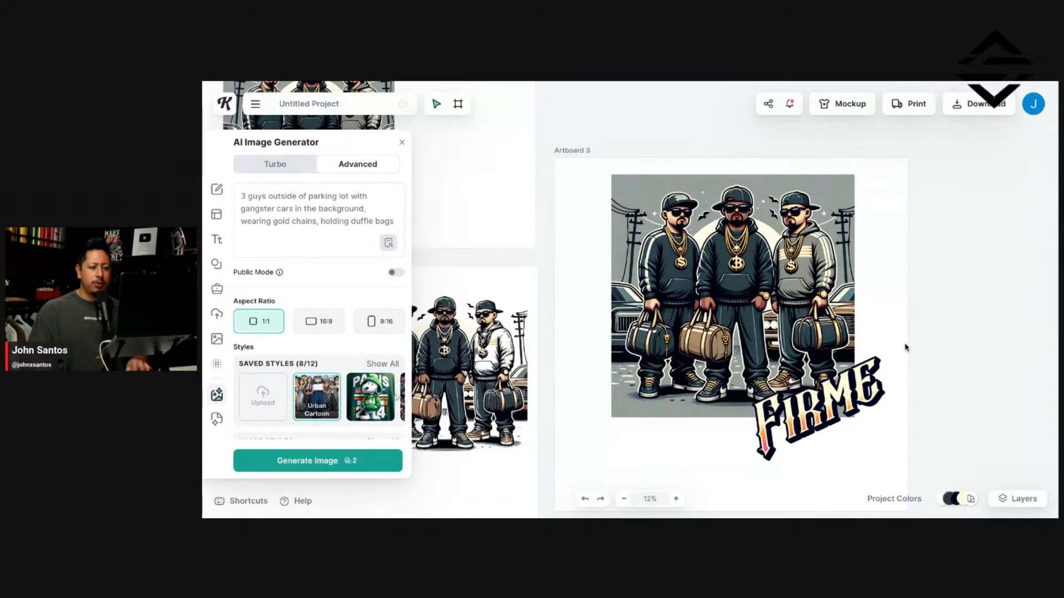
pyautogui.hotkey('ctrl', 'shift', 'z')
pyautogui.hotkey('ctrl', 'shift', 'z')
pyautogui.hotkey('ctrl', 'shift', 'z')
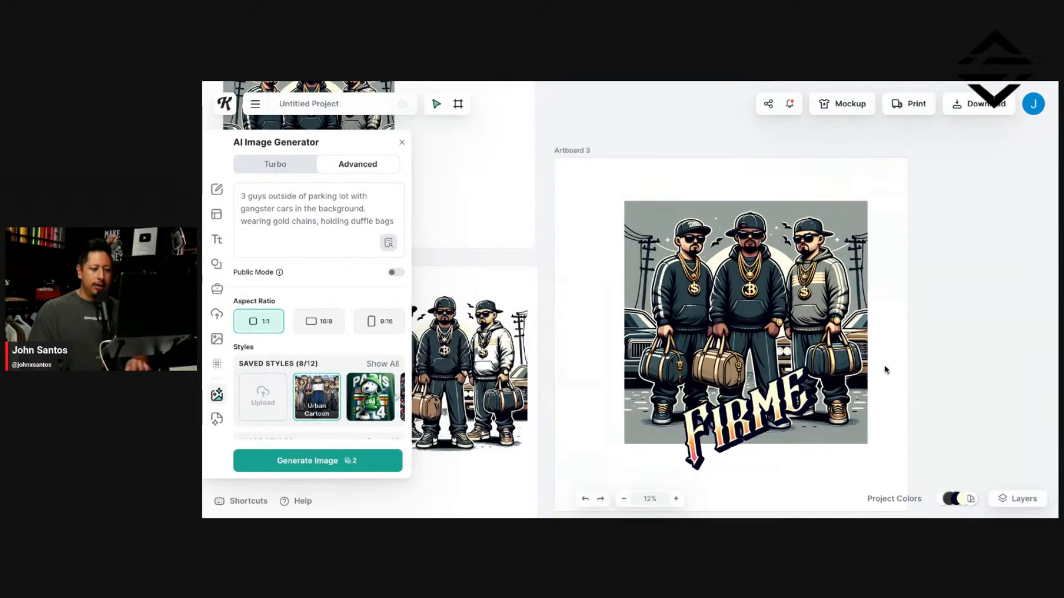
pyautogui.click(586, 499)
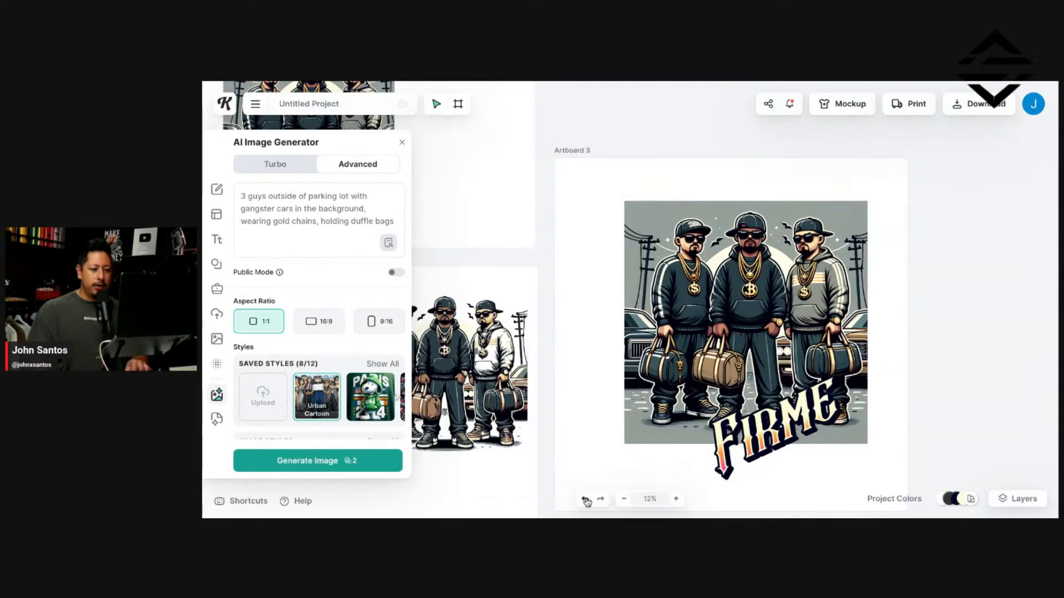
pyautogui.click(586, 499)
pyautogui.click(586, 500)
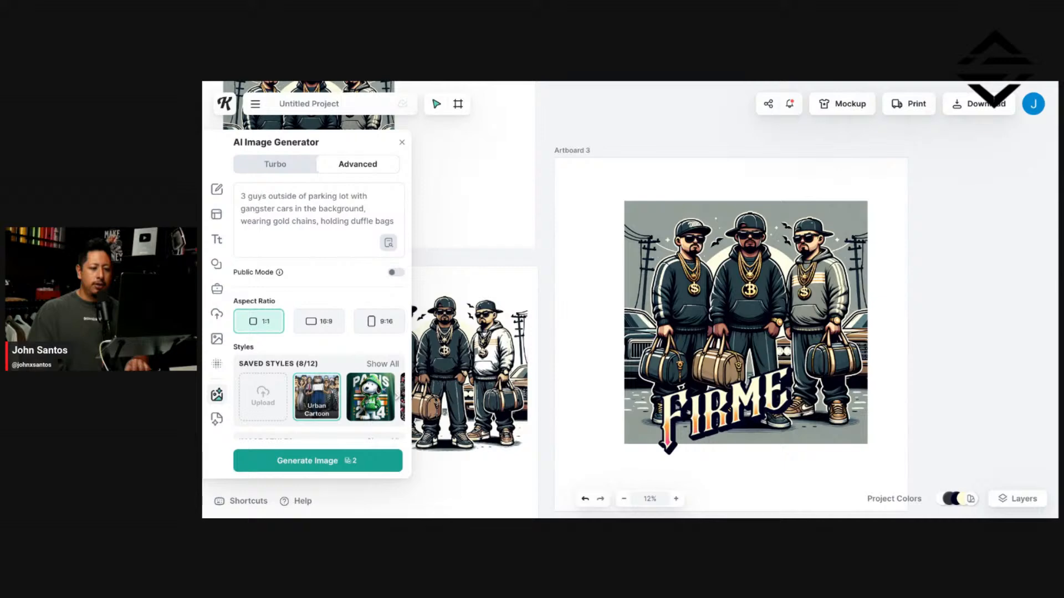
pyautogui.hotkey('ctrl', 'z')
pyautogui.hotkey('ctrl', 'z')
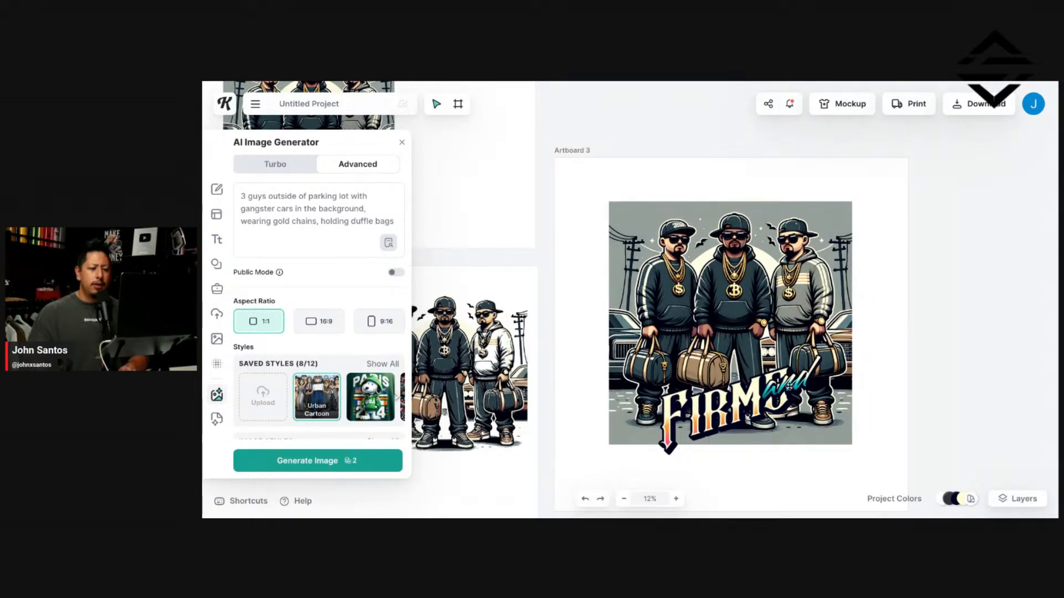
# Step: Replace the script word "and" in the lettering with "Crew"
pyautogui.click(790, 386)
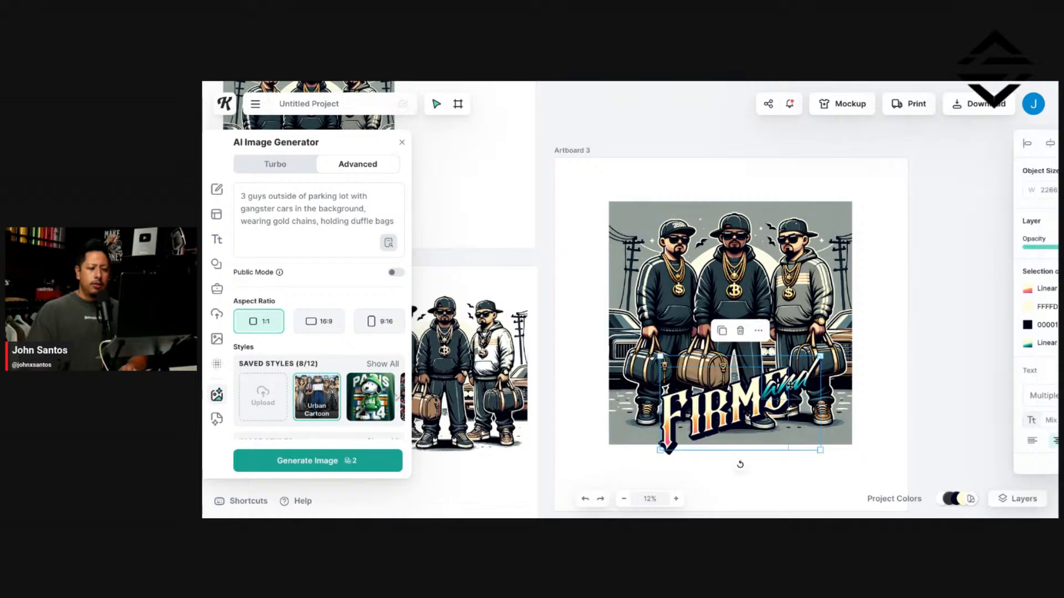
pyautogui.click(790, 385)
pyautogui.doubleClick(798, 382)
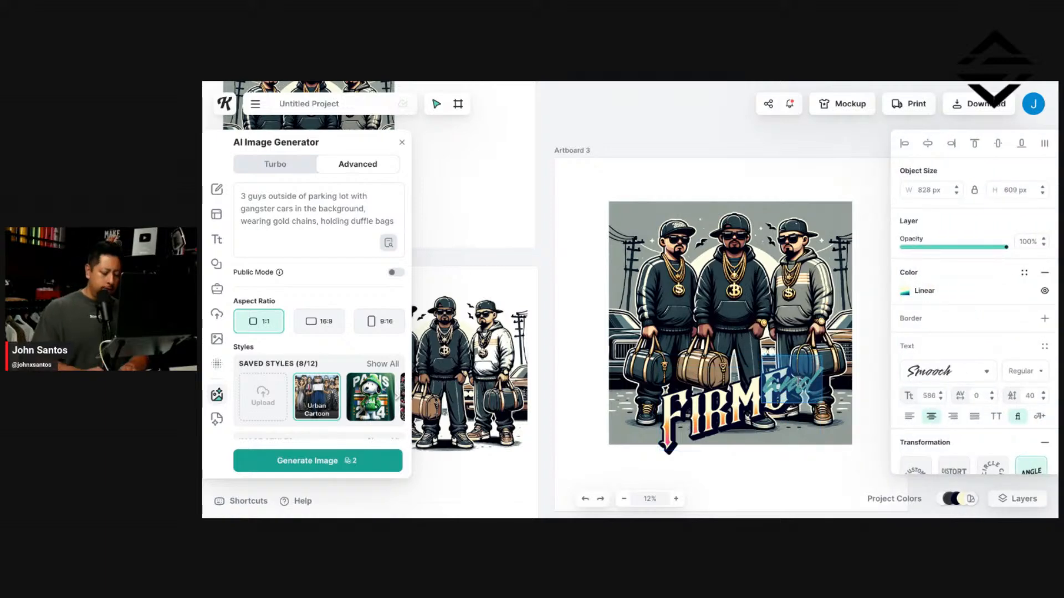
pyautogui.write('Crew')
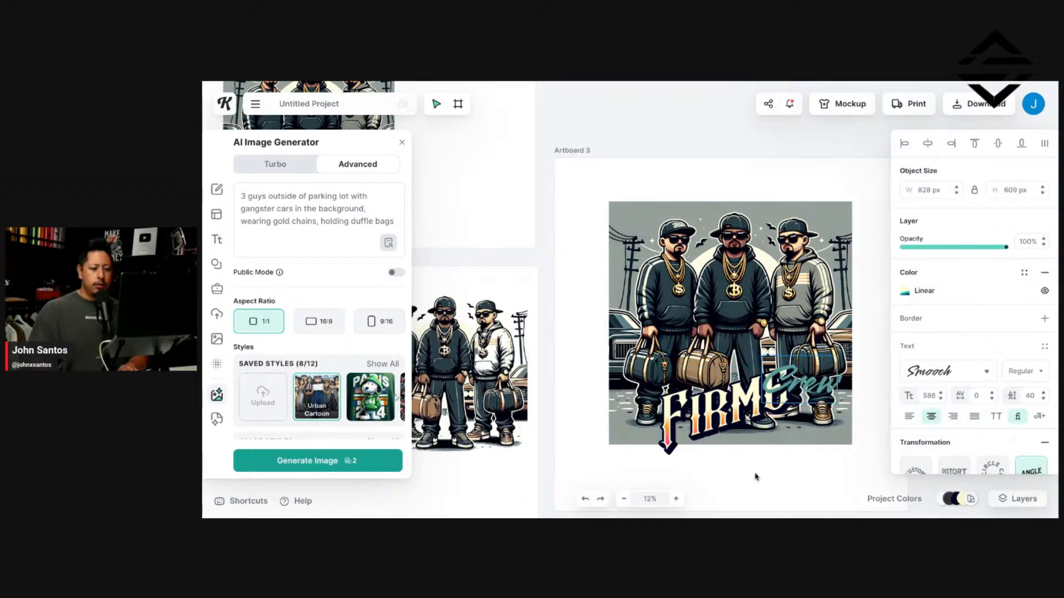
pyautogui.press('Escape')
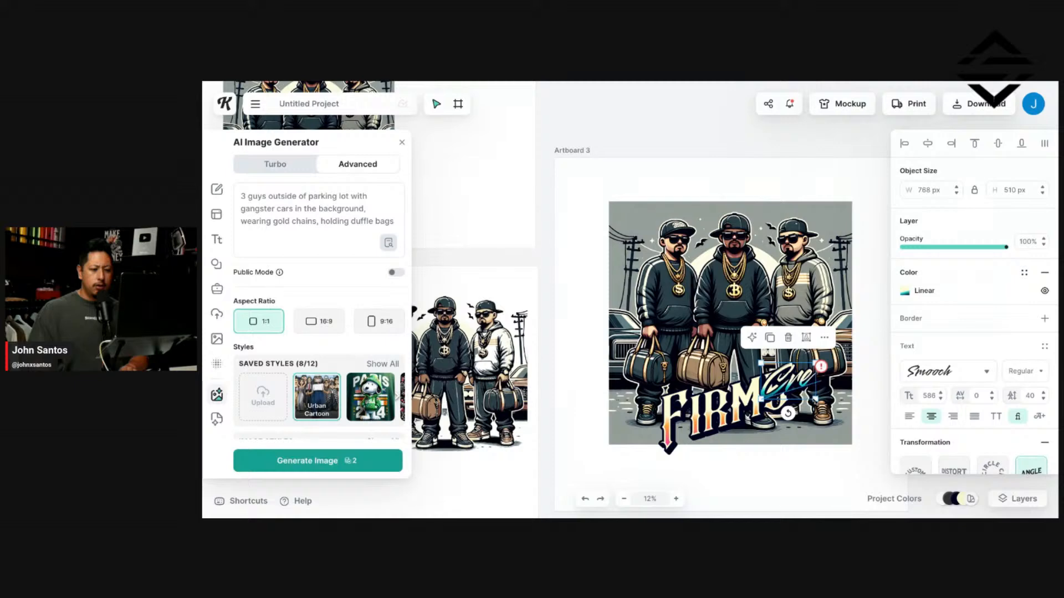
# Step: Set the font size of the script word "Crew" to 300
pyautogui.moveTo(816, 399); pyautogui.dragTo(822, 397)
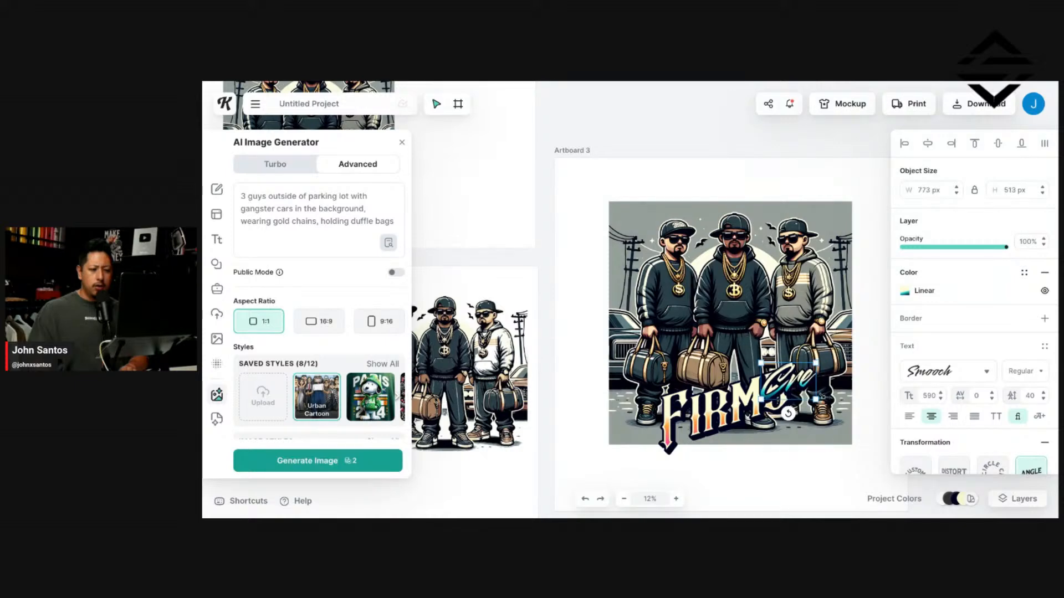
pyautogui.click(933, 396)
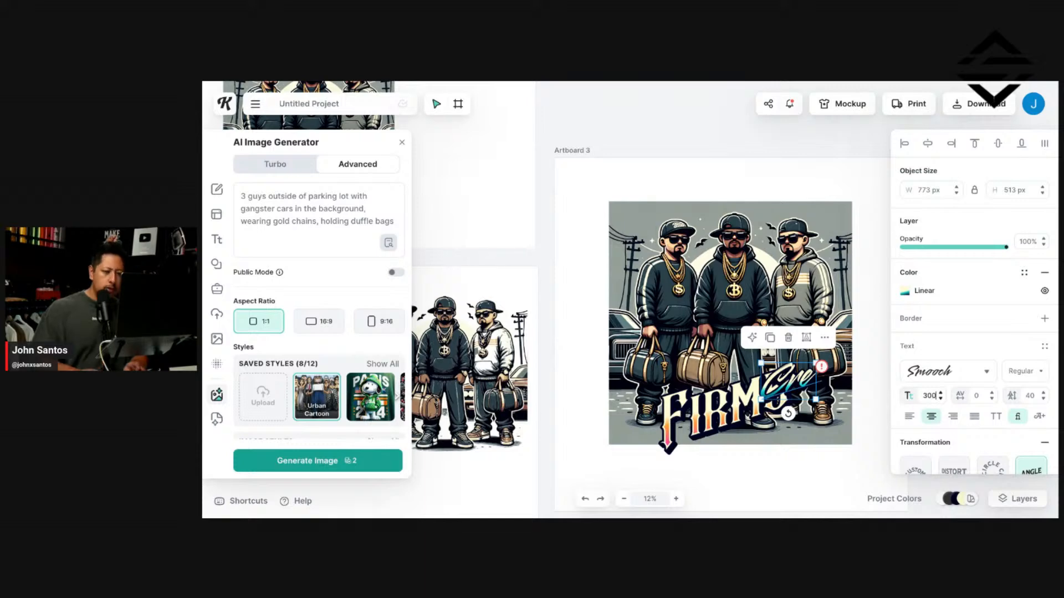
pyautogui.write('300')
pyautogui.press('Return')
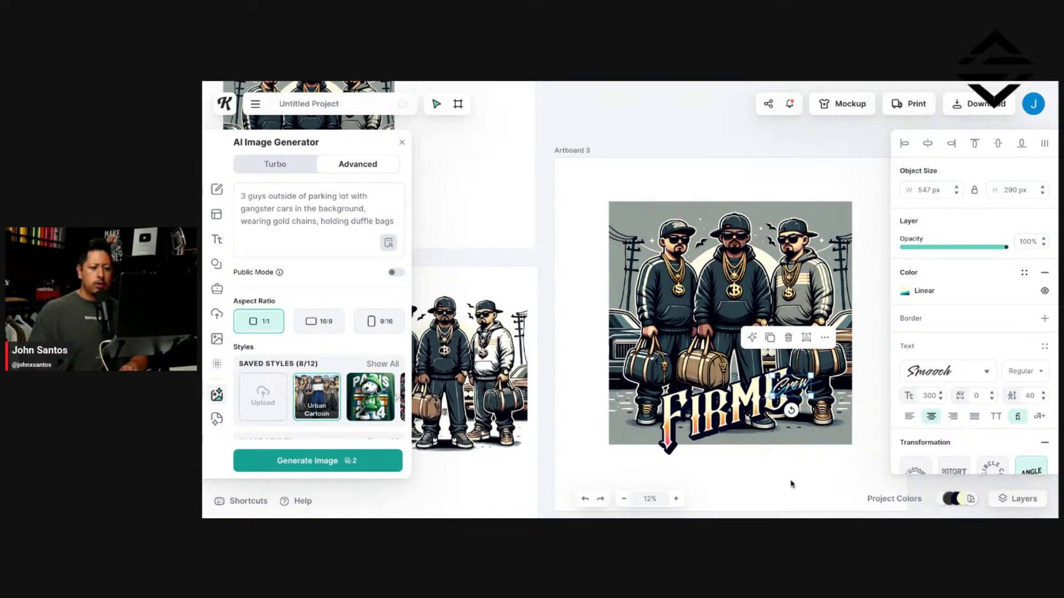
pyautogui.click(790, 483)
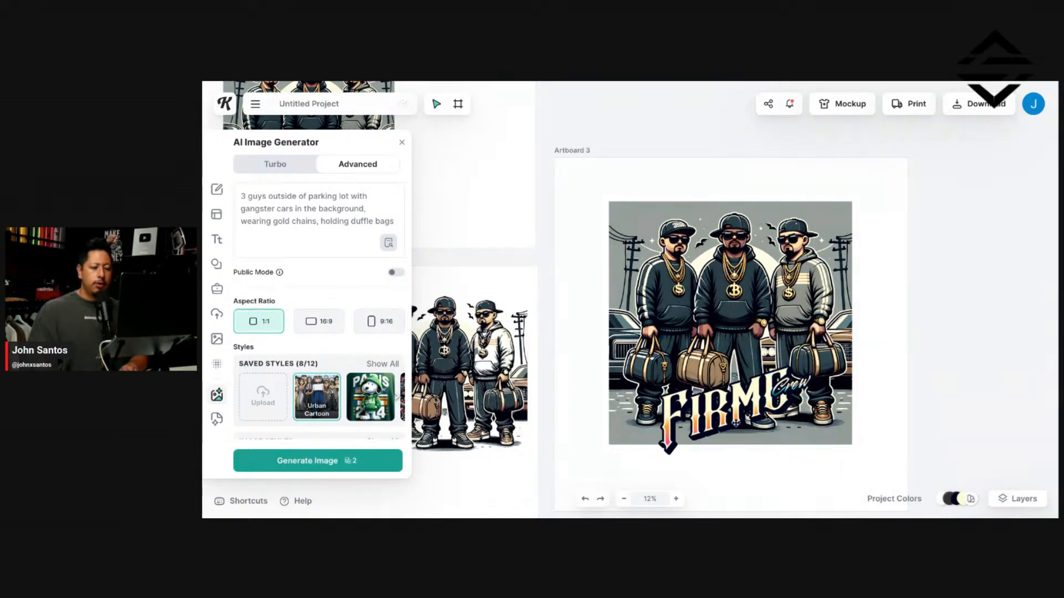
# Step: Rotate the "FIRME Crew" lettering closer to level and place it over the trio's feet along the image's lower edge
pyautogui.moveTo(735, 423)
pyautogui.mouseDown()
pyautogui.moveTo(715, 322)
pyautogui.moveTo(681, 249)
pyautogui.moveTo(734, 432)
pyautogui.mouseUp()
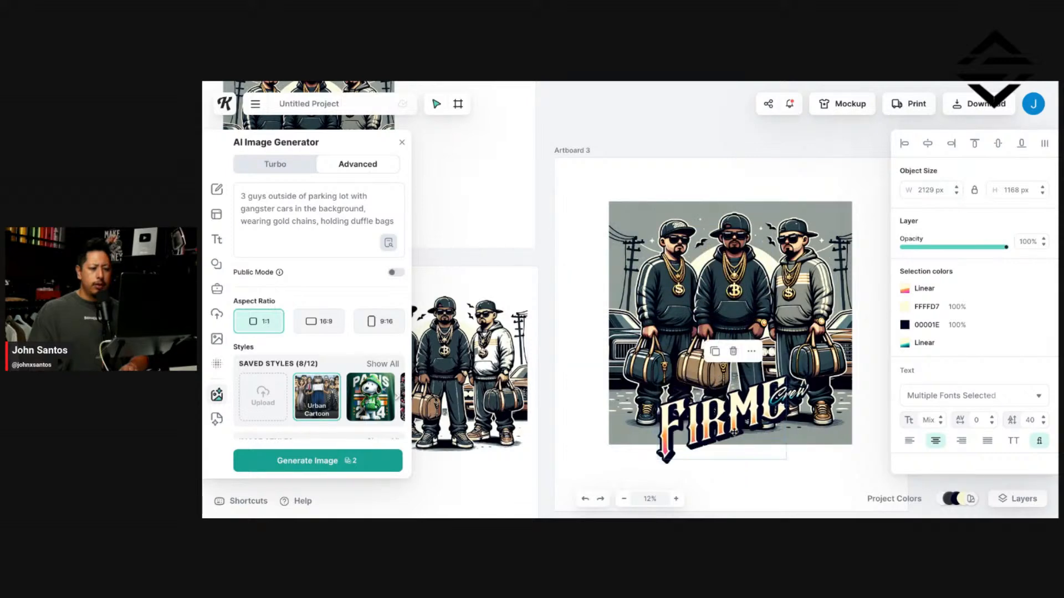
pyautogui.moveTo(736, 472); pyautogui.dragTo(720, 490)
pyautogui.moveTo(724, 424); pyautogui.dragTo(731, 425)
pyautogui.click(832, 465)
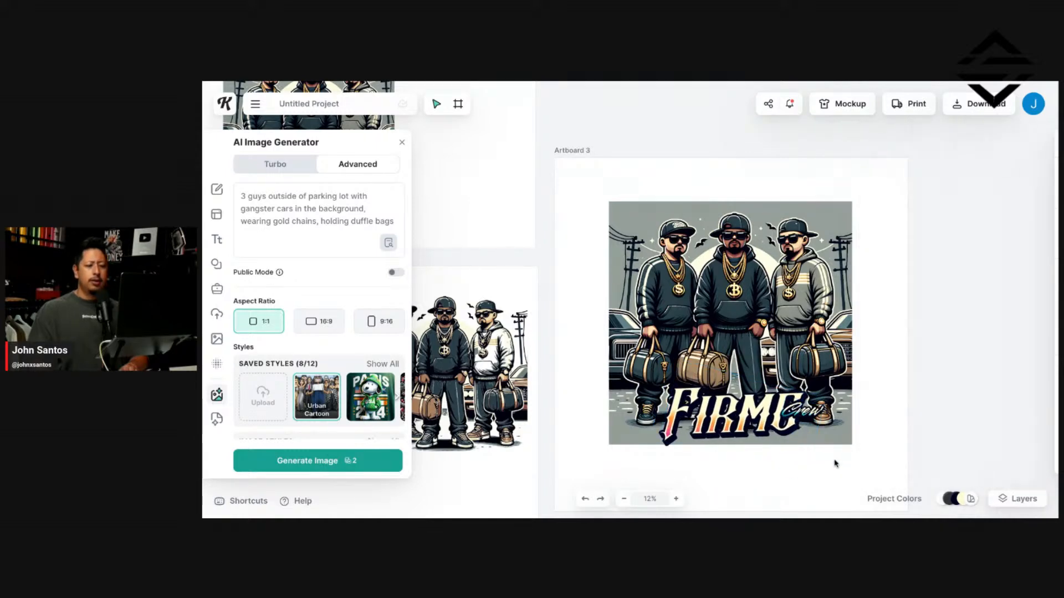
# Step: Examine the finished "FIRME Crew" design up close and alongside the images on the other artboards
pyautogui.scroll(3, 834, 464)
pyautogui.scroll(5, 835, 463)
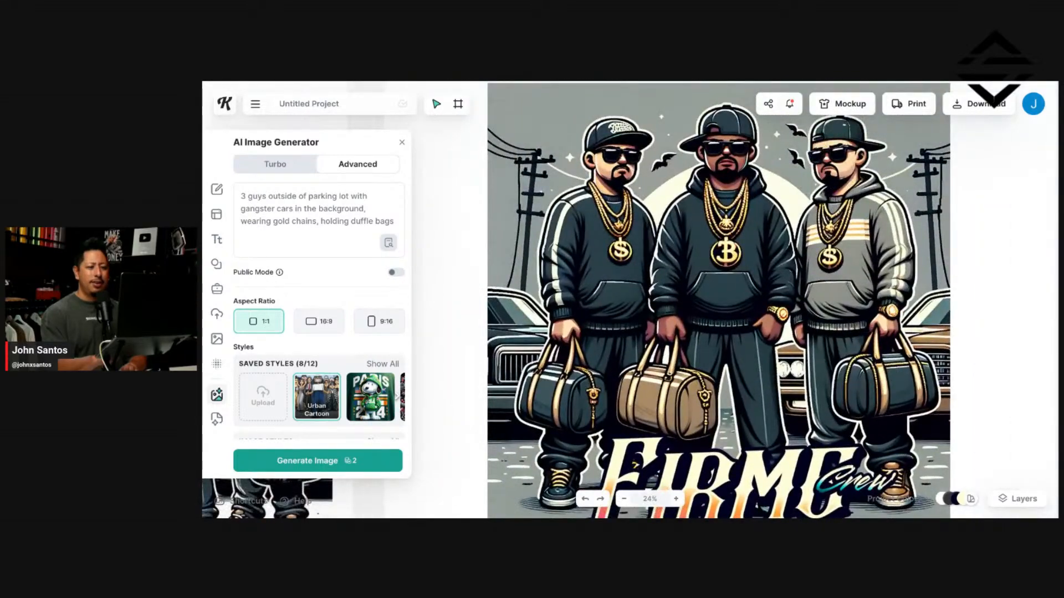
pyautogui.scroll(-3, 826, 460)
pyautogui.scroll(-1, 764, 379)
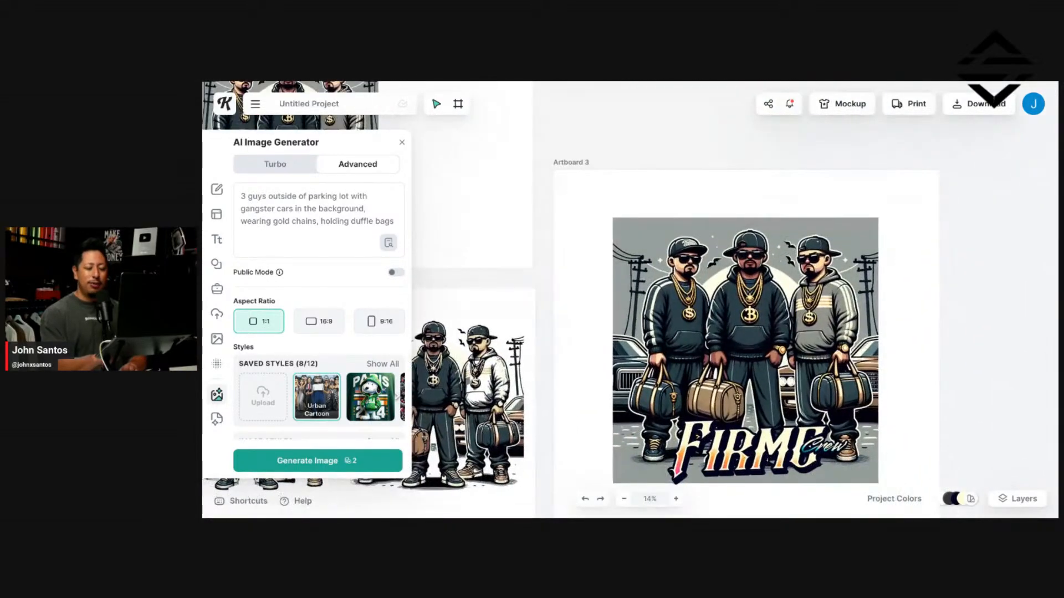
pyautogui.scroll(-3, 818, 461)
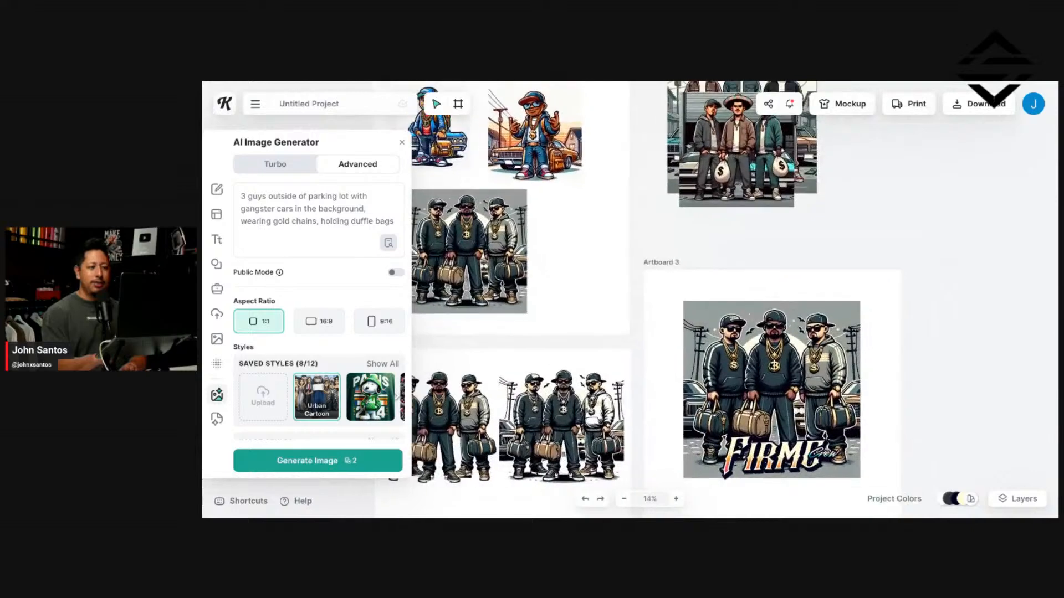
pyautogui.moveTo(837, 245); pyautogui.dragTo(922, 303)
pyautogui.click(620, 188)
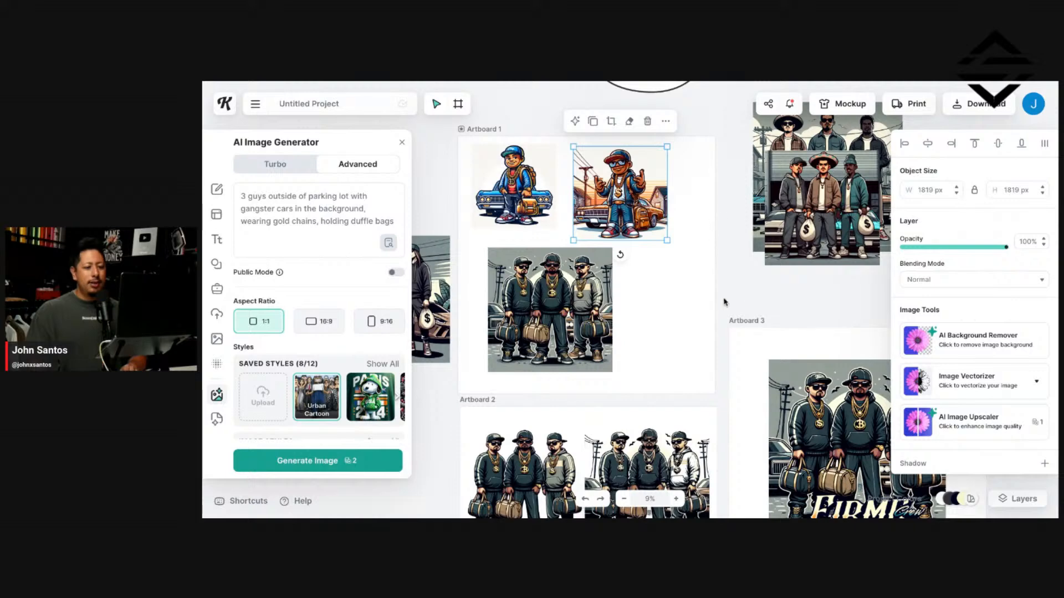
pyautogui.moveTo(724, 302); pyautogui.dragTo(649, 210)
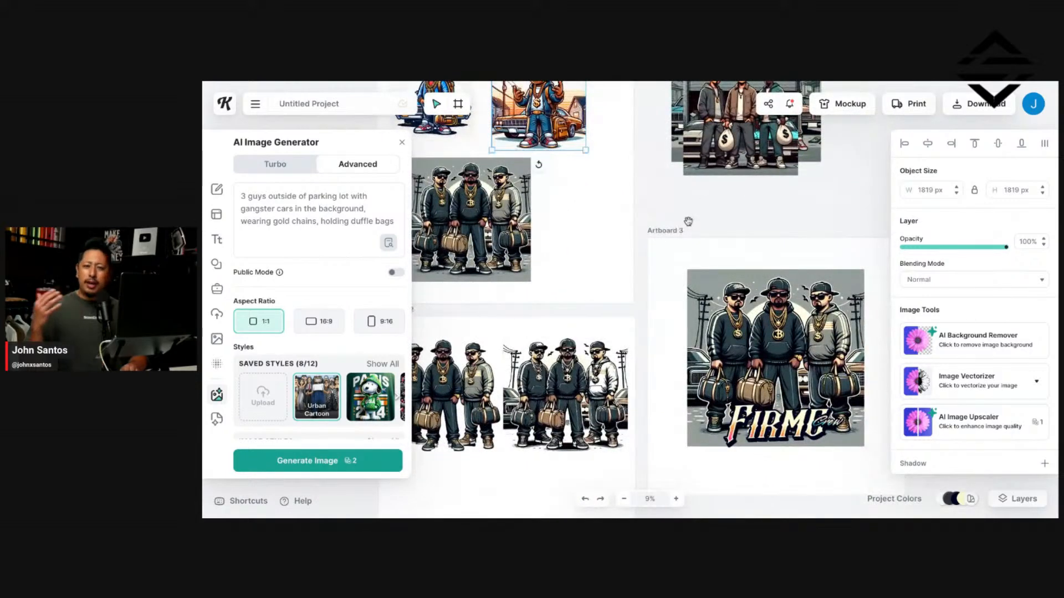
pyautogui.moveTo(719, 222); pyautogui.dragTo(662, 175)
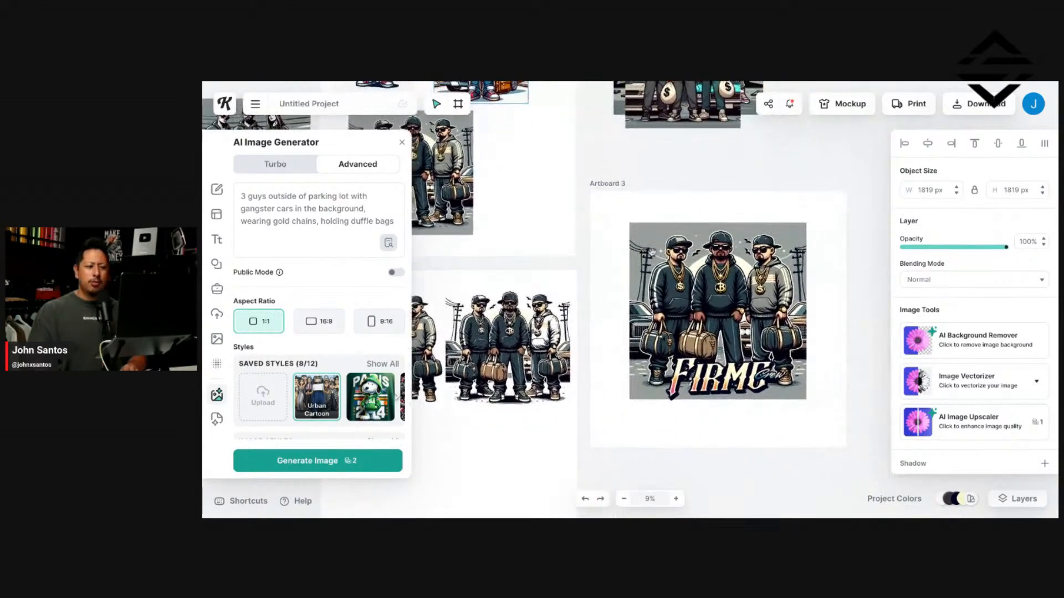
# Step: Enlarge the trio image and lettering together to about 4616 × 5145 px so they nearly fill Artboard 3
pyautogui.moveTo(614, 211); pyautogui.dragTo(849, 466)
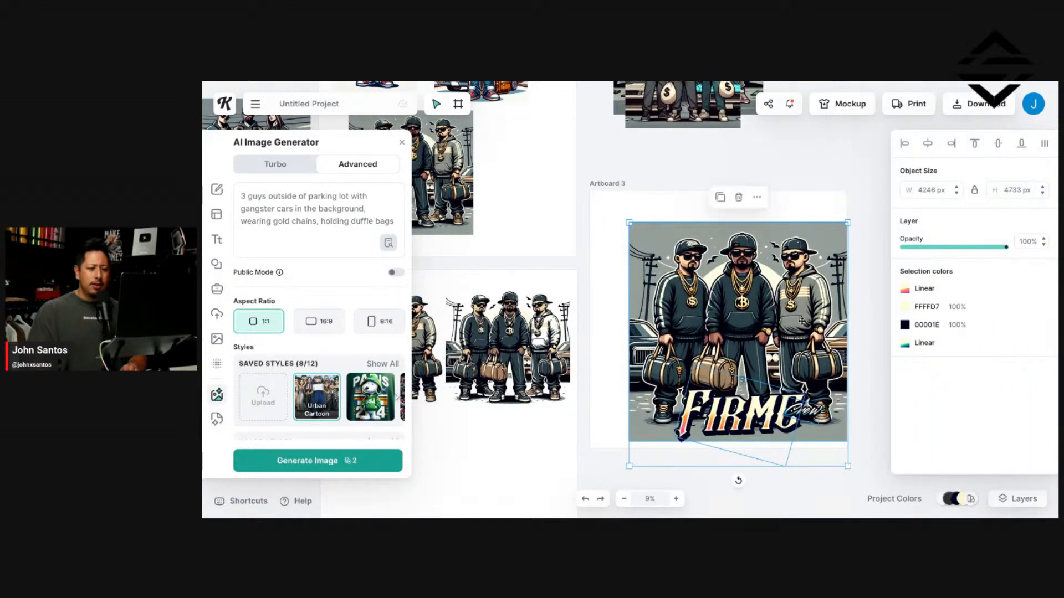
pyautogui.moveTo(787, 298); pyautogui.dragTo(775, 282)
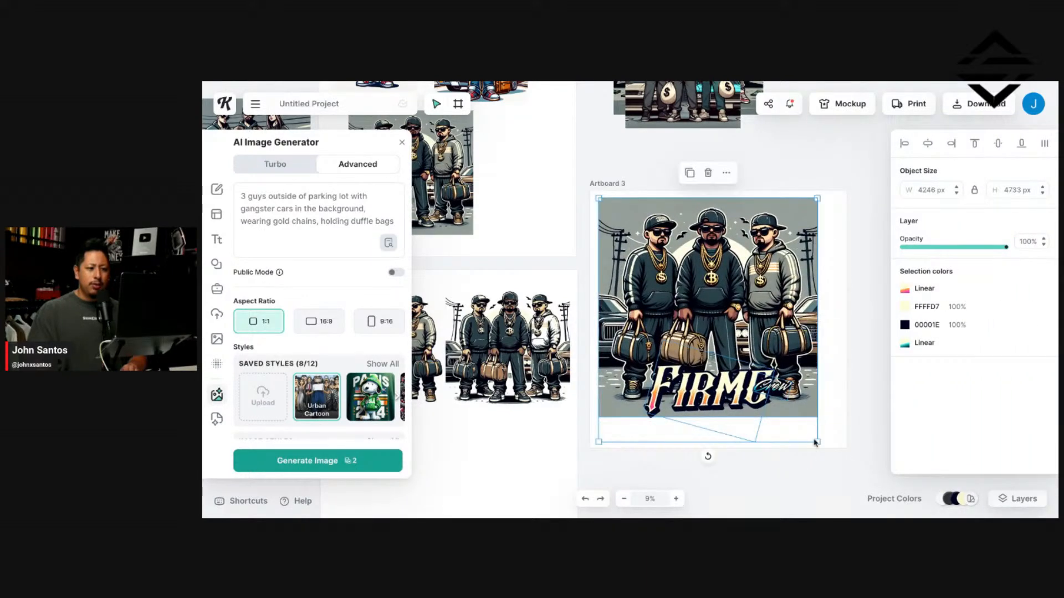
pyautogui.moveTo(817, 442); pyautogui.dragTo(835, 464)
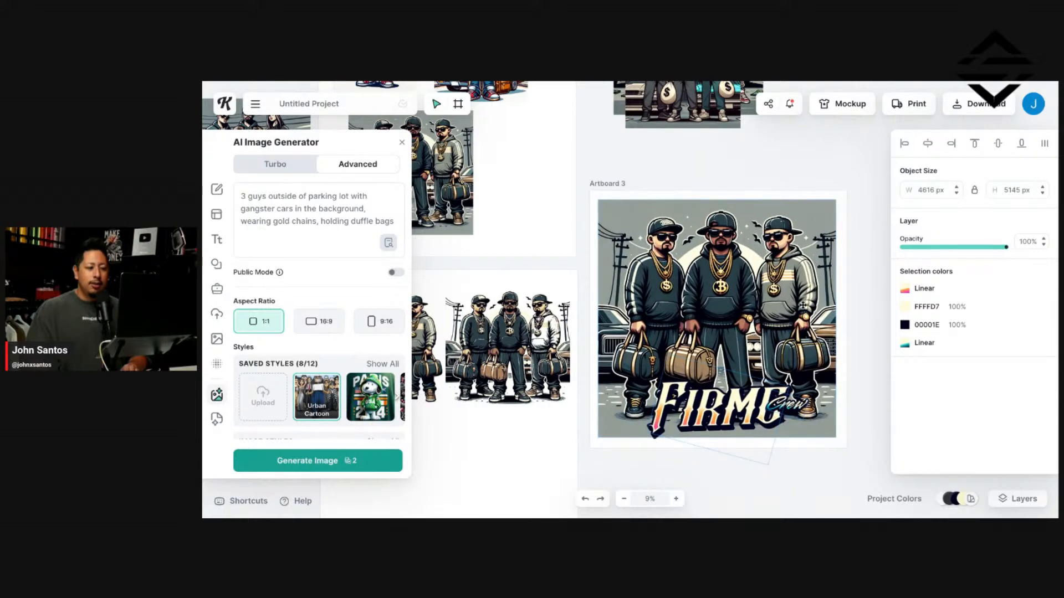
pyautogui.click(876, 261)
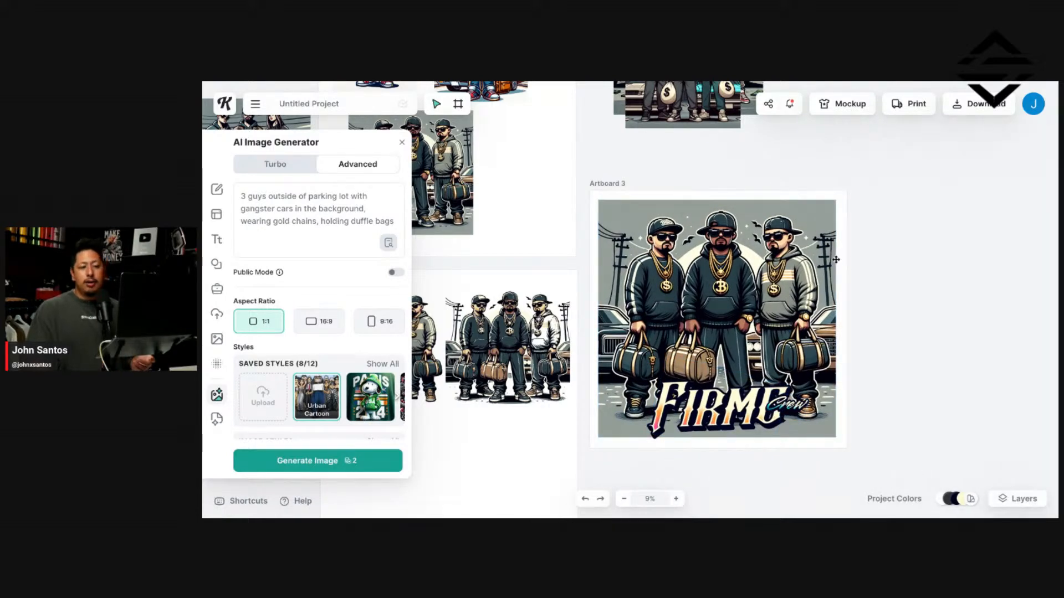
# Step: Create a mockup from Artboard 3
pyautogui.click(855, 106)
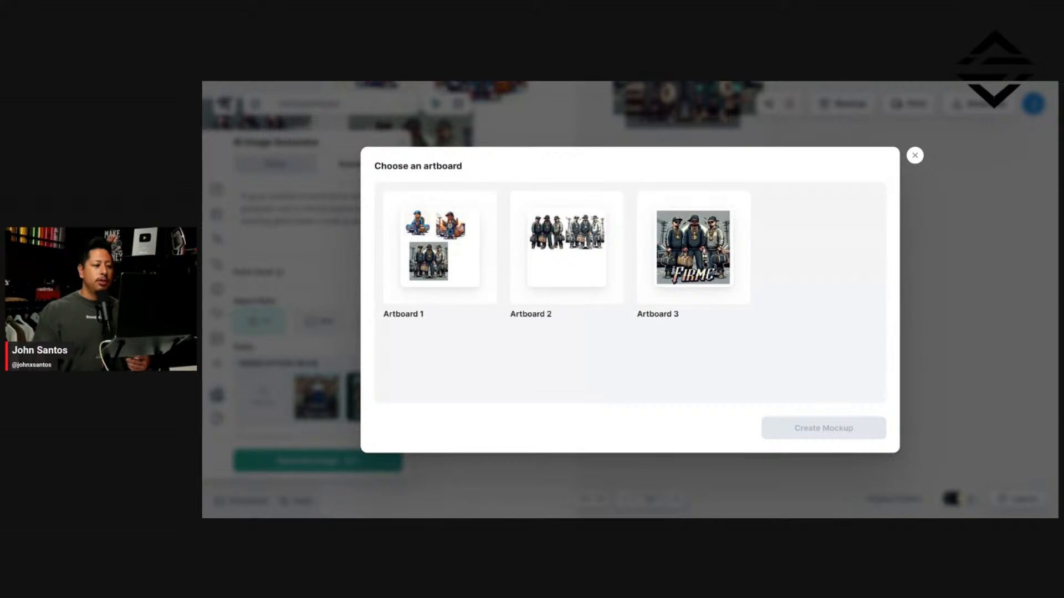
pyautogui.click(731, 244)
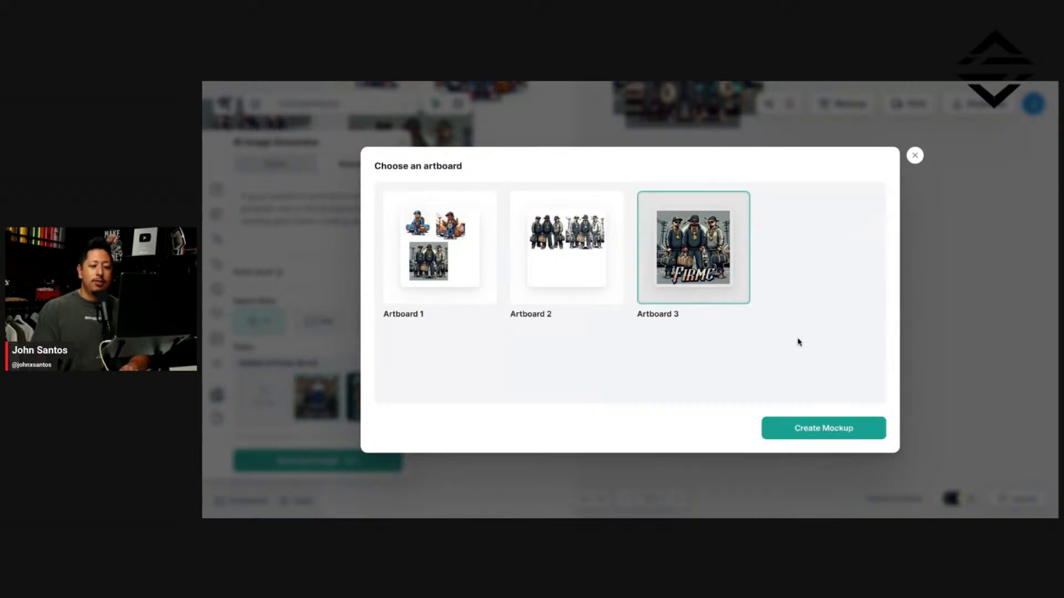
pyautogui.click(834, 430)
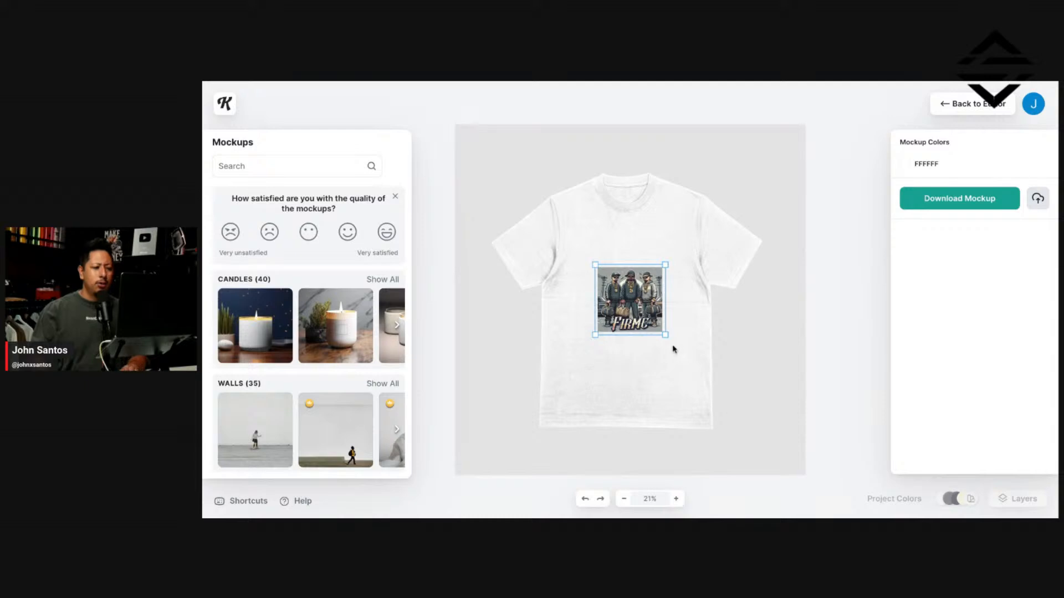
# Step: Enlarge the design and place it on the shirt's chest, and recolour the T-shirt to near-black 0C0C0C
pyautogui.moveTo(666, 335); pyautogui.dragTo(653, 304)
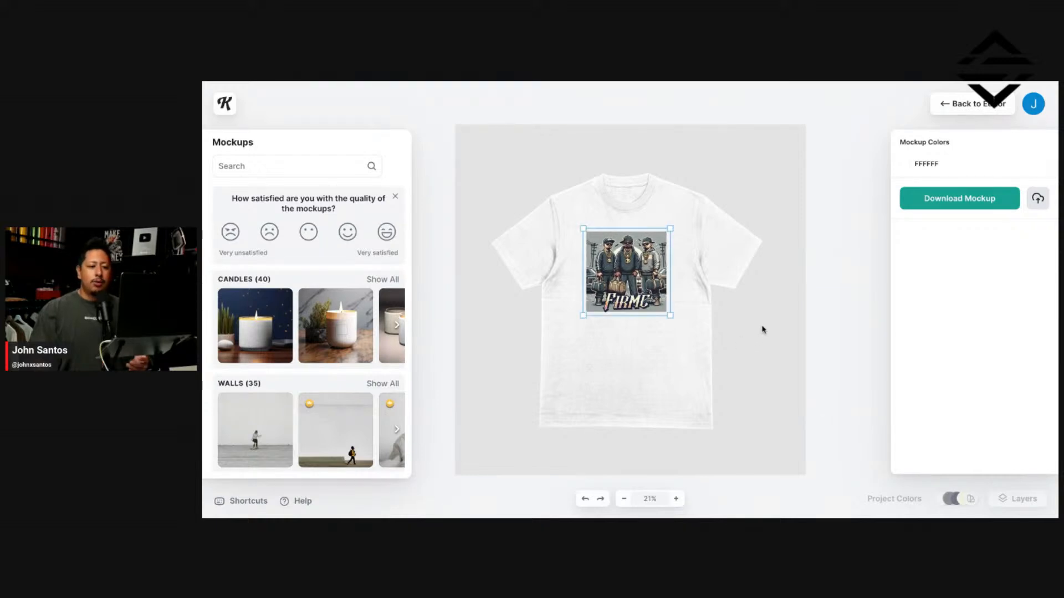
pyautogui.click(905, 164)
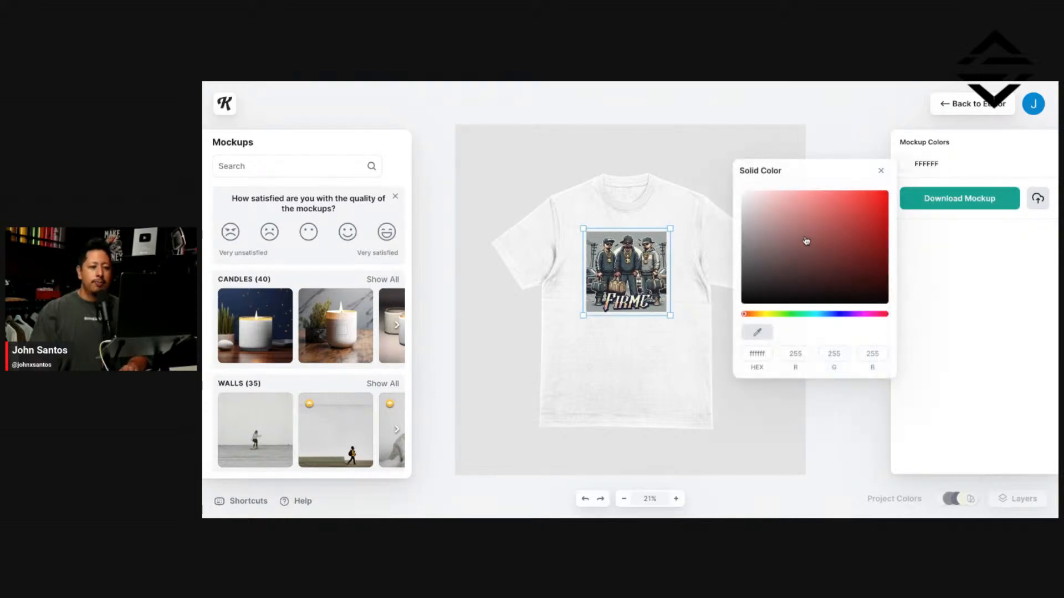
pyautogui.click(762, 254)
pyautogui.moveTo(762, 254); pyautogui.dragTo(740, 292)
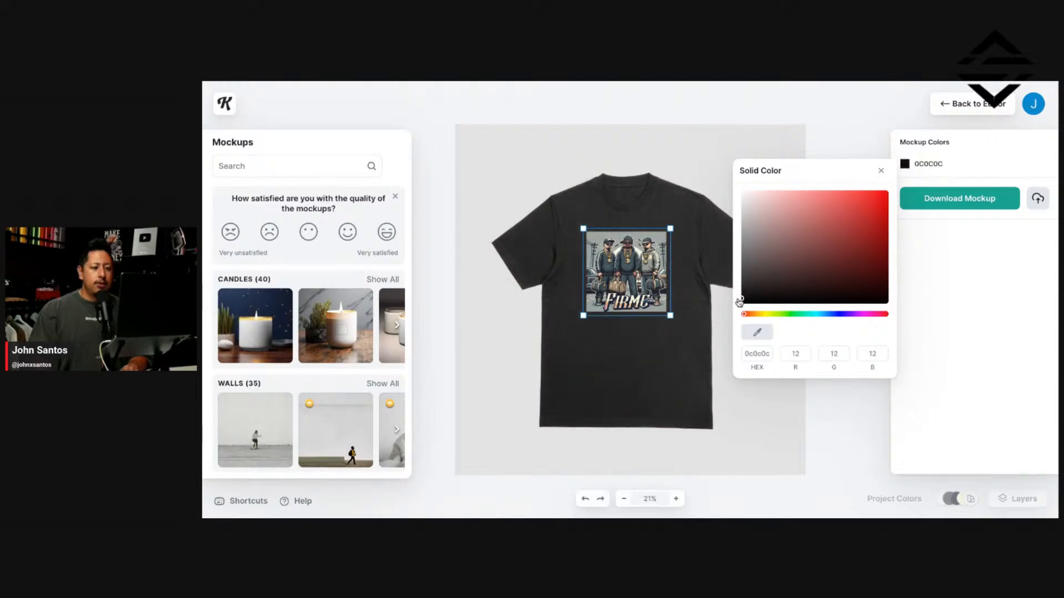
pyautogui.click(710, 168)
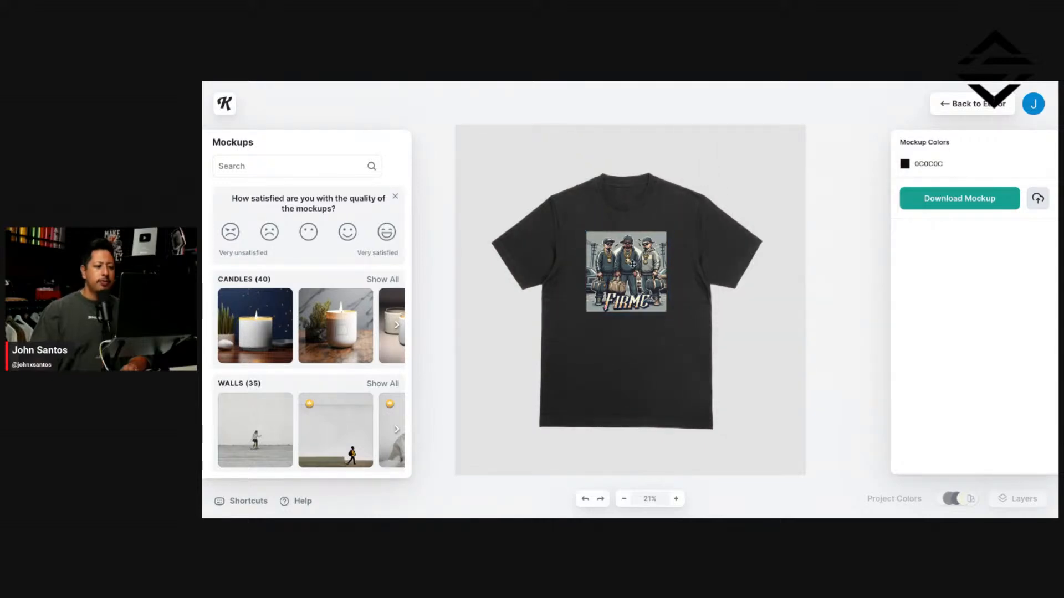
# Step: Inspect the print on the dark T-shirt, save the mockup to the uploads, and return to the editor
pyautogui.scroll(5, 632, 263)
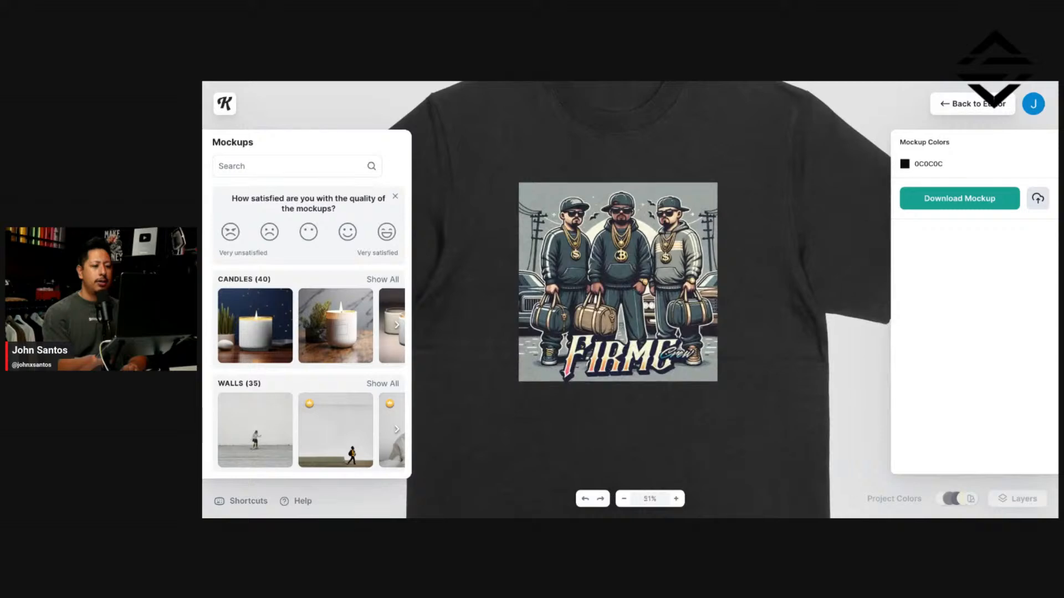
pyautogui.scroll(-1, 637, 308)
pyautogui.scroll(-5, 636, 308)
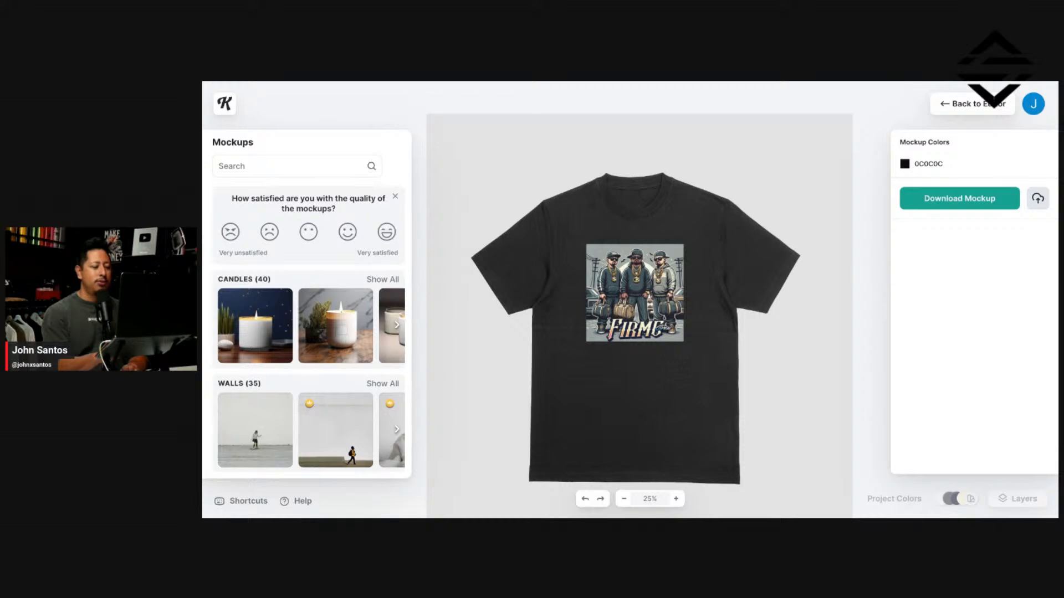
pyautogui.scroll(5, 628, 308)
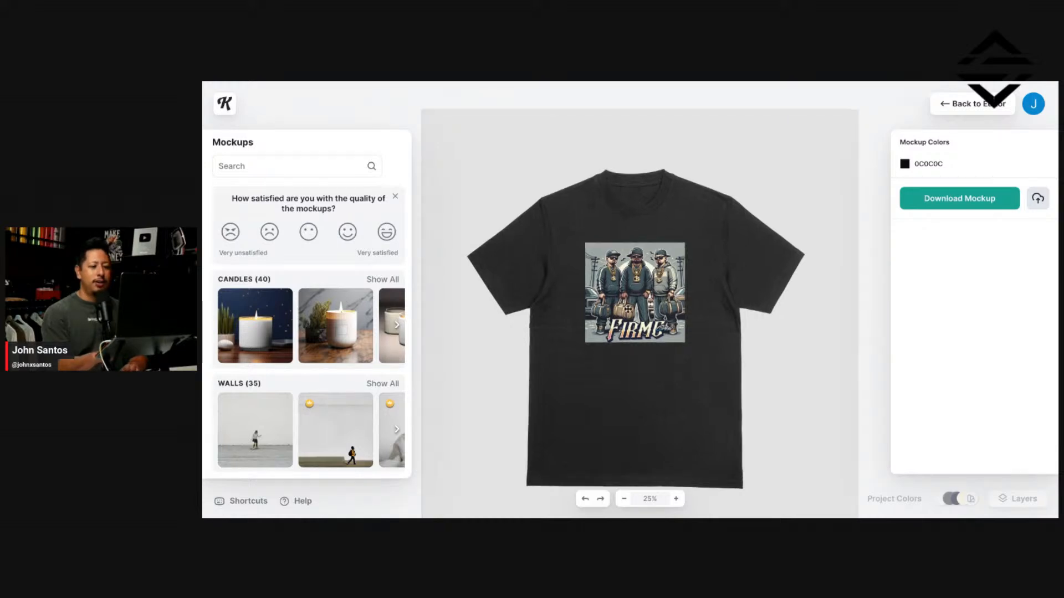
pyautogui.scroll(-3, 628, 309)
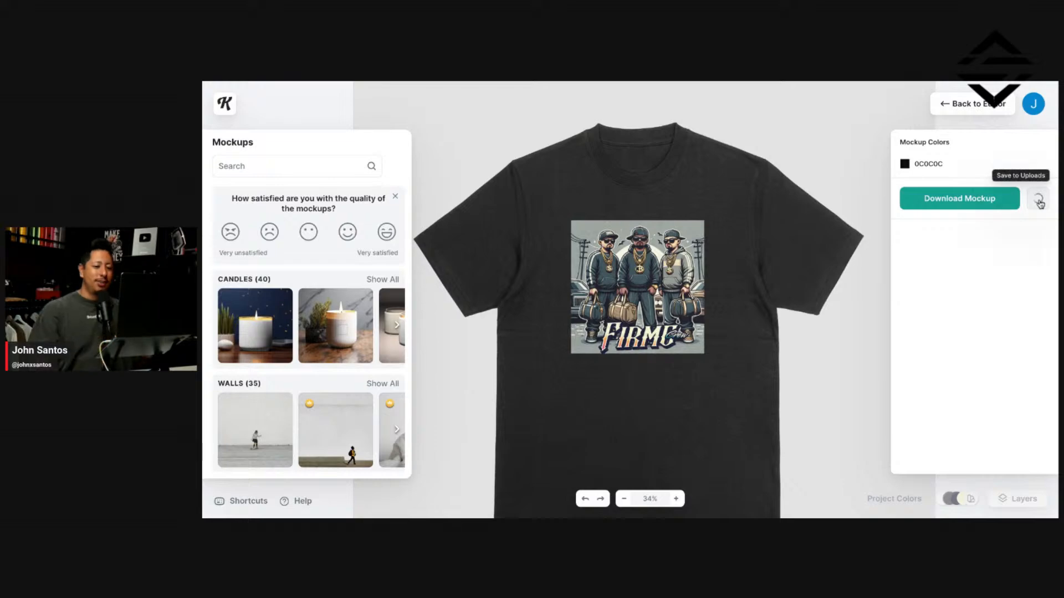
pyautogui.click(1039, 201)
pyautogui.click(990, 206)
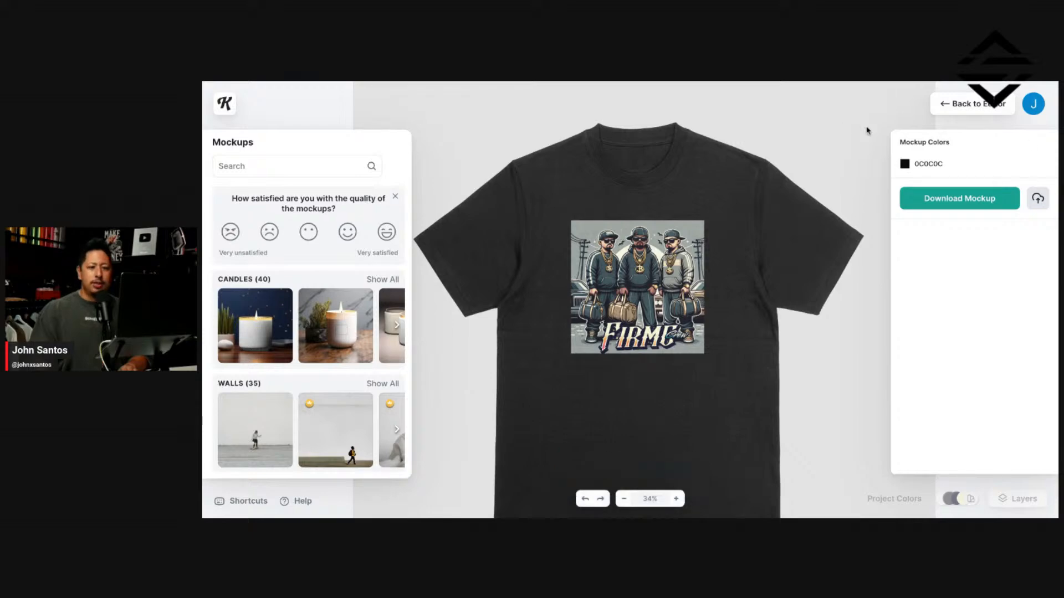
pyautogui.click(981, 104)
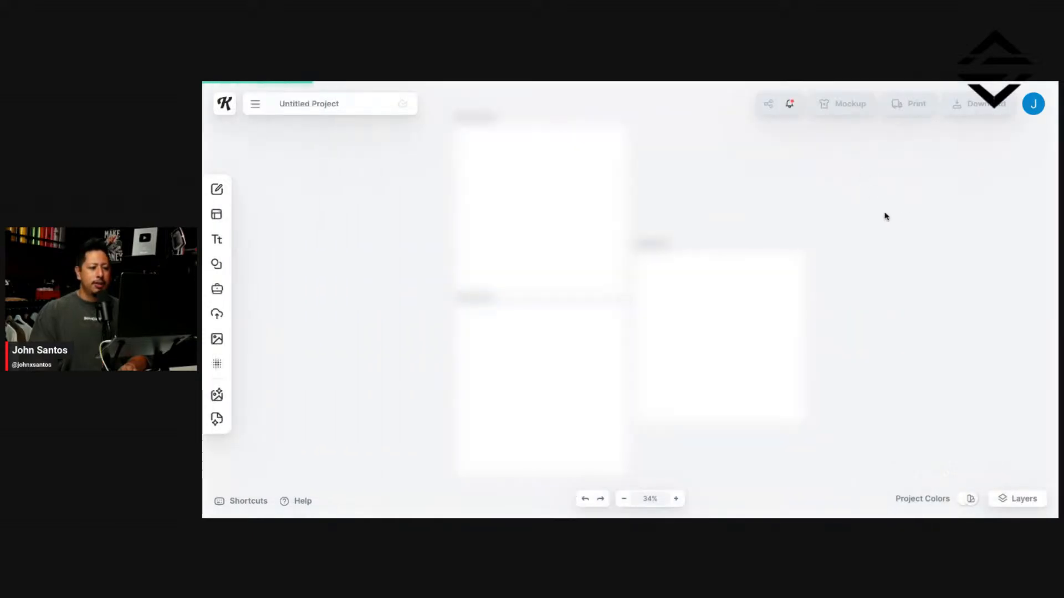
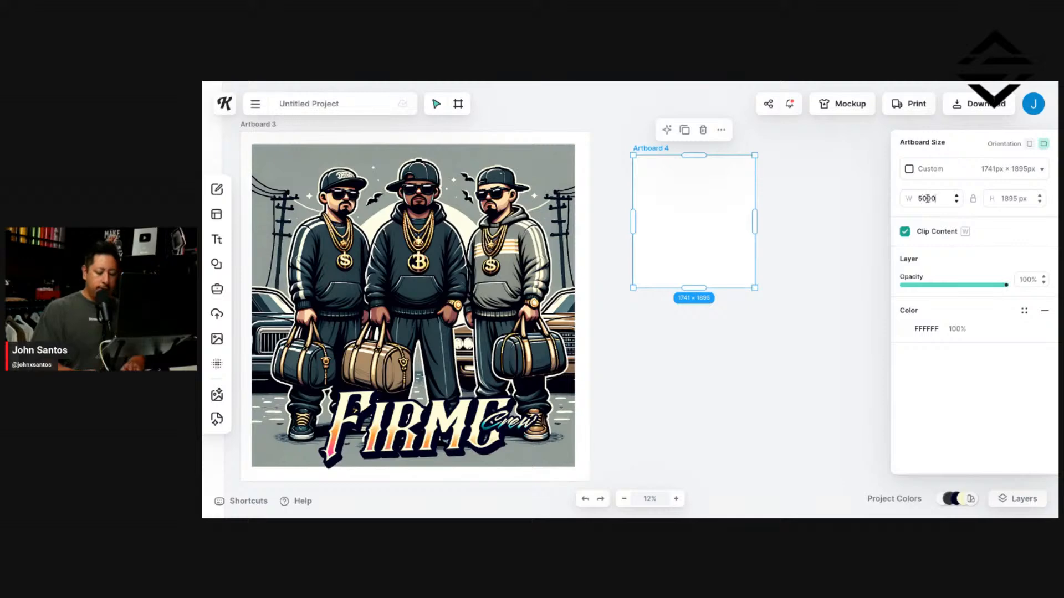
# Step: Set the size of Artboard 4 to 5000 × 5000 px
pyautogui.click(1004, 195)
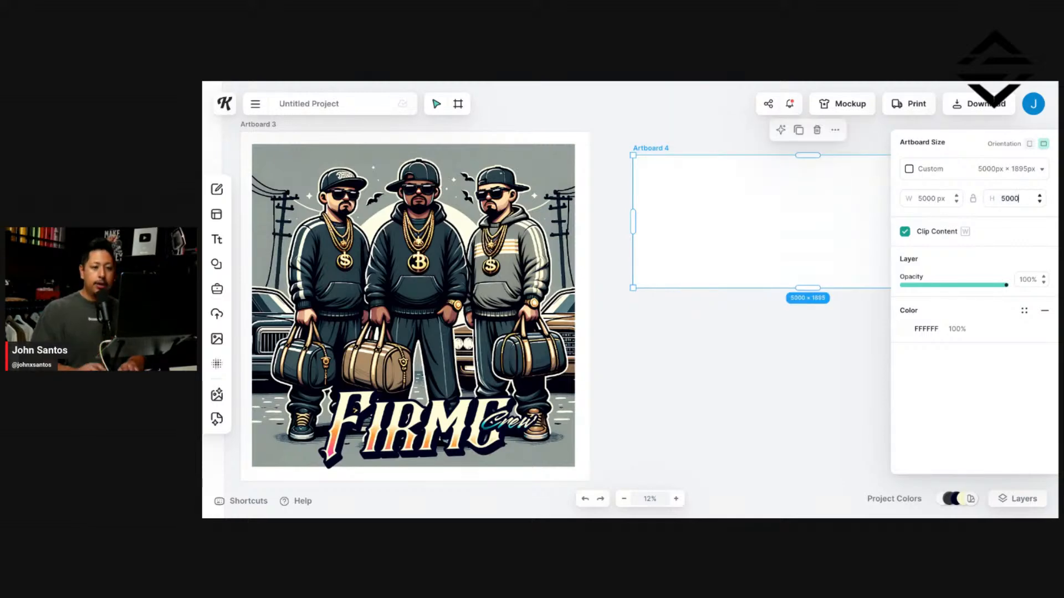
pyautogui.press('Return')
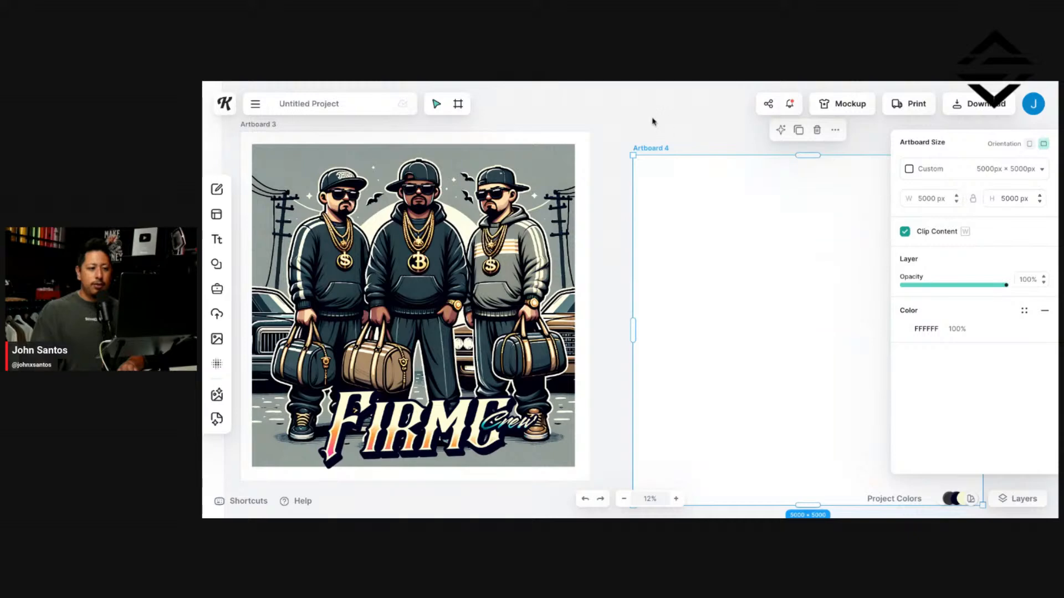
pyautogui.moveTo(715, 225); pyautogui.dragTo(664, 211)
pyautogui.click(726, 199)
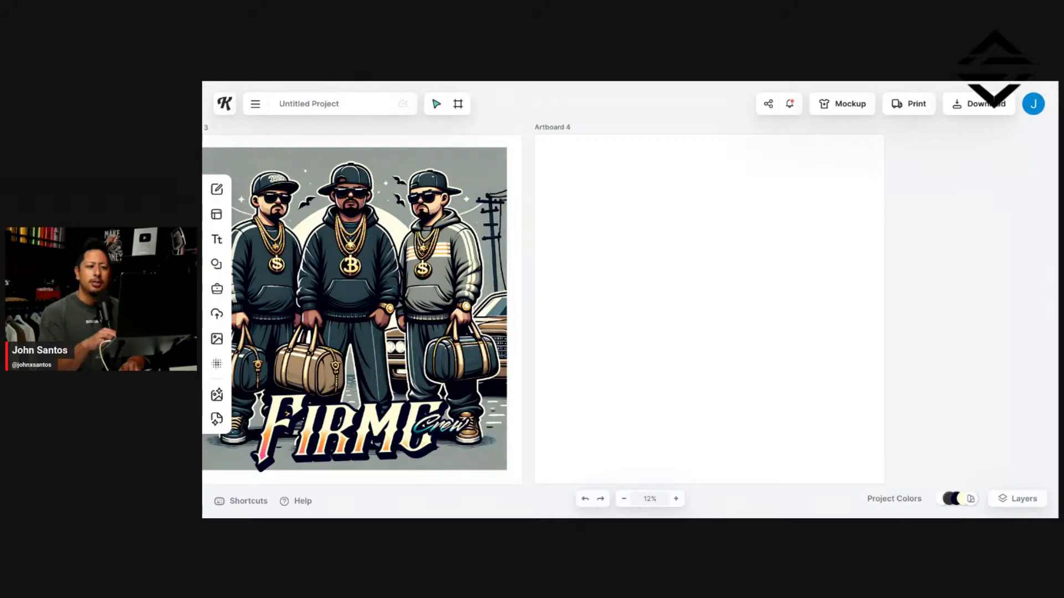
pyautogui.scroll(-2, 630, 300)
pyautogui.hscroll(2, 630, 299)
pyautogui.scroll(1, 630, 299)
pyautogui.hscroll(-1, 630, 299)
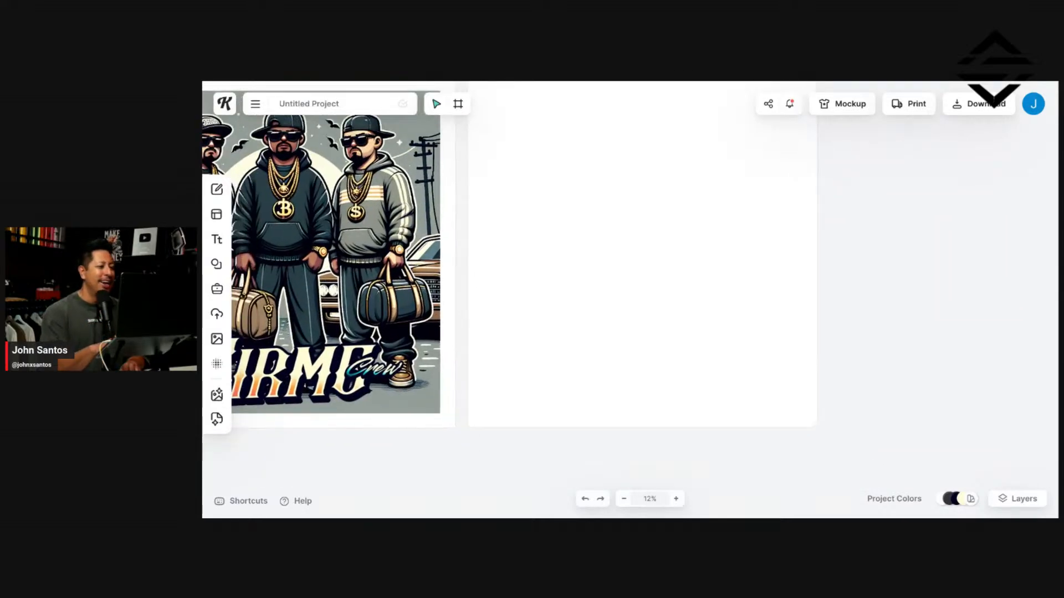
# Step: Copy the Firme Crew lettering from Artboard 3 and paste it onto the blank Artboard 4
pyautogui.scroll(-1, 376, 344)
pyautogui.hscroll(-2, 376, 344)
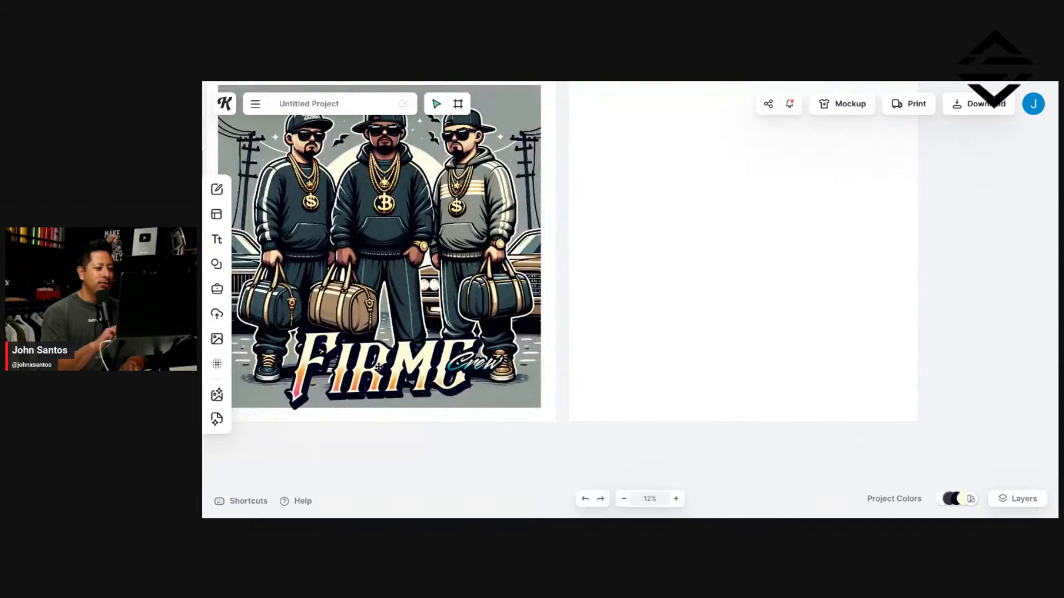
pyautogui.click(379, 367)
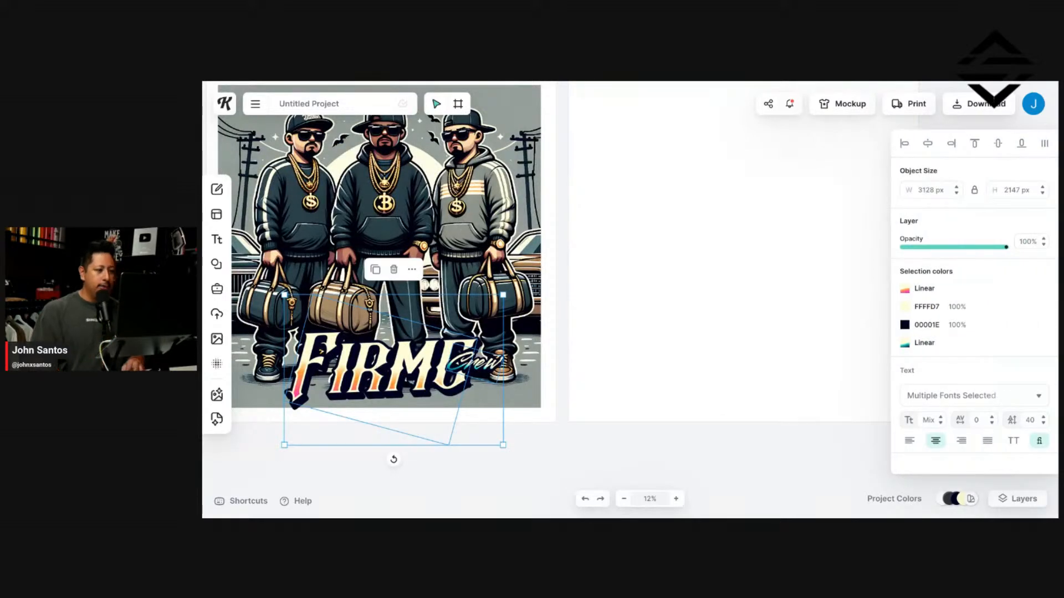
pyautogui.click(654, 301)
pyautogui.hscroll(3, 637, 286)
pyautogui.scroll(1, 638, 285)
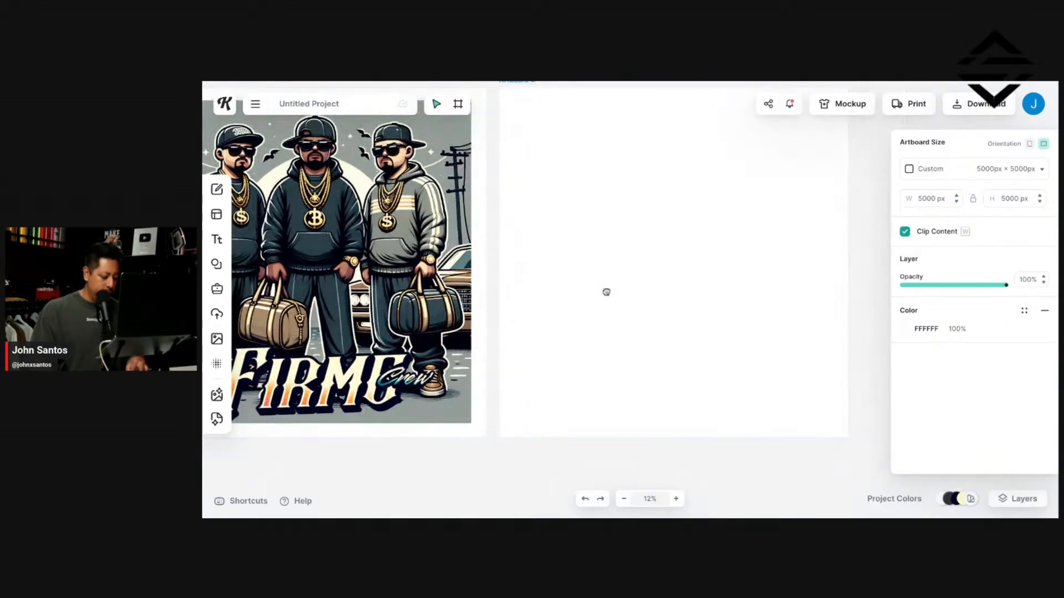
pyautogui.hotkey('ctrl', 'v')
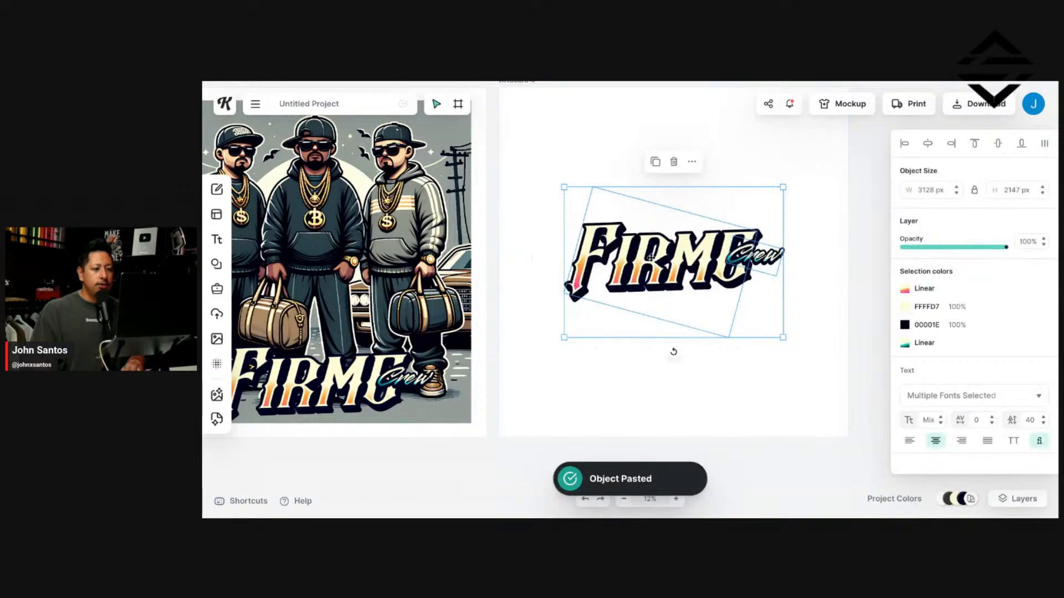
pyautogui.click(874, 250)
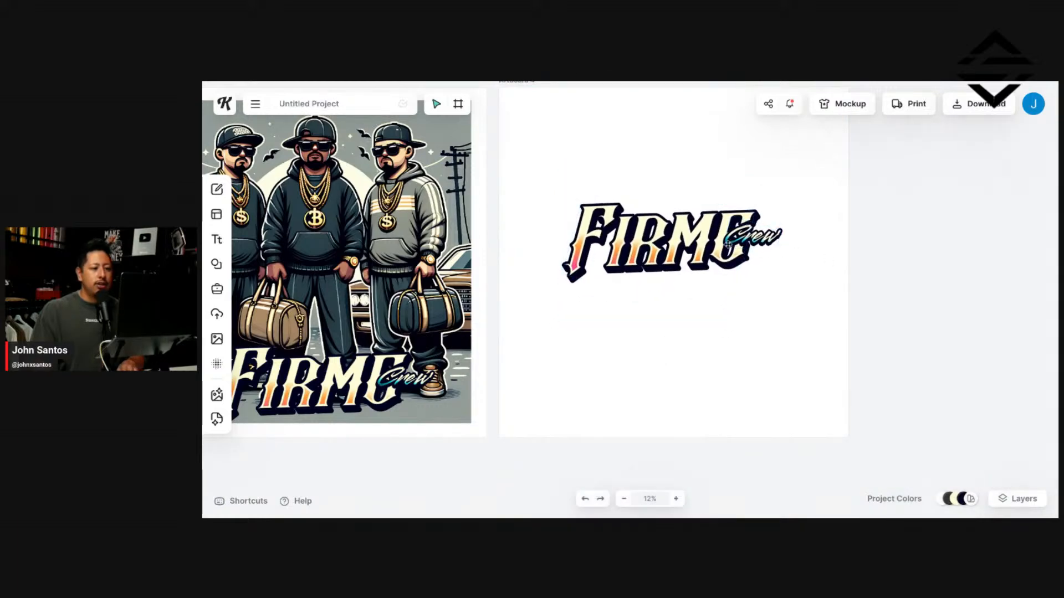
# Step: Enlarge the pasted Firme Crew lettering to nearly the full width of Artboard 4 and position it slightly above the middle
pyautogui.click(614, 281)
pyautogui.moveTo(561, 318); pyautogui.dragTo(528, 342)
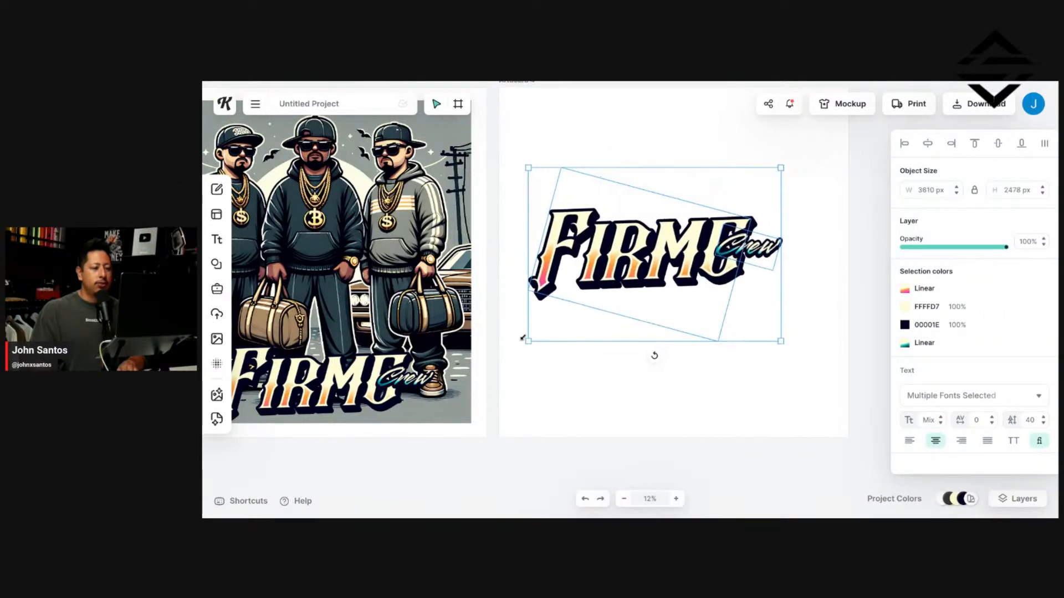
pyautogui.moveTo(782, 168); pyautogui.dragTo(803, 155)
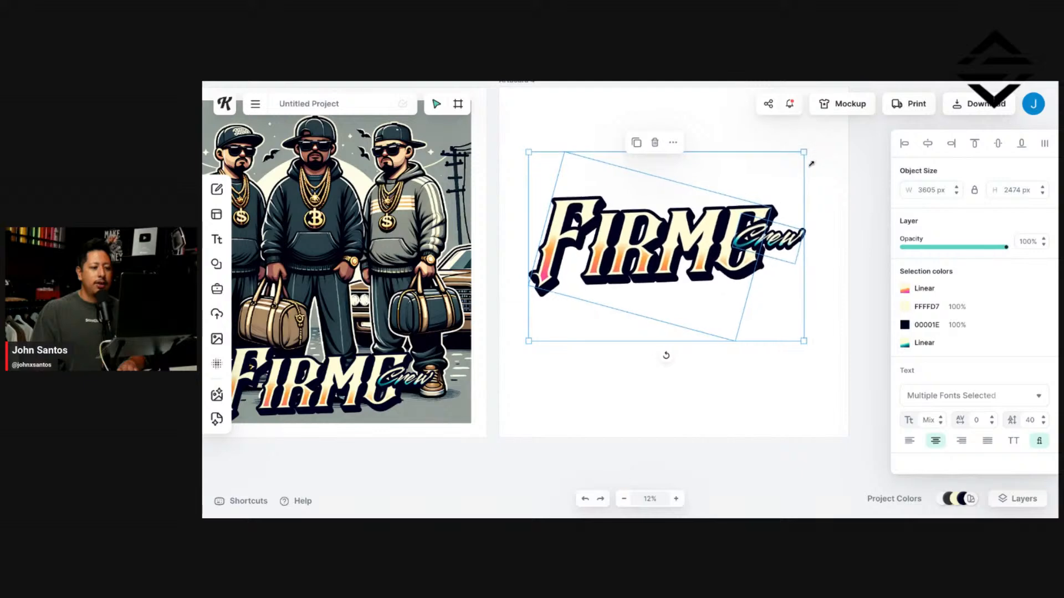
pyautogui.moveTo(725, 252); pyautogui.dragTo(736, 253)
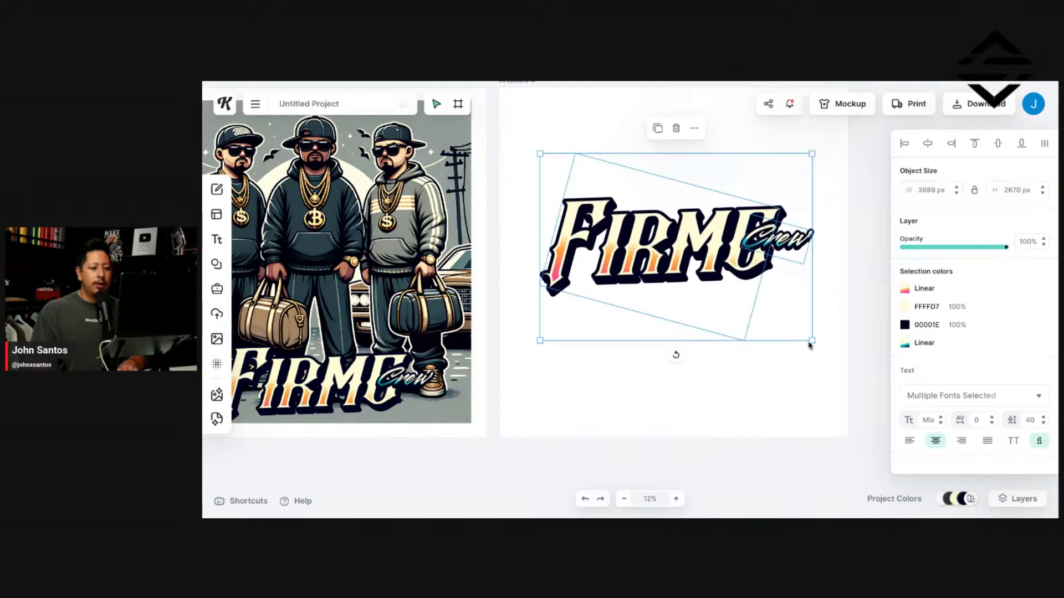
pyautogui.moveTo(823, 355); pyautogui.dragTo(838, 369)
pyautogui.moveTo(693, 280); pyautogui.dragTo(683, 281)
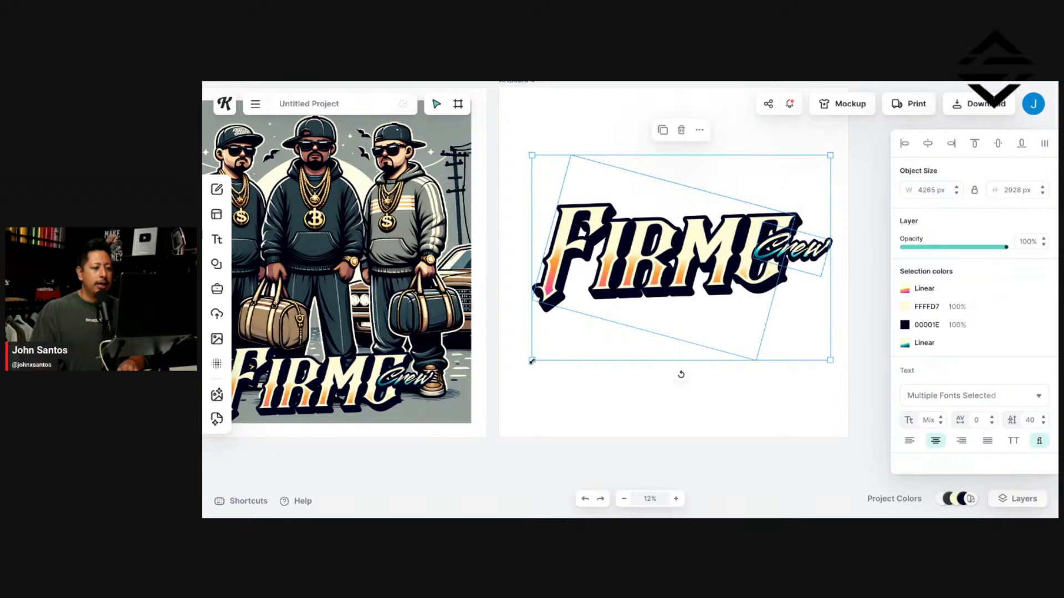
pyautogui.moveTo(532, 361); pyautogui.dragTo(511, 375)
pyautogui.click(534, 363)
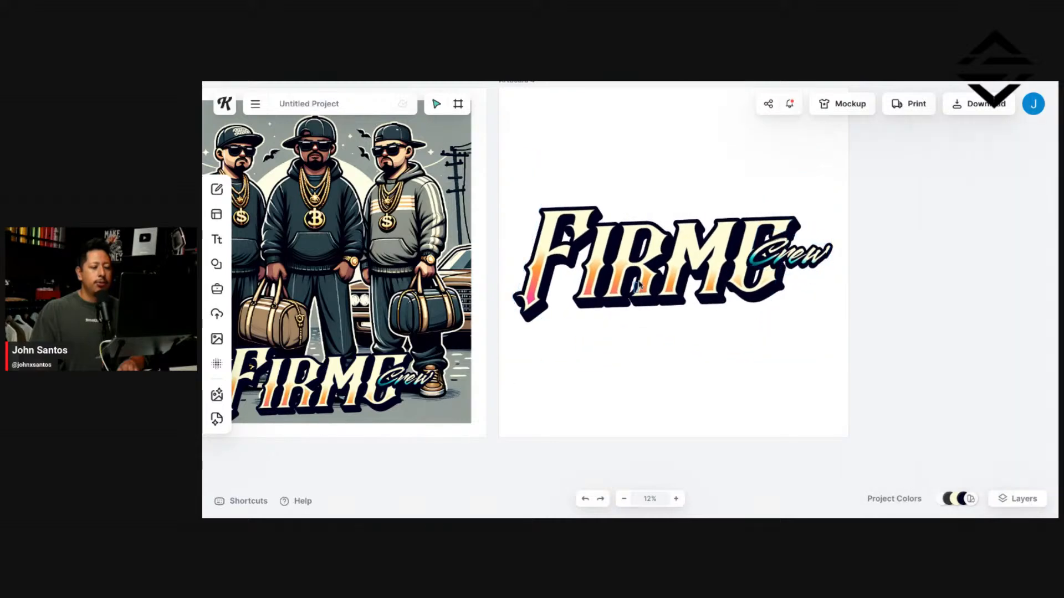
pyautogui.click(638, 285)
pyautogui.click(689, 440)
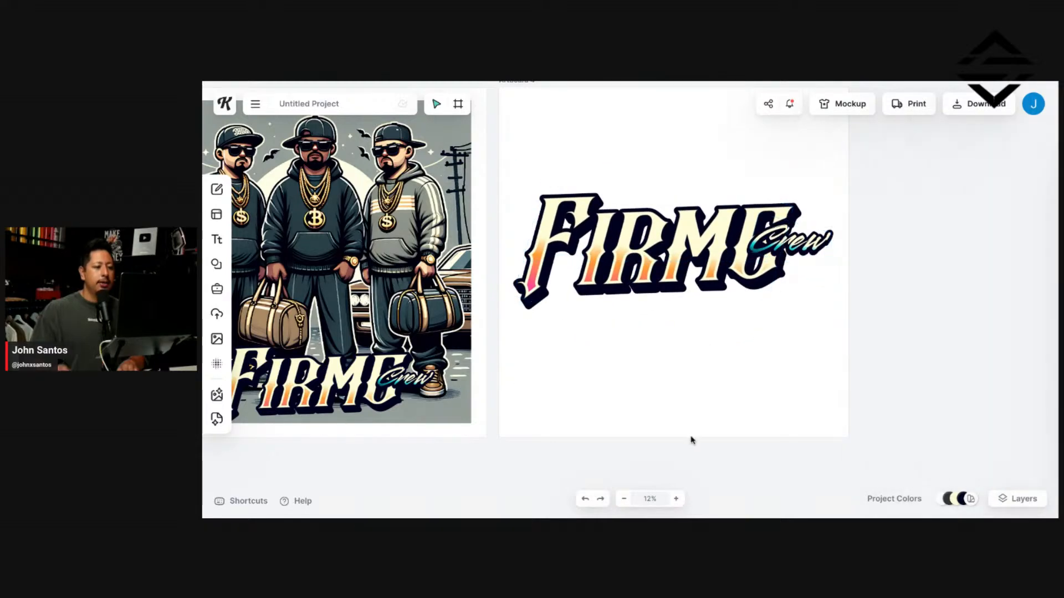
# Step: Create a product mockup from Artboard 4
pyautogui.scroll(-3, 689, 439)
pyautogui.scroll(-2, 689, 440)
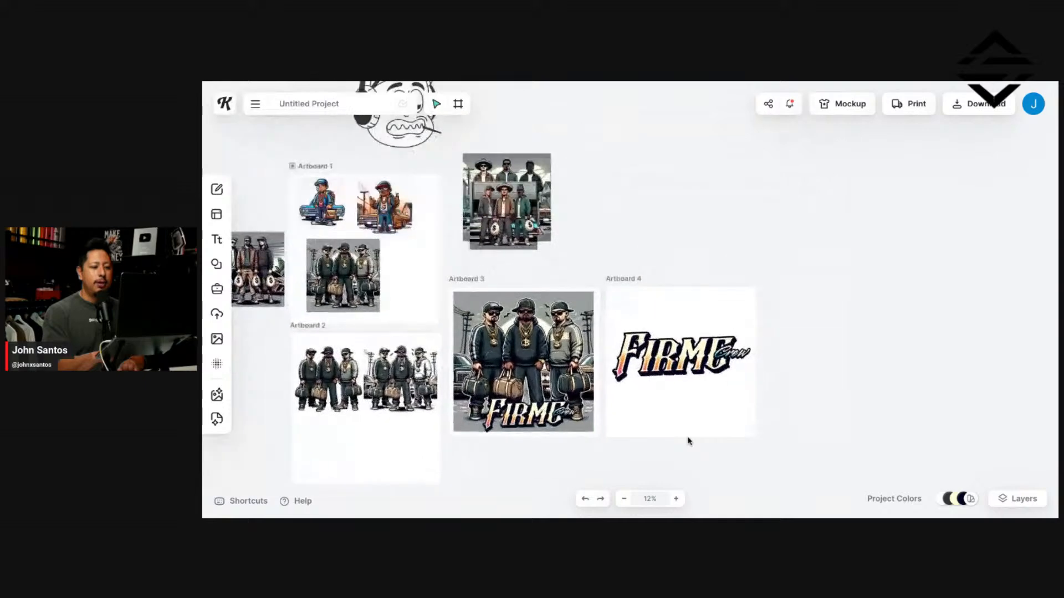
pyautogui.scroll(3, 689, 440)
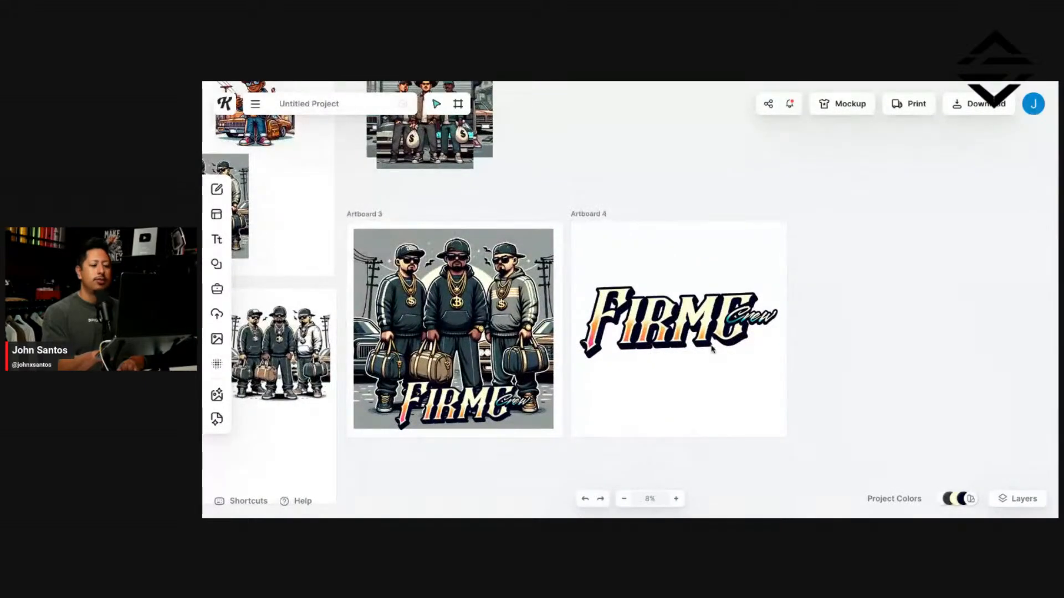
pyautogui.click(841, 108)
pyautogui.click(776, 247)
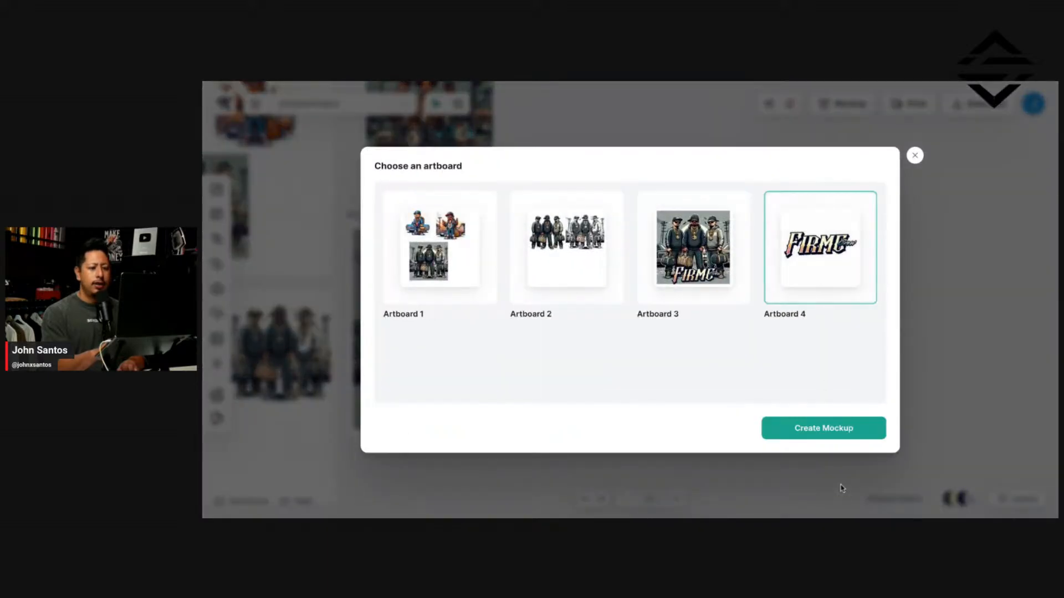
pyautogui.click(834, 429)
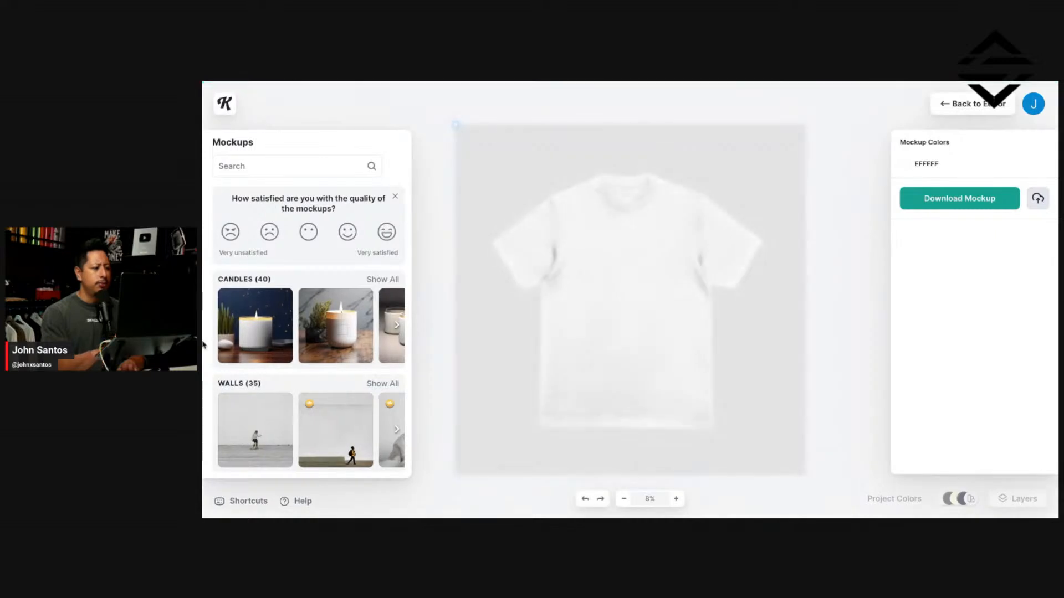
# Step: Search the mockup library for "hat" and apply the plain baseball cap mockup on the light grey background
pyautogui.scroll(-10, 225, 345)
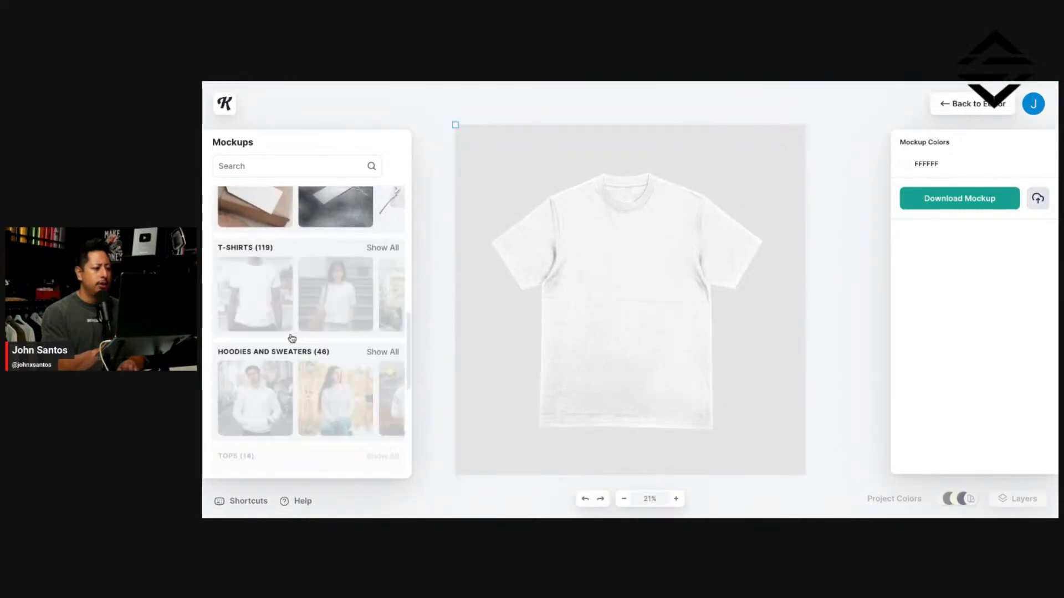
pyautogui.scroll(-4, 310, 333)
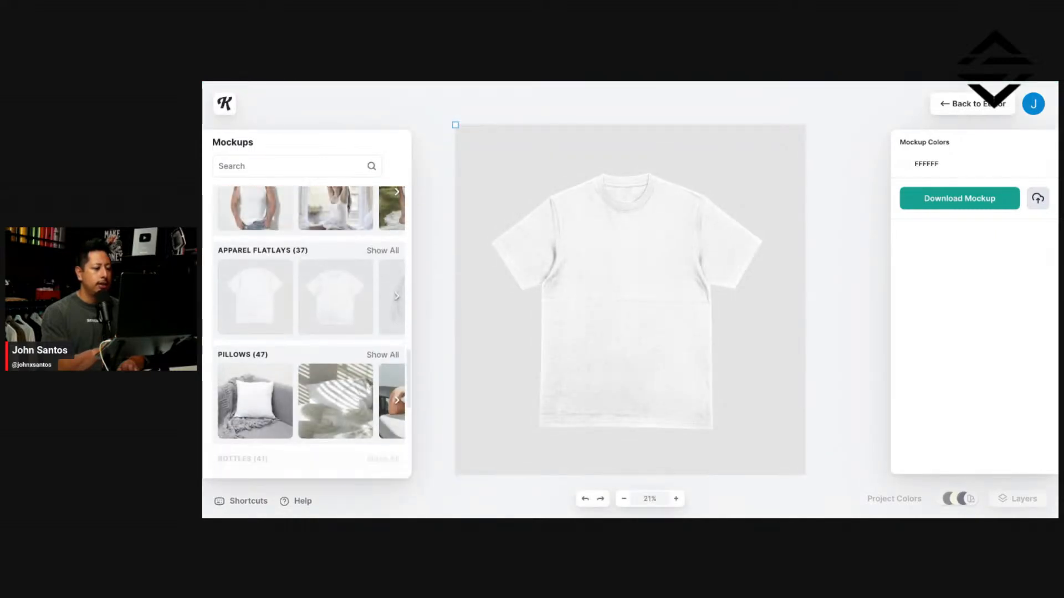
pyautogui.click(270, 165)
pyautogui.write('hat')
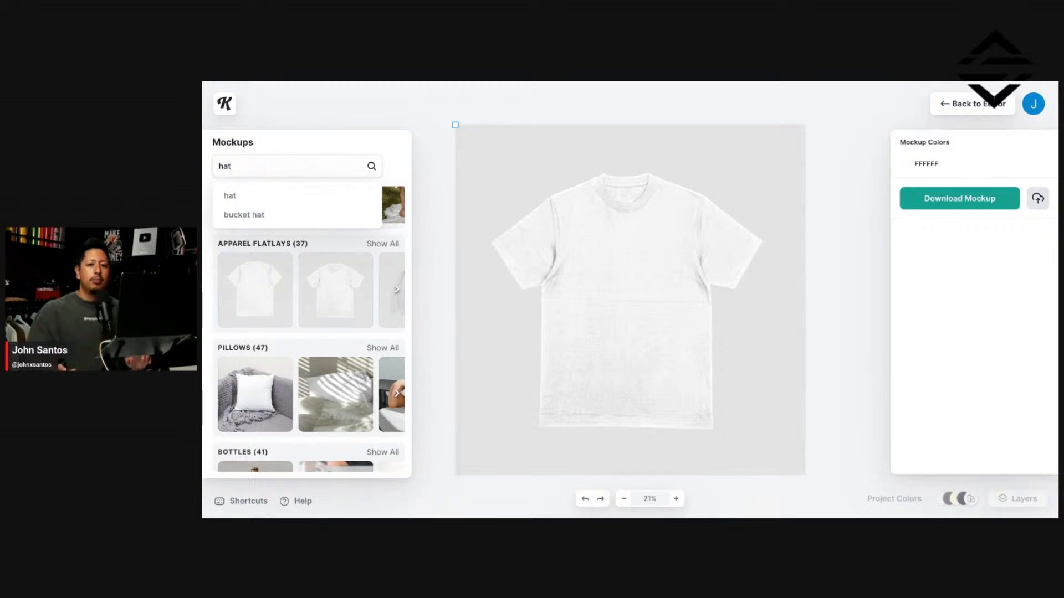
pyautogui.click(268, 202)
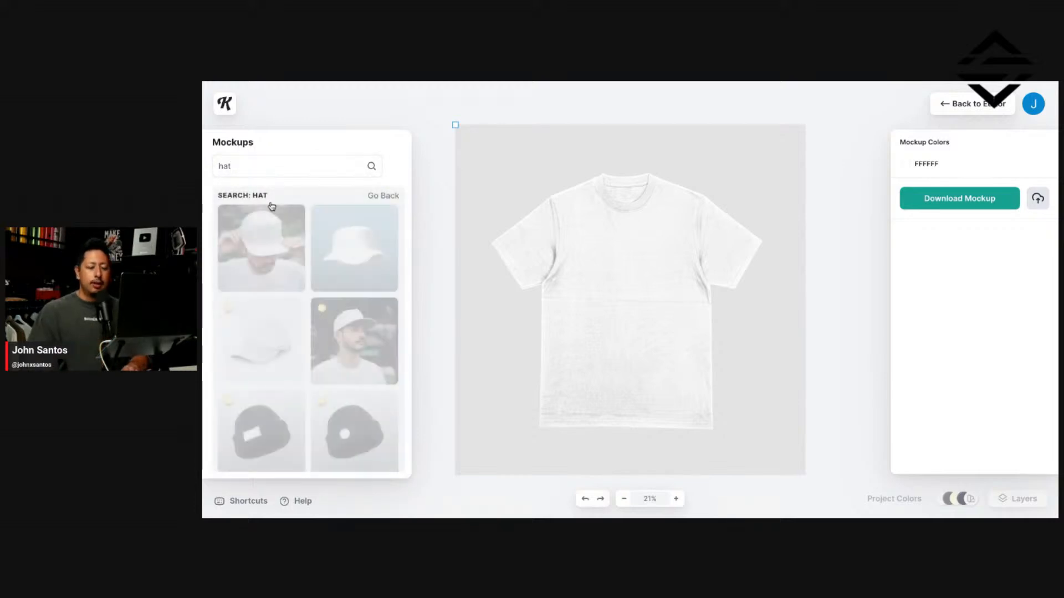
pyautogui.scroll(-2, 289, 249)
pyautogui.click(262, 272)
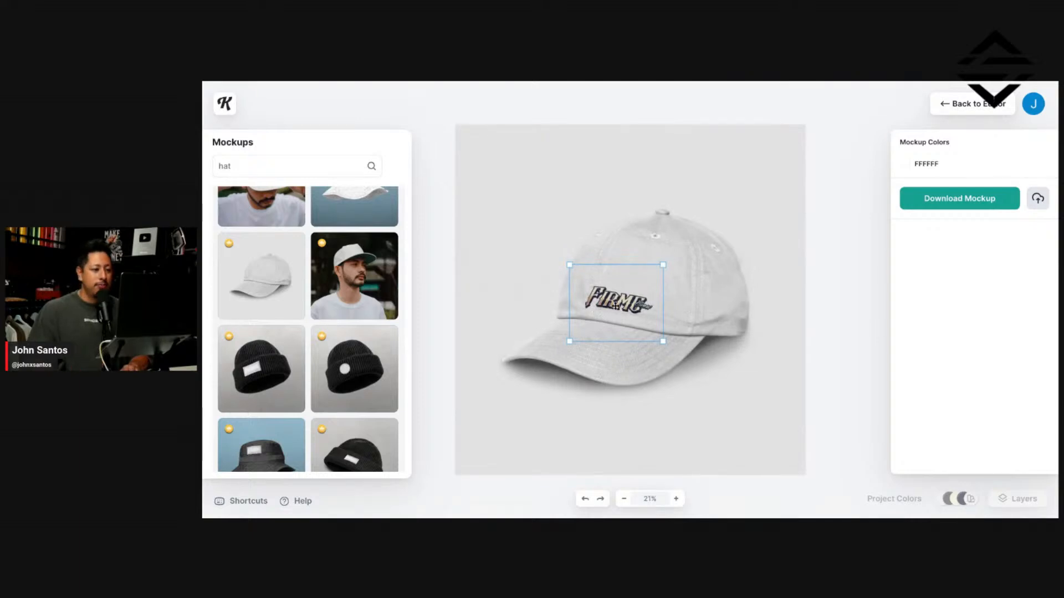
# Step: Move the lettering higher on the cap's front panel and set the cap's colour to near-black 0D0D0D
pyautogui.moveTo(616, 306); pyautogui.dragTo(604, 293)
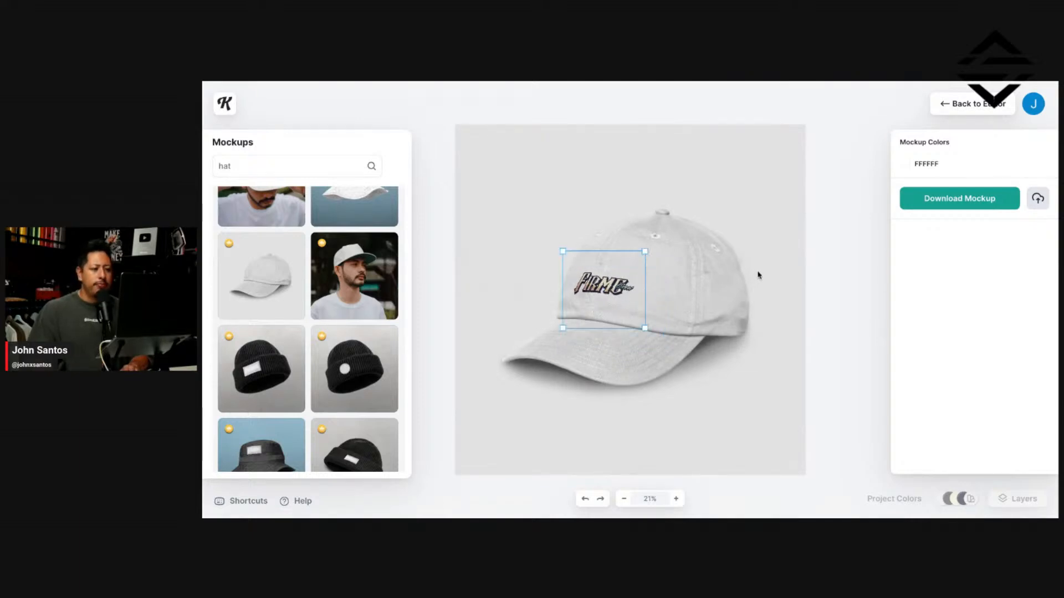
pyautogui.click(904, 164)
pyautogui.click(771, 251)
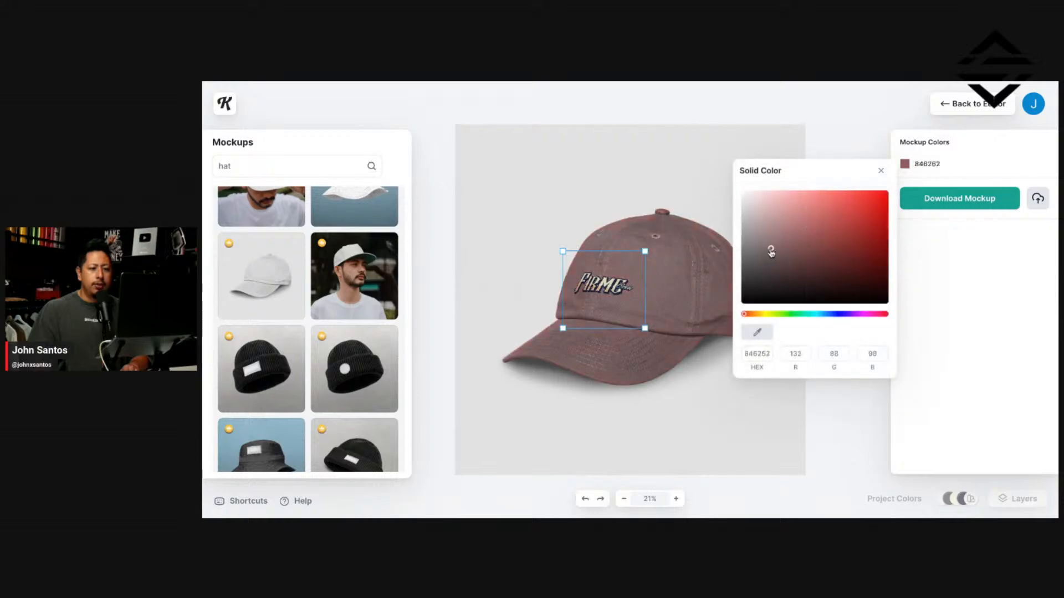
pyautogui.moveTo(771, 251); pyautogui.dragTo(733, 302)
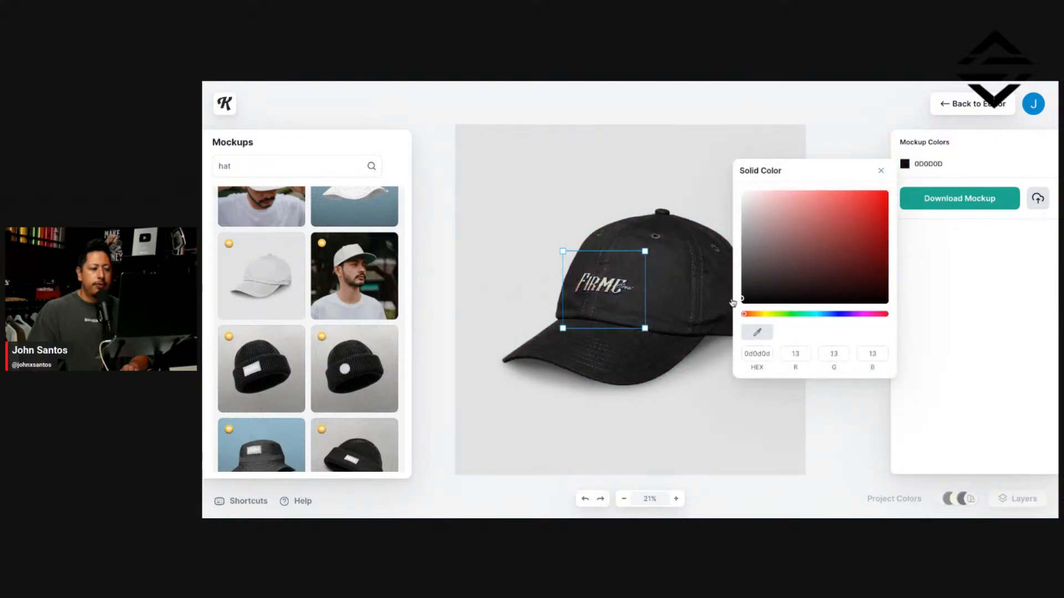
pyautogui.click(701, 182)
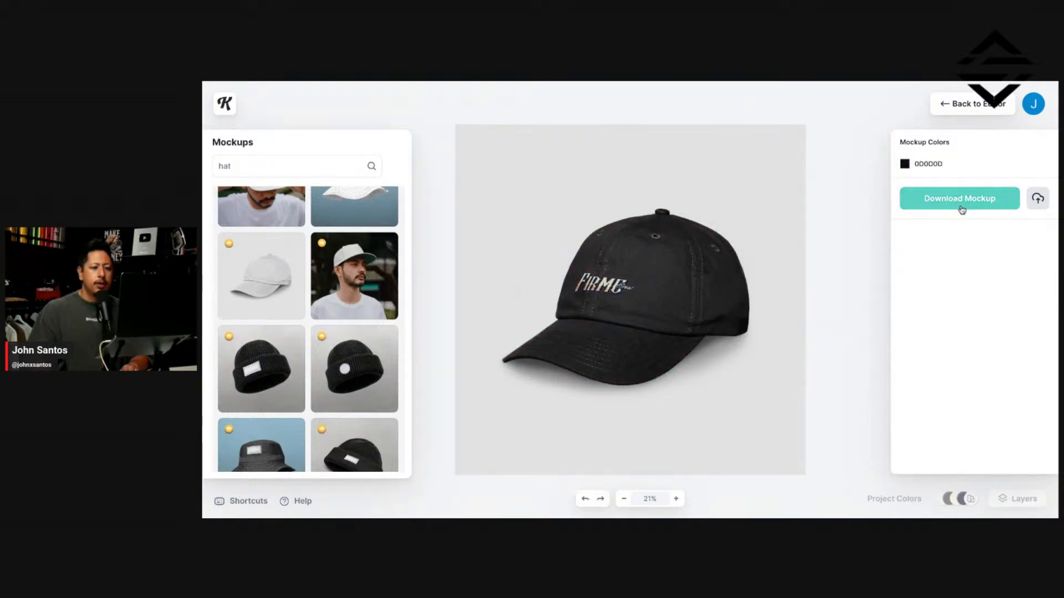
# Step: Save the black cap mockup to the uploads and inspect its lettering up close
pyautogui.click(1038, 199)
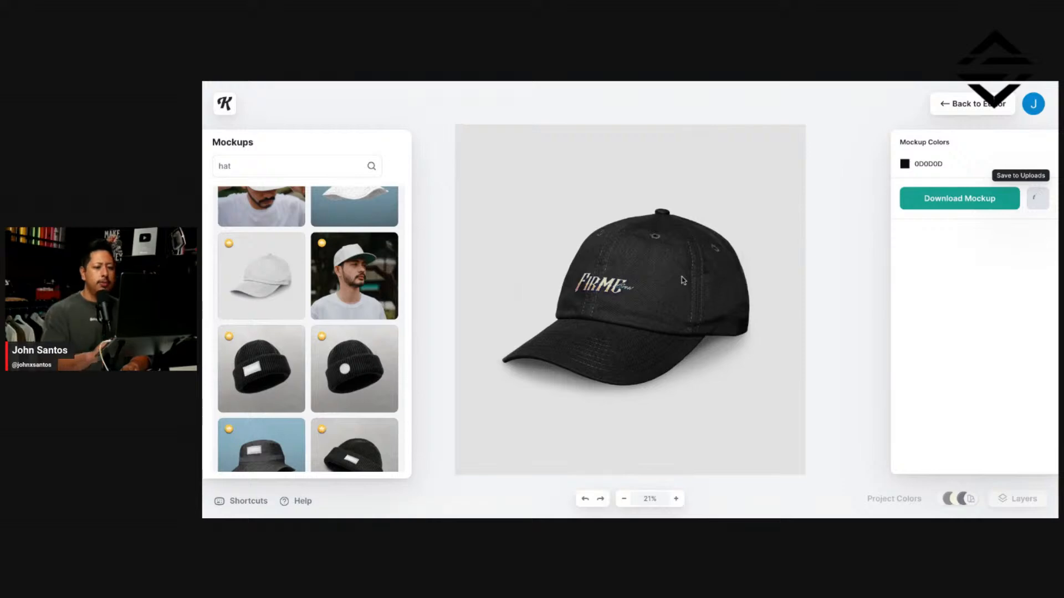
pyautogui.scroll(3, 682, 277)
pyautogui.scroll(3, 684, 279)
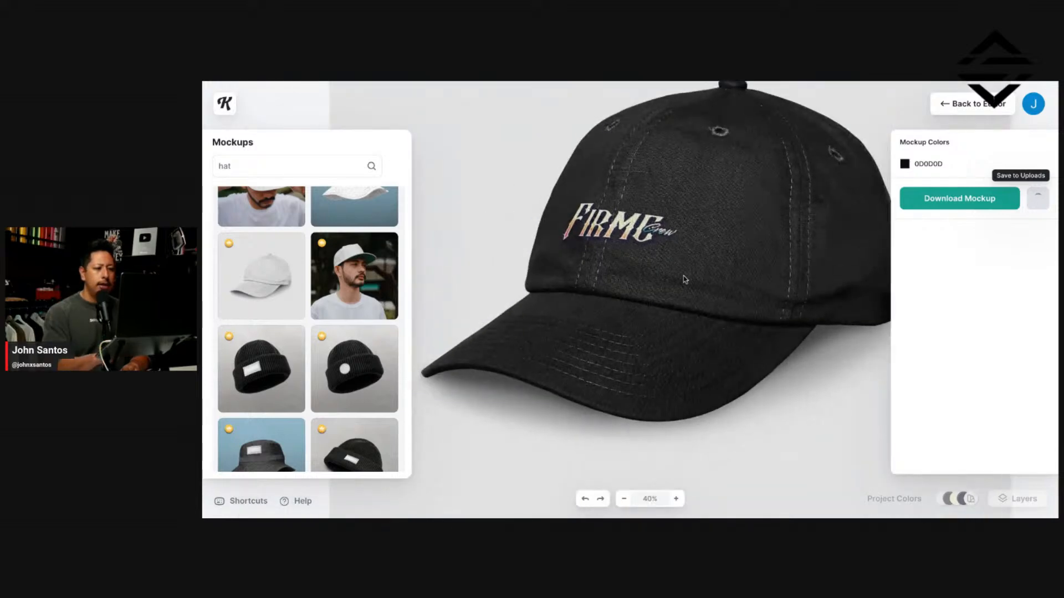
pyautogui.scroll(-5, 684, 279)
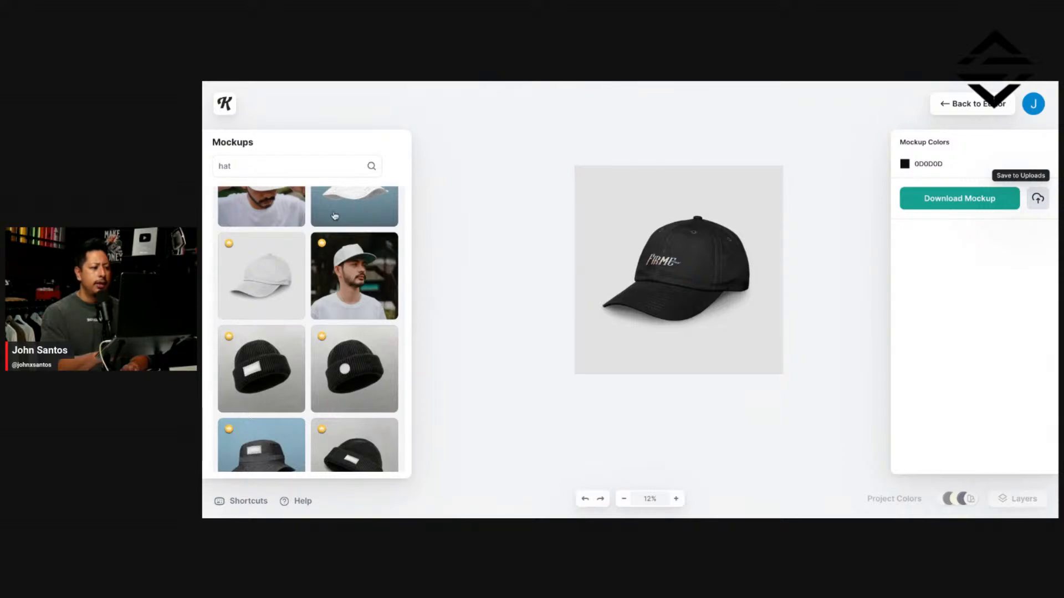
pyautogui.scroll(-1, 334, 216)
pyautogui.click(302, 164)
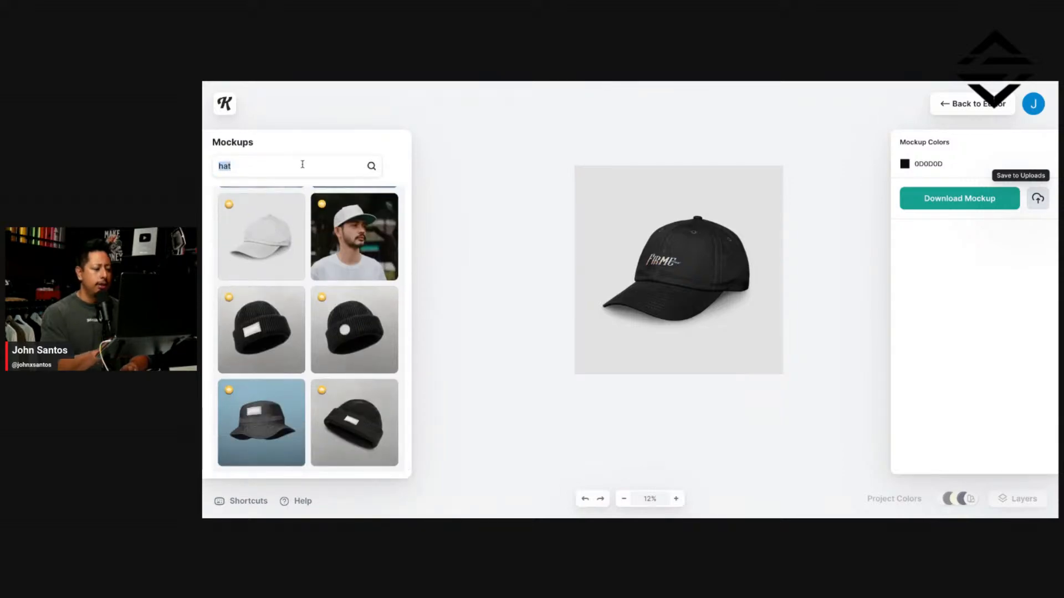
pyautogui.write('mug')
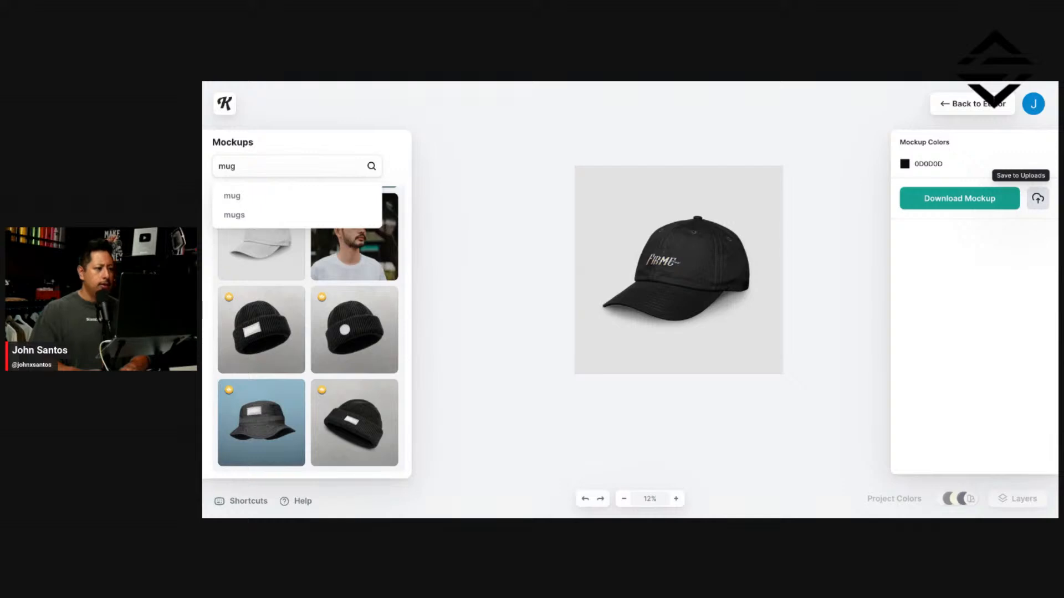
pyautogui.press('BackSpace')
pyautogui.press('BackSpace')
pyautogui.press('BackSpace')
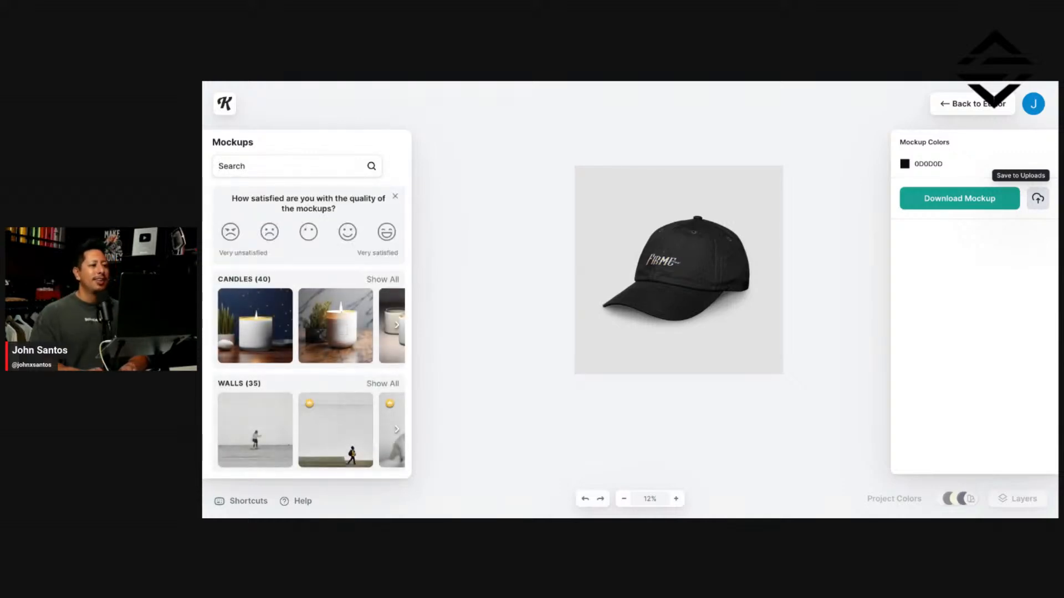
# Step: Search the mockup library for "phone case" and look through the available designs
pyautogui.write('phone case')
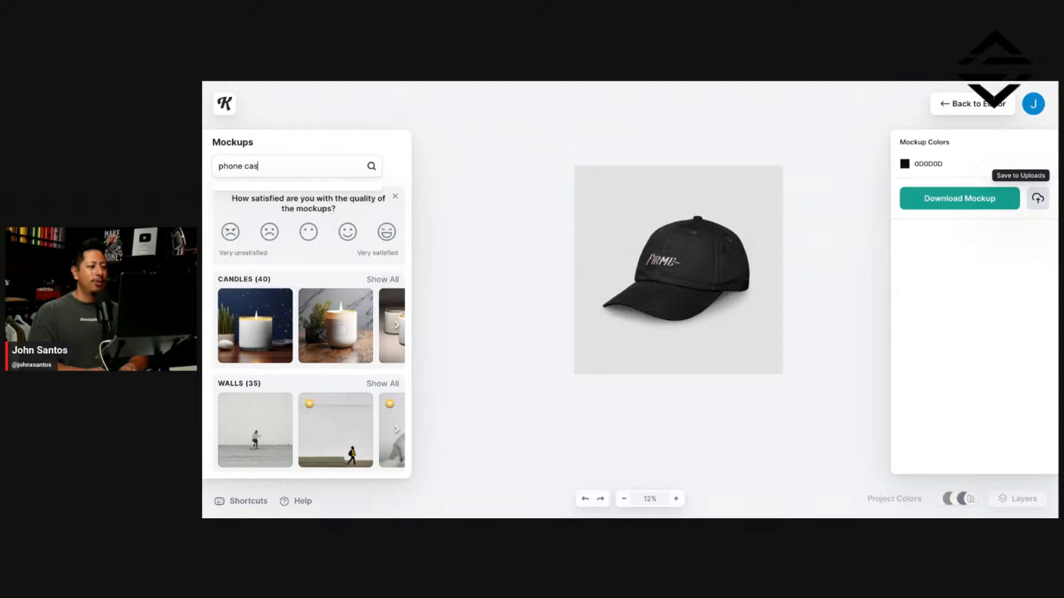
pyautogui.press('Return')
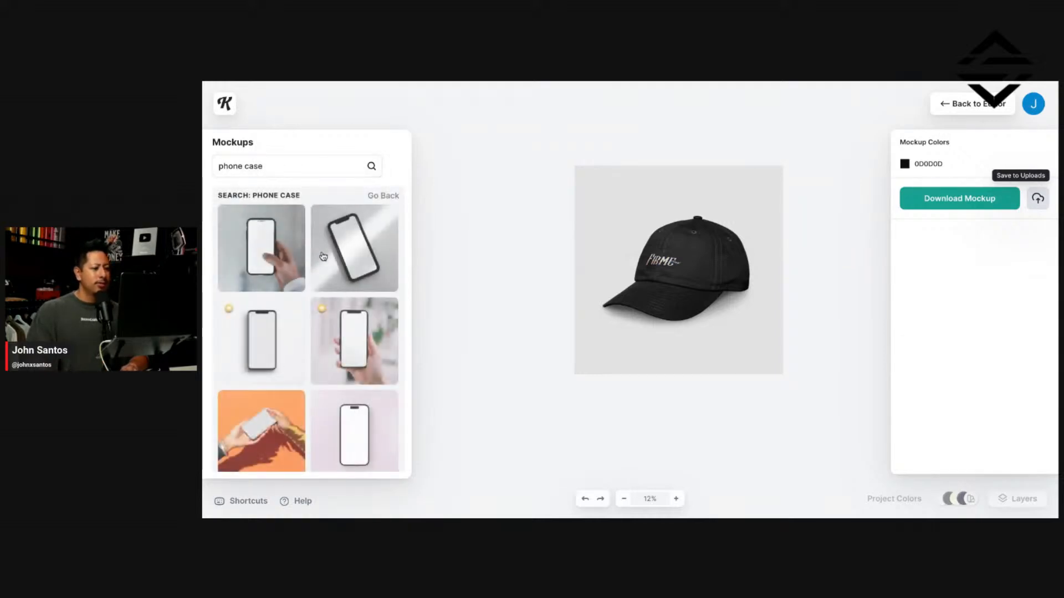
pyautogui.scroll(-4, 319, 330)
pyautogui.scroll(5, 405, 215)
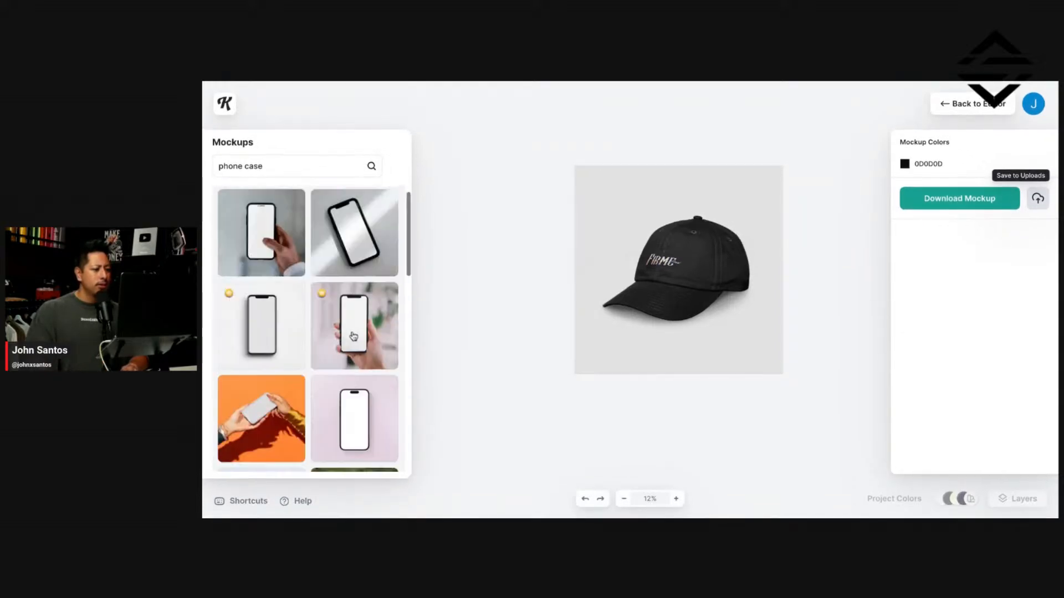
# Step: Search the mockup library for "phone" and look through the available designs for a case
pyautogui.click(392, 196)
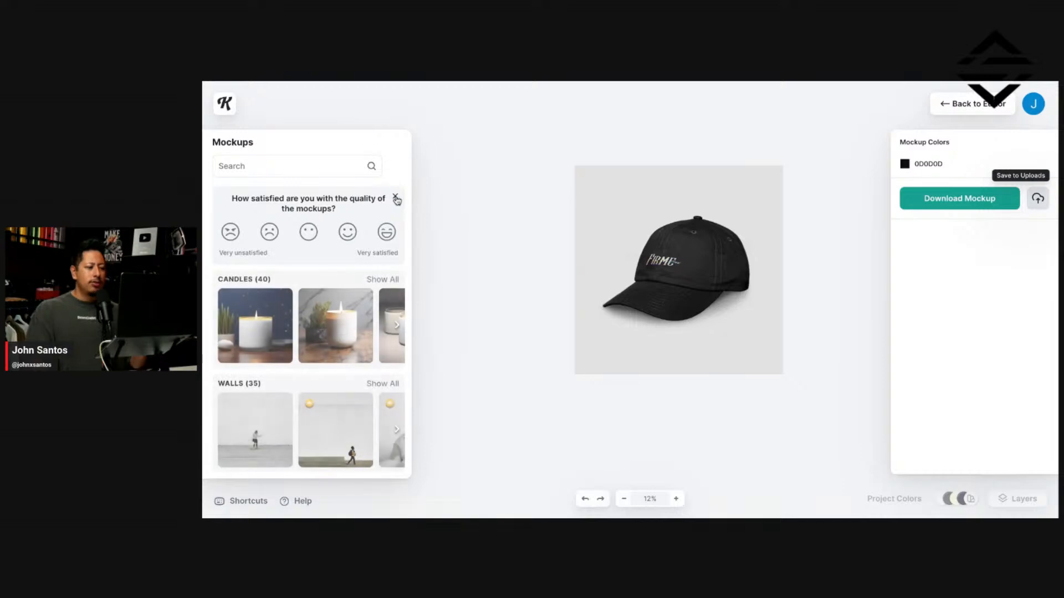
pyautogui.click(257, 166)
pyautogui.write('phone')
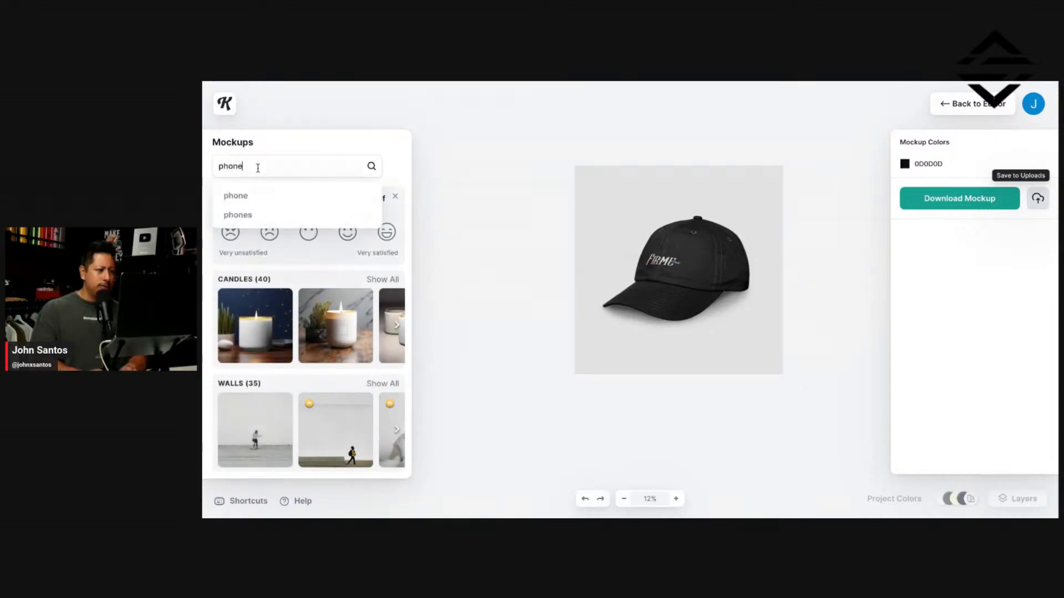
pyautogui.press('Return')
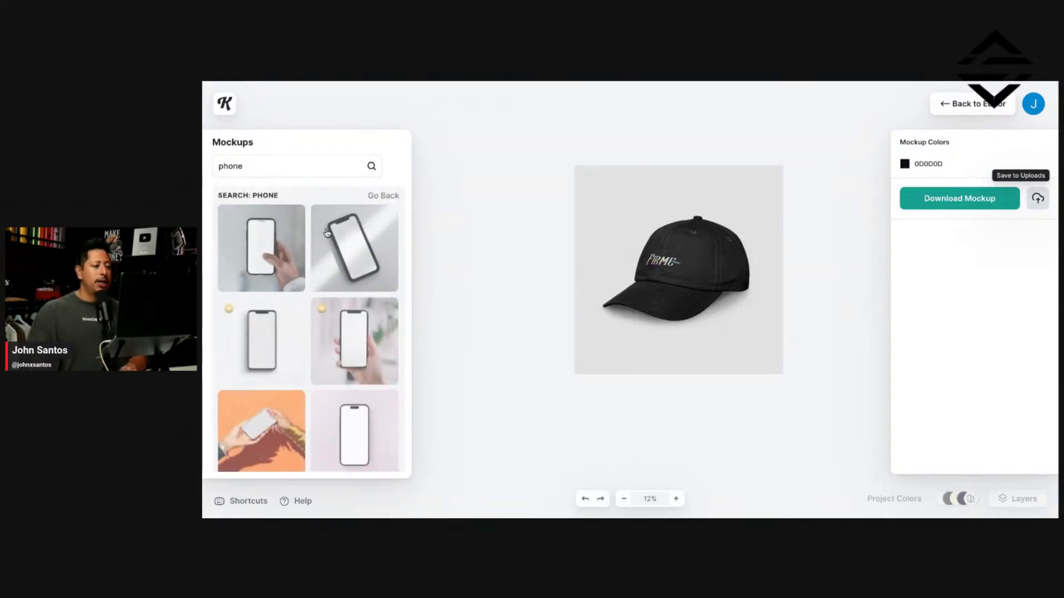
pyautogui.scroll(-4, 331, 261)
pyautogui.scroll(5, 331, 261)
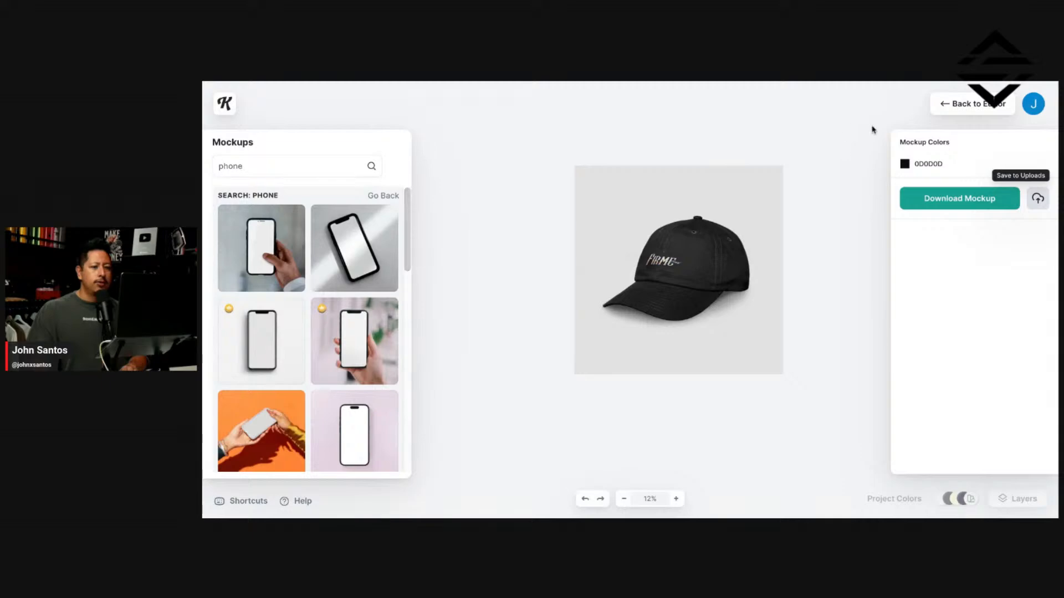
# Step: Return to the project editor, upload the blank clear phone case image and place it beside Artboard 4
pyautogui.click(971, 105)
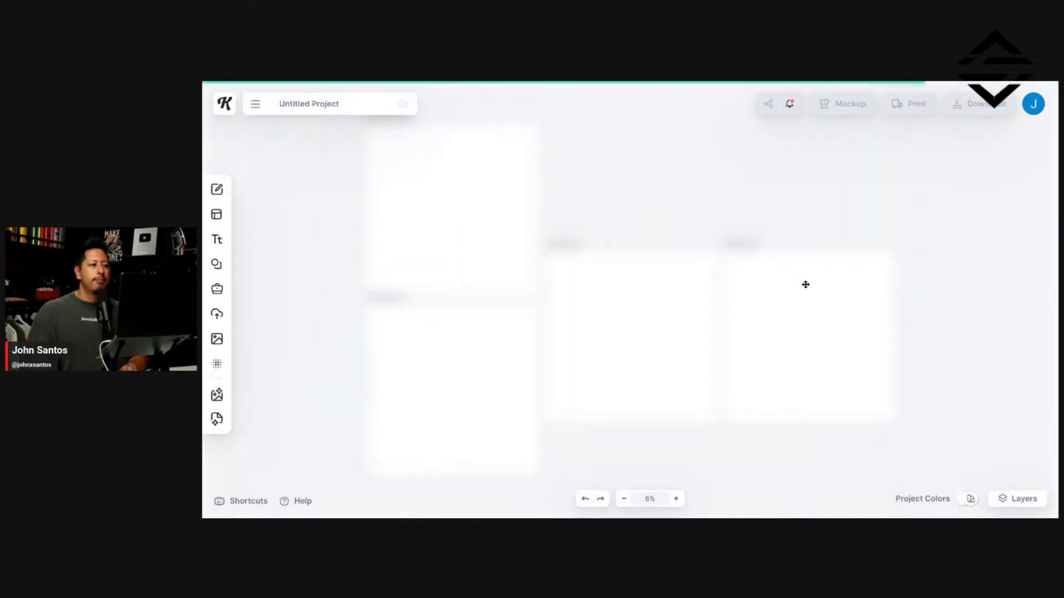
pyautogui.moveTo(768, 248); pyautogui.dragTo(657, 217)
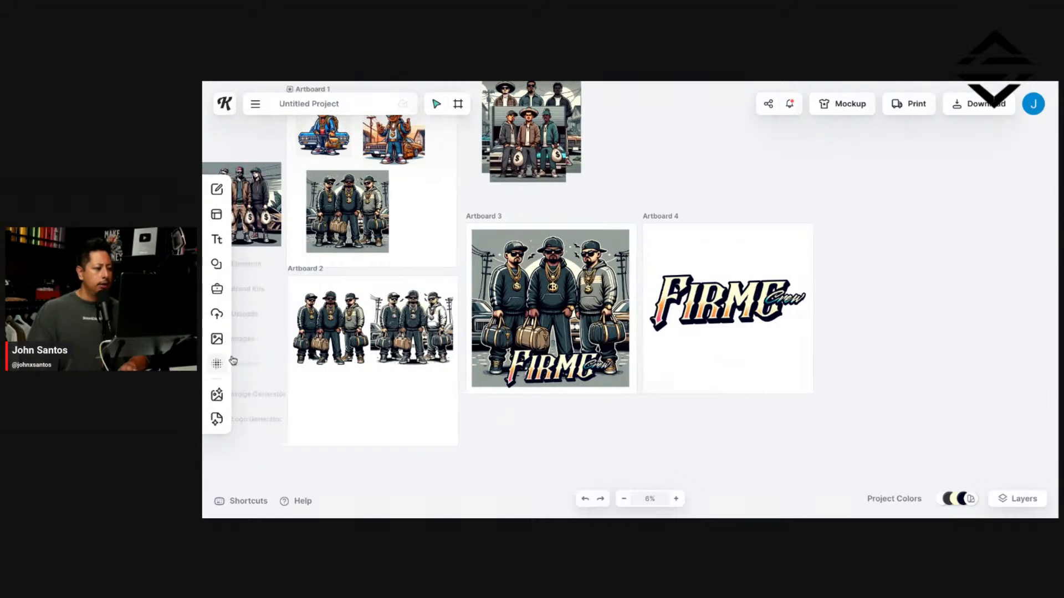
pyautogui.click(244, 312)
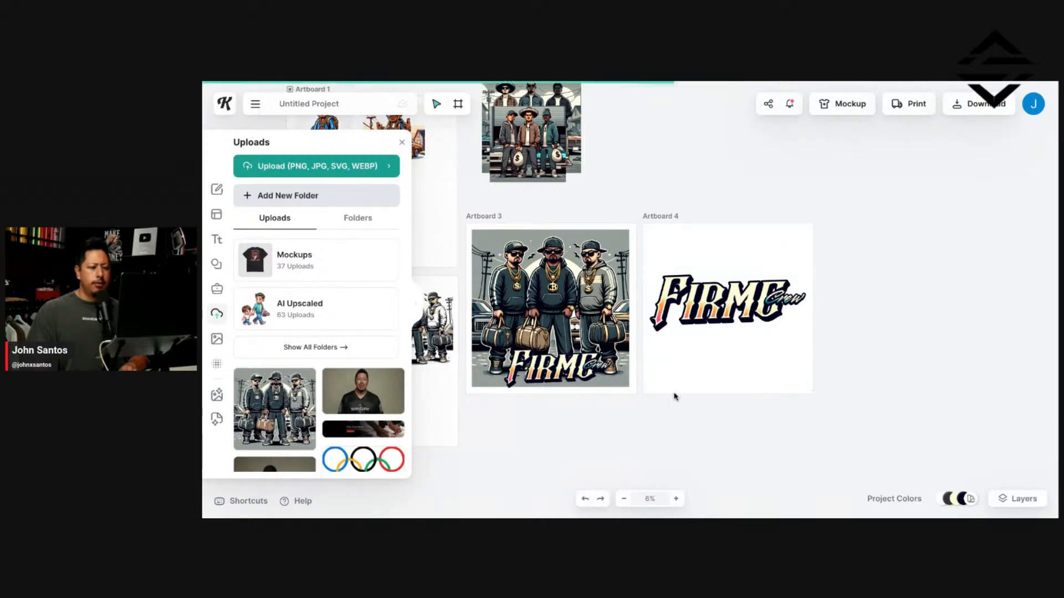
pyautogui.click(277, 399)
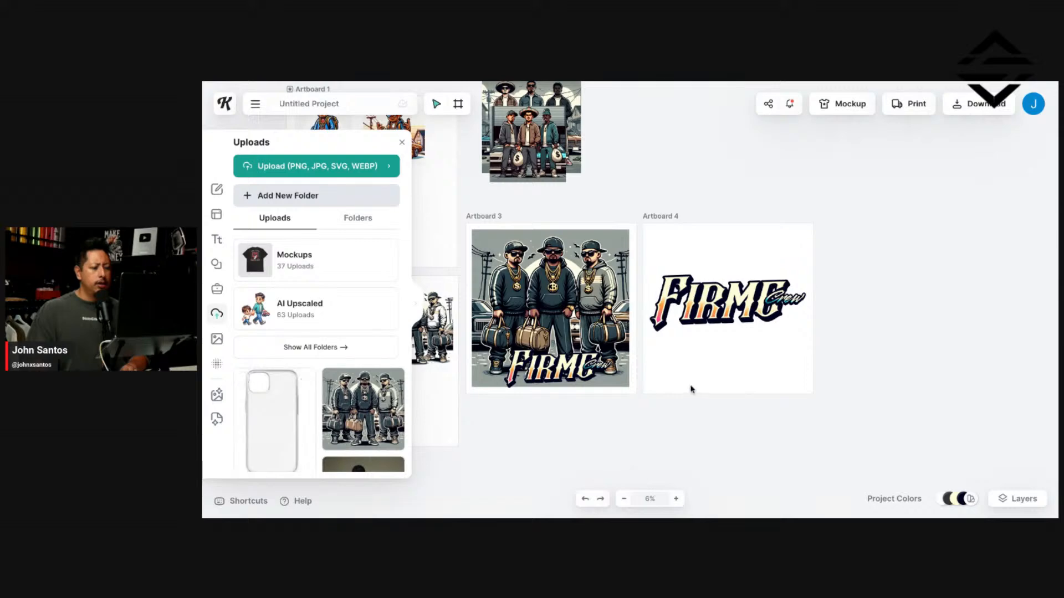
pyautogui.moveTo(686, 309); pyautogui.dragTo(850, 283)
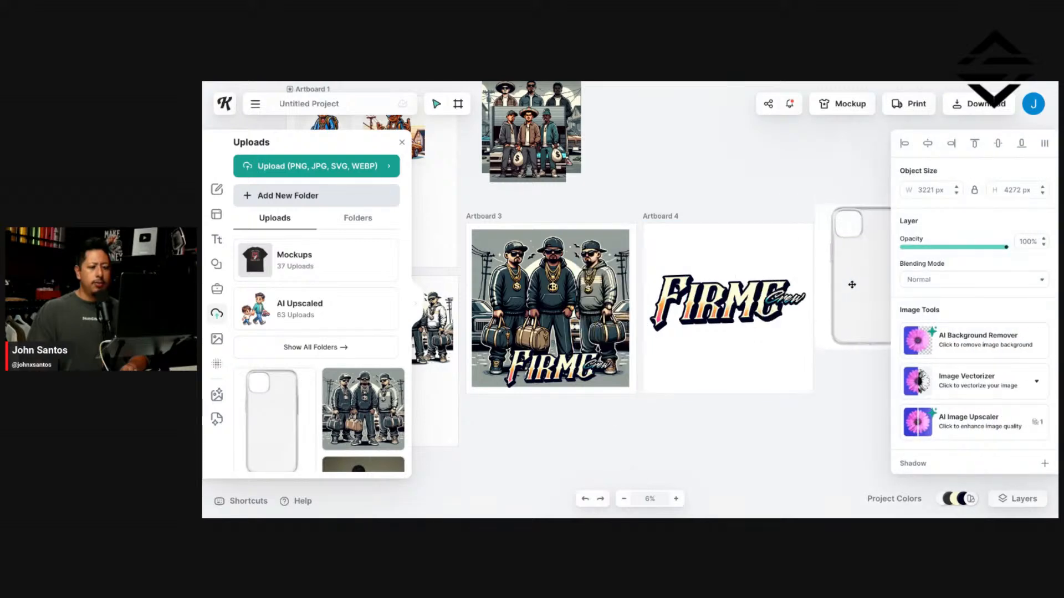
pyautogui.scroll(-2, 845, 308)
pyautogui.hscroll(2, 845, 308)
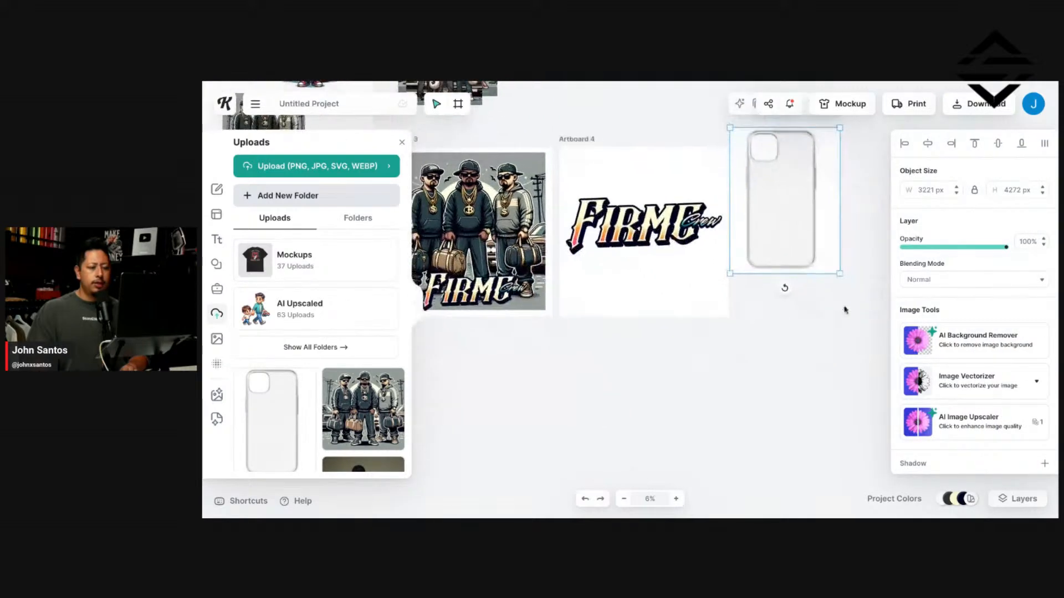
# Step: Create a new artboard below Artboard 4 and set its size to 5000 × 5000 px
pyautogui.click(458, 103)
pyautogui.moveTo(517, 354); pyautogui.dragTo(677, 446)
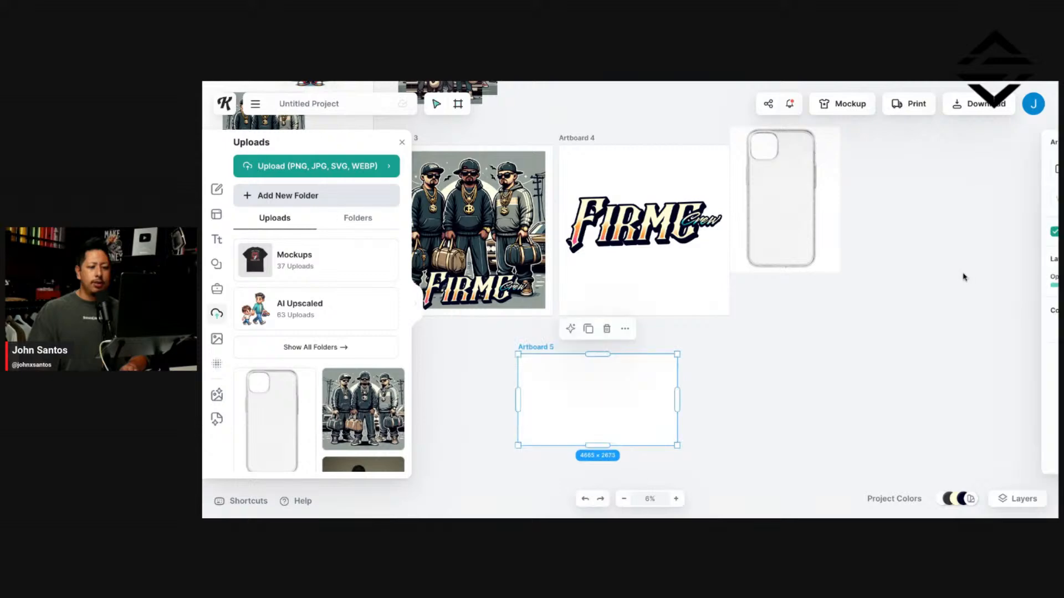
pyautogui.click(935, 201)
pyautogui.write('5')
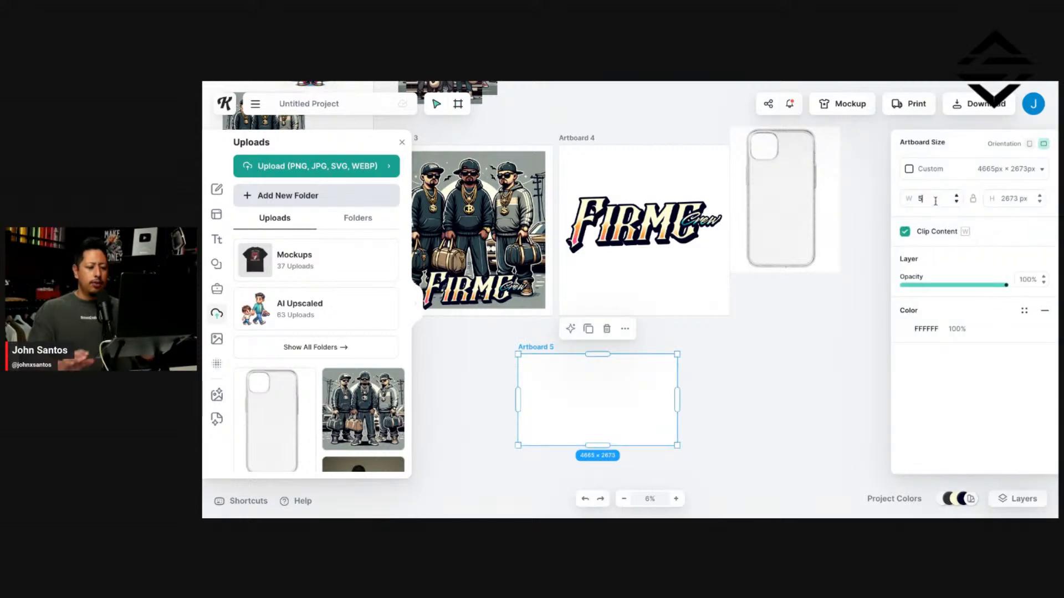
pyautogui.write('000')
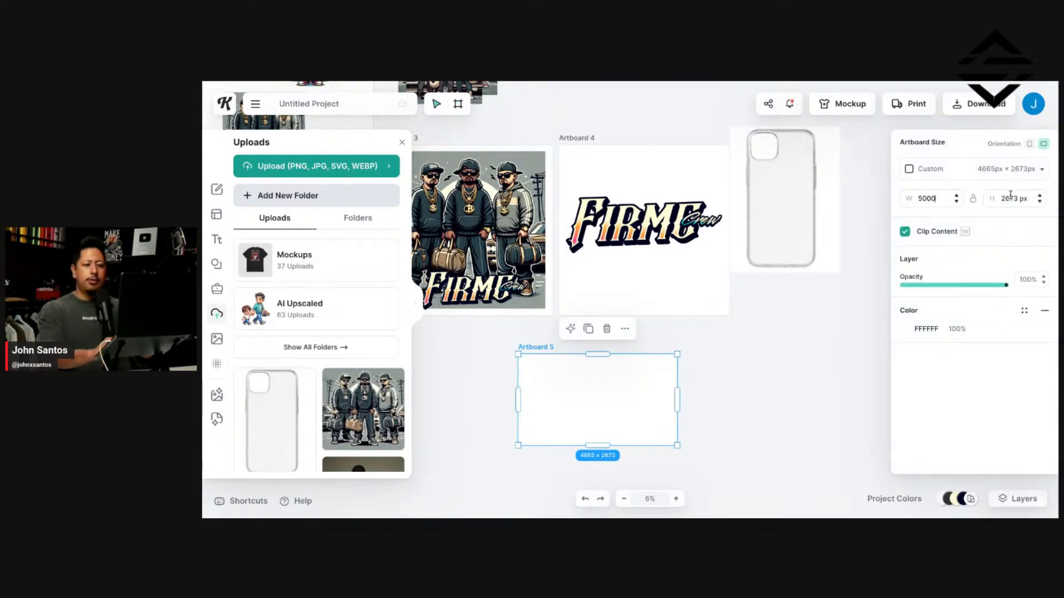
pyautogui.click(1010, 197)
pyautogui.write('5000')
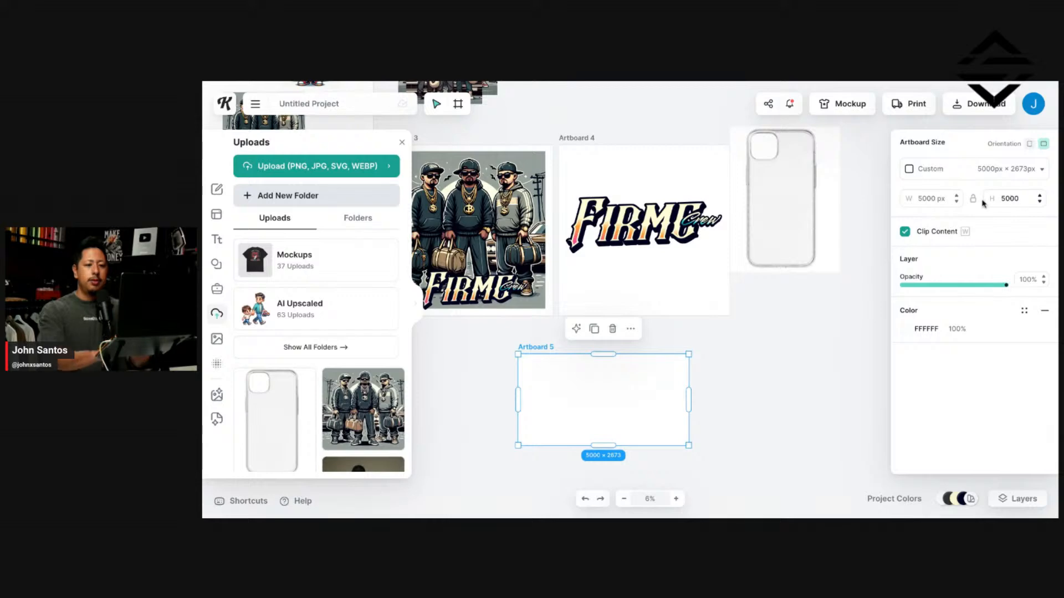
pyautogui.press('Return')
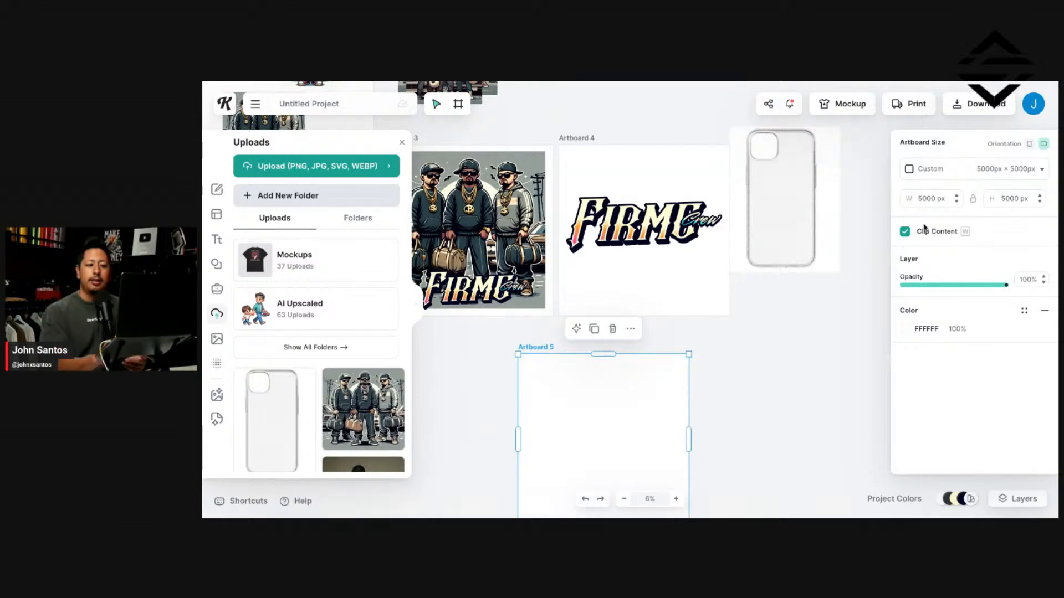
# Step: Move the new empty artboard so that it sits directly below Artboard 3
pyautogui.moveTo(643, 410); pyautogui.dragTo(566, 392)
pyautogui.hscroll(-3, 655, 409)
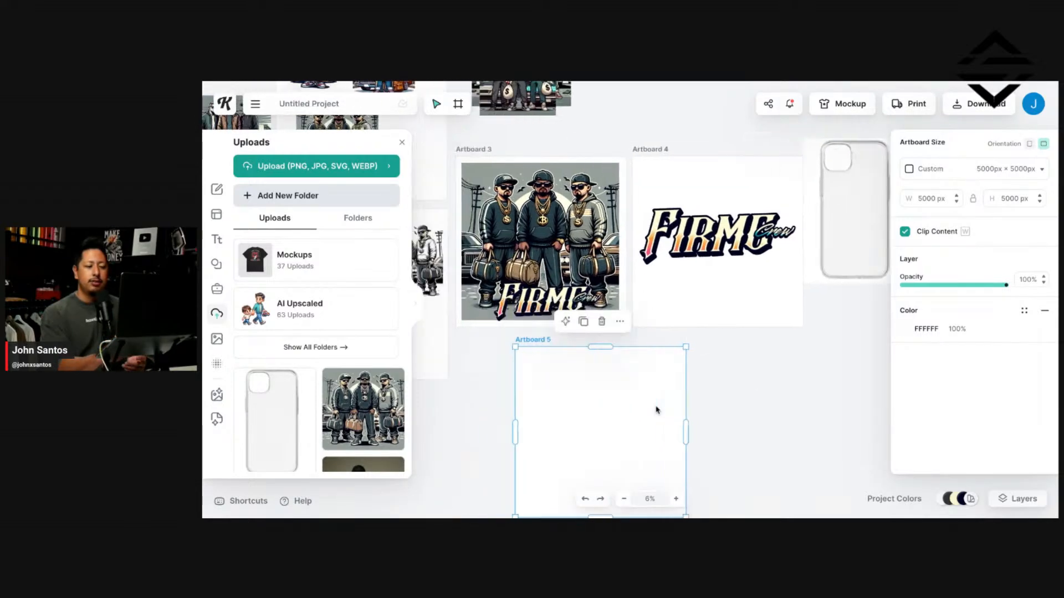
pyautogui.moveTo(656, 410); pyautogui.dragTo(596, 401)
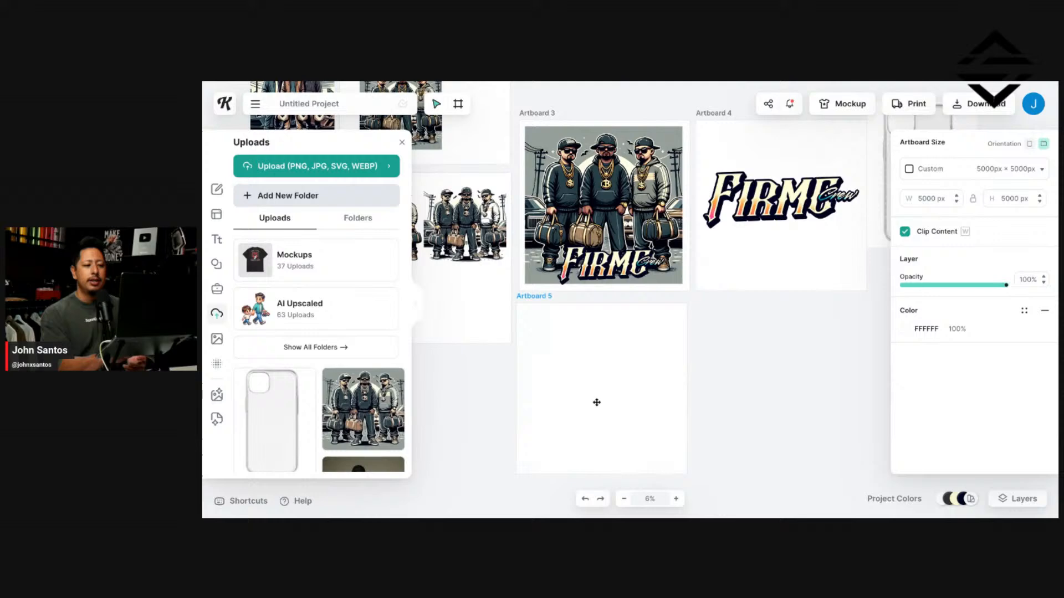
pyautogui.click(716, 392)
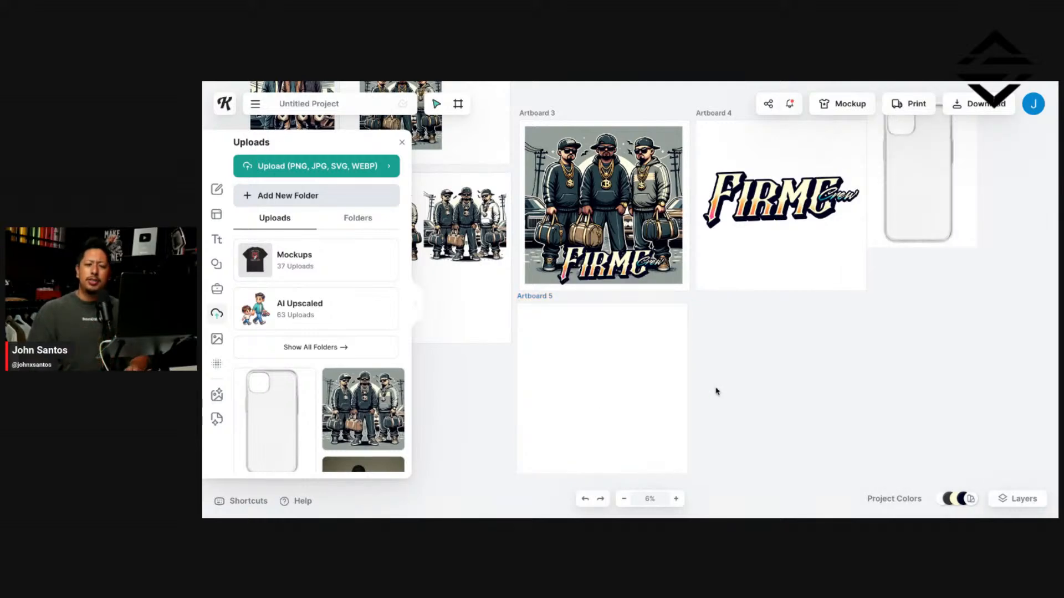
# Step: Move the phone case image onto Artboard 5 and remove its background with the AI Background Remover
pyautogui.scroll(2, 754, 365)
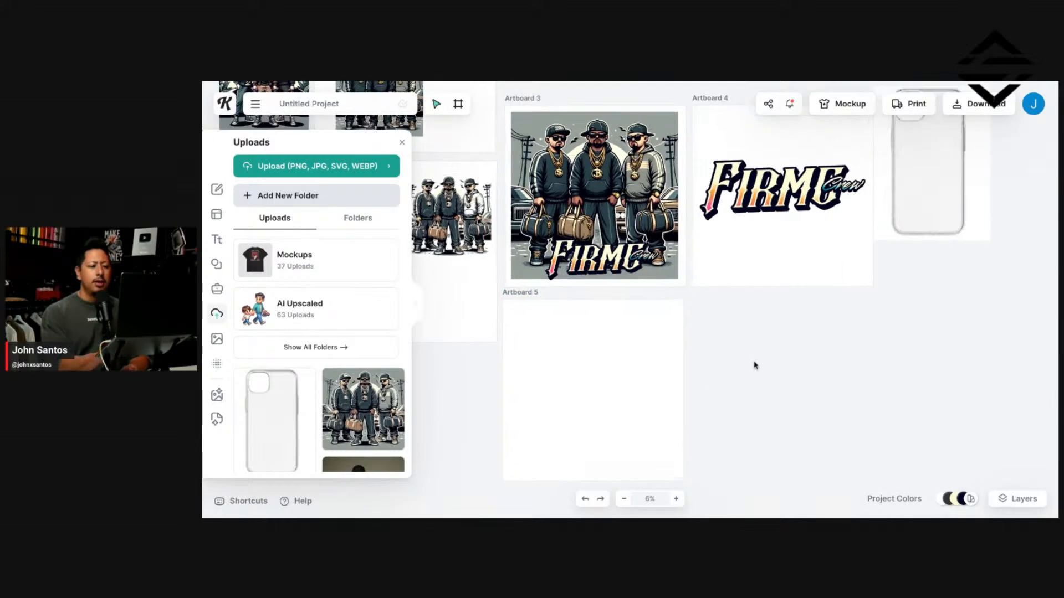
pyautogui.hscroll(-3, 737, 357)
pyautogui.scroll(-1, 737, 358)
pyautogui.scroll(1, 737, 358)
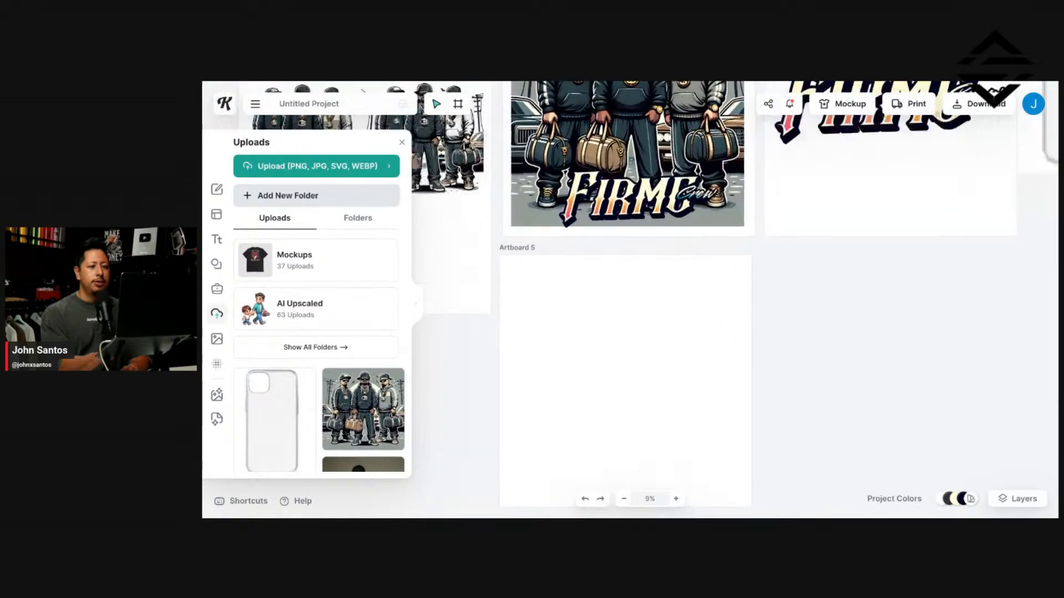
pyautogui.hscroll(4, 715, 234)
pyautogui.scroll(3, 715, 235)
pyautogui.moveTo(946, 287); pyautogui.dragTo(798, 407)
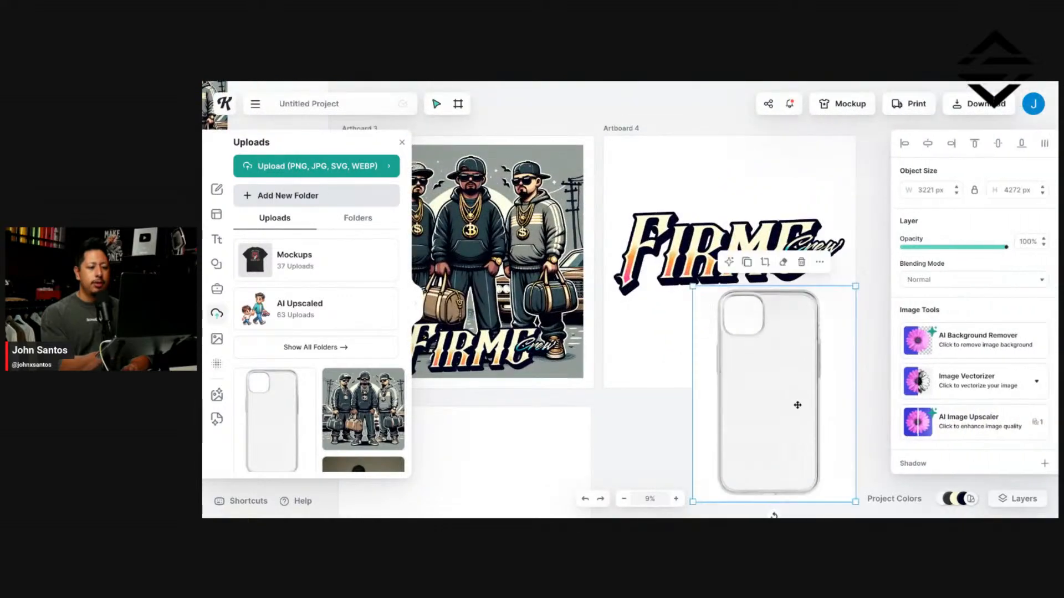
pyautogui.scroll(-3, 798, 406)
pyautogui.hscroll(-3, 798, 406)
pyautogui.moveTo(865, 308); pyautogui.dragTo(561, 445)
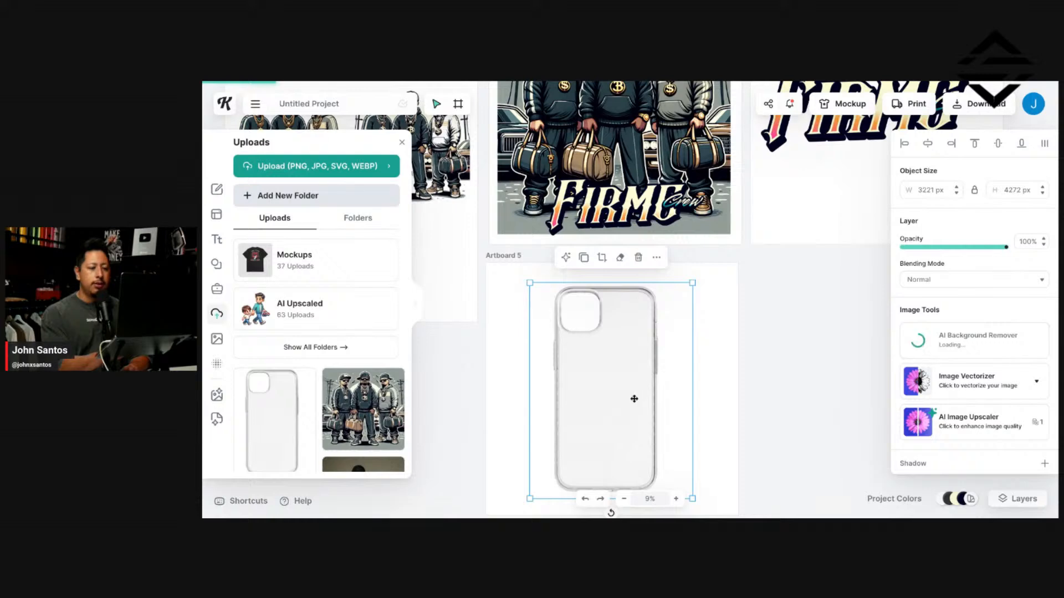
# Step: Position the phone case in Artboard 5's upper-left area and scale it down to about 1954 × 2592 px
pyautogui.moveTo(625, 395); pyautogui.dragTo(840, 373)
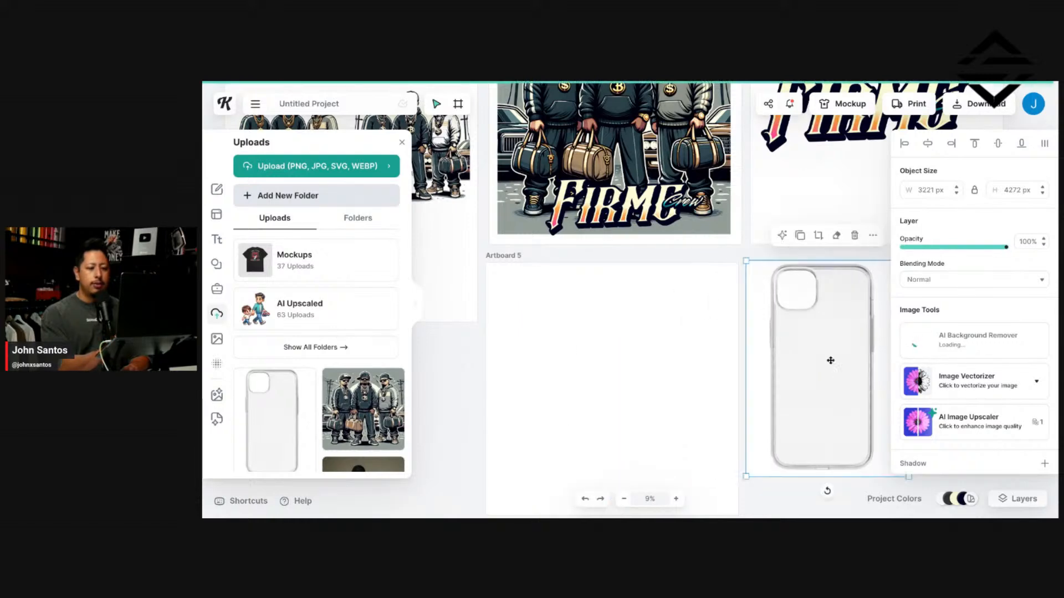
pyautogui.hscroll(2, 797, 312)
pyautogui.scroll(-1, 798, 312)
pyautogui.moveTo(777, 333); pyautogui.dragTo(530, 347)
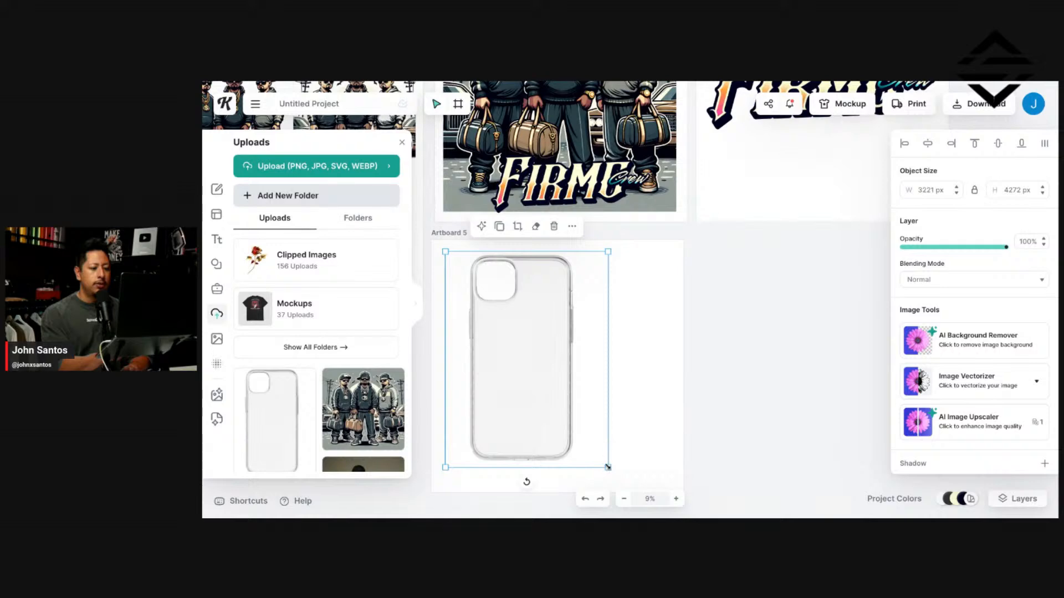
pyautogui.moveTo(608, 467); pyautogui.dragTo(544, 382)
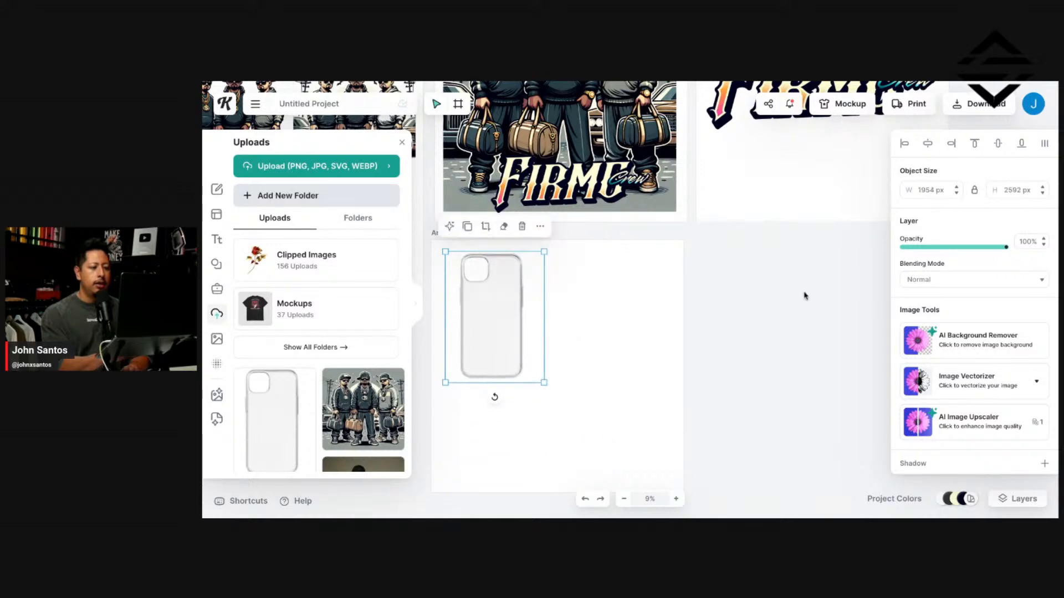
pyautogui.click(805, 296)
# Step: Duplicate the Firme Crew lettering from Artboard 4 and place the copy beside the phone case on Artboard 5
pyautogui.scroll(5, 803, 296)
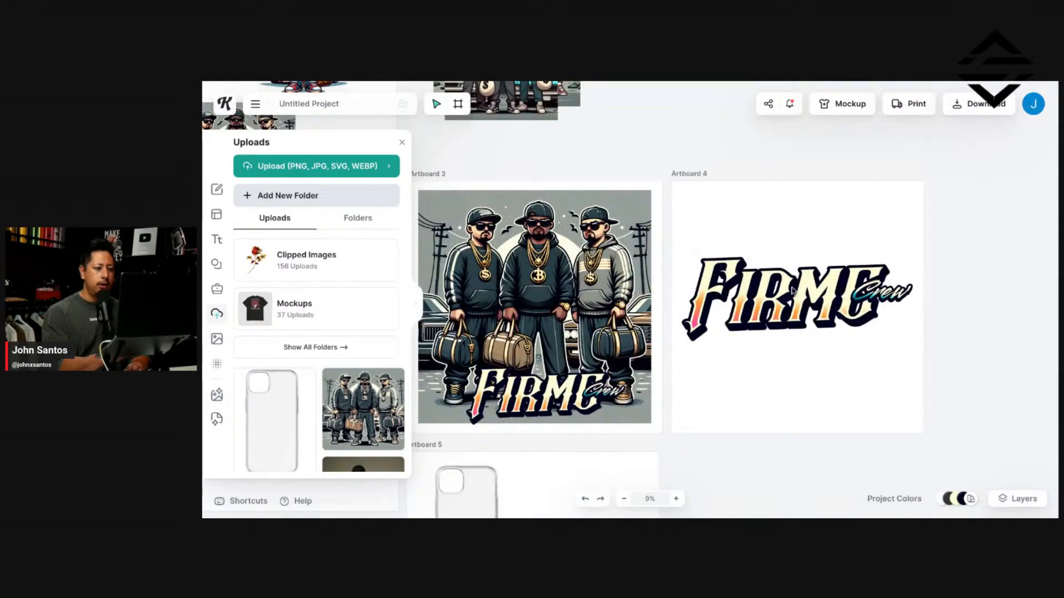
pyautogui.click(812, 295)
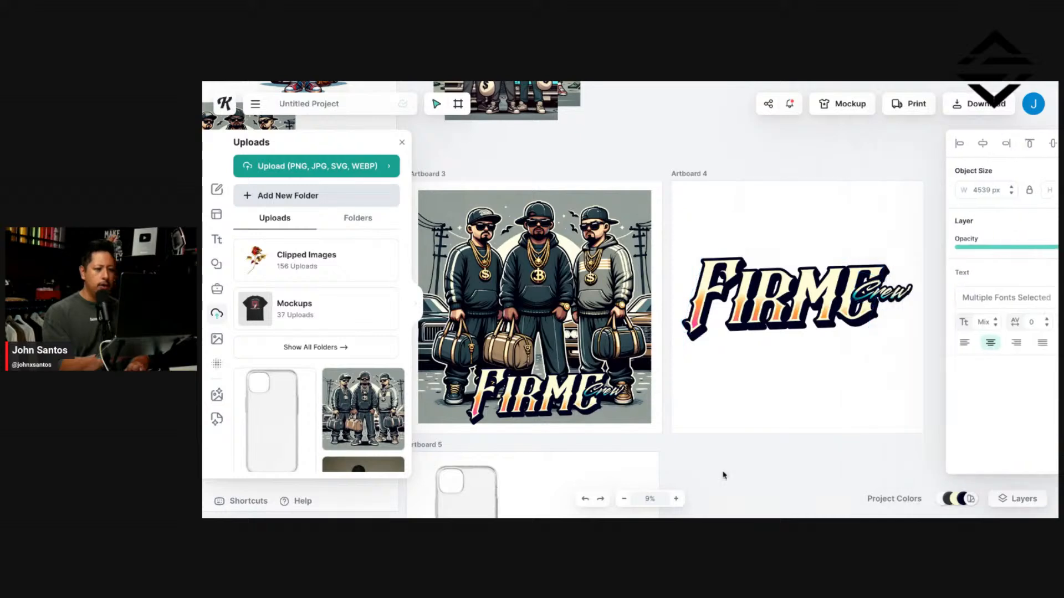
pyautogui.click(724, 475)
pyautogui.scroll(-3, 720, 468)
pyautogui.hscroll(-2, 719, 468)
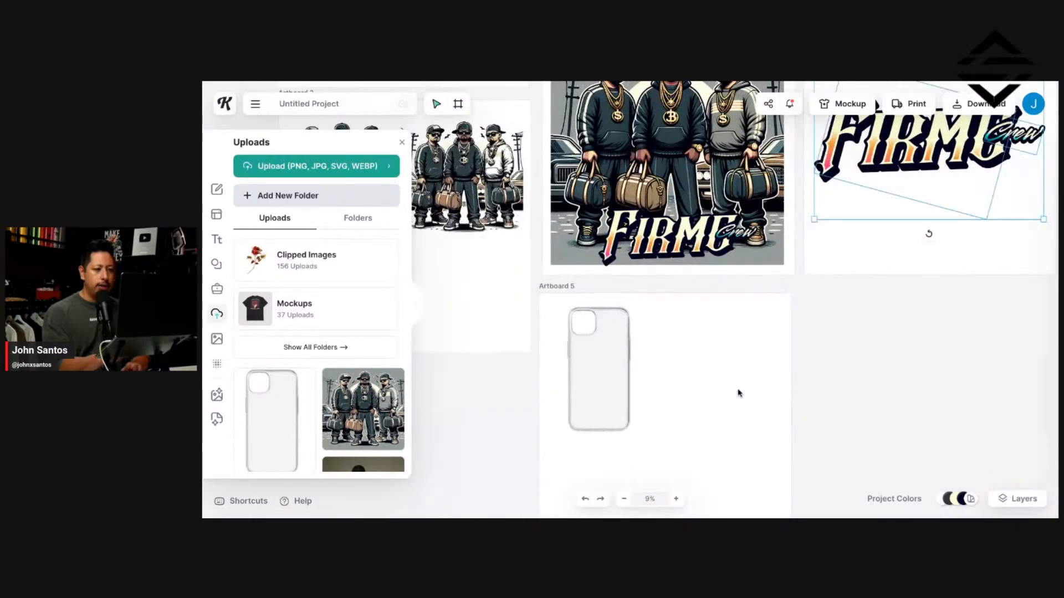
pyautogui.hotkey('ctrl', 'v')
pyautogui.moveTo(855, 149); pyautogui.dragTo(885, 235)
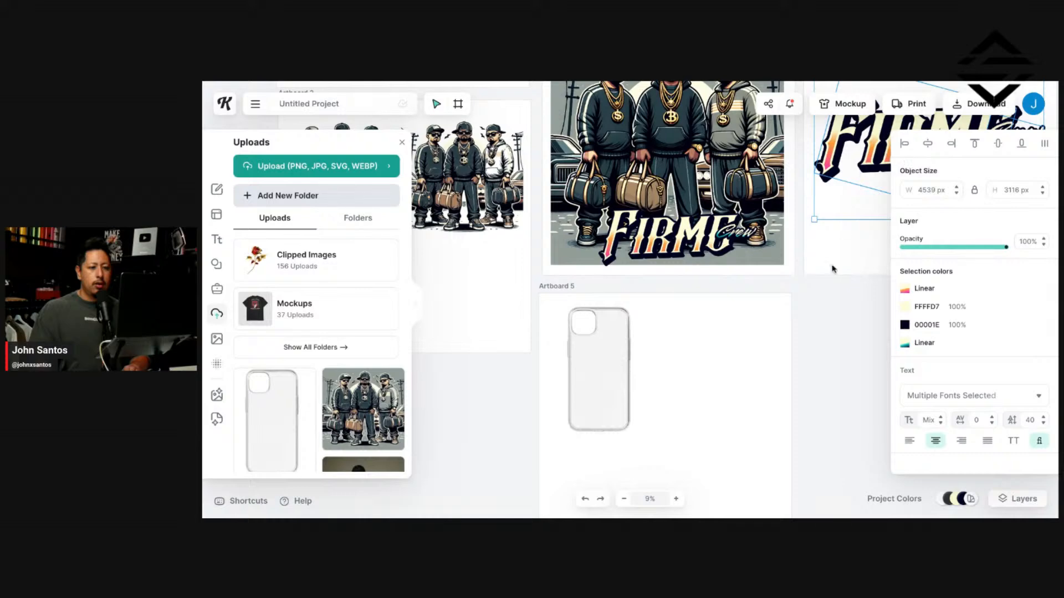
pyautogui.click(843, 311)
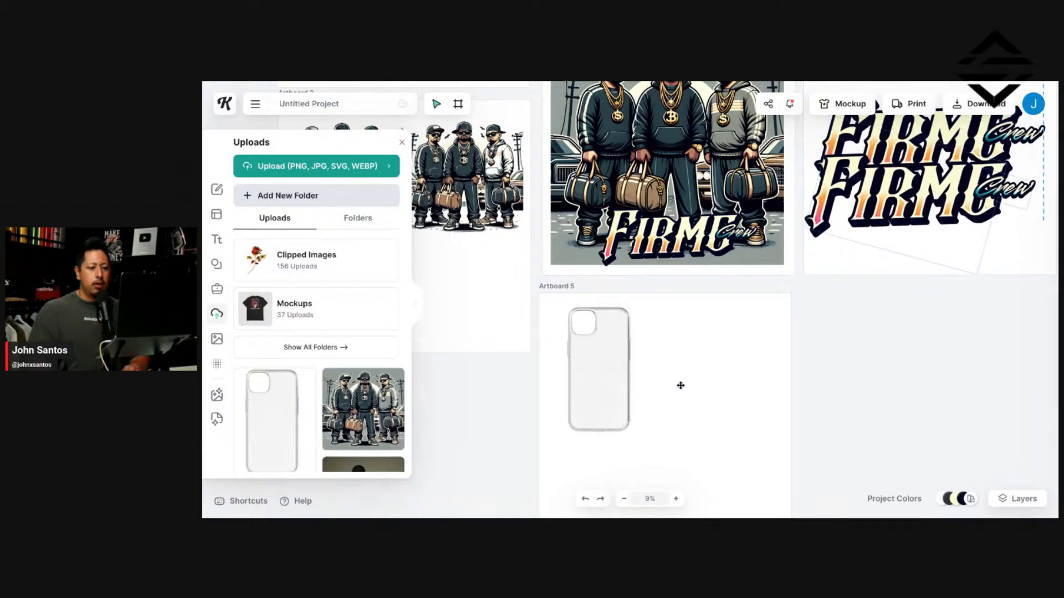
pyautogui.moveTo(680, 386); pyautogui.dragTo(862, 335)
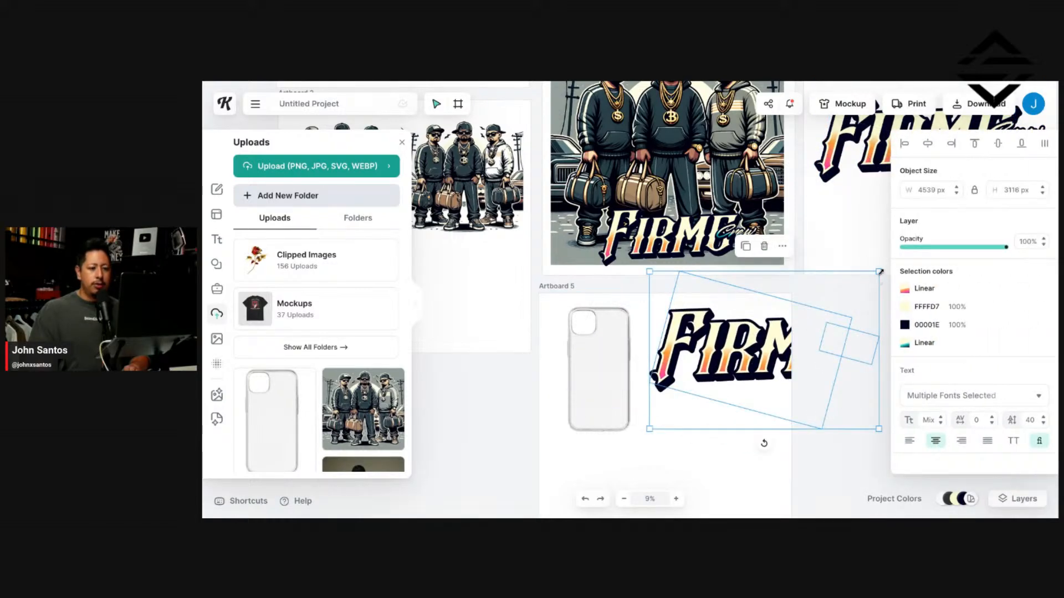
# Step: Scale the copied lettering down to about 855 × 587 px and place it in the middle of the phone case
pyautogui.moveTo(880, 272); pyautogui.dragTo(759, 380)
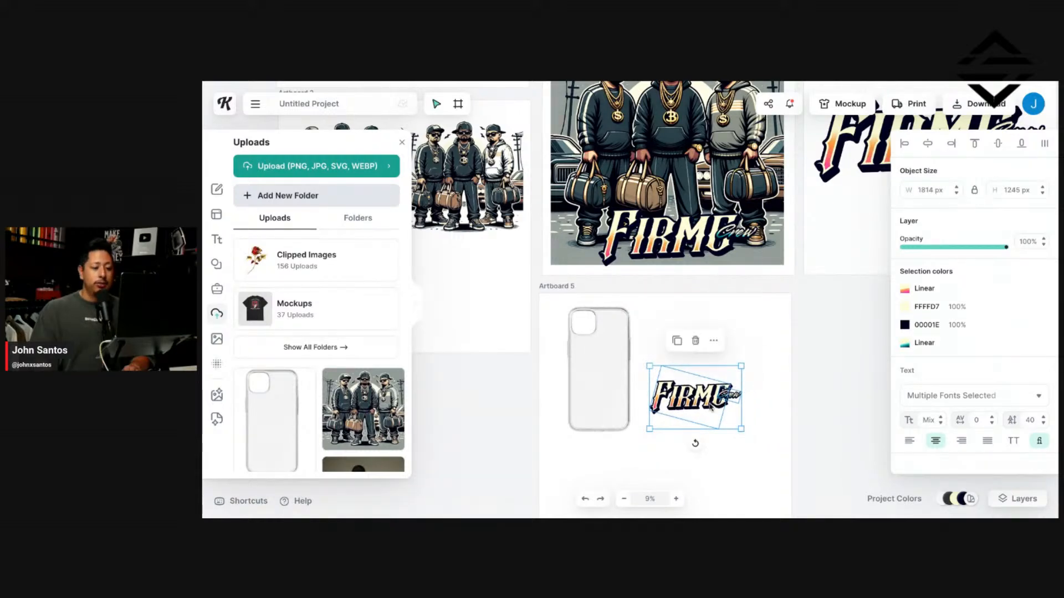
pyautogui.moveTo(710, 405); pyautogui.dragTo(629, 379)
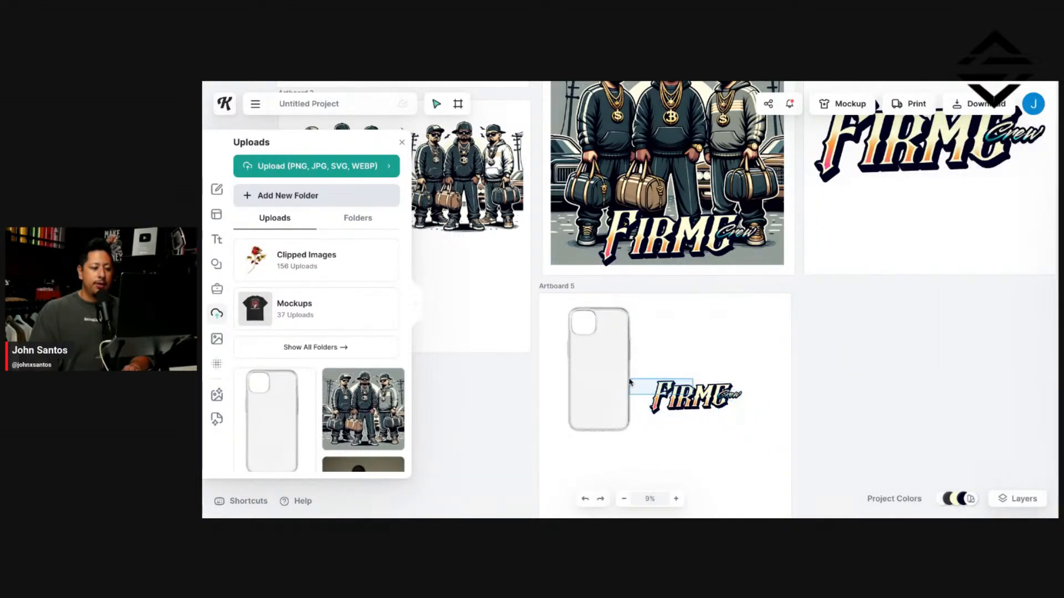
pyautogui.moveTo(733, 417); pyautogui.dragTo(693, 442)
pyautogui.moveTo(701, 397); pyautogui.dragTo(619, 370)
pyautogui.scroll(3, 688, 396)
pyautogui.moveTo(657, 408); pyautogui.dragTo(555, 348)
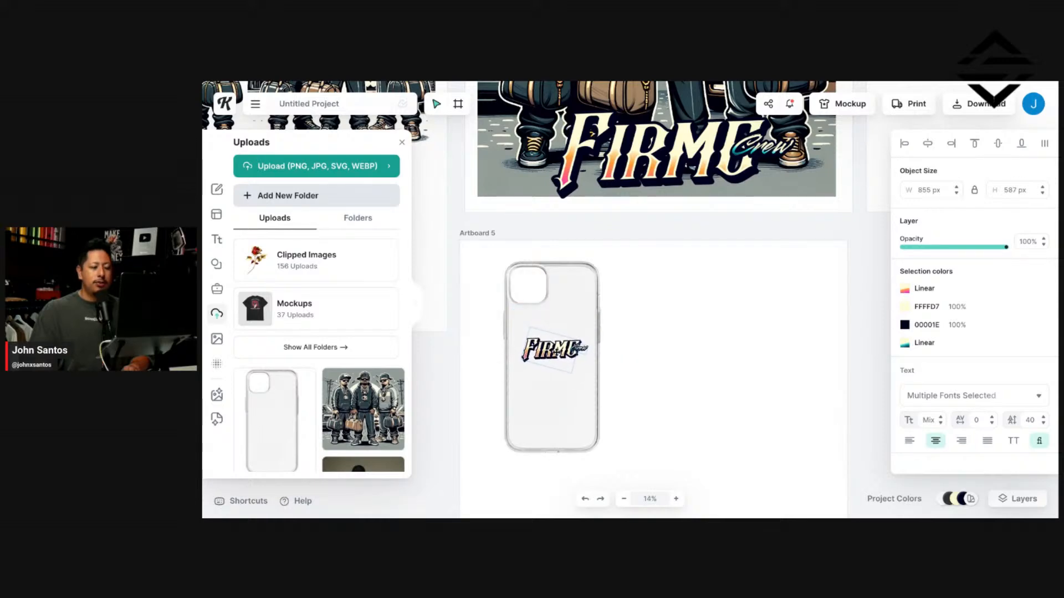
pyautogui.click(665, 347)
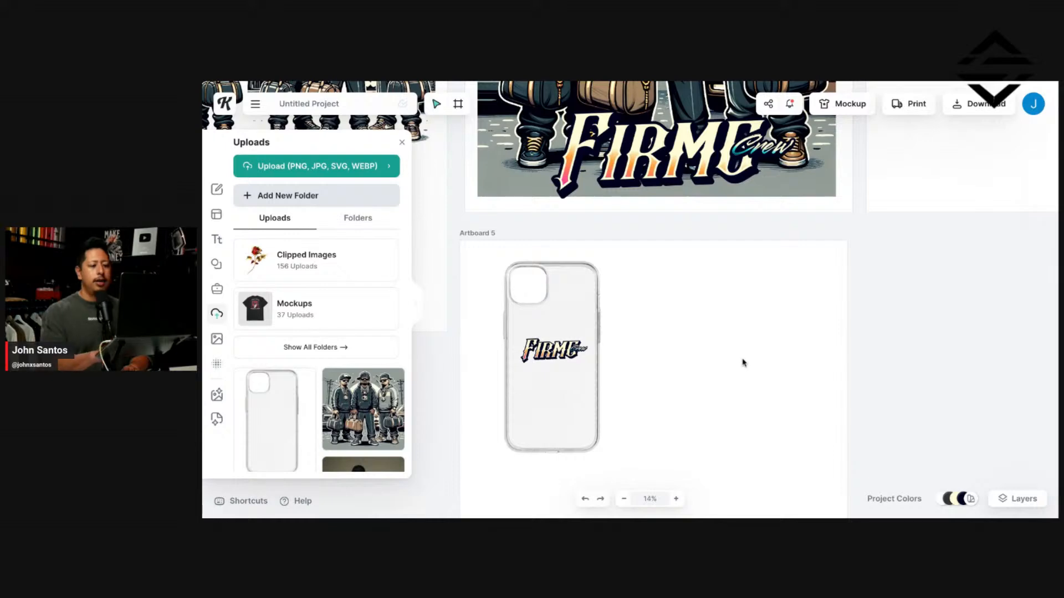
# Step: Insert the Firme black cap and black t-shirt images from the Mockups folder, placing the shirt on Artboard 5 and the cap beside the artboard
pyautogui.scroll(-5, 743, 363)
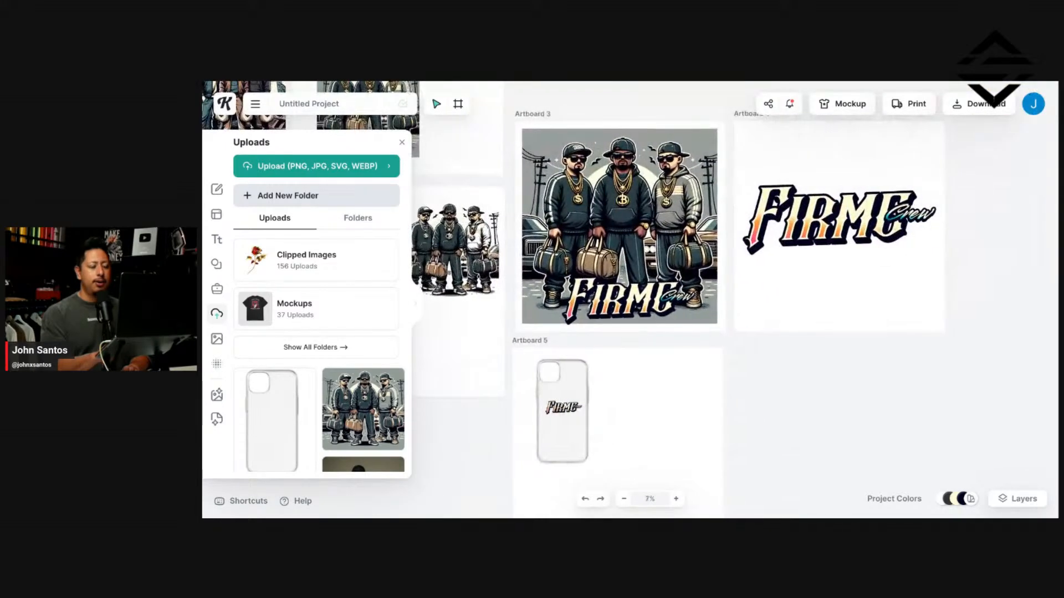
pyautogui.click(327, 306)
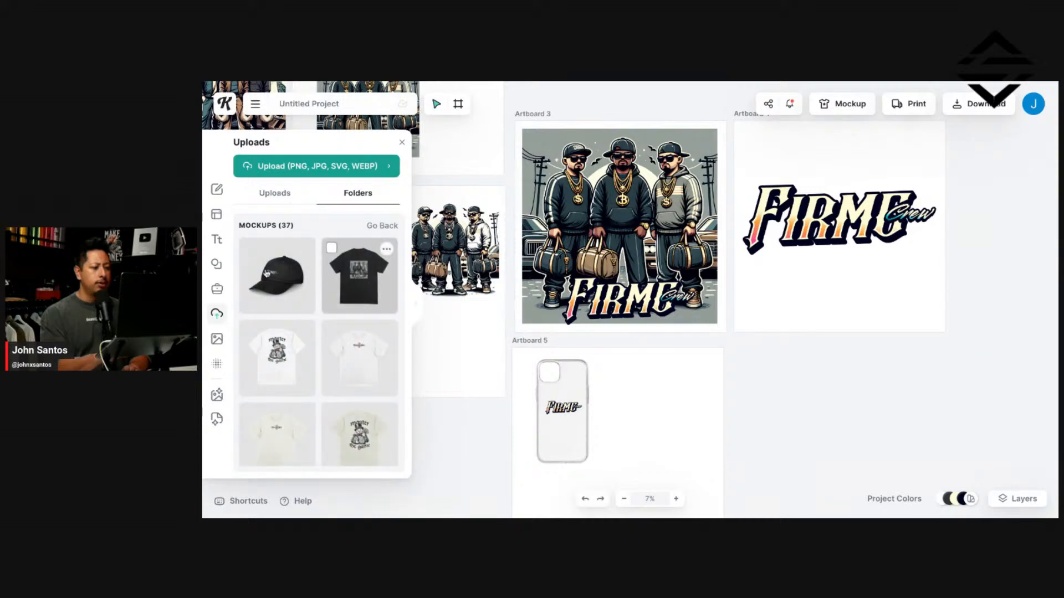
pyautogui.click(267, 273)
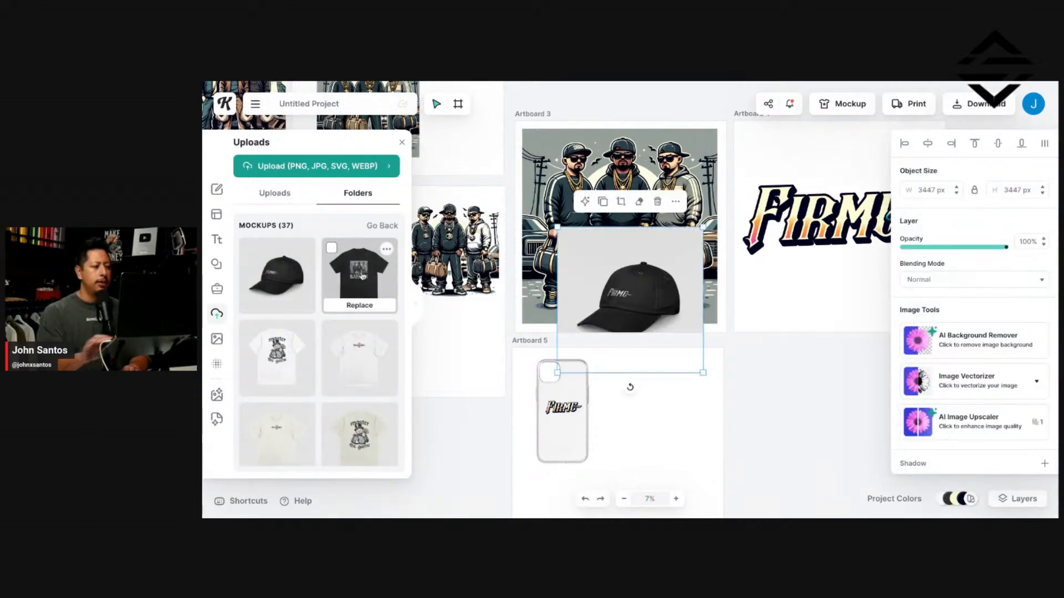
pyautogui.click(362, 276)
pyautogui.scroll(-3, 594, 190)
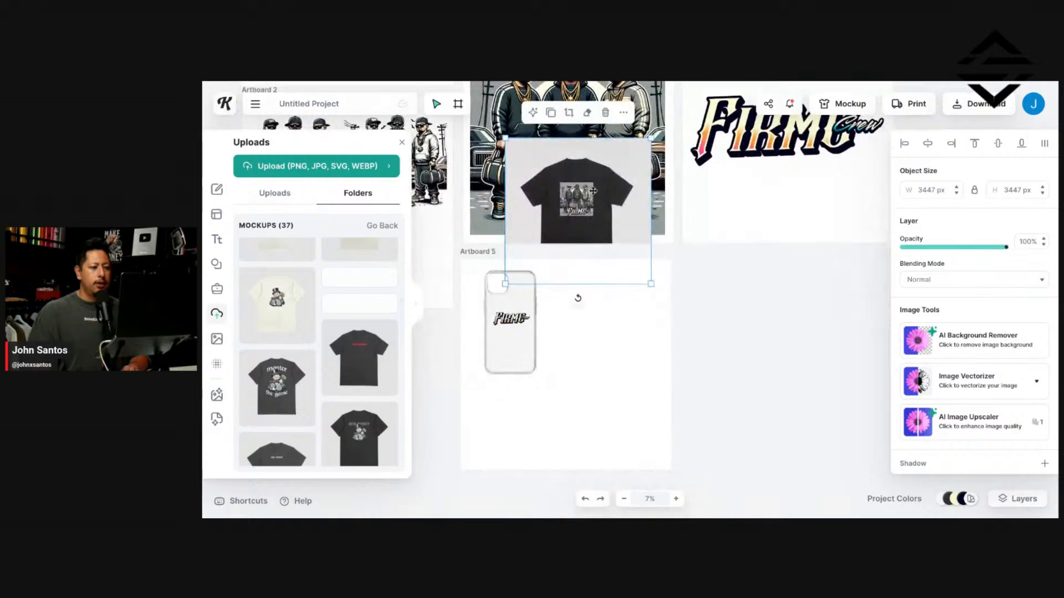
pyautogui.moveTo(593, 191); pyautogui.dragTo(635, 339)
pyautogui.moveTo(588, 221); pyautogui.dragTo(780, 393)
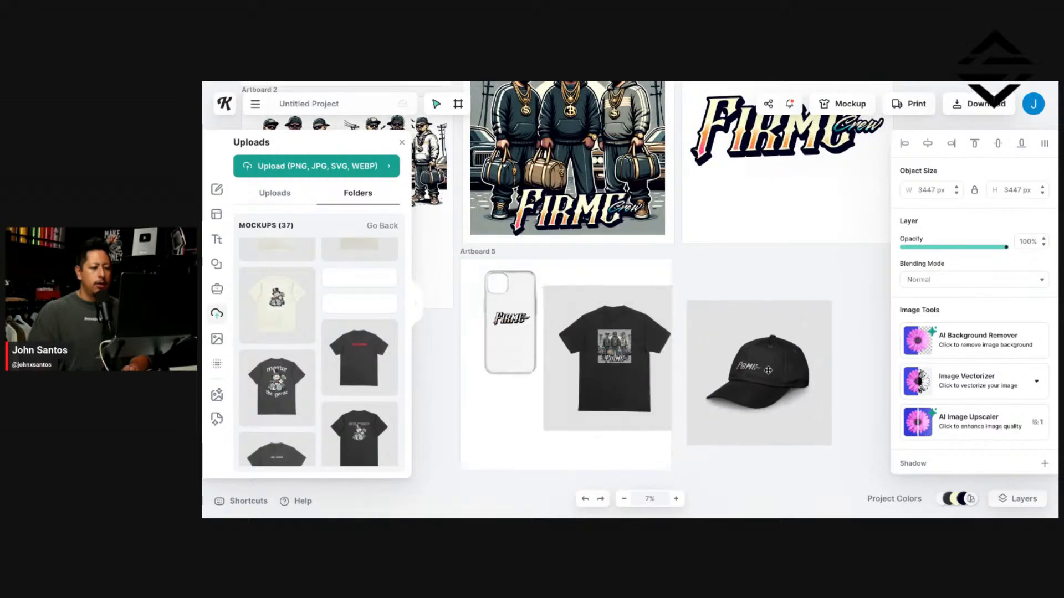
# Step: Remove the backgrounds of the cap and t-shirt images with the AI Background Remover
pyautogui.click(640, 348)
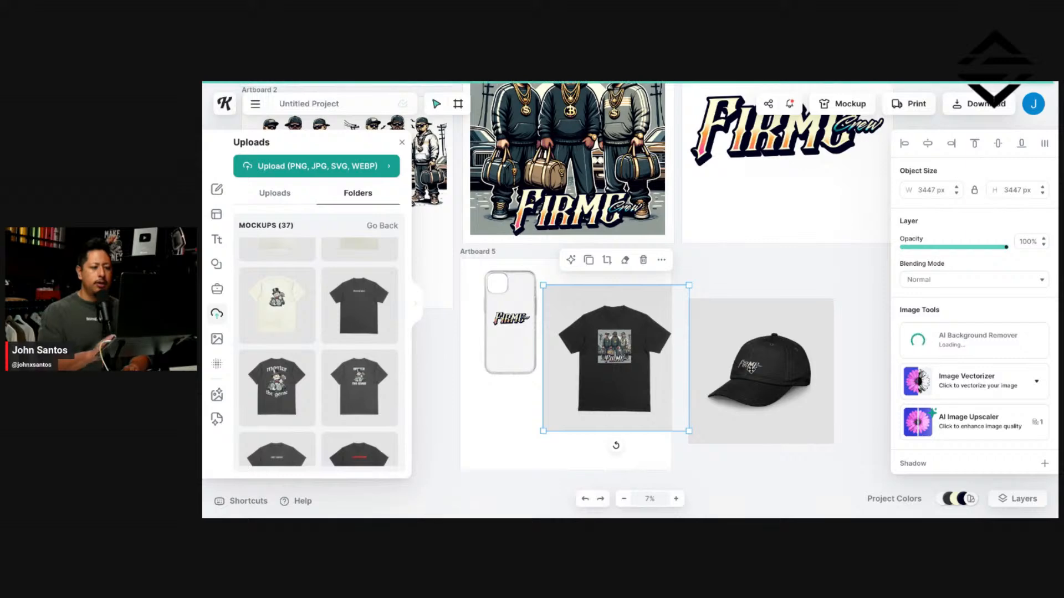
pyautogui.scroll(3, 751, 369)
pyautogui.hscroll(-3, 751, 369)
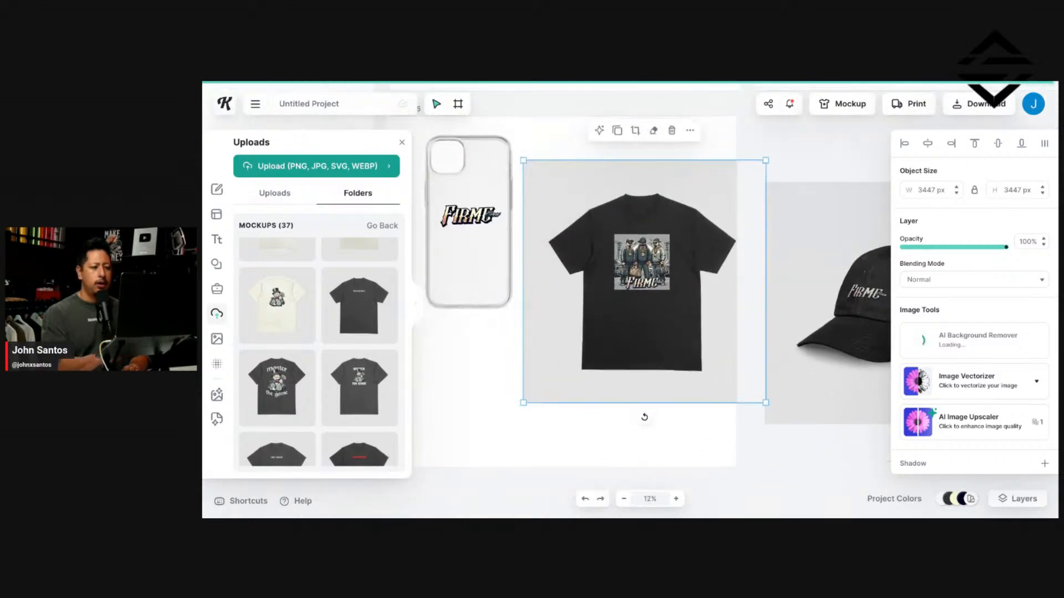
pyautogui.scroll(1, 662, 316)
pyautogui.hscroll(3, 655, 328)
pyautogui.hscroll(-2, 654, 328)
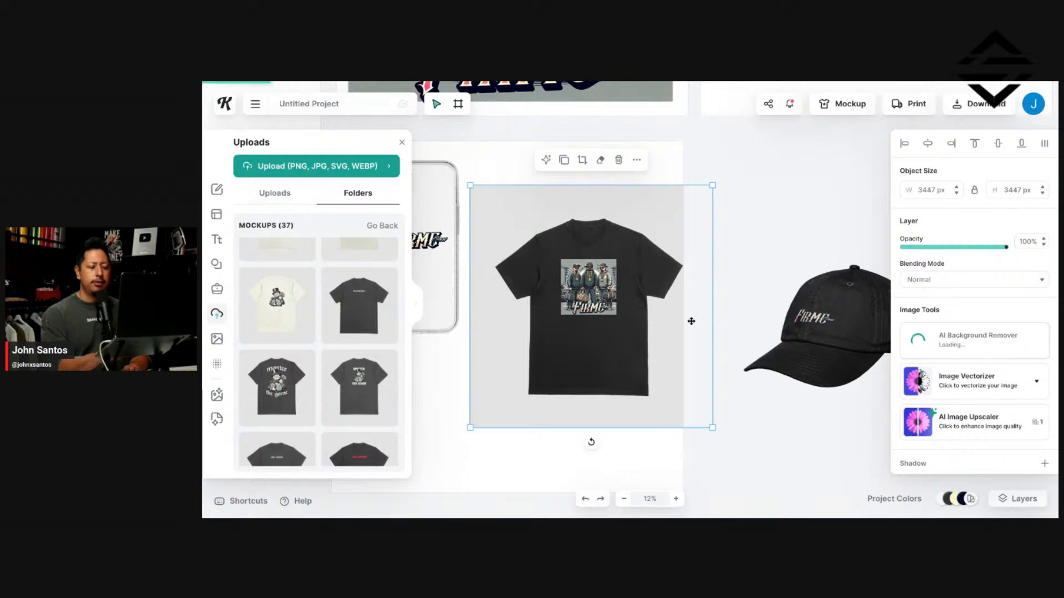
pyautogui.hscroll(-2, 691, 322)
pyautogui.scroll(1, 691, 322)
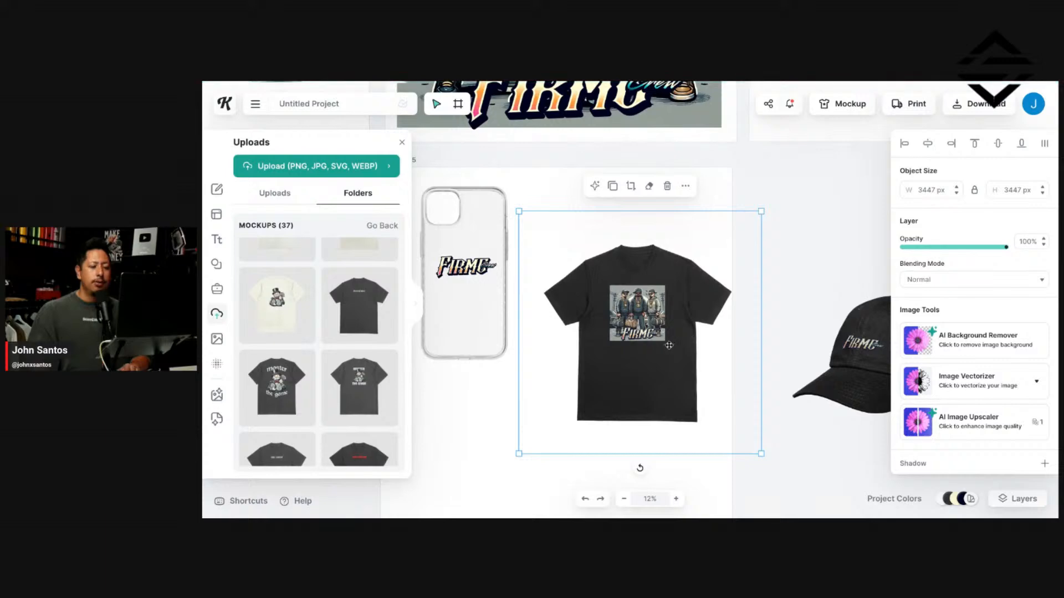
# Step: Scale the t-shirt down to about 2694 × 2694 px and place it beside the phone case on Artboard 5
pyautogui.moveTo(669, 345); pyautogui.dragTo(657, 329)
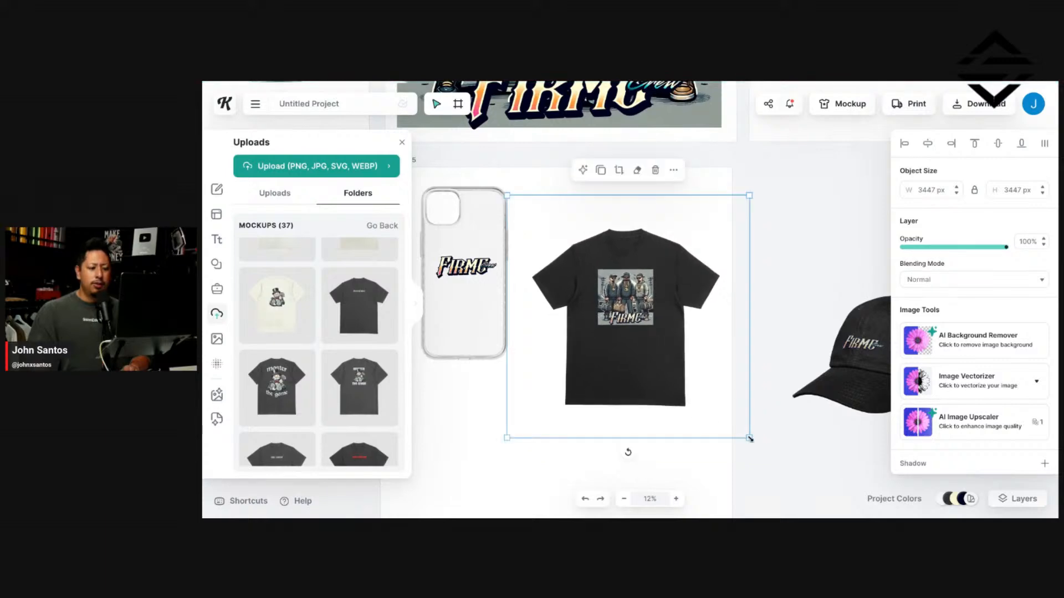
pyautogui.moveTo(749, 438); pyautogui.dragTo(697, 386)
pyautogui.moveTo(648, 337); pyautogui.dragTo(645, 313)
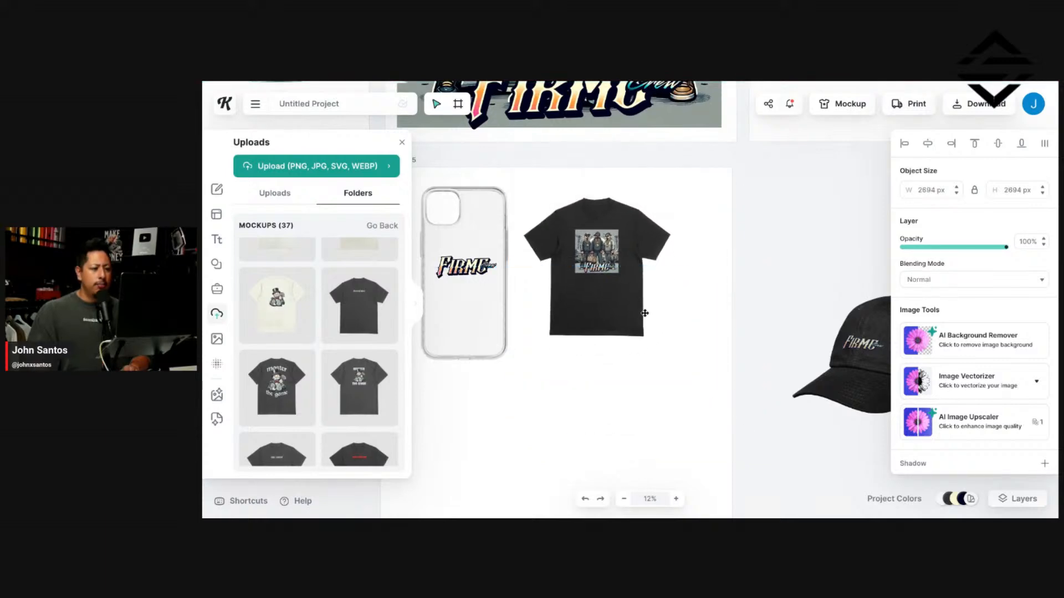
pyautogui.click(520, 361)
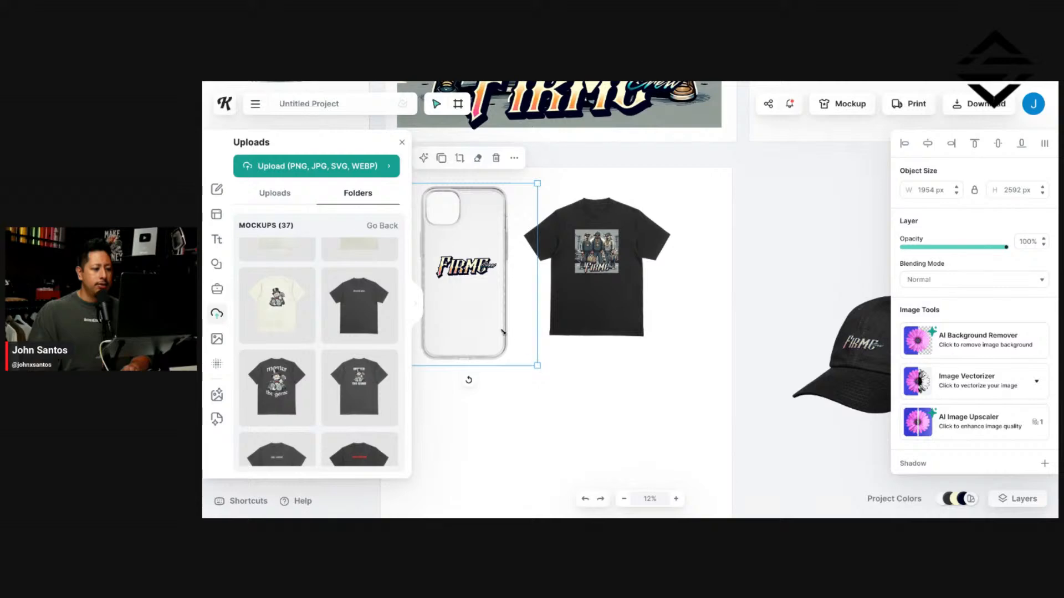
pyautogui.moveTo(502, 333); pyautogui.dragTo(485, 320)
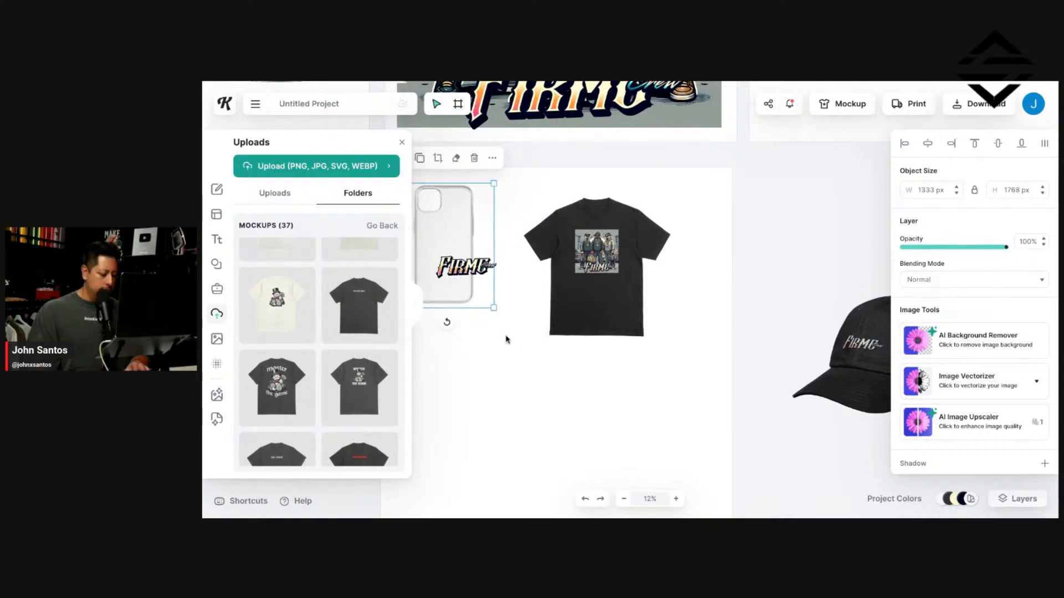
pyautogui.hotkey('ctrl', 'z')
# Step: Select the phone case together with its Firme Crew lettering and group them
pyautogui.click(570, 423)
pyautogui.hscroll(-2, 572, 421)
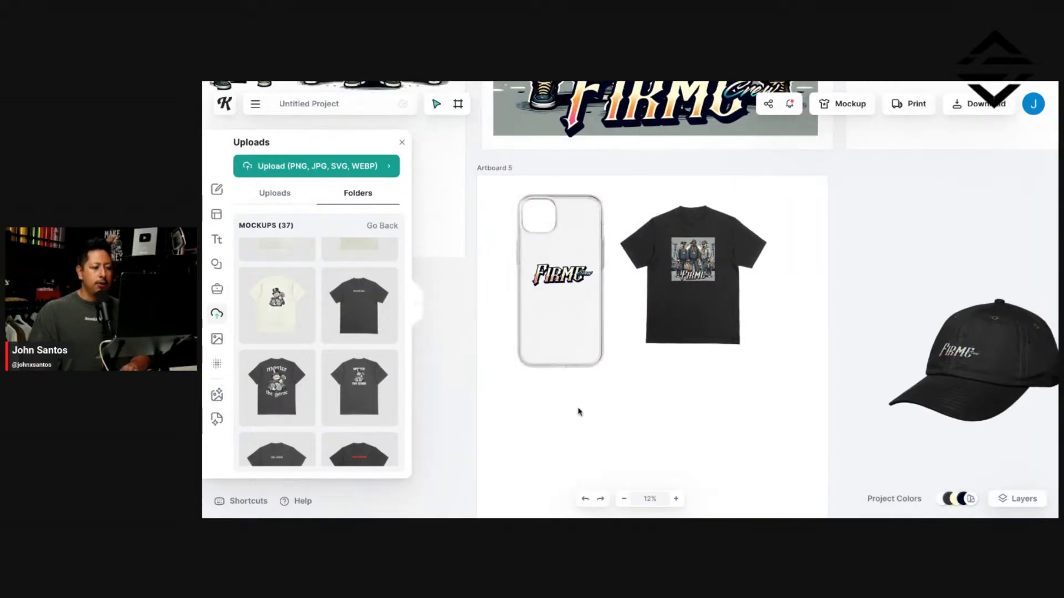
pyautogui.moveTo(578, 405); pyautogui.dragTo(540, 289)
pyautogui.moveTo(528, 251); pyautogui.dragTo(532, 244)
pyautogui.rightClick(546, 252)
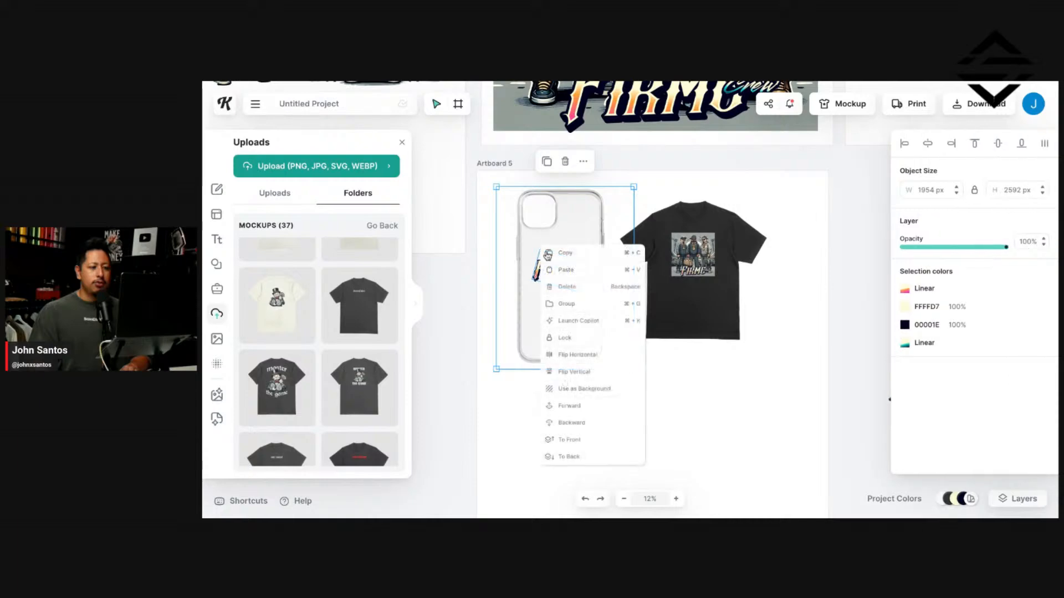
pyautogui.click(587, 309)
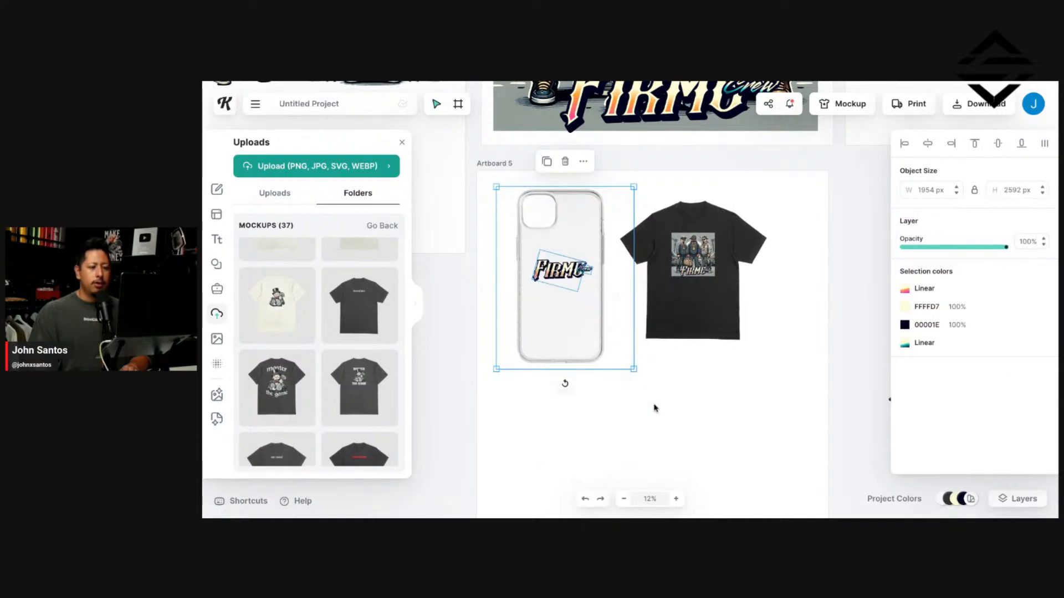
# Step: Scale the grouped phone case and lettering down in Artboard 5's upper-left area
pyautogui.click(654, 408)
pyautogui.click(576, 302)
pyautogui.click(626, 374)
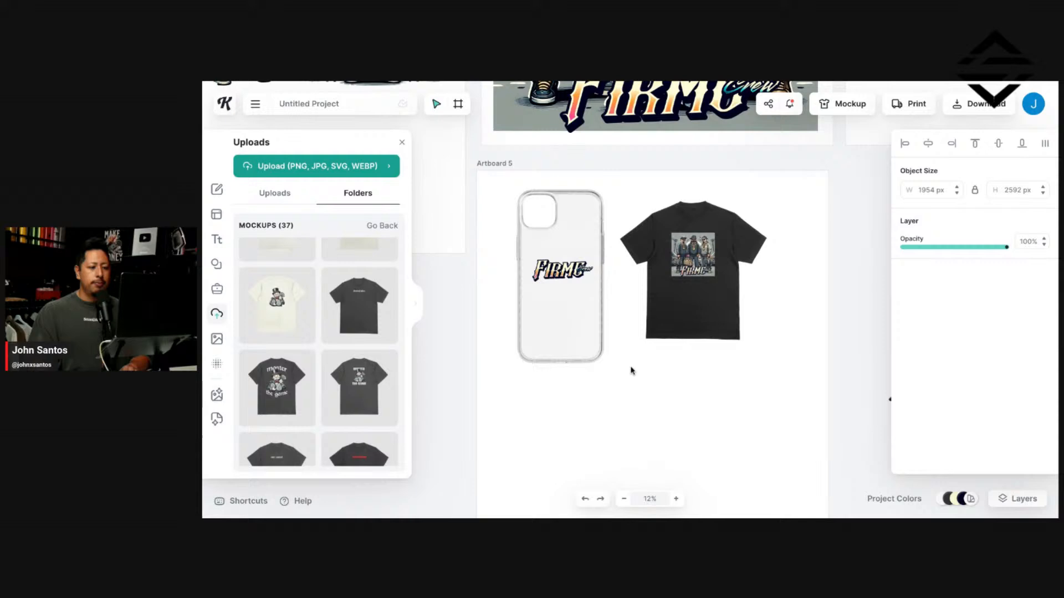
pyautogui.click(584, 339)
pyautogui.moveTo(633, 368); pyautogui.dragTo(554, 304)
pyautogui.click(643, 403)
# Step: Move the t-shirt up and closer to the phone case on Artboard 5
pyautogui.moveTo(696, 315); pyautogui.dragTo(662, 304)
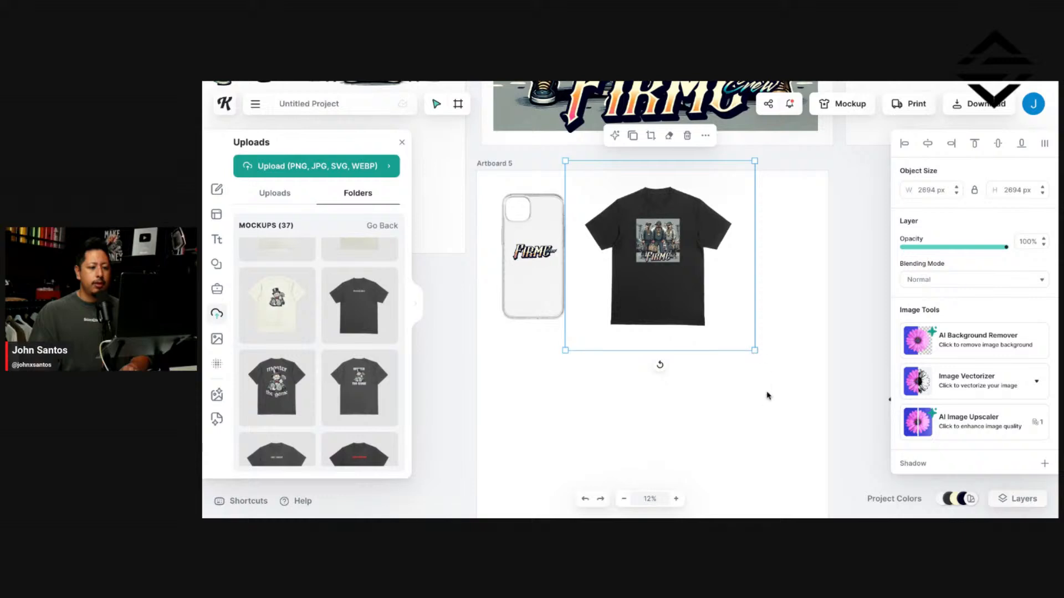
pyautogui.click(768, 411)
pyautogui.moveTo(770, 415); pyautogui.dragTo(732, 383)
# Step: Move the cap onto Artboard 5, scale it down to about 1969 × 1969 px and place it to the right of the t-shirt
pyautogui.moveTo(944, 357); pyautogui.dragTo(544, 395)
pyautogui.moveTo(659, 477); pyautogui.dragTo(559, 382)
pyautogui.moveTo(524, 334); pyautogui.dragTo(750, 238)
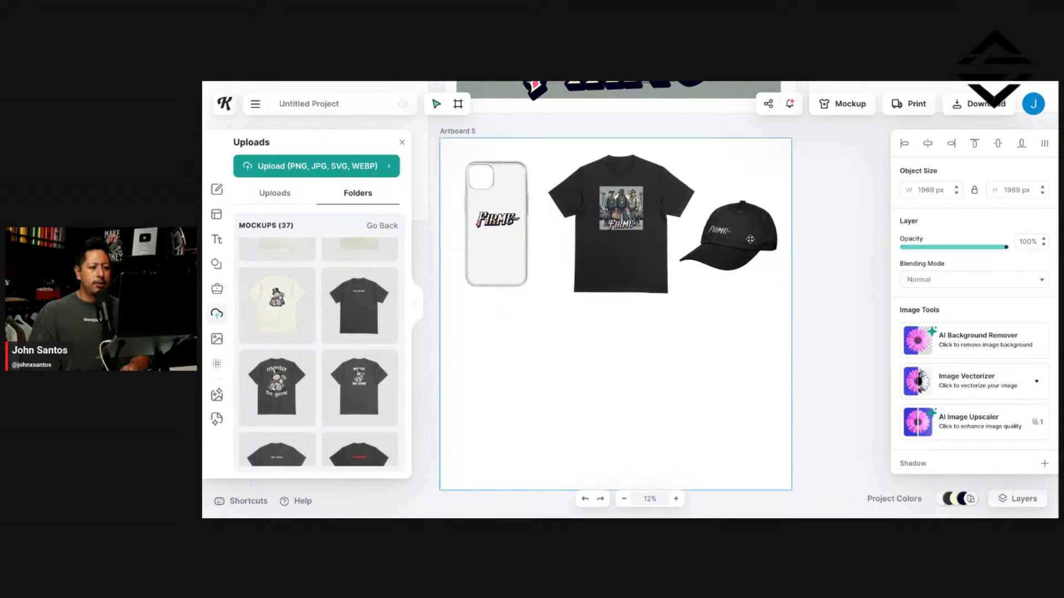
pyautogui.click(728, 318)
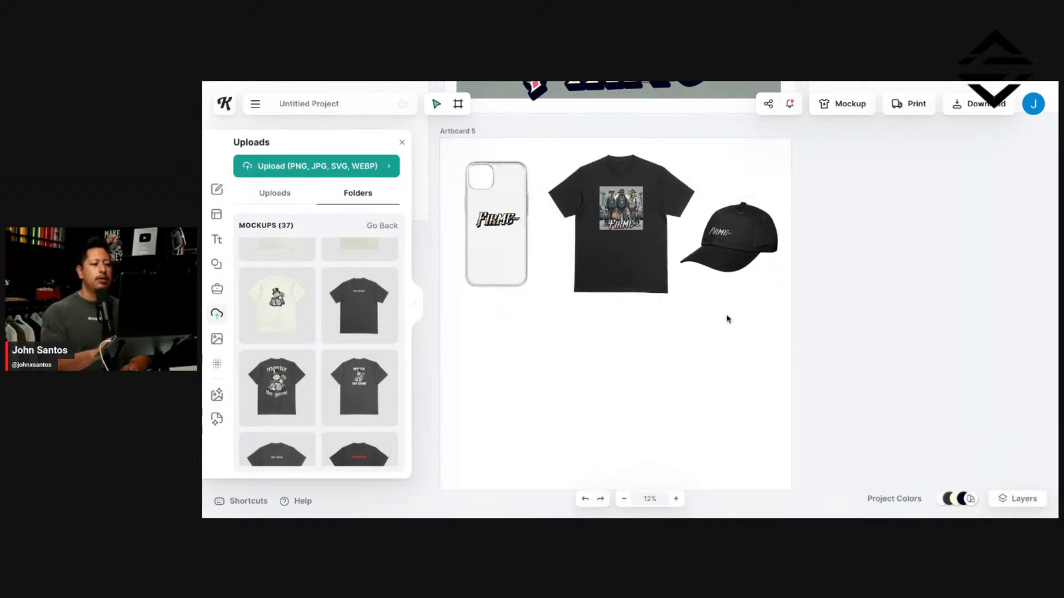
# Step: Examine the phone case, t-shirt and cap mockups up close and as a group on Artboard 5
pyautogui.scroll(5, 728, 318)
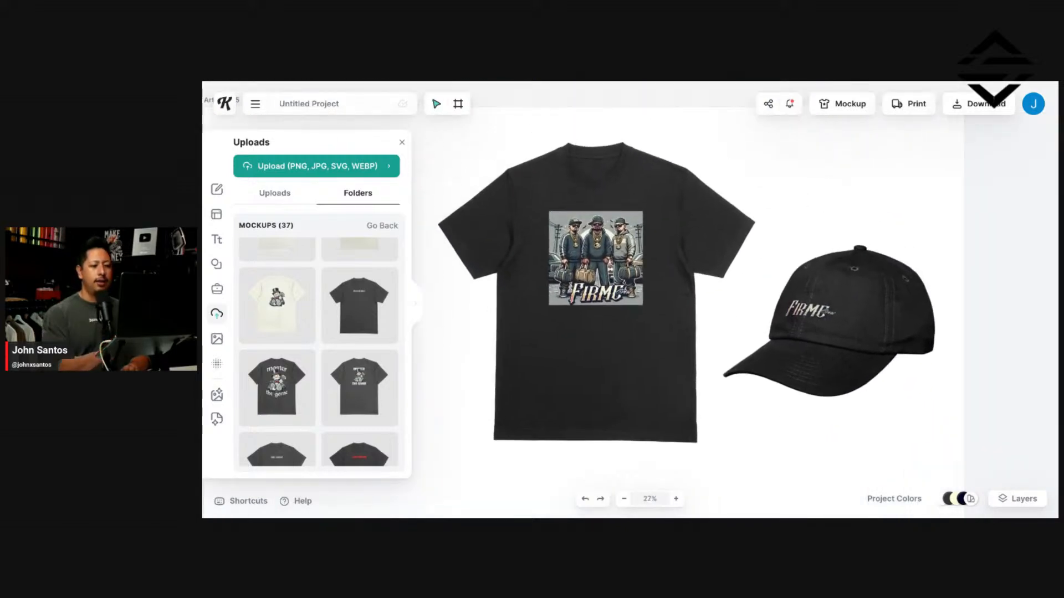
pyautogui.hscroll(-4, 727, 319)
pyautogui.hscroll(5, 743, 300)
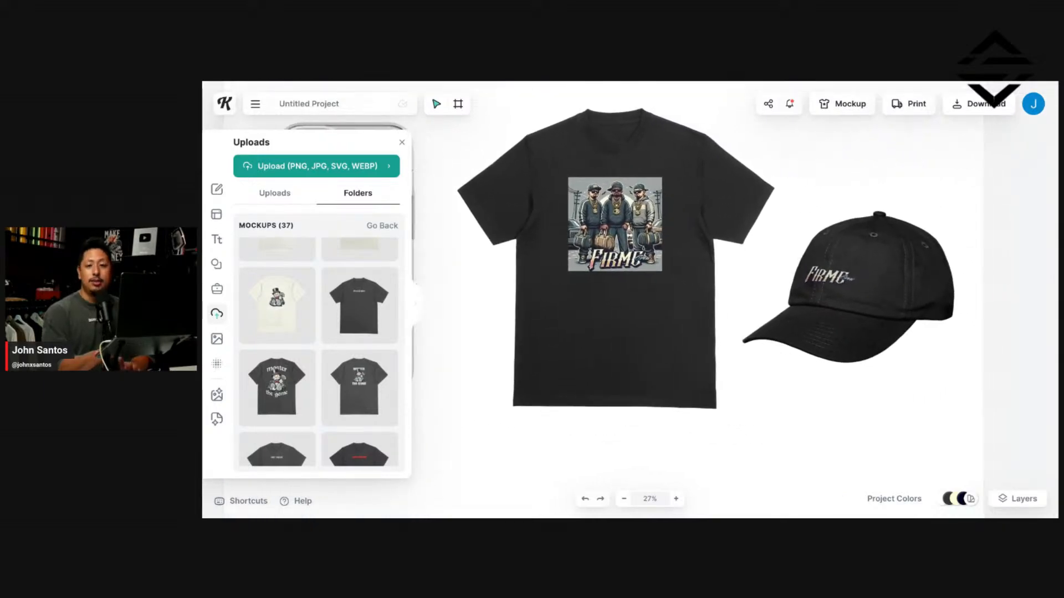
pyautogui.hscroll(-3, 734, 299)
pyautogui.hscroll(2, 630, 299)
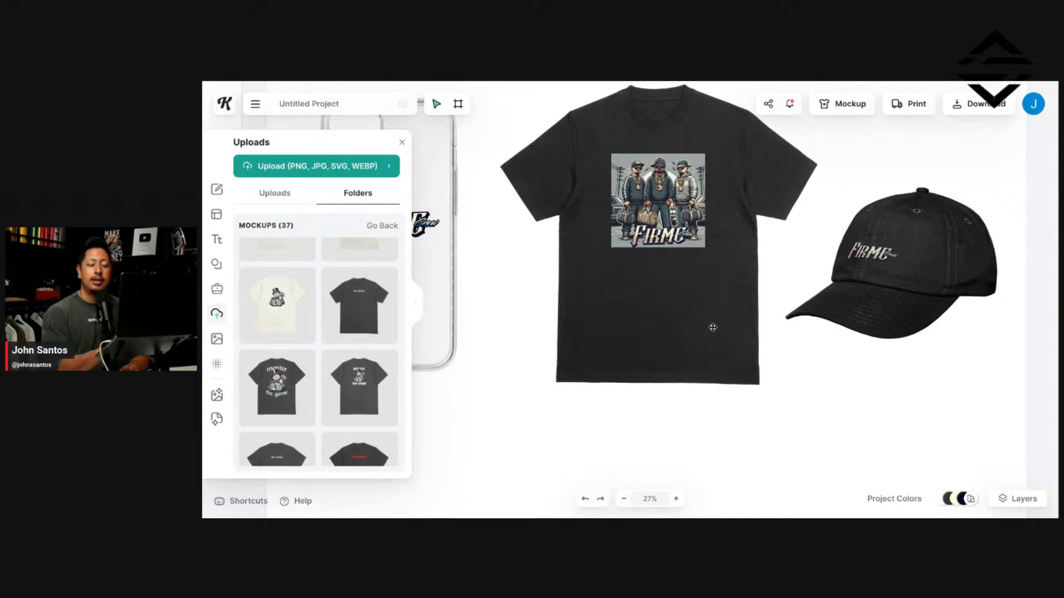
pyautogui.scroll(-3, 713, 328)
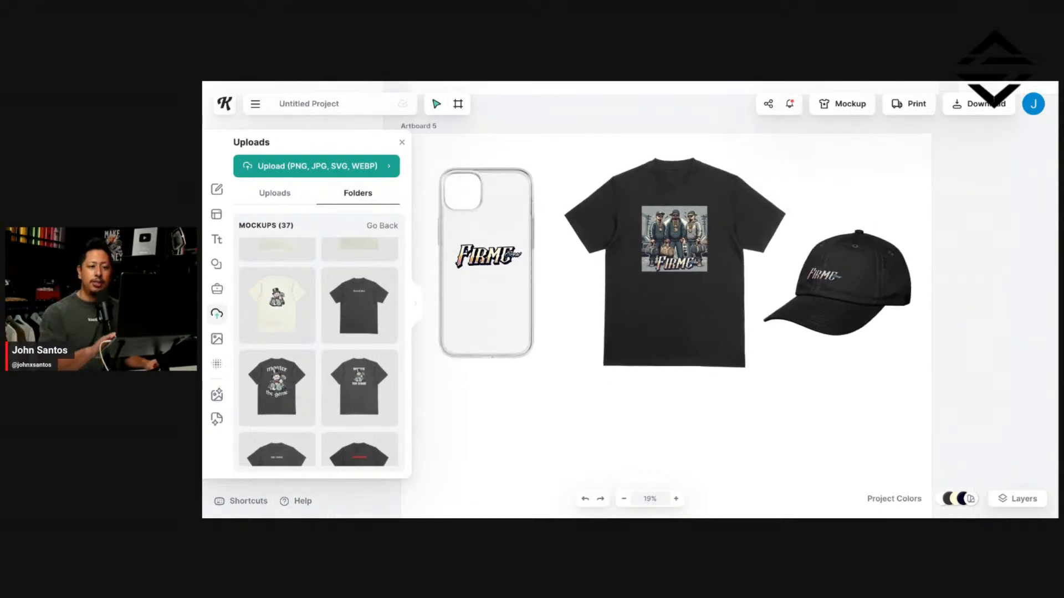
pyautogui.scroll(3, 712, 325)
pyautogui.scroll(-3, 713, 327)
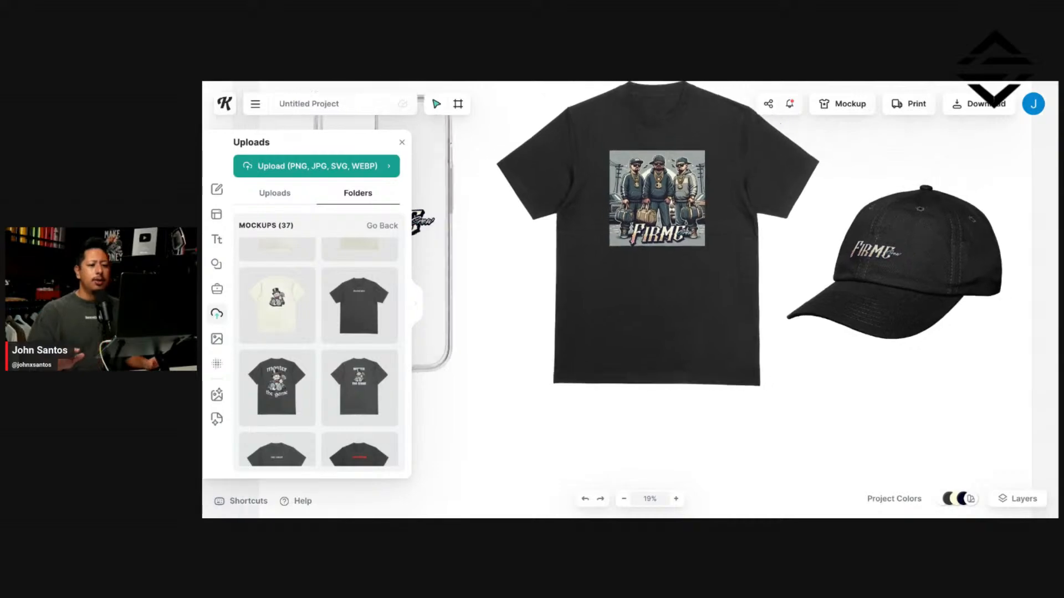
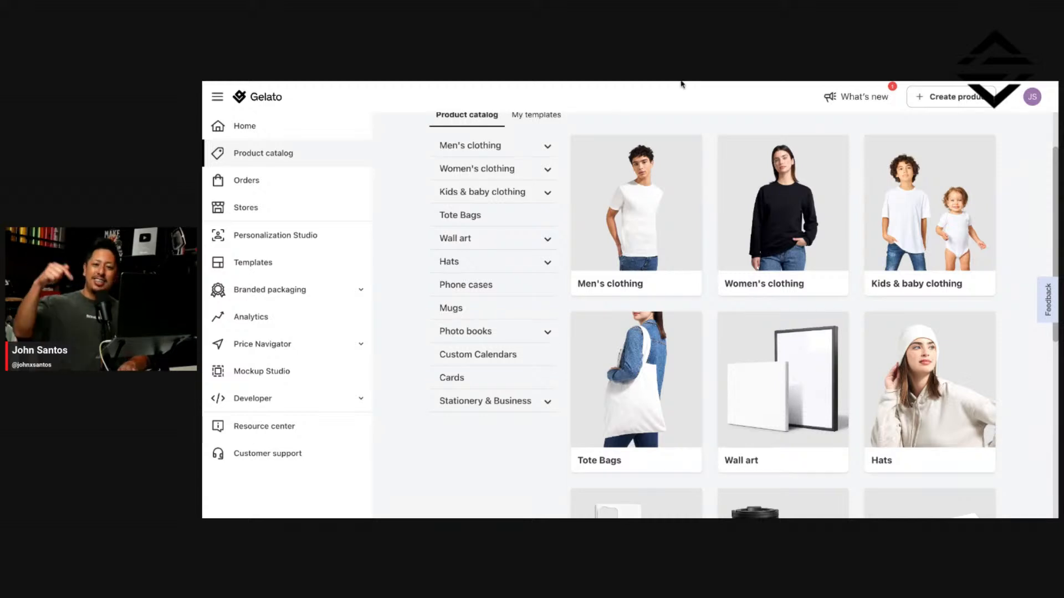
# Step: Switch to Gelato and look over its product catalog and home page
pyautogui.scroll(2, 719, 187)
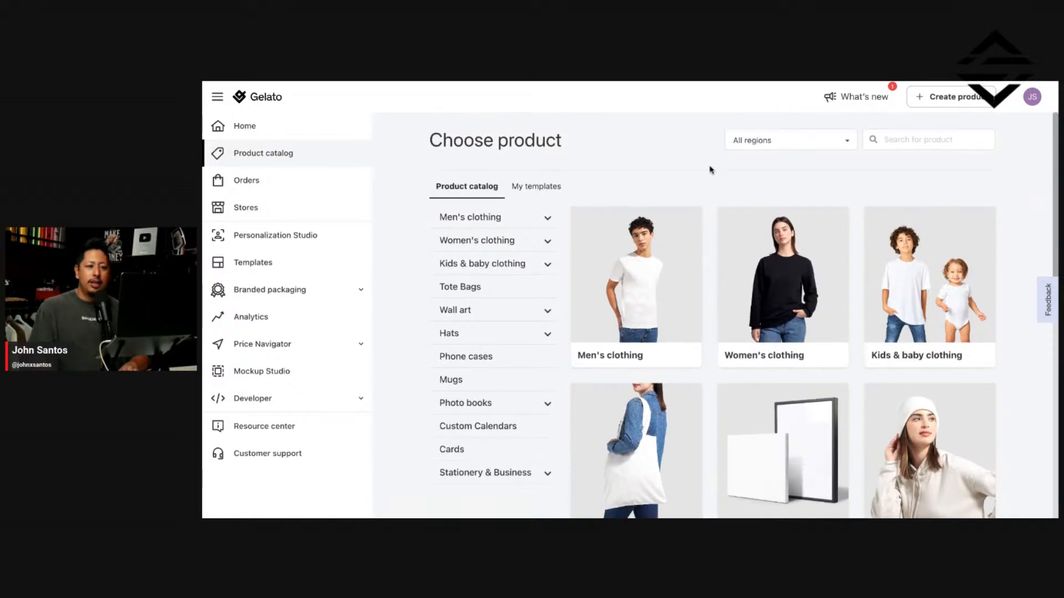
pyautogui.scroll(-1, 646, 167)
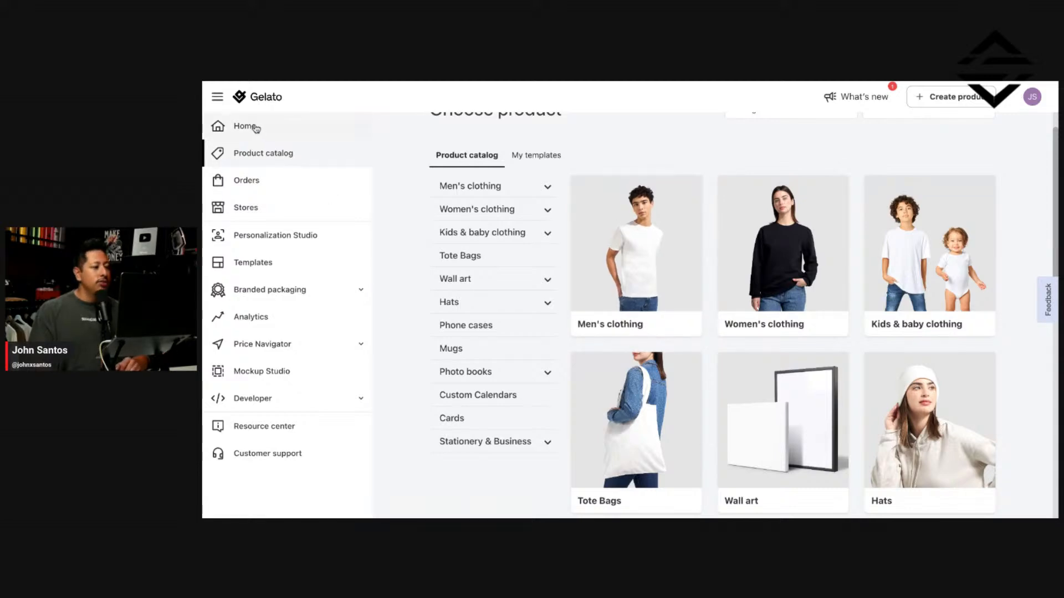
pyautogui.click(271, 134)
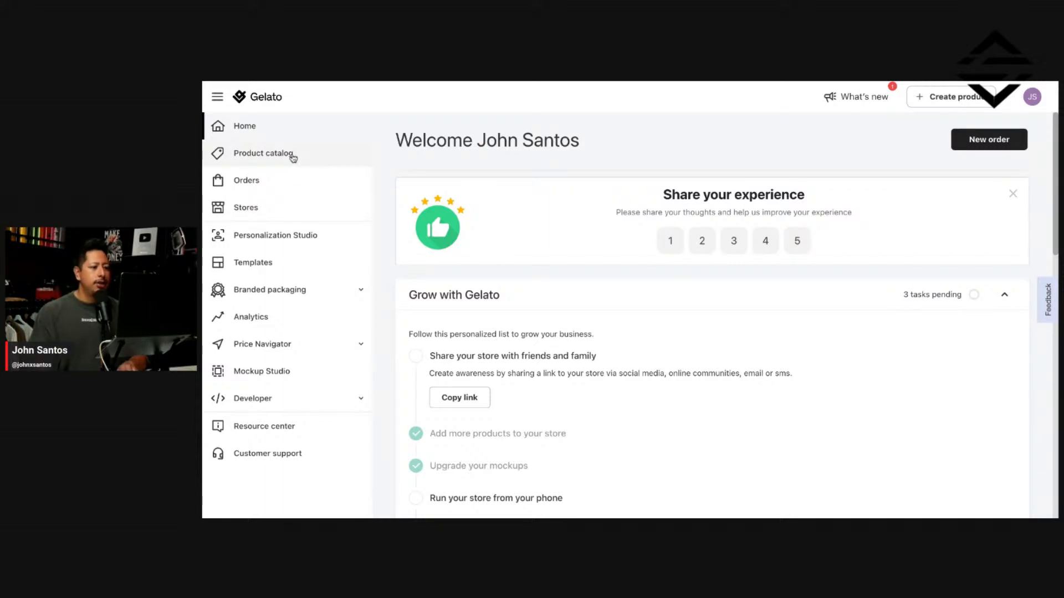
pyautogui.click(263, 153)
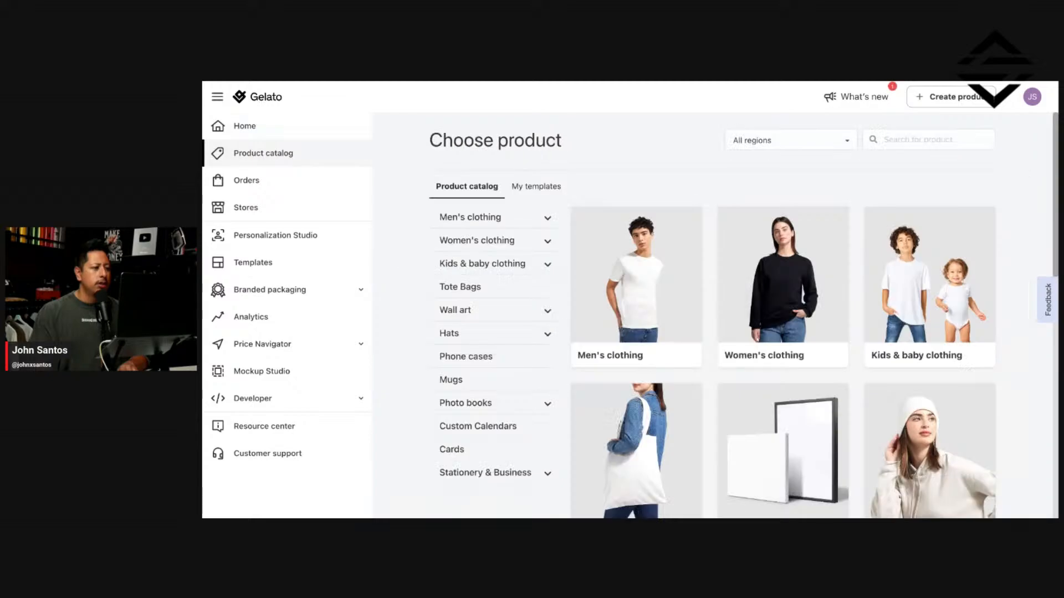
# Step: Review the Gelato home page's growth tasks, getting-started guides and suggestions
pyautogui.click(268, 133)
pyautogui.scroll(-2, 553, 247)
pyautogui.scroll(-5, 555, 252)
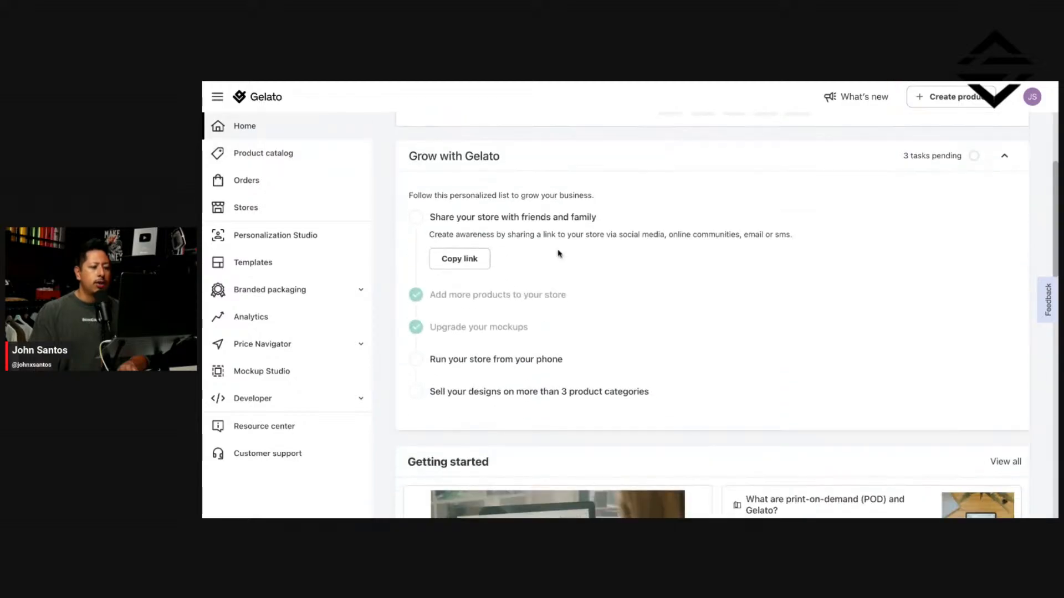
pyautogui.scroll(-4, 558, 253)
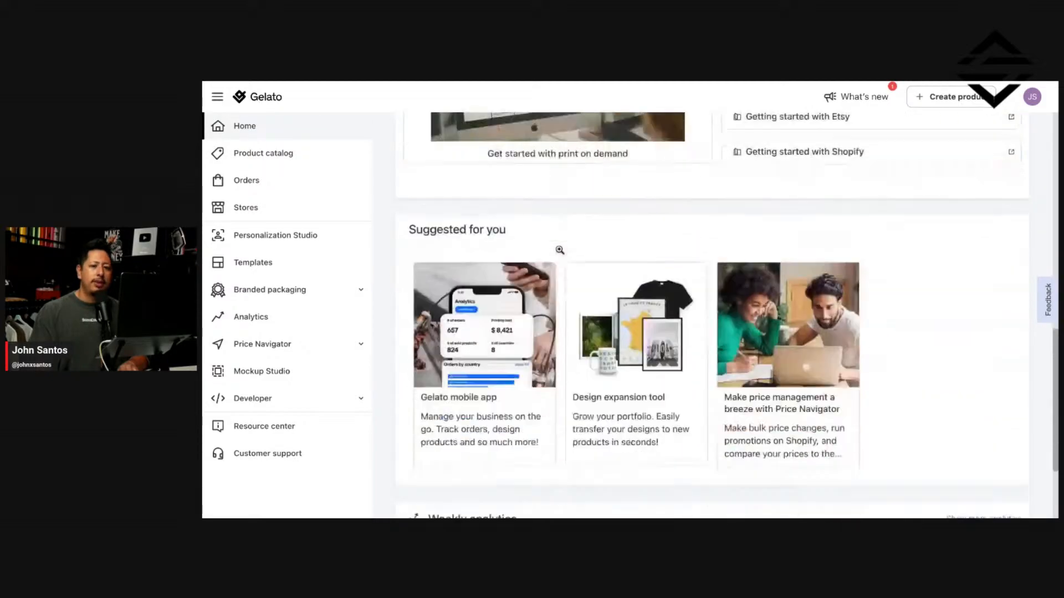
pyautogui.scroll(11, 560, 253)
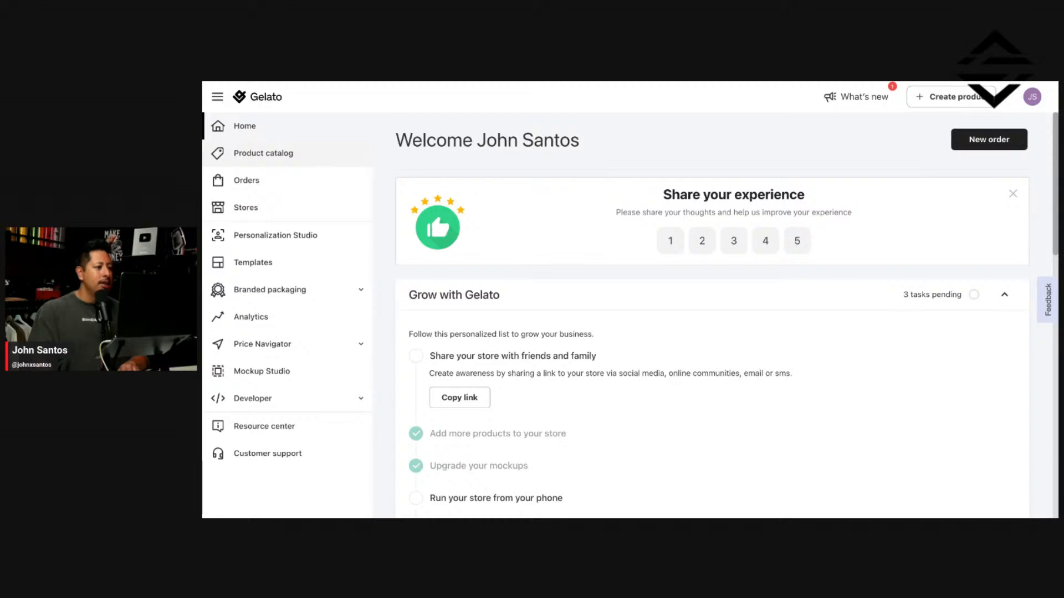
# Step: Browse the product catalog's categories and open the new products in men's clothing
pyautogui.click(291, 156)
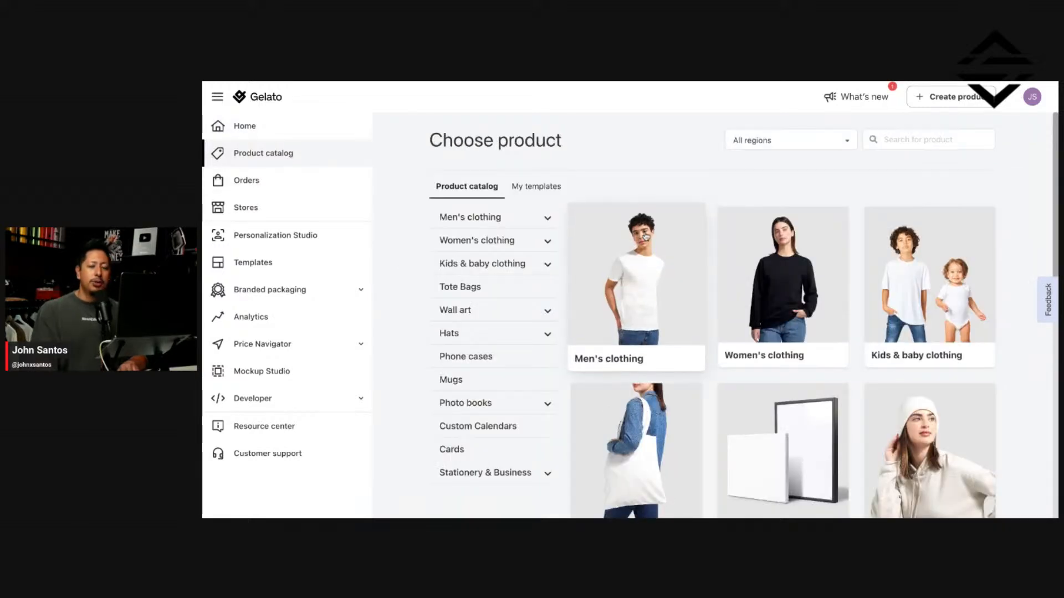
pyautogui.scroll(-3, 649, 235)
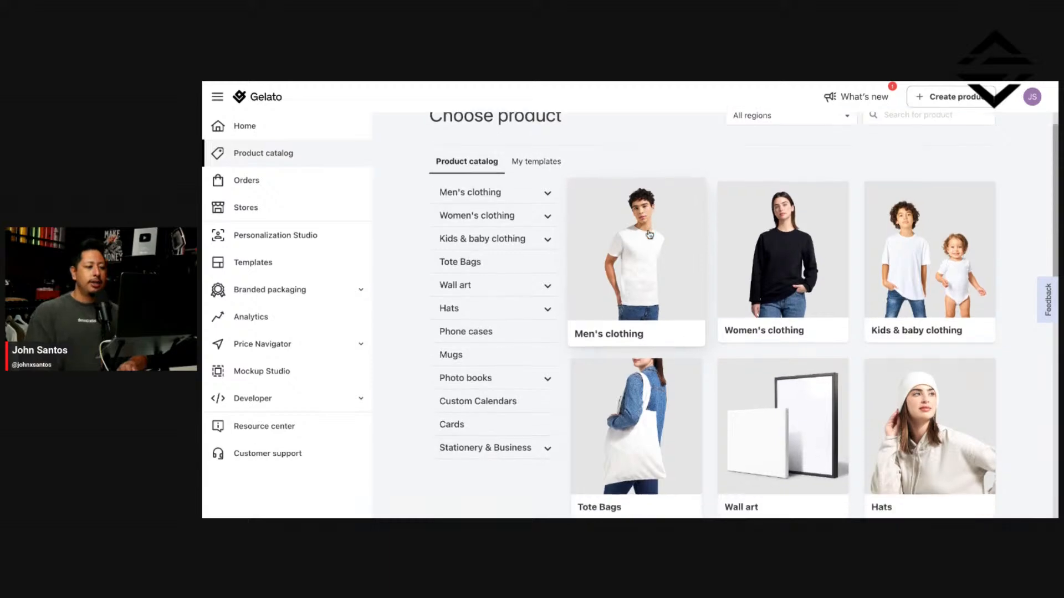
pyautogui.scroll(-4, 649, 235)
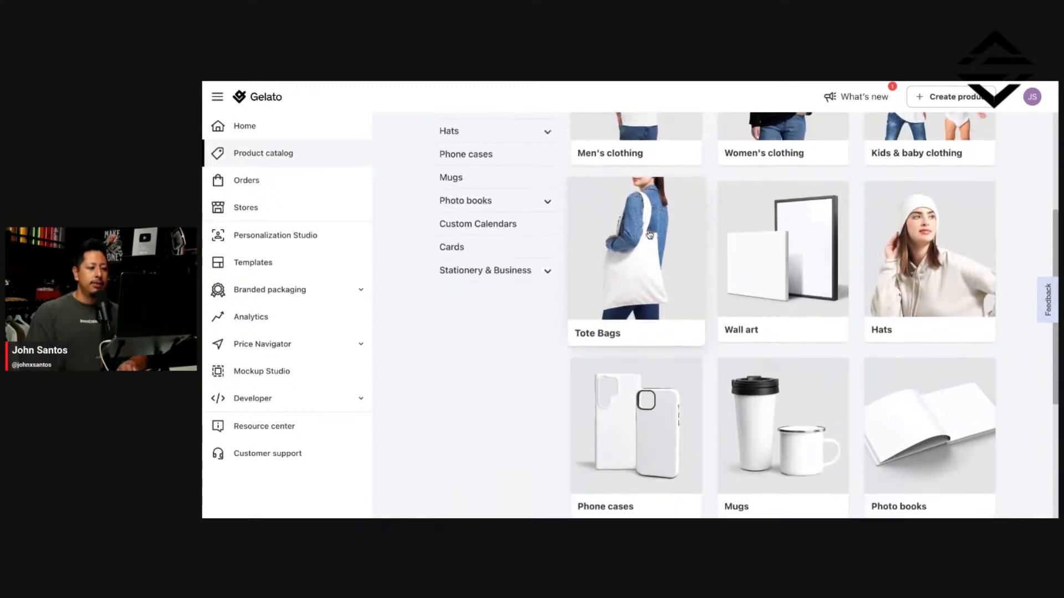
pyautogui.scroll(3, 650, 234)
pyautogui.click(648, 237)
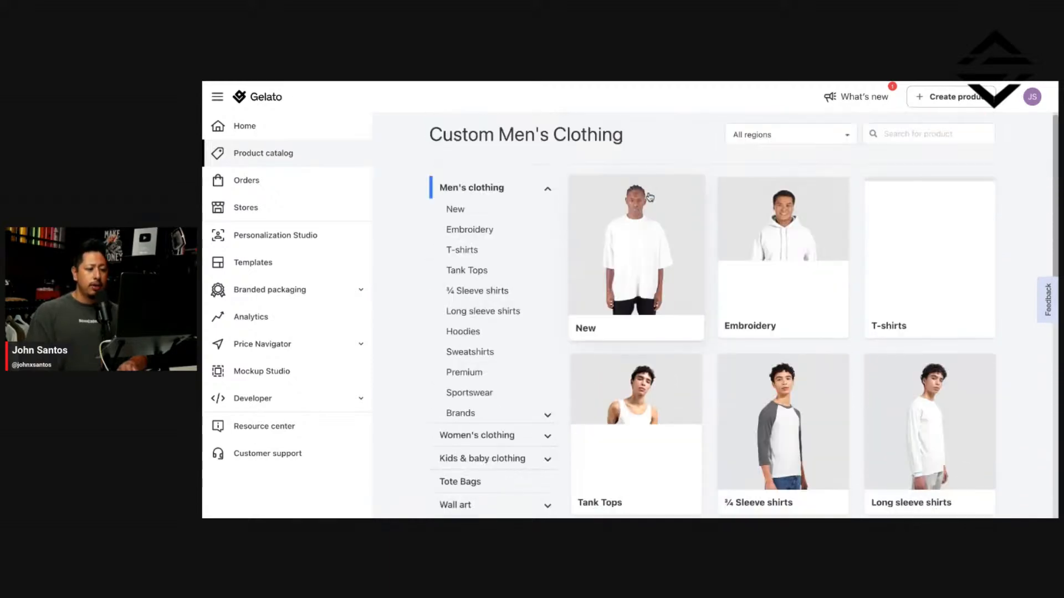
pyautogui.click(646, 246)
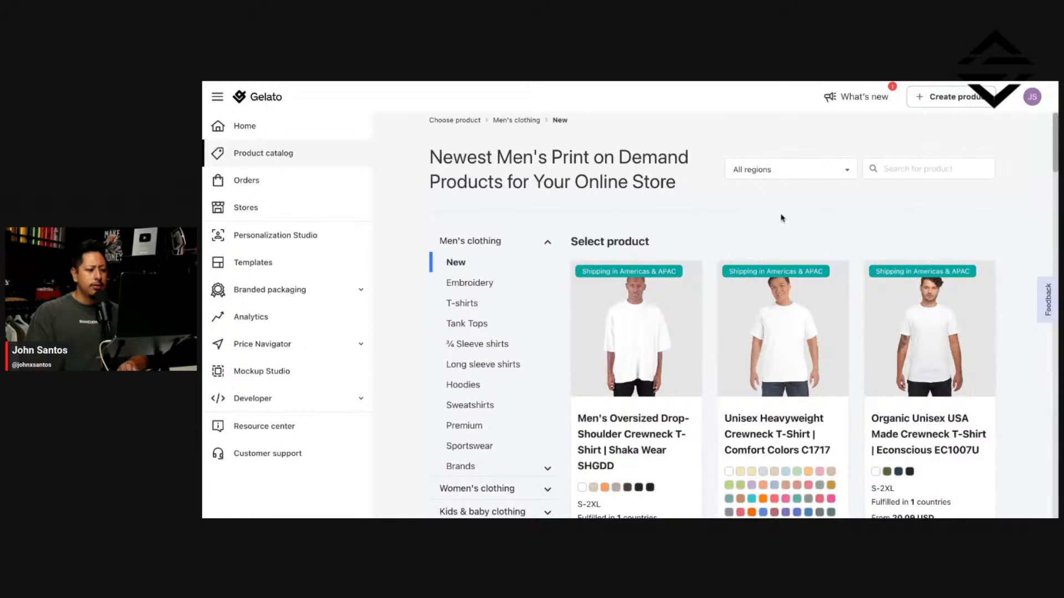
# Step: Look through the new men's t-shirts, hoodies and sweatshirts, checking their prices, colors and sizes
pyautogui.scroll(-3, 781, 218)
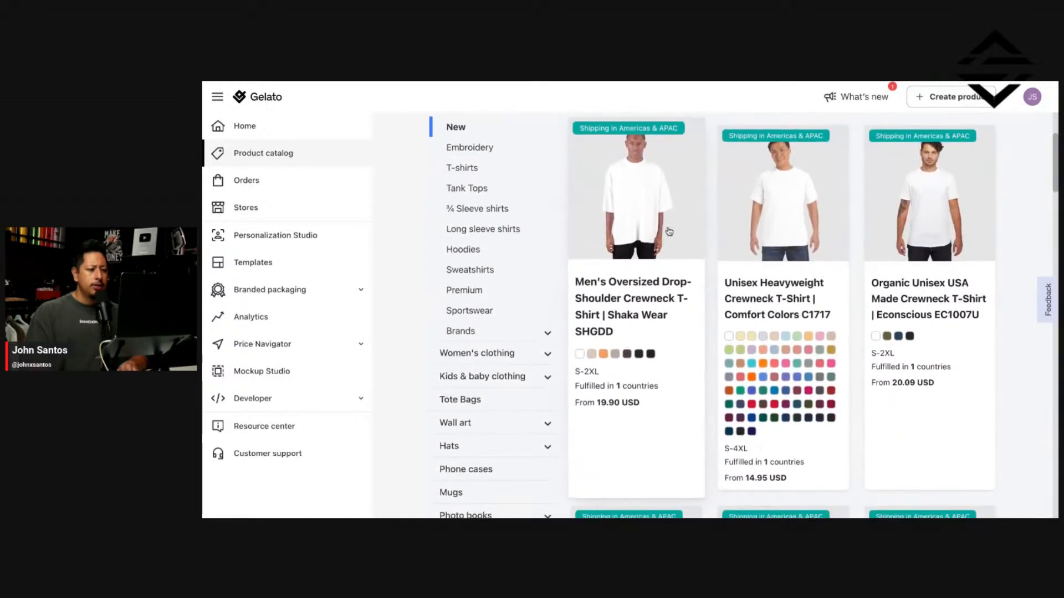
pyautogui.scroll(1, 663, 231)
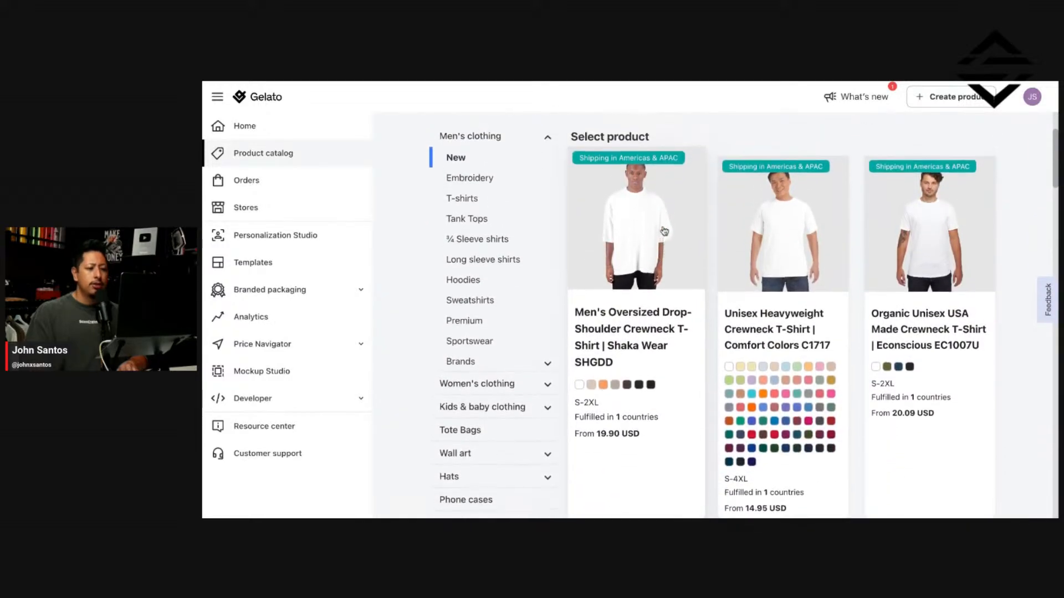
pyautogui.scroll(-2, 667, 290)
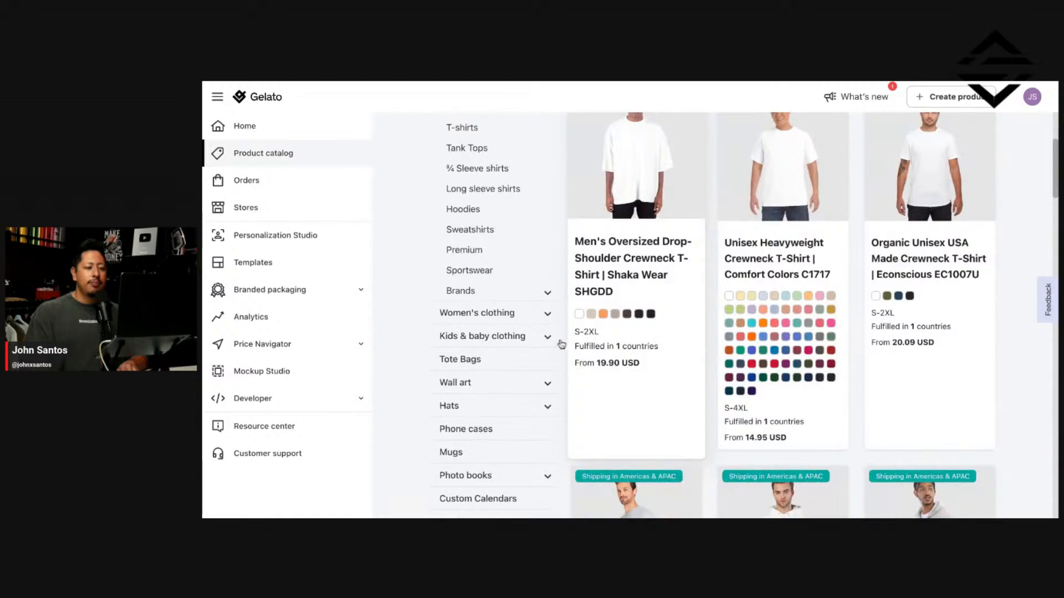
pyautogui.scroll(-1, 613, 363)
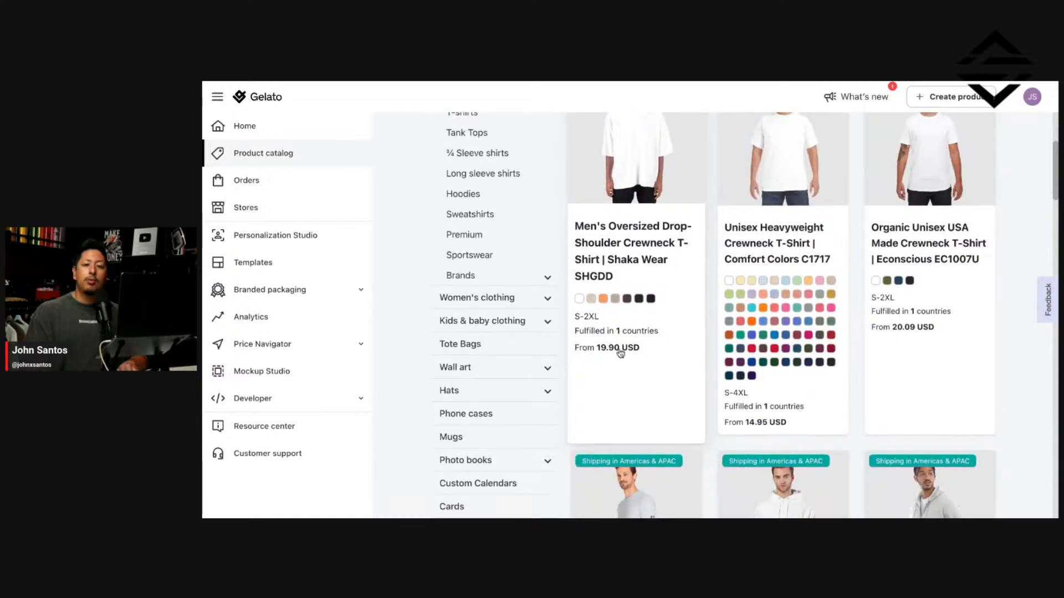
pyautogui.scroll(-2, 617, 355)
pyautogui.scroll(-10, 620, 353)
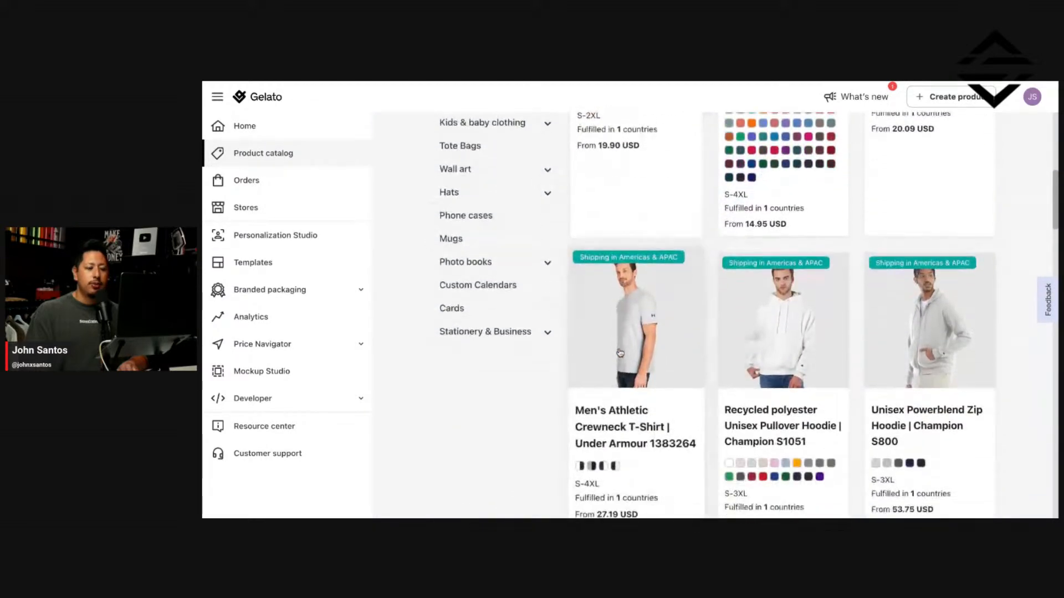
pyautogui.scroll(-5, 619, 354)
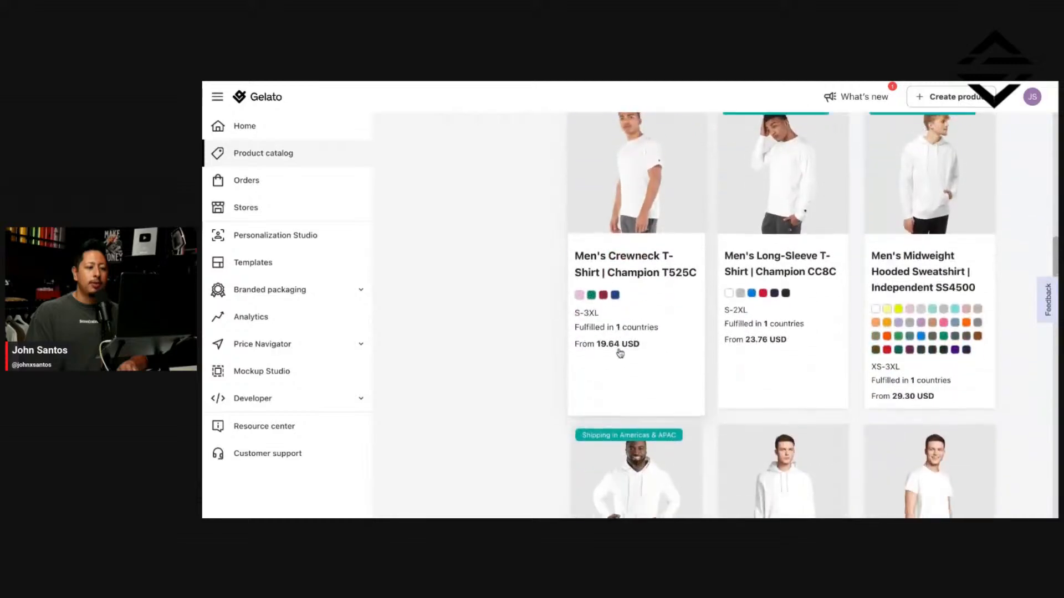
pyautogui.scroll(2, 665, 347)
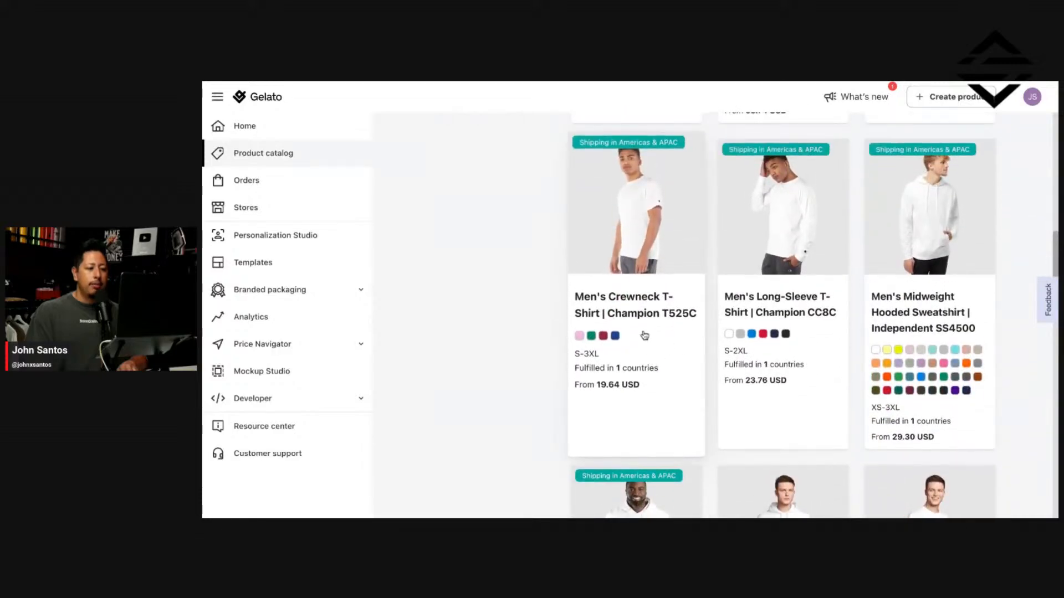
pyautogui.scroll(-9, 730, 399)
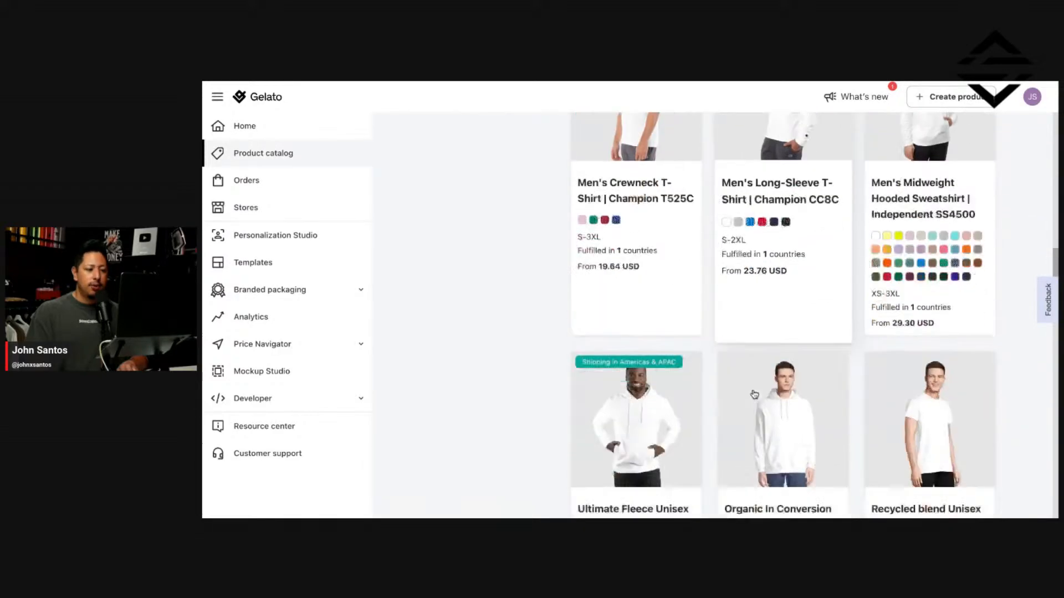
pyautogui.scroll(-2, 754, 394)
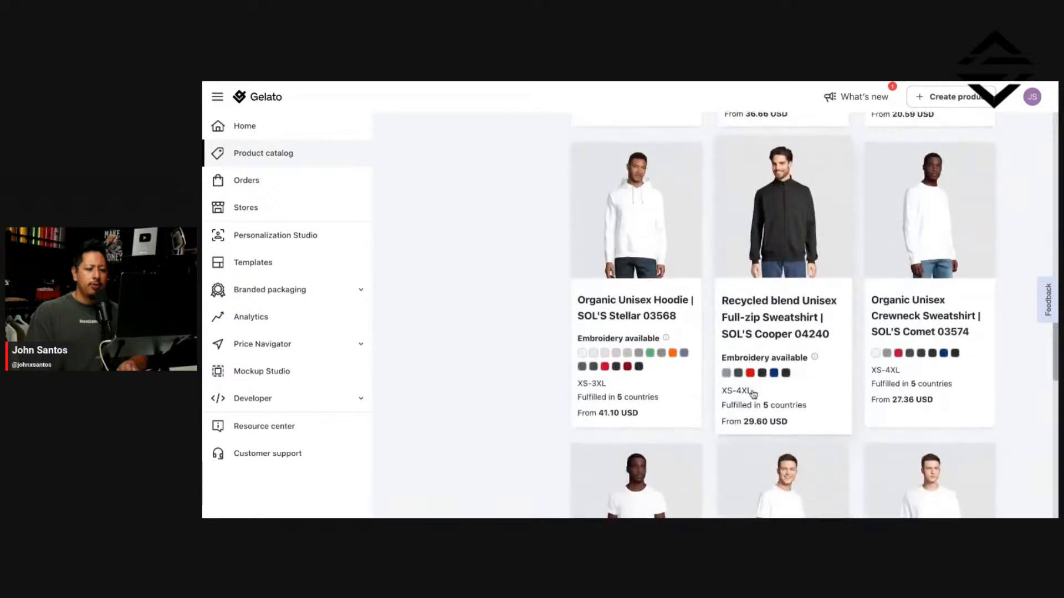
pyautogui.scroll(-7, 756, 414)
pyautogui.scroll(-4, 756, 414)
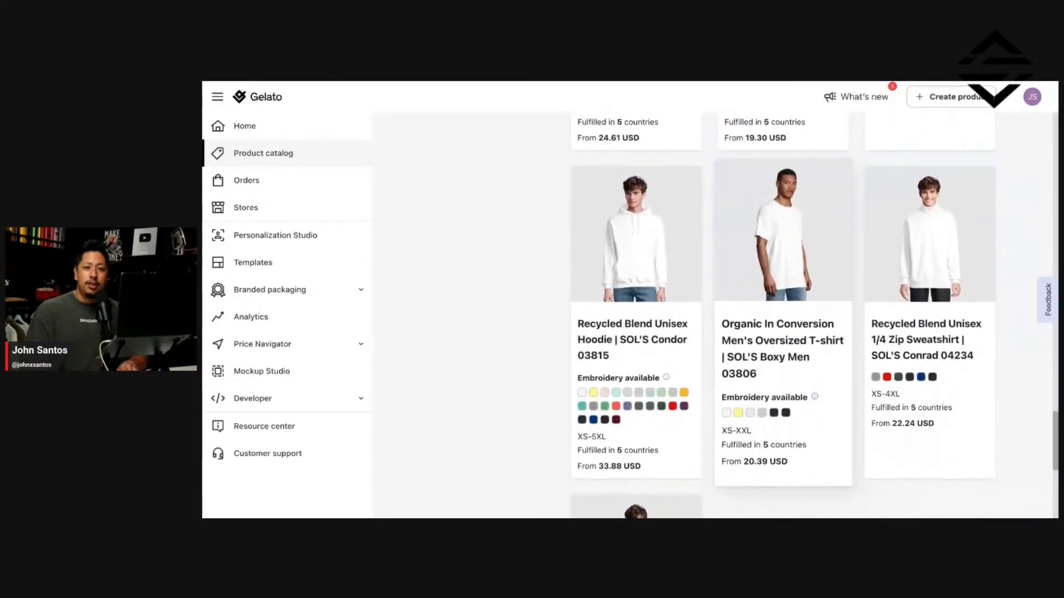
# Step: Return to the first row of new men's products and compare the three crewneck t-shirts' prices and color choices
pyautogui.scroll(14, 783, 315)
pyautogui.scroll(10, 783, 314)
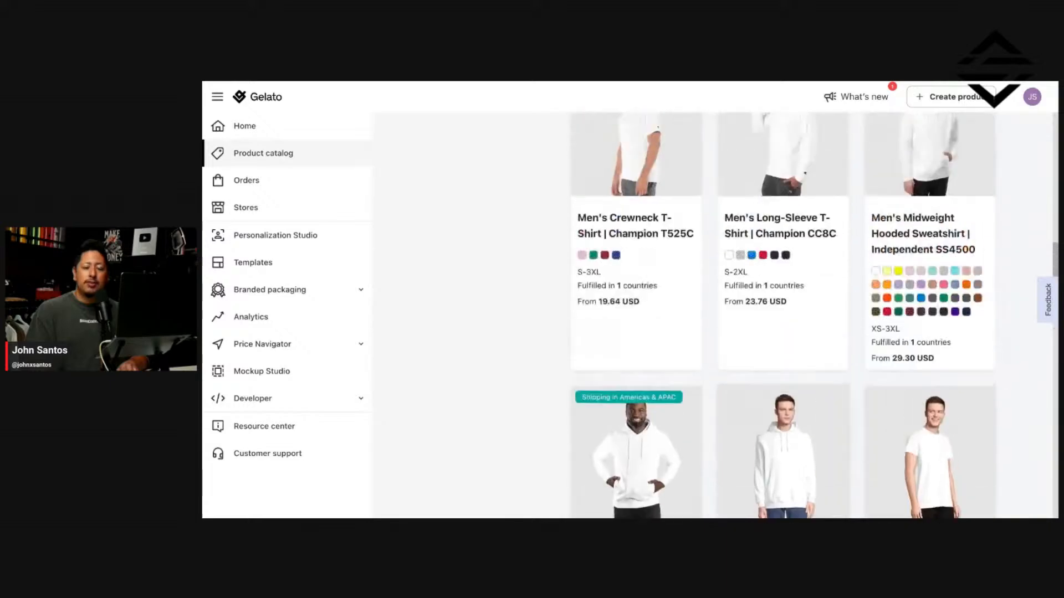
pyautogui.scroll(4, 825, 386)
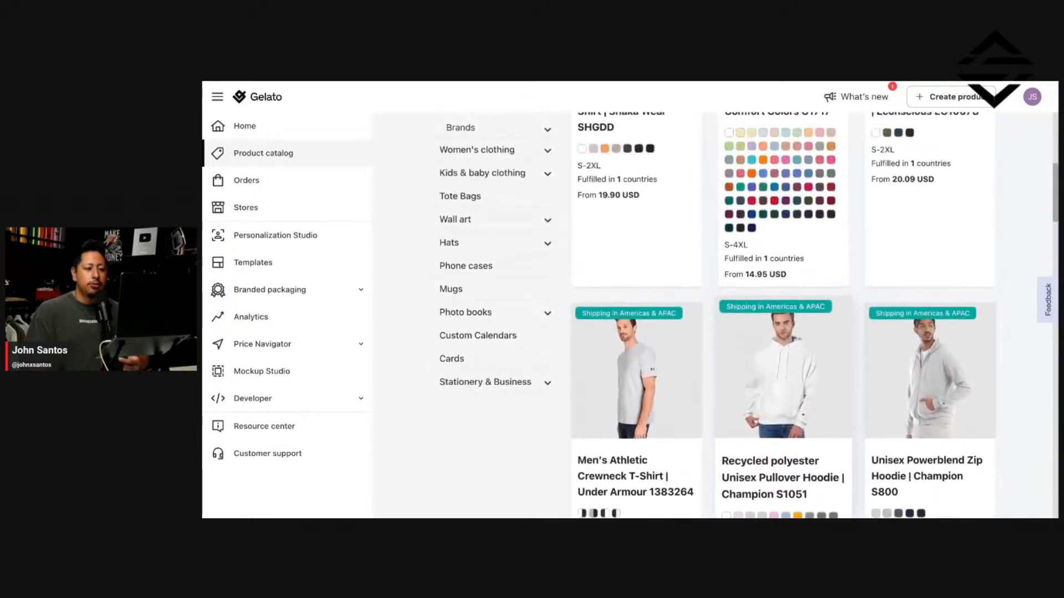
pyautogui.scroll(1, 825, 385)
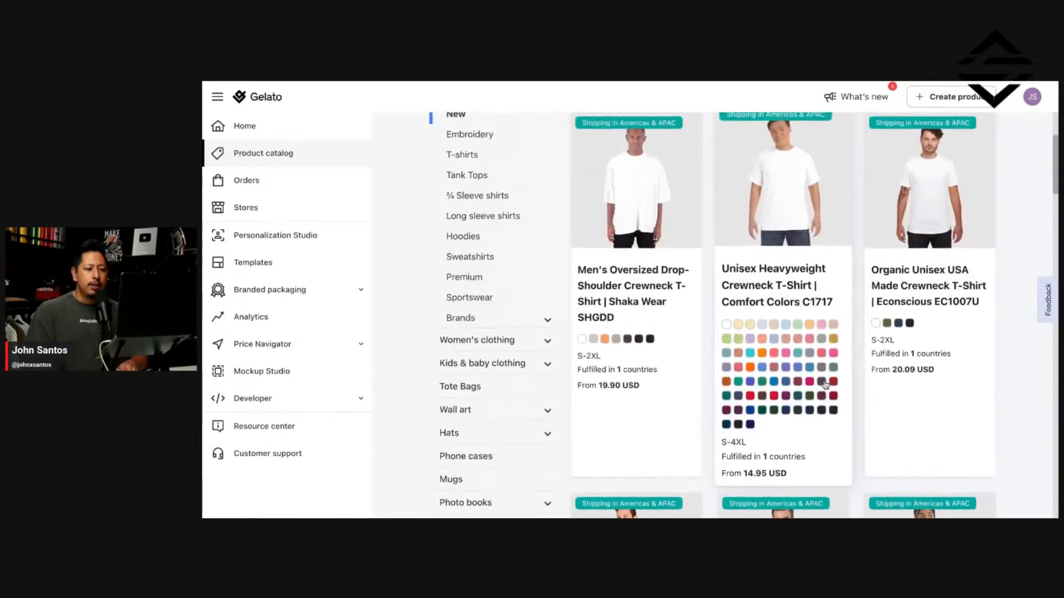
pyautogui.scroll(1, 797, 247)
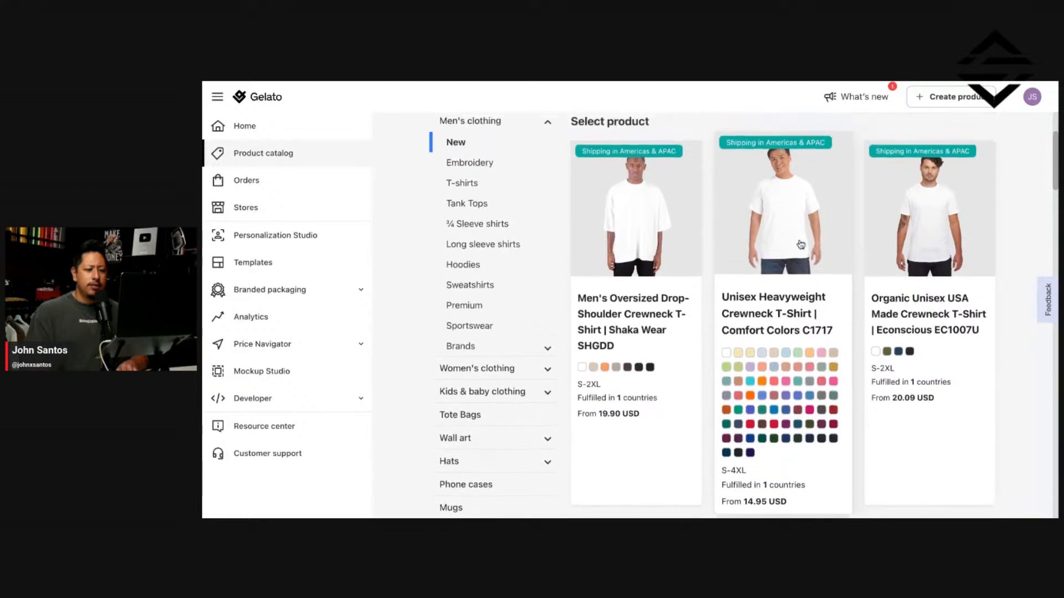
pyautogui.scroll(-1, 790, 431)
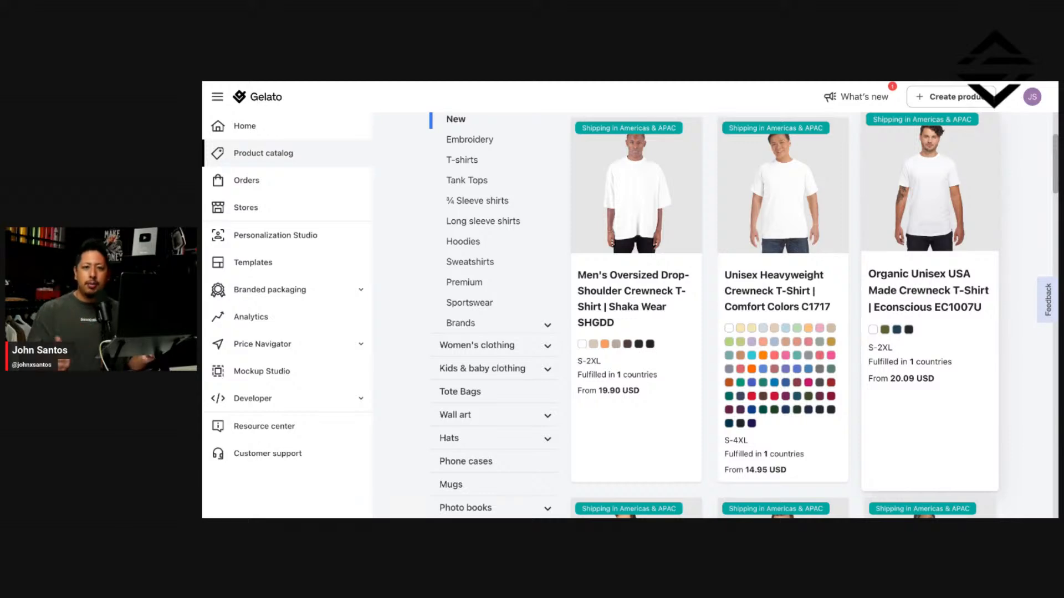
pyautogui.scroll(-1, 835, 232)
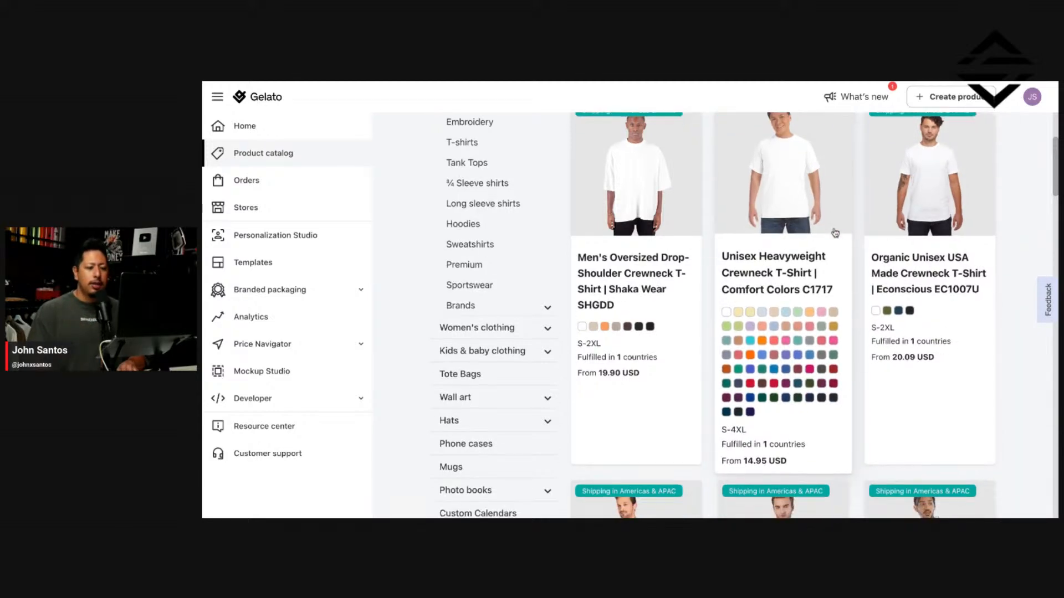
pyautogui.scroll(2, 835, 233)
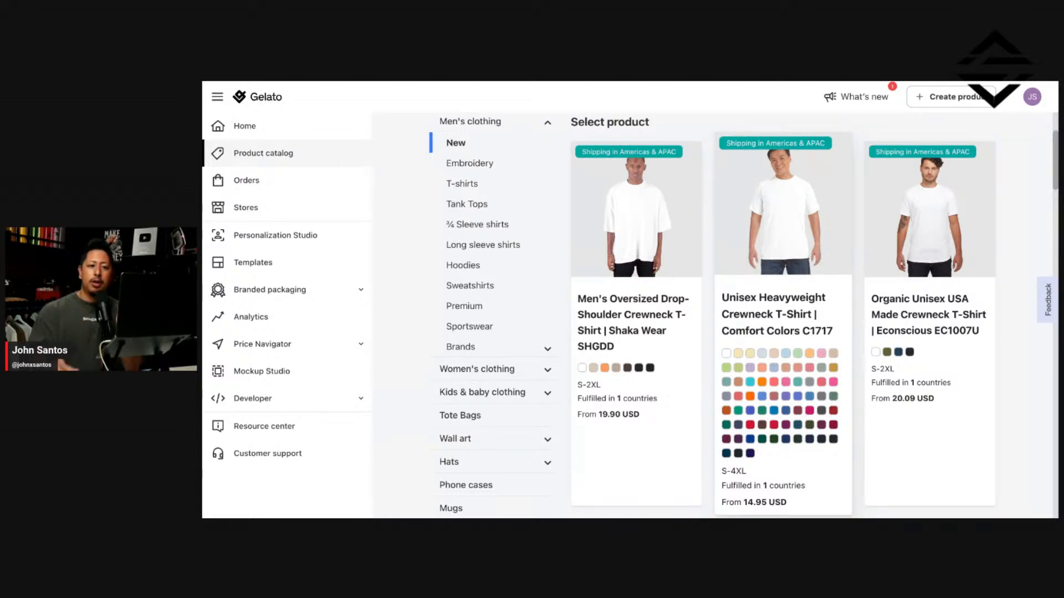
# Step: Open the Men's Oversized Drop-Shoulder Crewneck T-Shirt by Shaka Wear and view its back and front photos
pyautogui.click(652, 240)
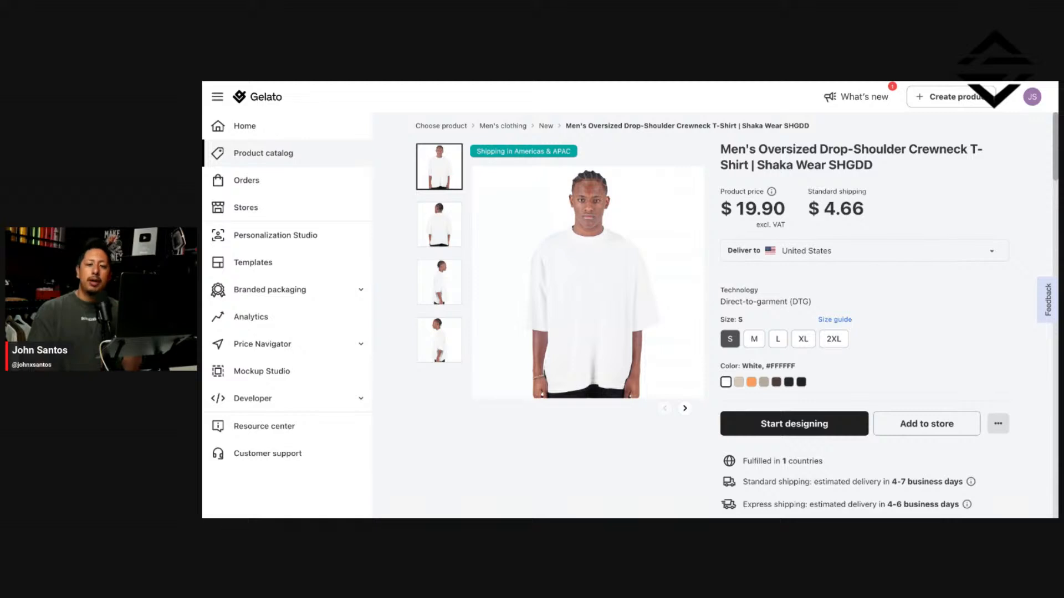
pyautogui.click(439, 224)
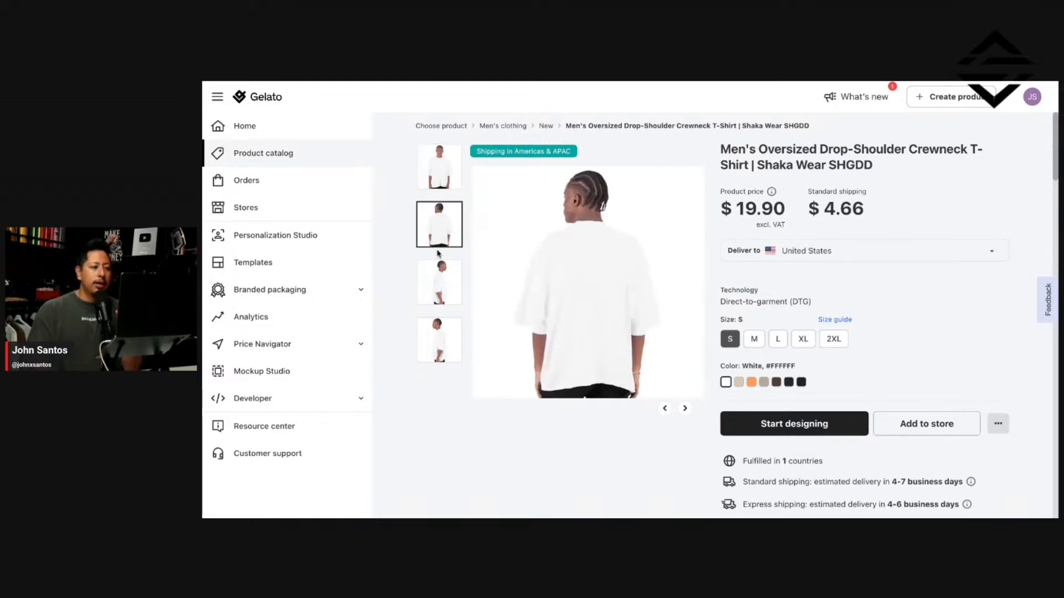
pyautogui.click(442, 176)
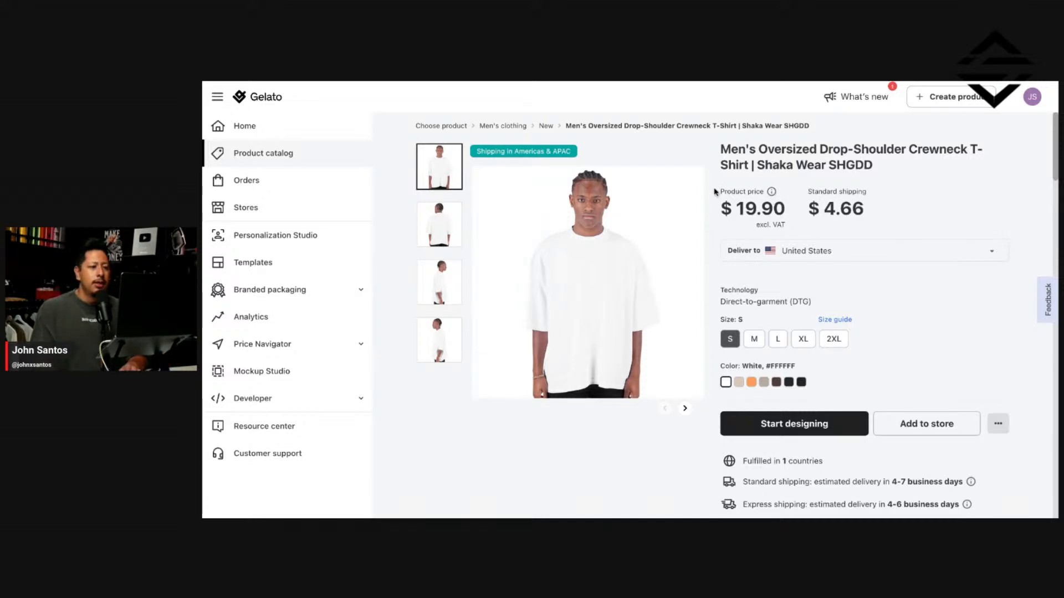
# Step: Start designing the Shaka Wear t-shirt, upload a design file and place the existing Firme Crew artwork on the shirt's front
pyautogui.scroll(-3, 743, 266)
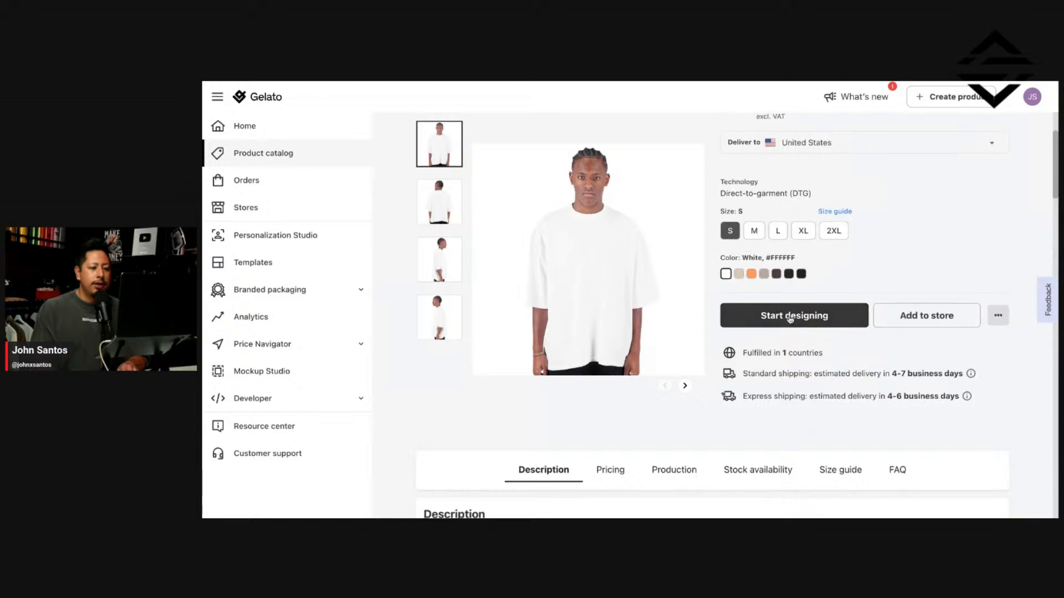
pyautogui.click(790, 317)
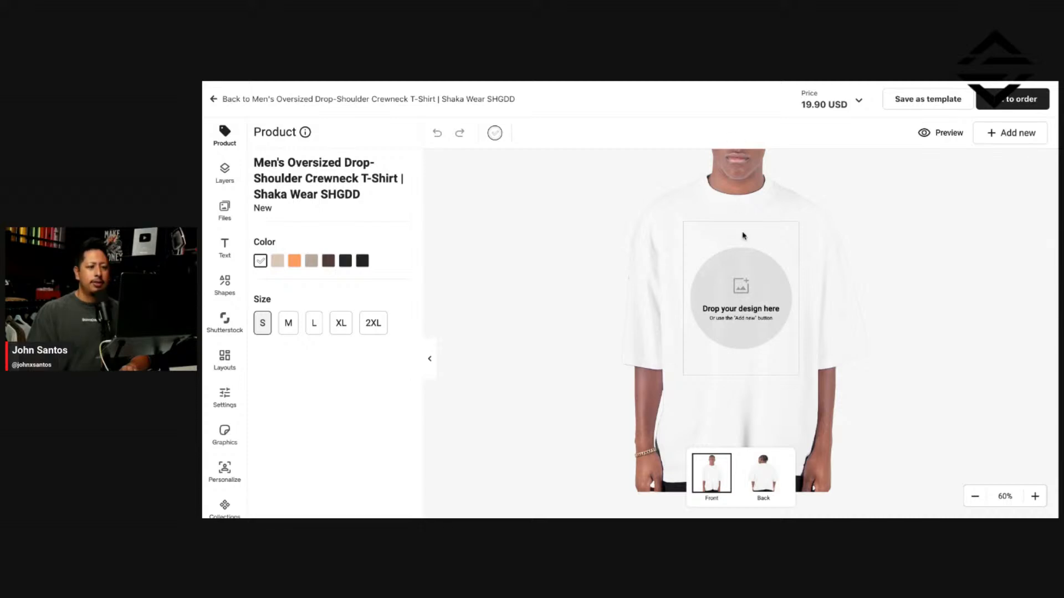
pyautogui.click(224, 210)
pyautogui.click(352, 166)
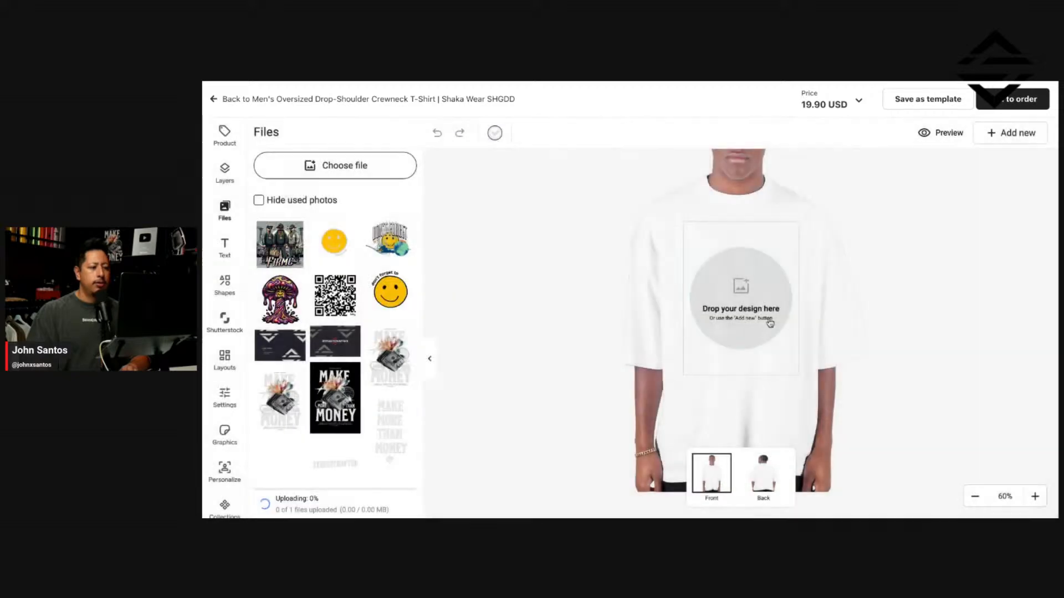
pyautogui.click(267, 239)
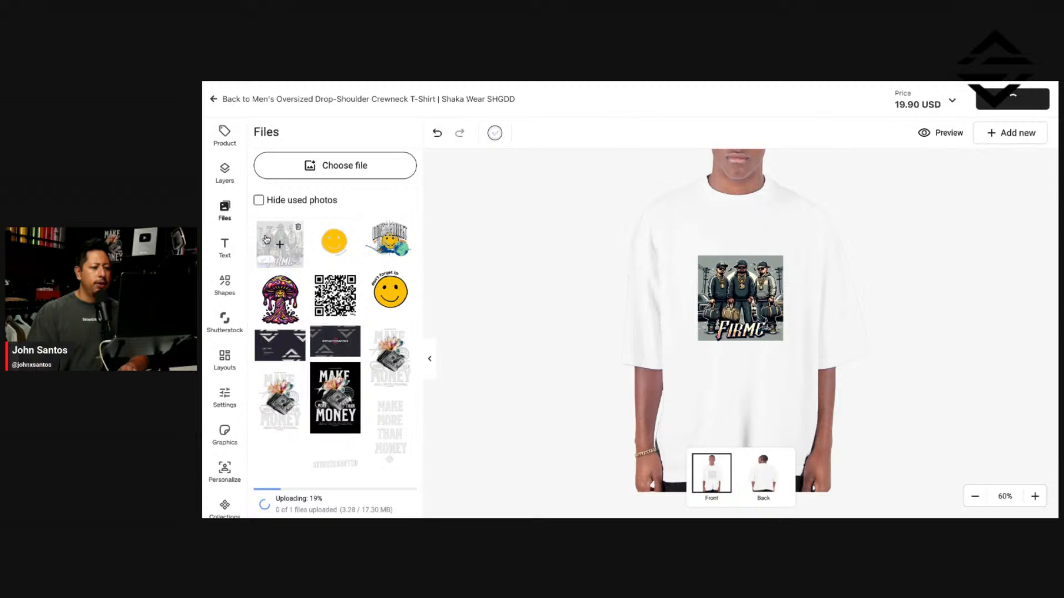
# Step: Enlarge the Firme Crew artwork slightly and center it in the upper part of the shirt's front print area
pyautogui.scroll(5, 737, 313)
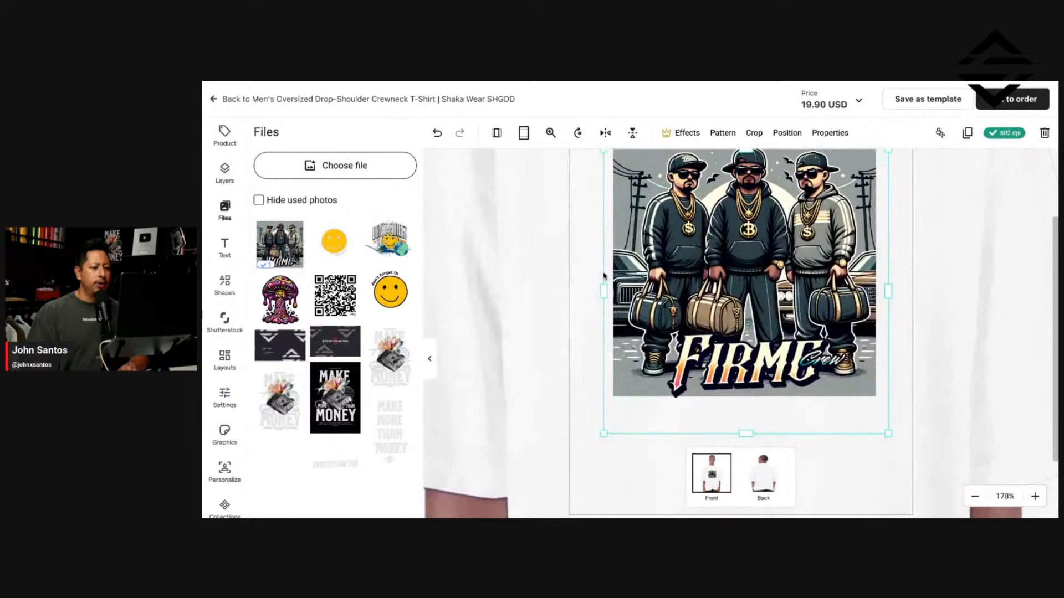
pyautogui.scroll(1, 737, 321)
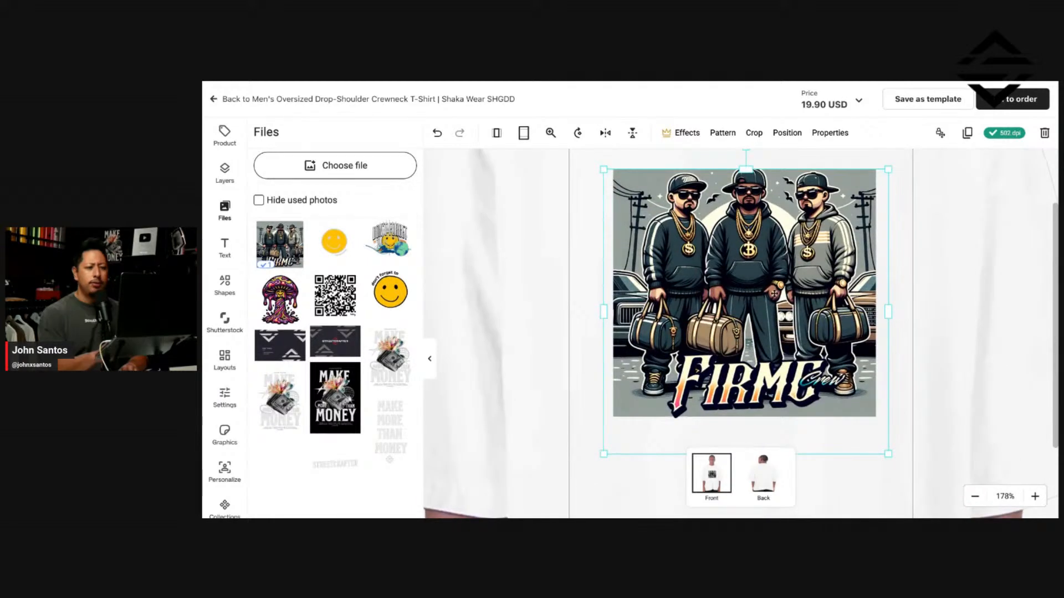
pyautogui.moveTo(887, 455); pyautogui.dragTo(904, 485)
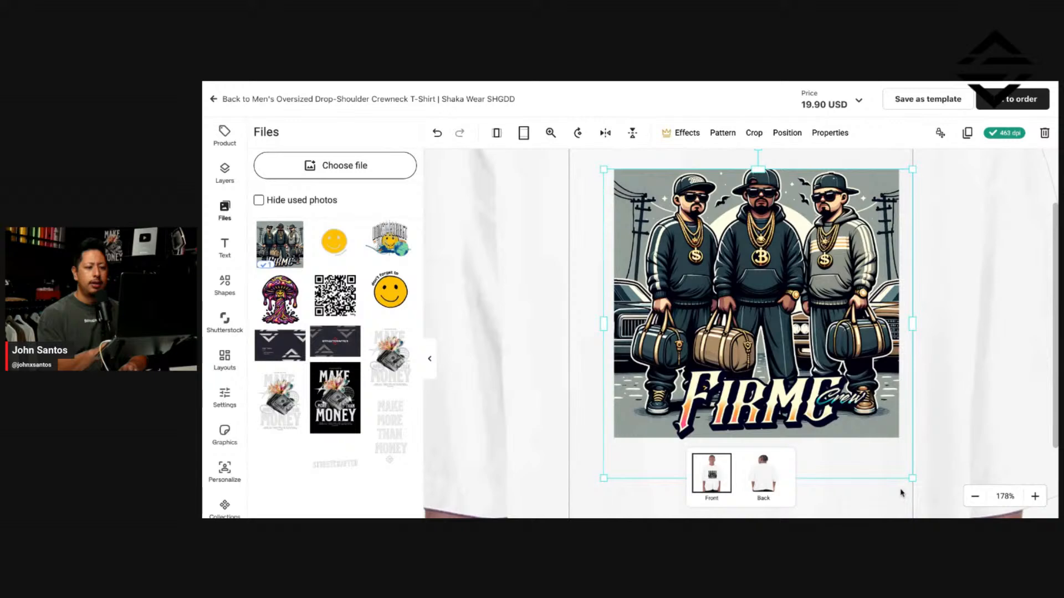
pyautogui.moveTo(836, 335); pyautogui.dragTo(824, 328)
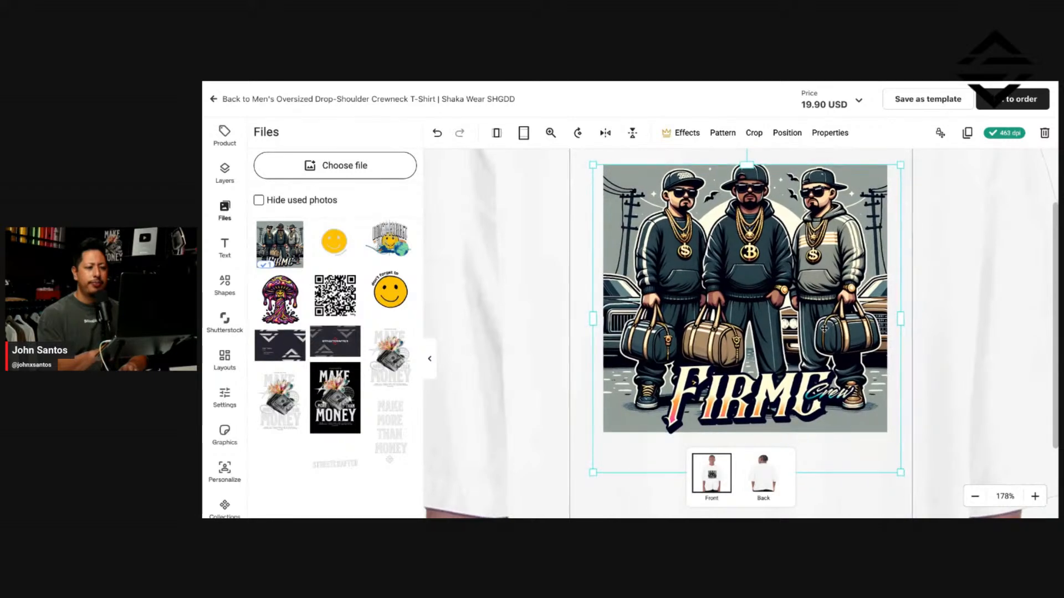
pyautogui.scroll(-4, 853, 303)
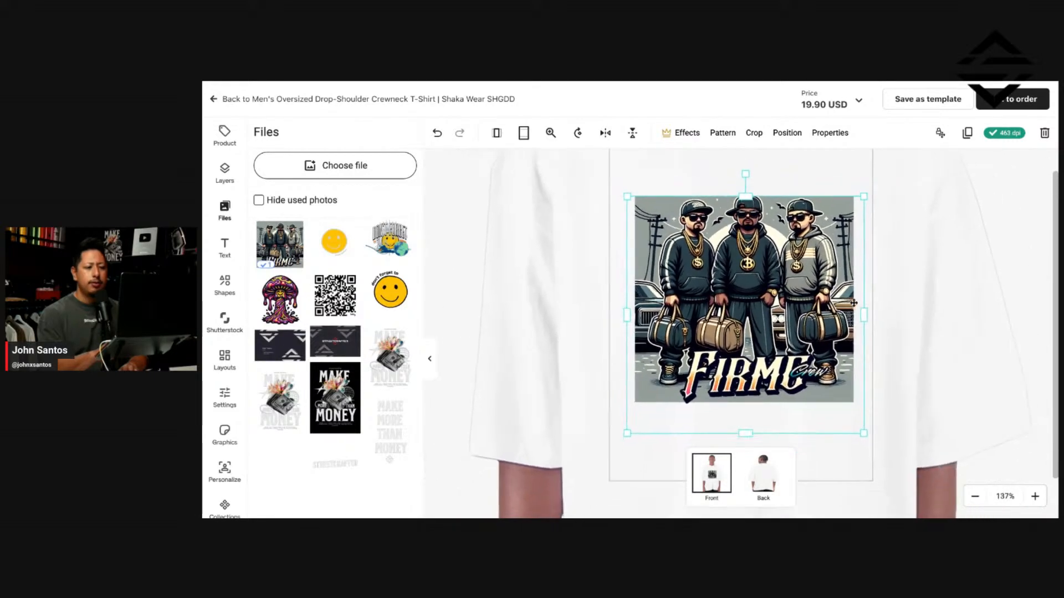
pyautogui.scroll(-1, 853, 303)
pyautogui.moveTo(740, 280); pyautogui.dragTo(757, 265)
pyautogui.scroll(1, 744, 276)
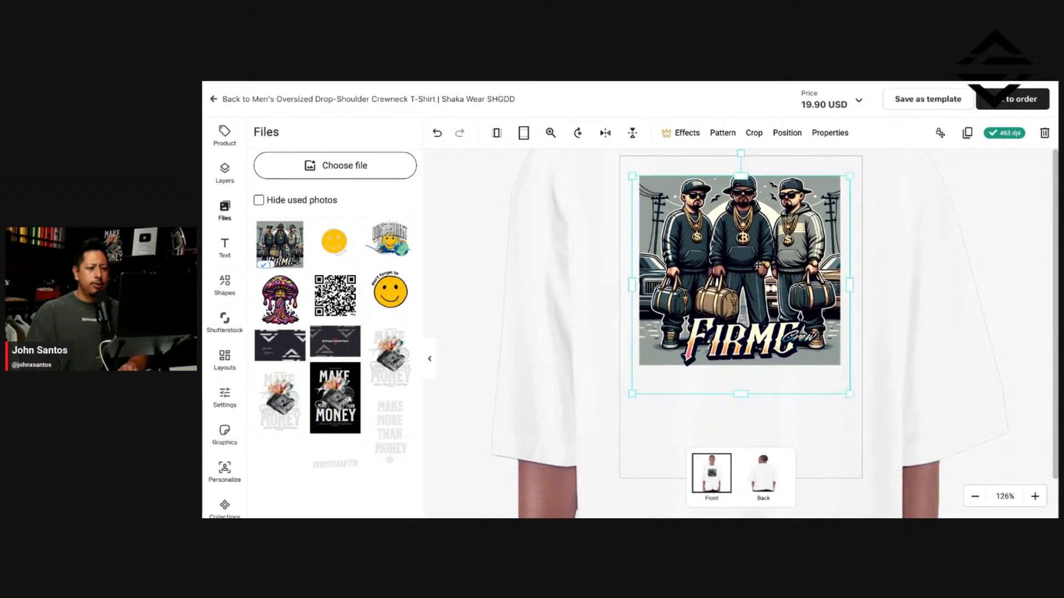
# Step: Try enlarging the Firme Crew artwork well beyond the edges of the shirt's front print area
pyautogui.moveTo(849, 394); pyautogui.dragTo(916, 456)
pyautogui.moveTo(922, 466); pyautogui.dragTo(930, 471)
pyautogui.moveTo(856, 339); pyautogui.dragTo(830, 344)
pyautogui.moveTo(901, 477); pyautogui.dragTo(990, 567)
pyautogui.moveTo(802, 305); pyautogui.dragTo(780, 276)
pyautogui.scroll(-1, 873, 361)
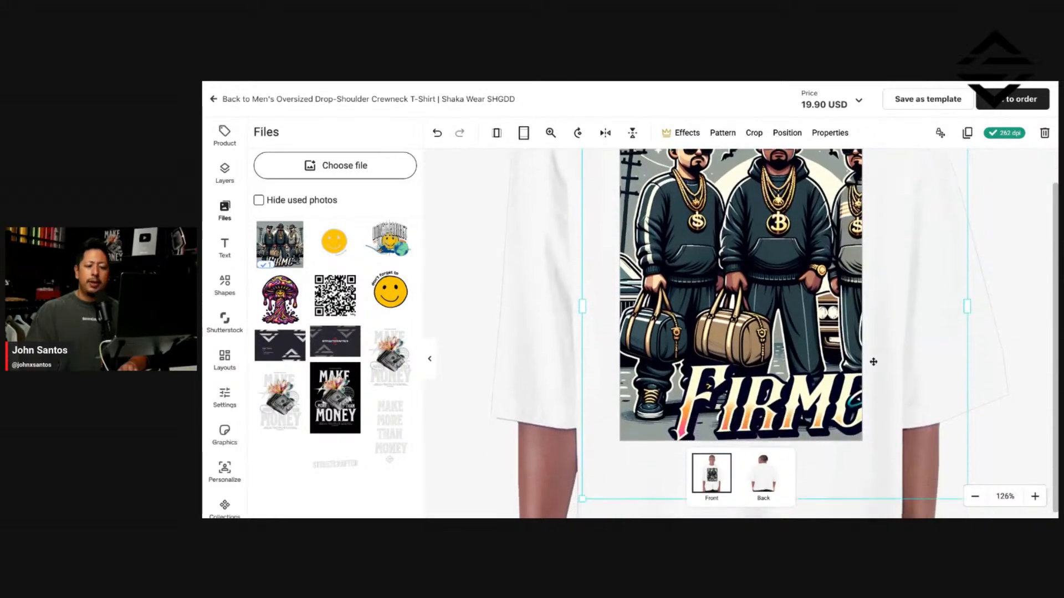
# Step: Scale the Firme Crew artwork back to the width of the front print area and align it near the area's upper edge
pyautogui.scroll(1, 873, 359)
pyautogui.moveTo(966, 150); pyautogui.dragTo(855, 263)
pyautogui.moveTo(804, 292); pyautogui.dragTo(831, 209)
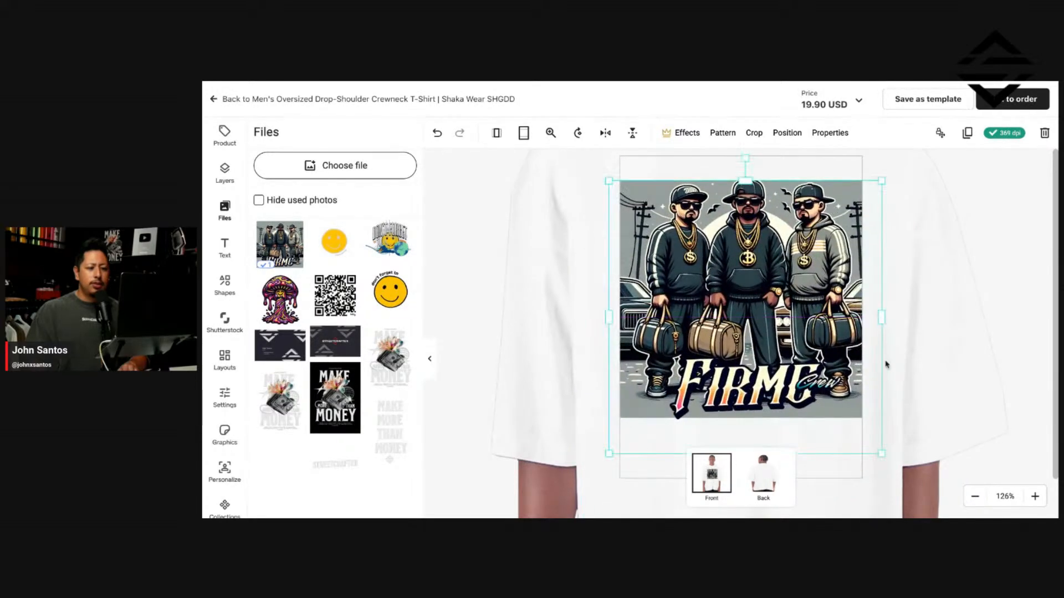
pyautogui.moveTo(881, 457)
pyautogui.mouseDown()
pyautogui.moveTo(863, 435)
pyautogui.moveTo(873, 444)
pyautogui.mouseUp()
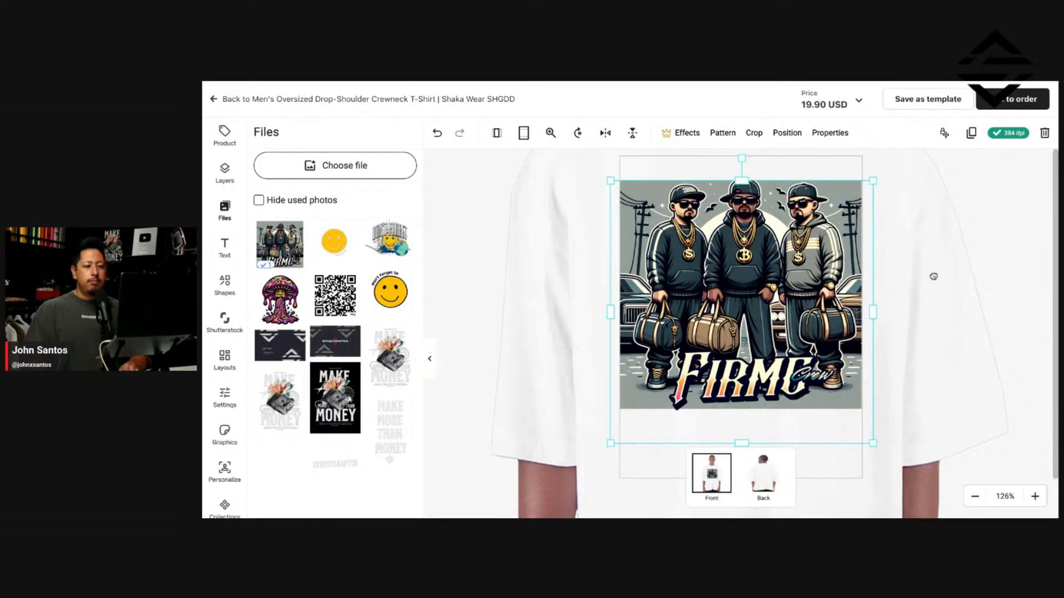
pyautogui.click(936, 228)
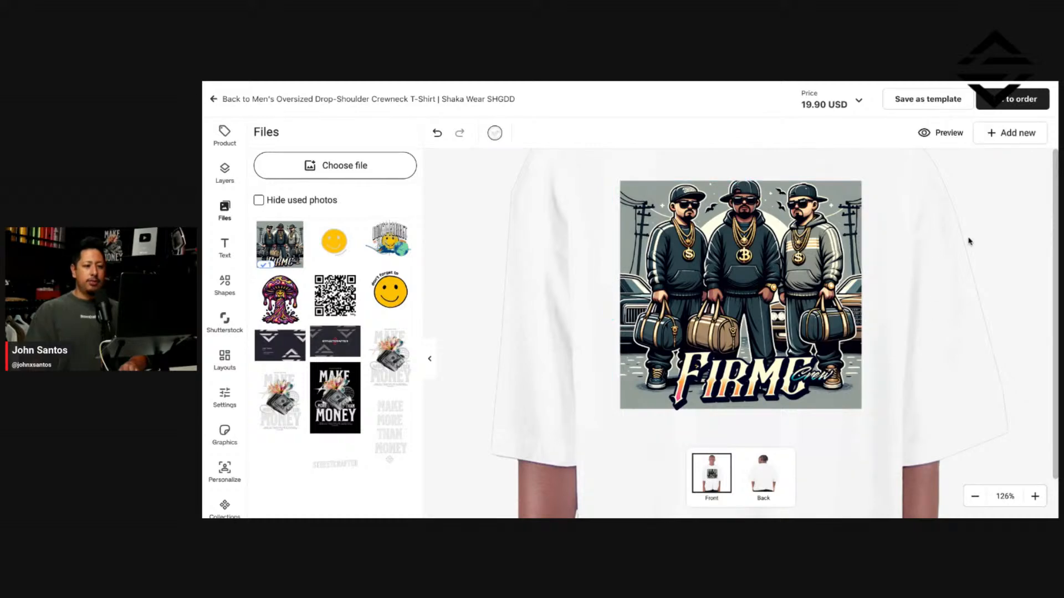
pyautogui.moveTo(824, 272); pyautogui.dragTo(823, 253)
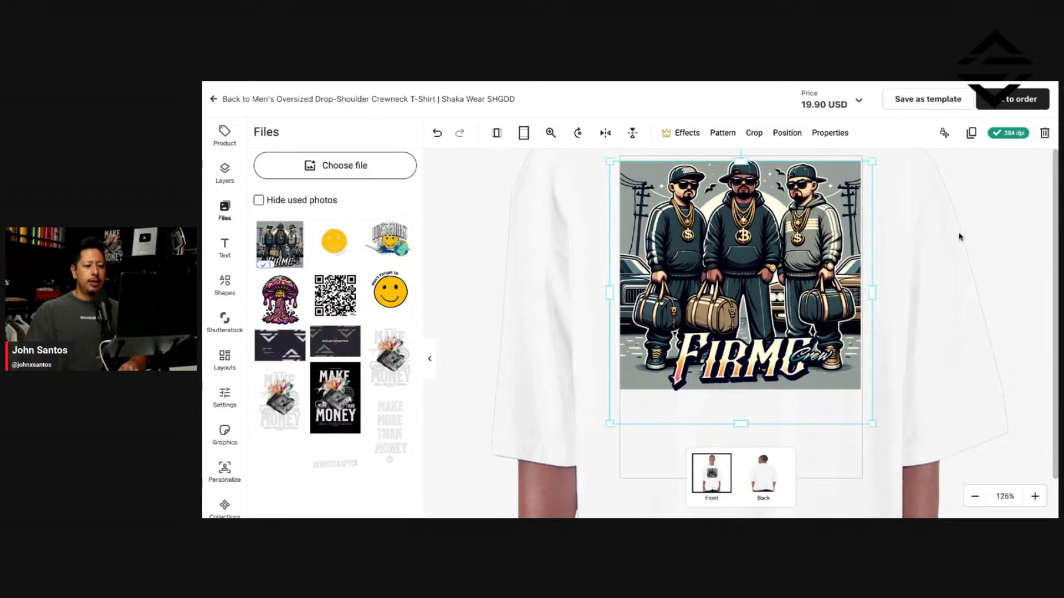
pyautogui.click(1000, 221)
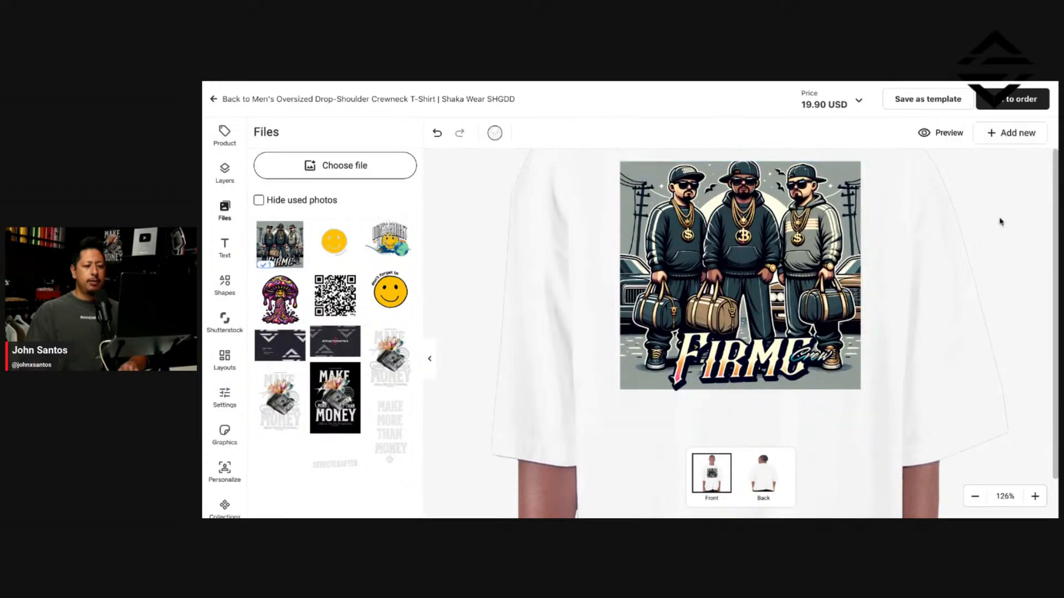
# Step: Check the shirt's blank back, return to the front and view the design in the product preview
pyautogui.click(760, 486)
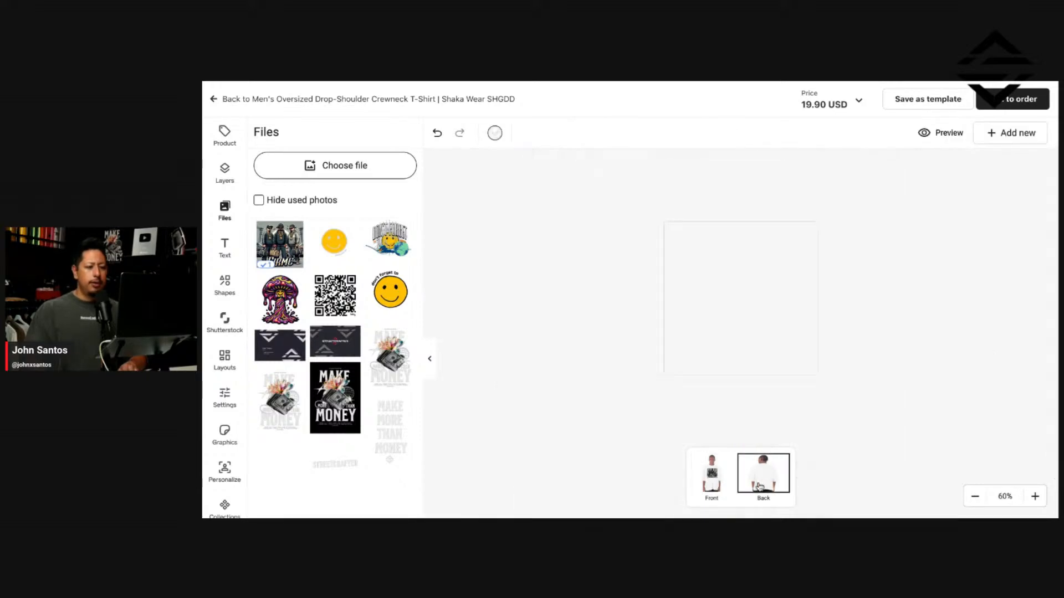
pyautogui.click(713, 484)
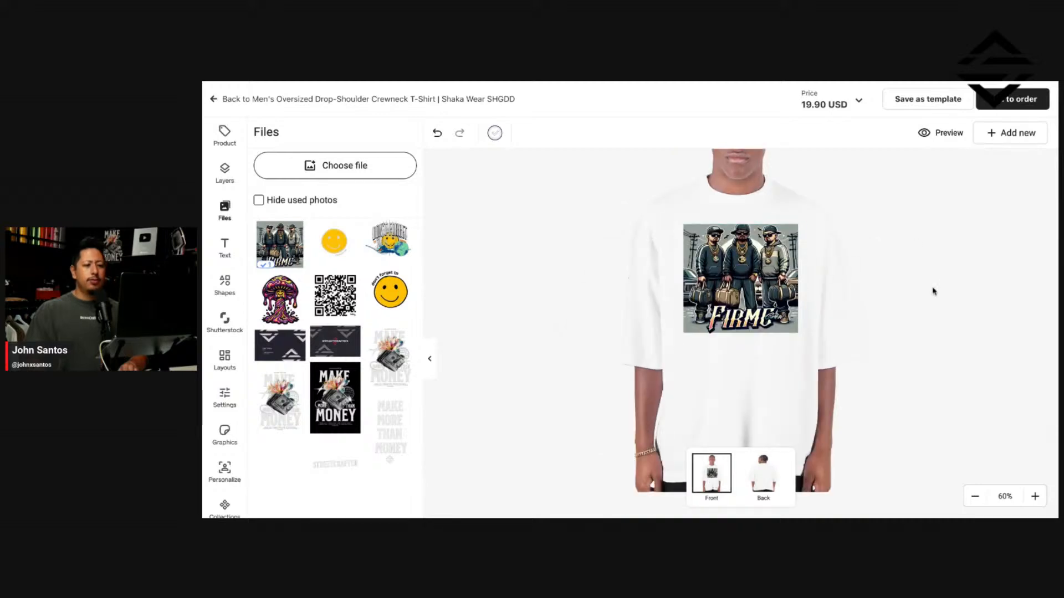
pyautogui.click(947, 135)
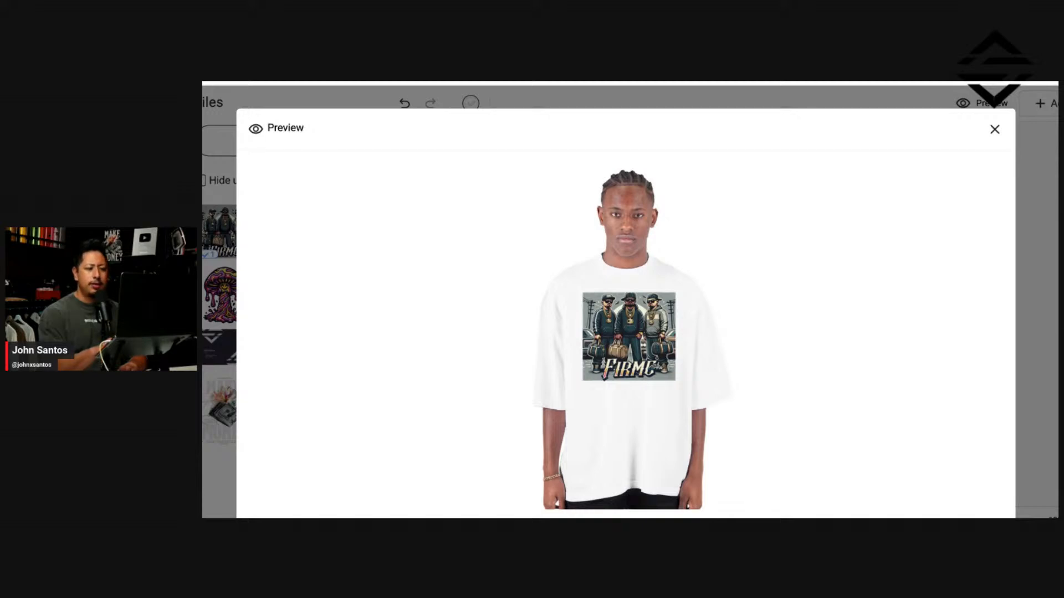
pyautogui.click(995, 129)
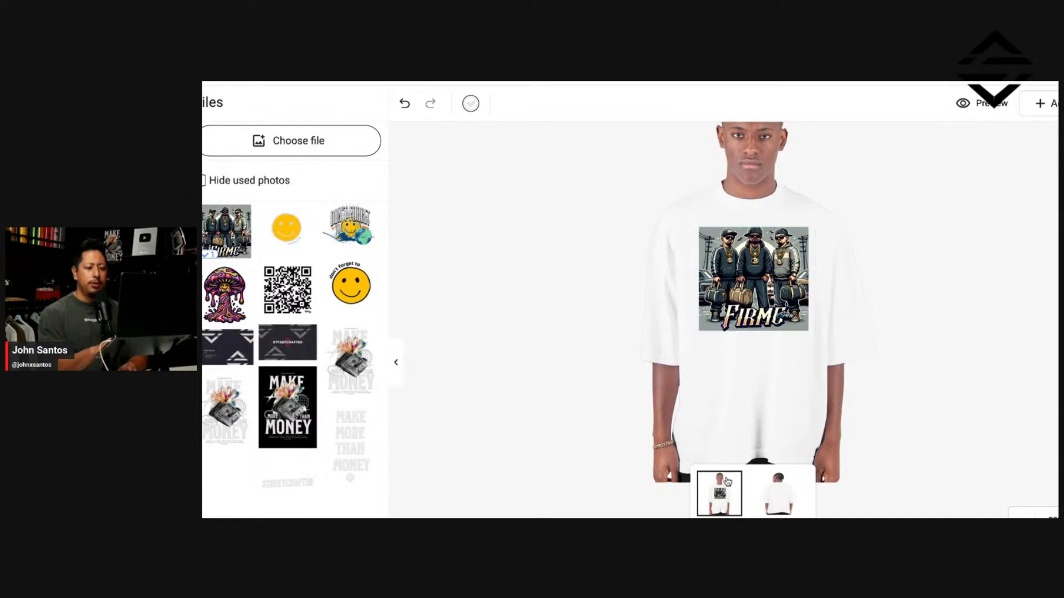
# Step: Replace the front artwork with an uploaded Firme Crew lettering logo and shrink it into a small print on the wearer's left chest
pyautogui.click(770, 328)
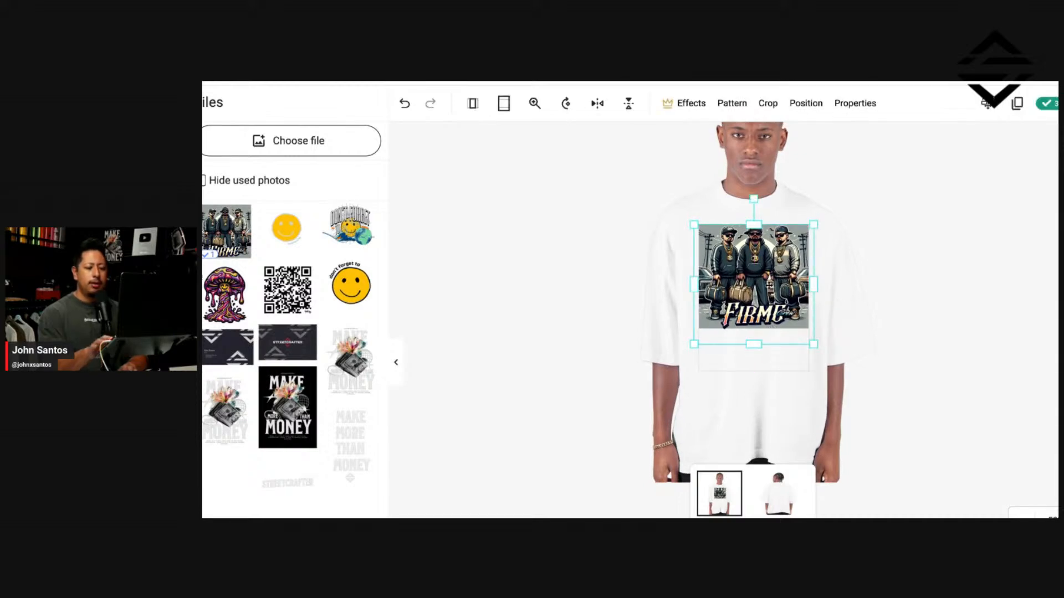
pyautogui.press('Delete')
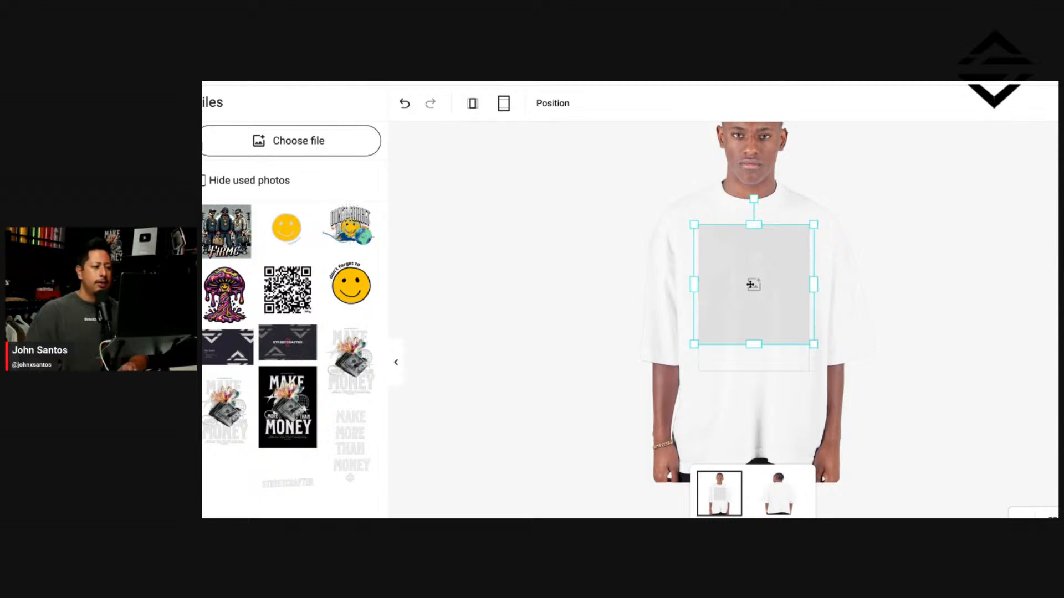
pyautogui.click(308, 144)
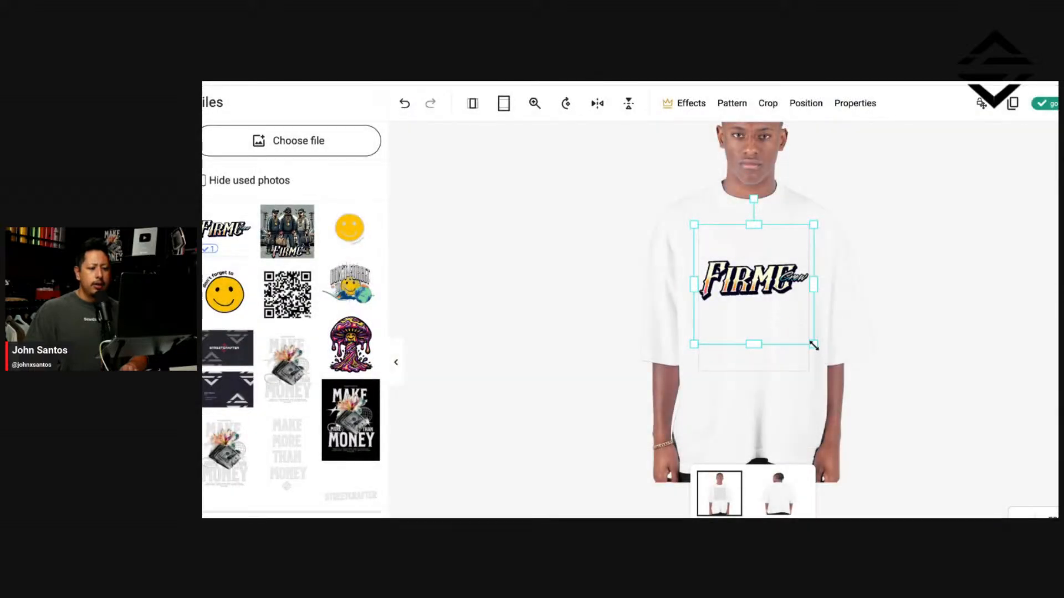
pyautogui.moveTo(813, 346); pyautogui.dragTo(782, 252)
pyautogui.click(898, 267)
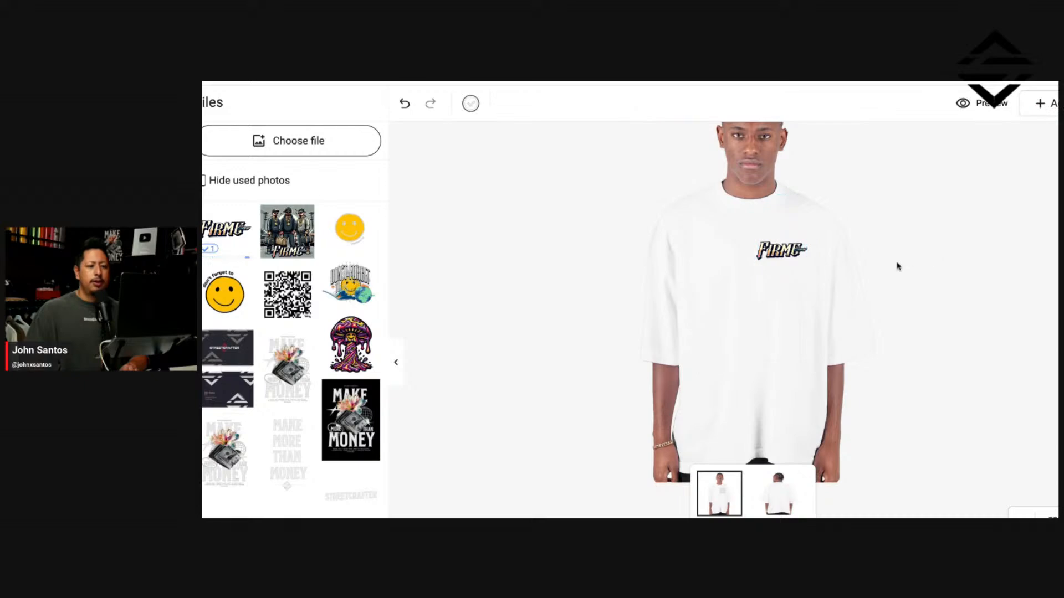
# Step: Place the existing Firme Crew artwork with the three men on the back of the shirt
pyautogui.click(770, 504)
pyautogui.moveTo(327, 204)
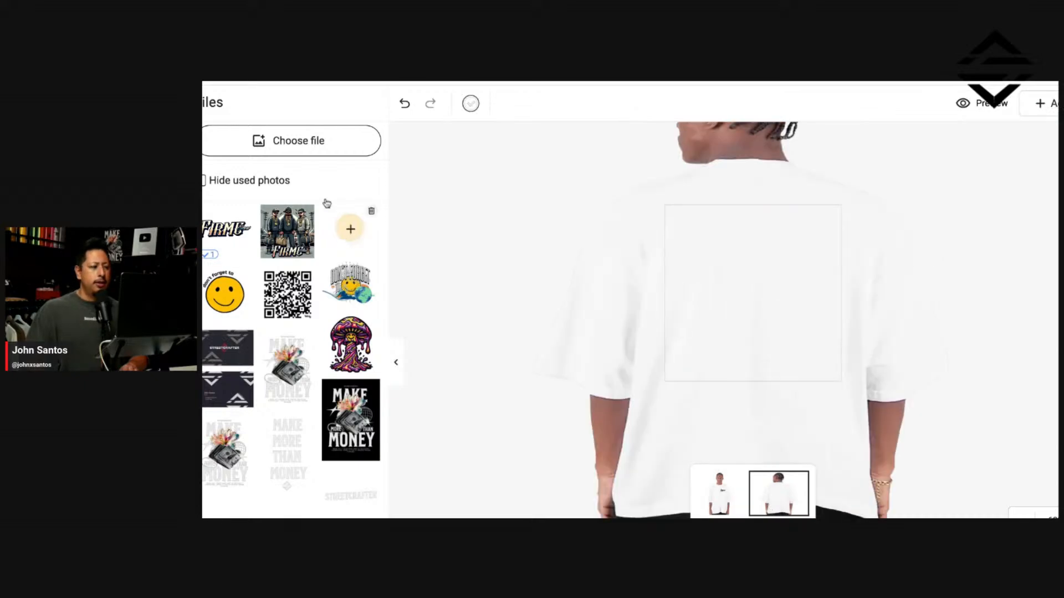
pyautogui.click(318, 145)
pyautogui.click(884, 144)
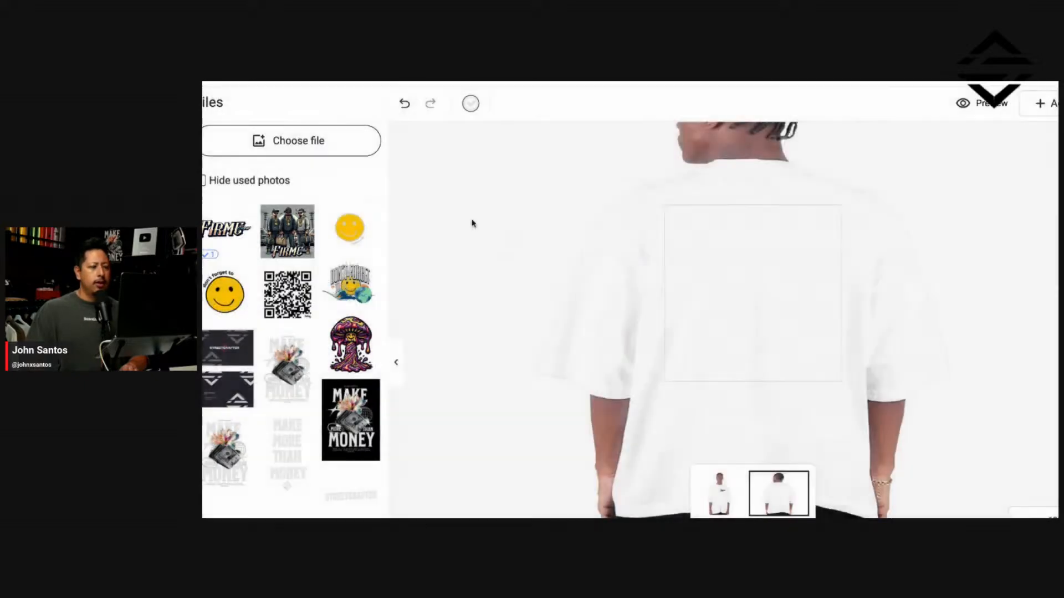
pyautogui.click(319, 235)
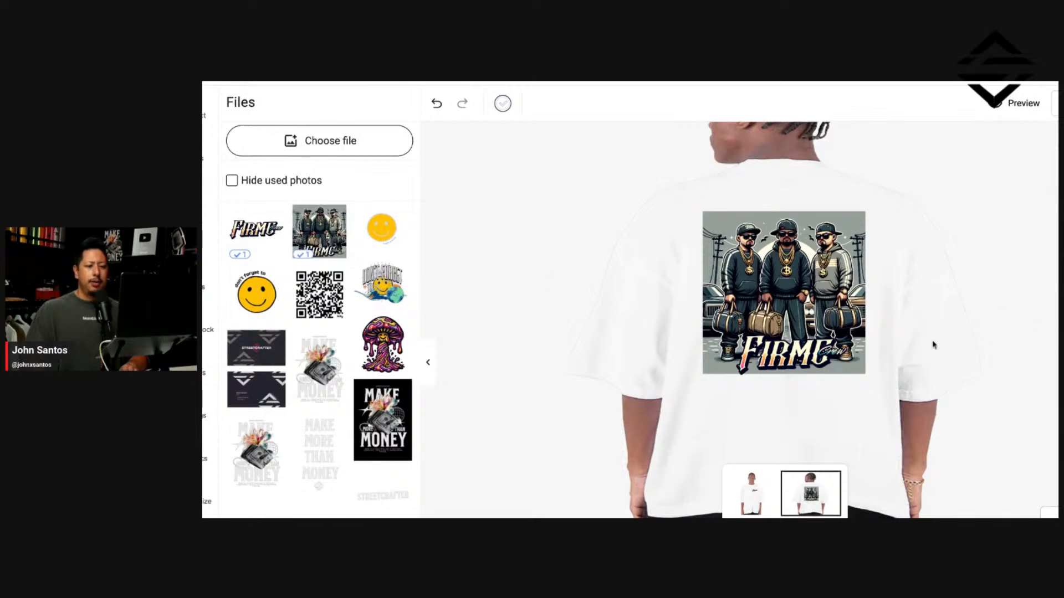
# Step: Preview the finished shirt, comparing its front and back mockups, and return to the editor
pyautogui.click(1011, 105)
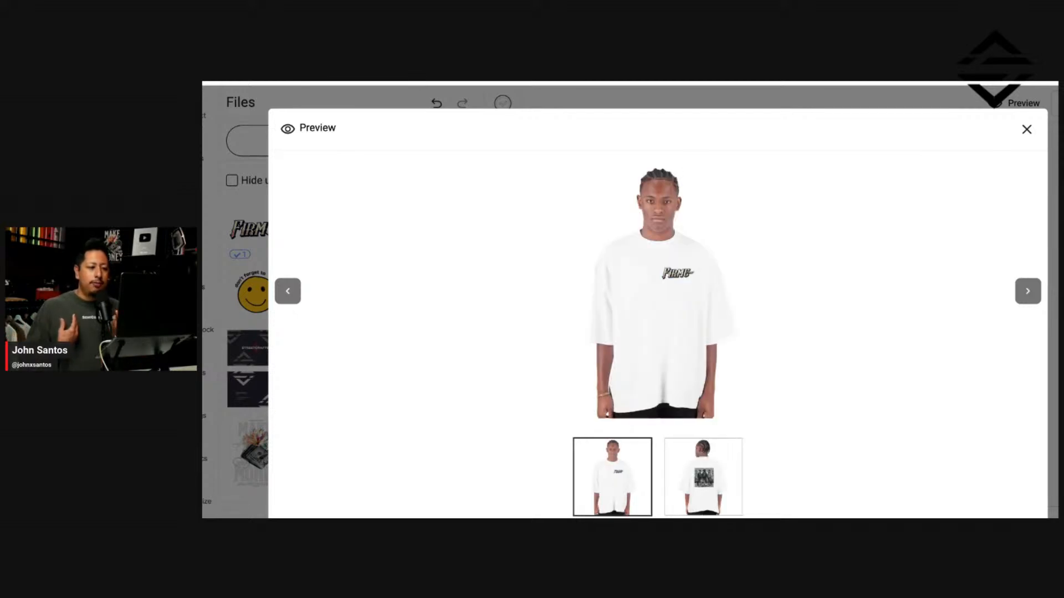
pyautogui.click(709, 477)
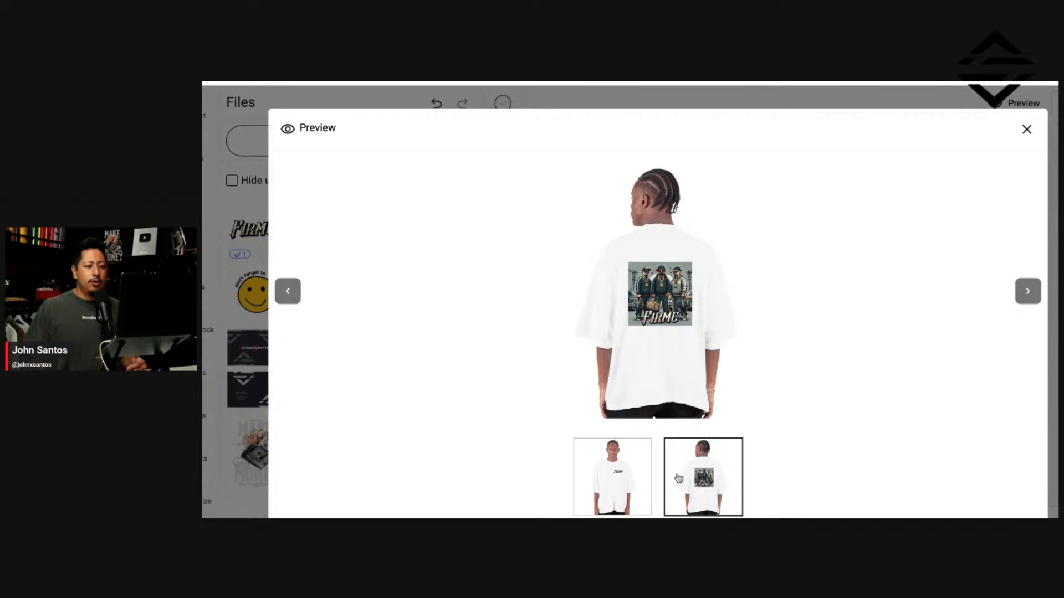
pyautogui.click(633, 475)
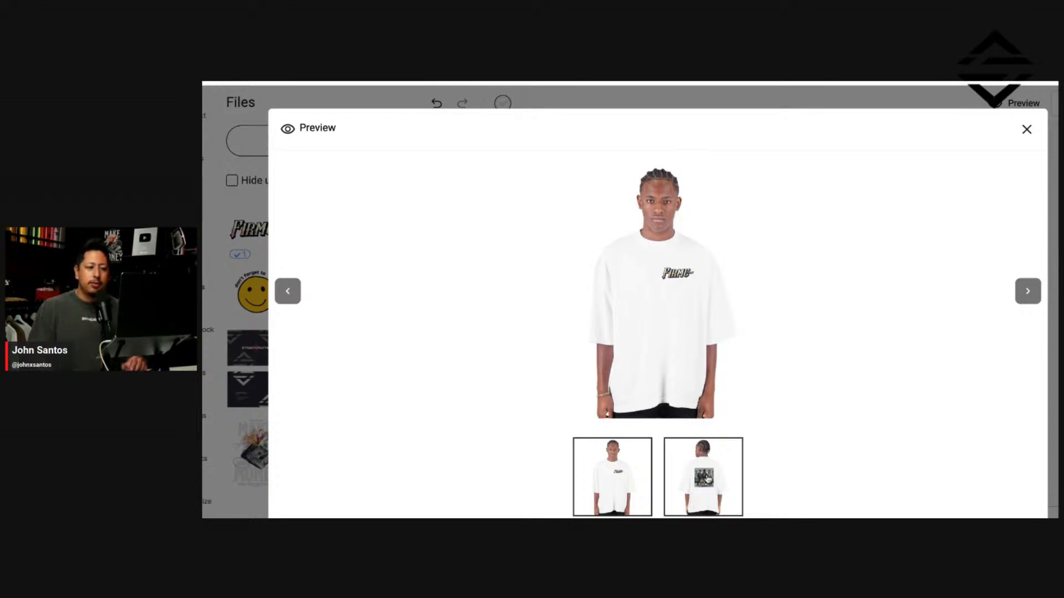
pyautogui.click(708, 479)
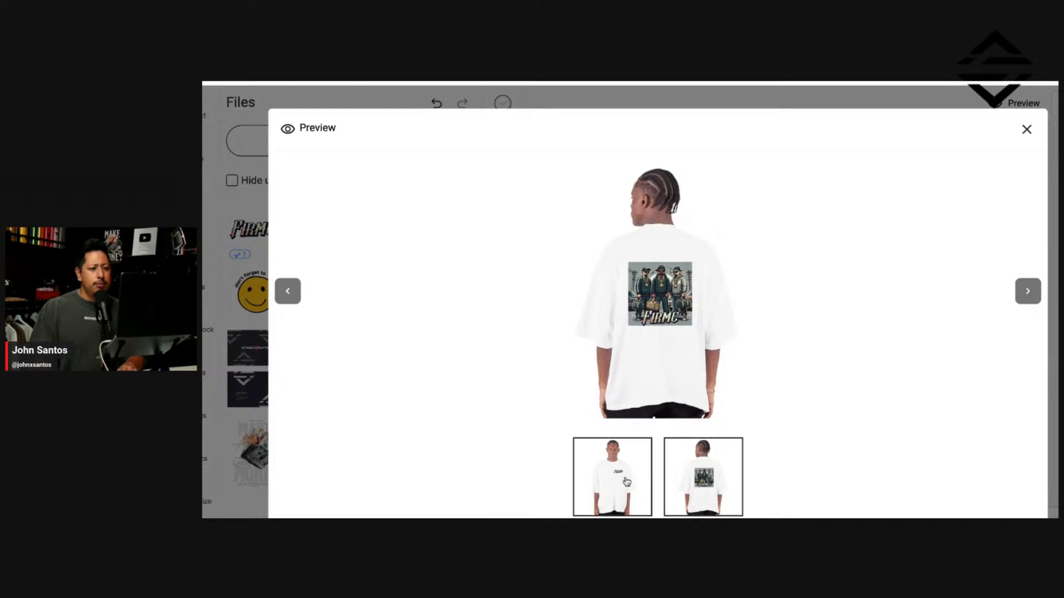
pyautogui.click(626, 482)
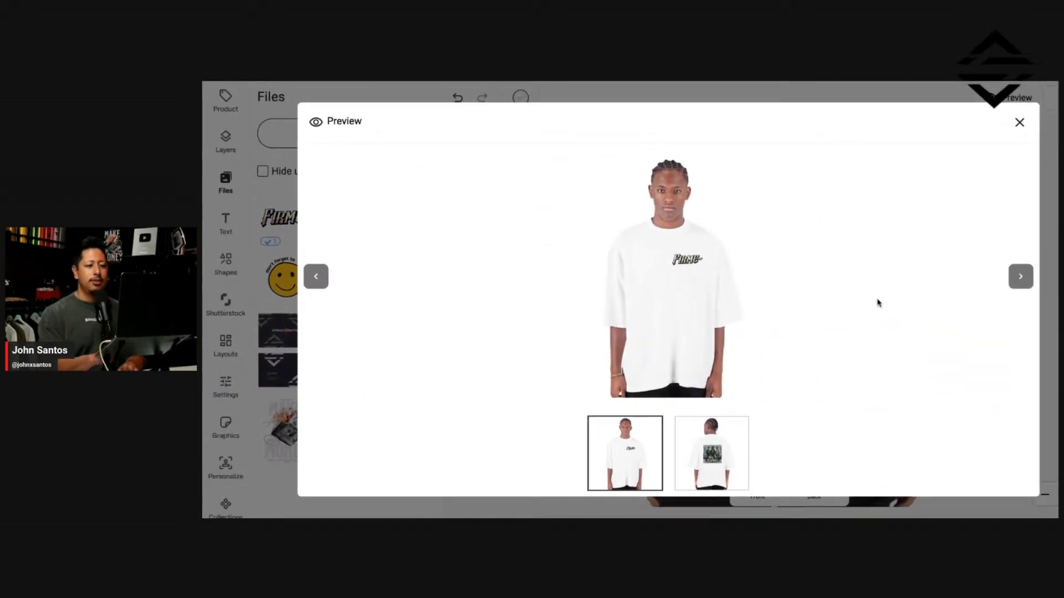
pyautogui.click(1019, 122)
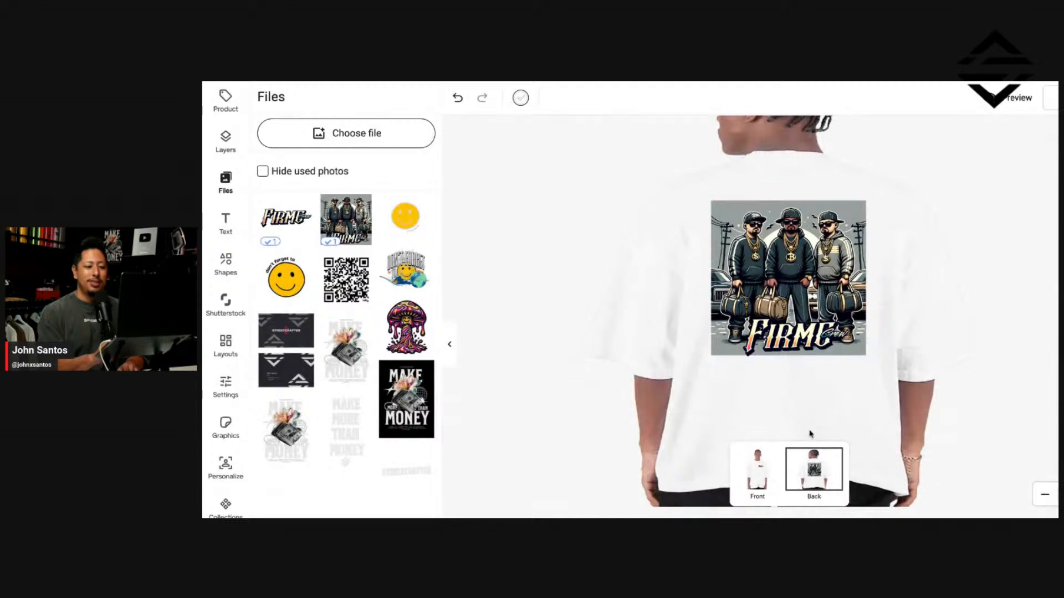
# Step: Shrink the Firme Crew logo on the shirt's front a little more and fit it into the print area's upper corner on the chest
pyautogui.click(765, 478)
pyautogui.click(826, 221)
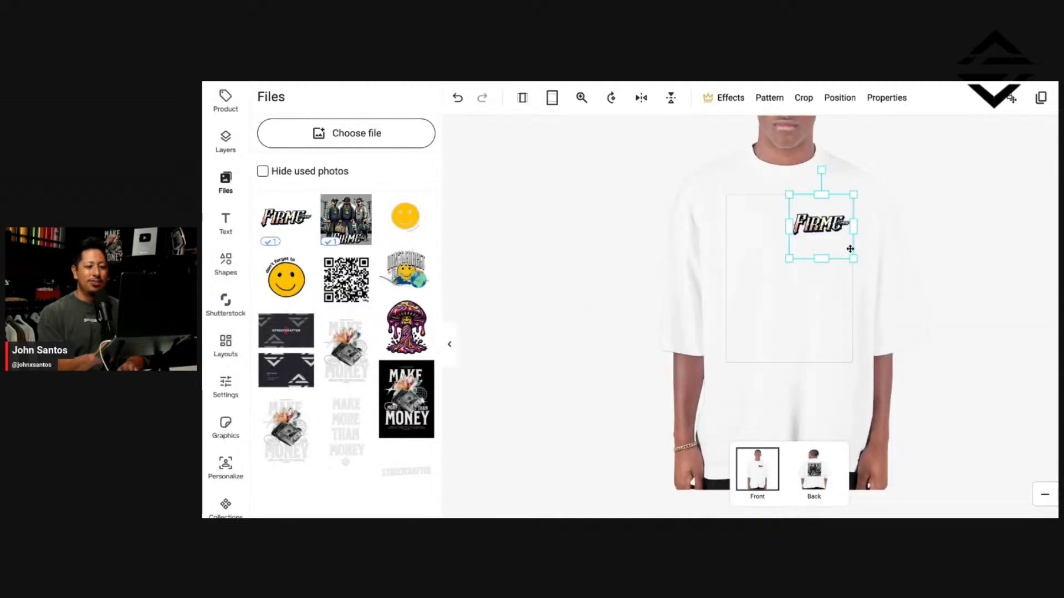
pyautogui.moveTo(852, 258); pyautogui.dragTo(828, 220)
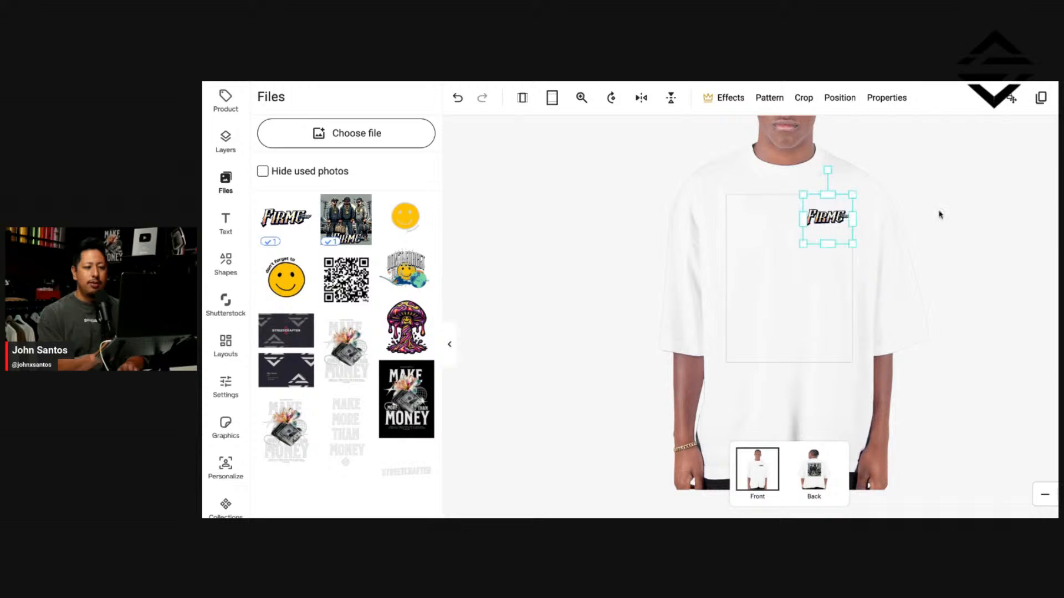
pyautogui.click(939, 214)
# Step: Show the shirt's back and examine the price breakdown for the product and its front and back prints
pyautogui.click(814, 470)
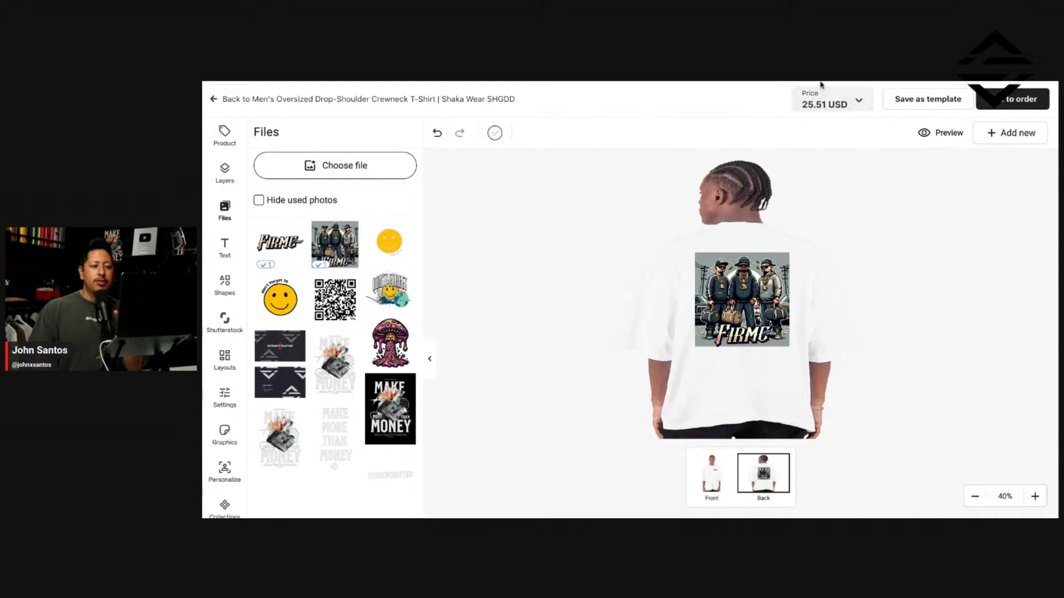
pyautogui.click(835, 101)
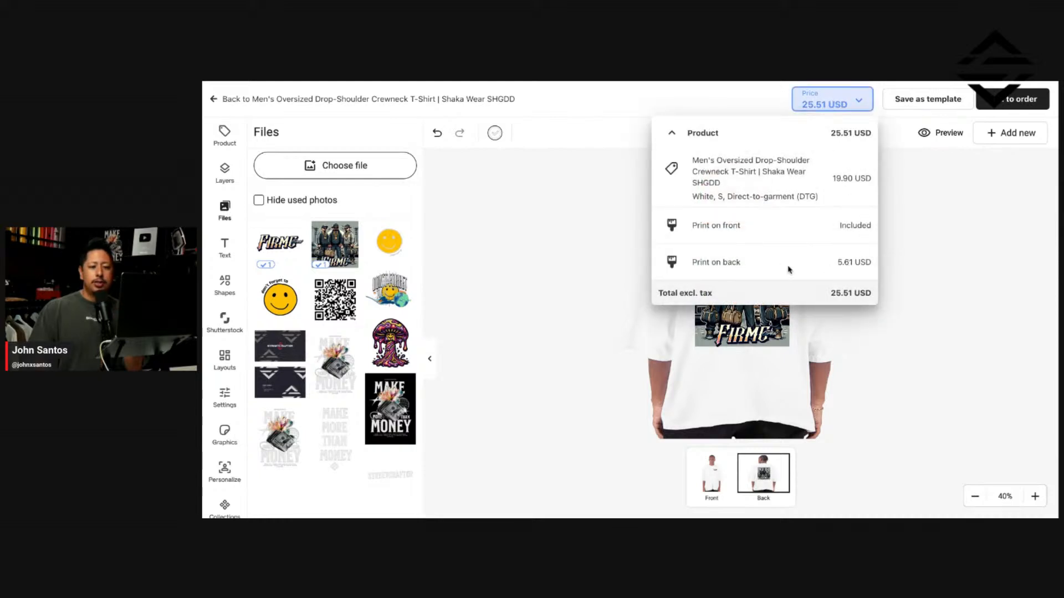
pyautogui.click(925, 261)
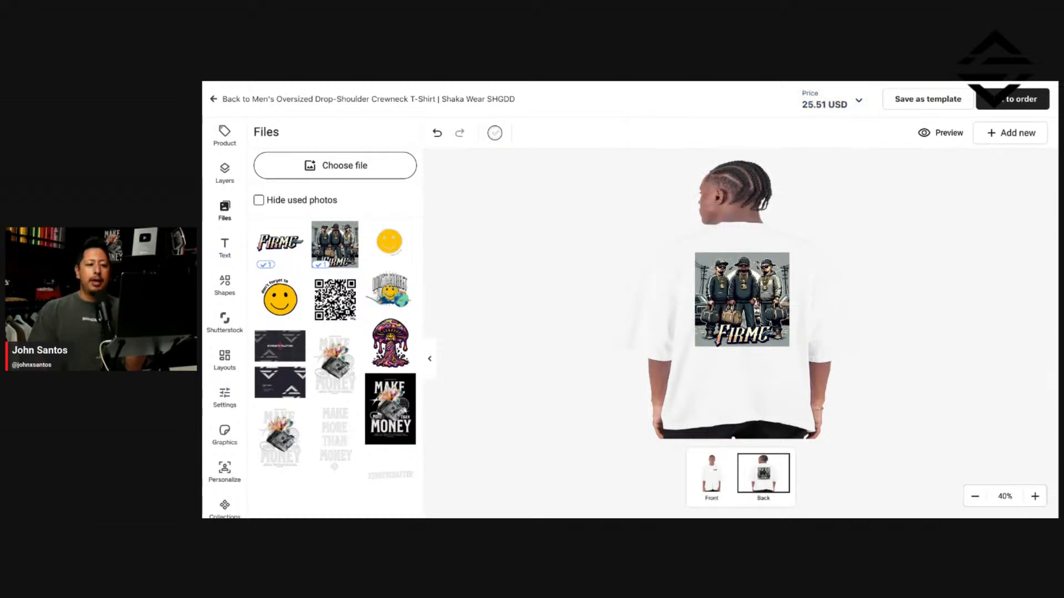
# Step: Compare the front logo and back artwork by switching repeatedly between the shirt's two sides, ending on the front
pyautogui.click(720, 481)
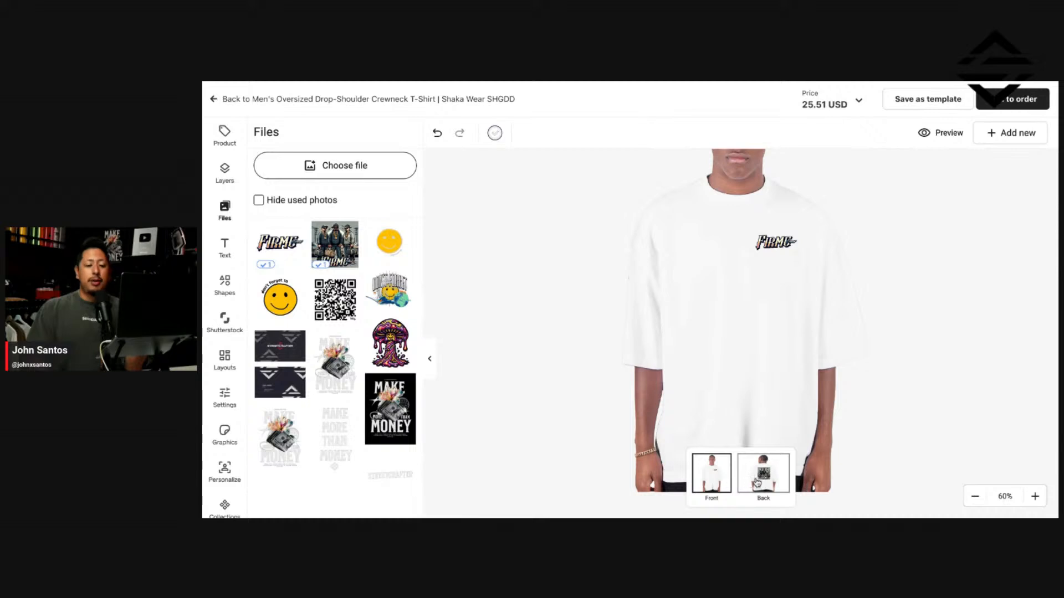
pyautogui.click(757, 483)
pyautogui.click(710, 475)
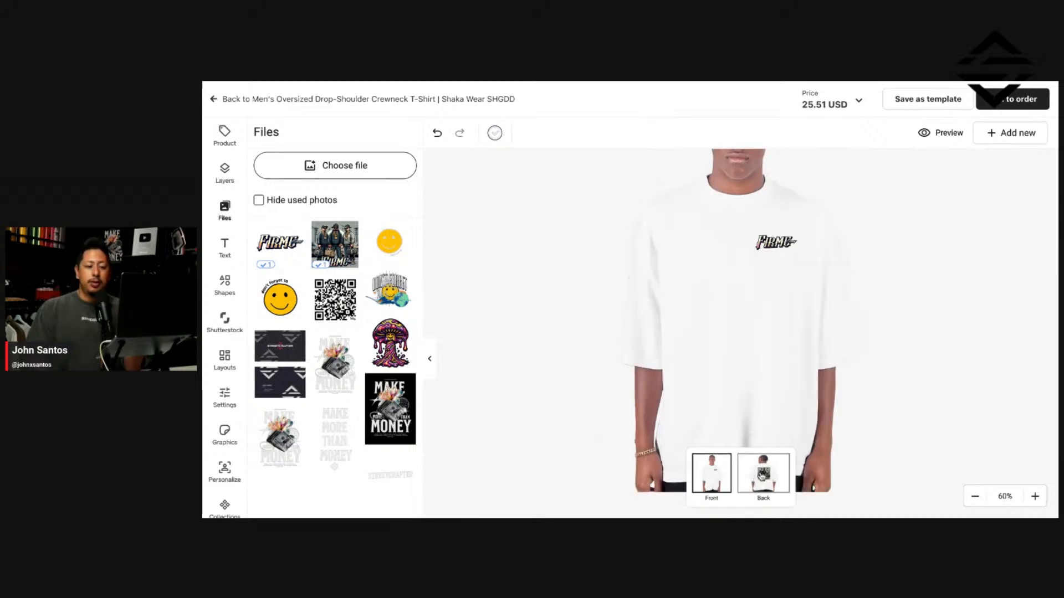
pyautogui.click(761, 477)
pyautogui.click(710, 475)
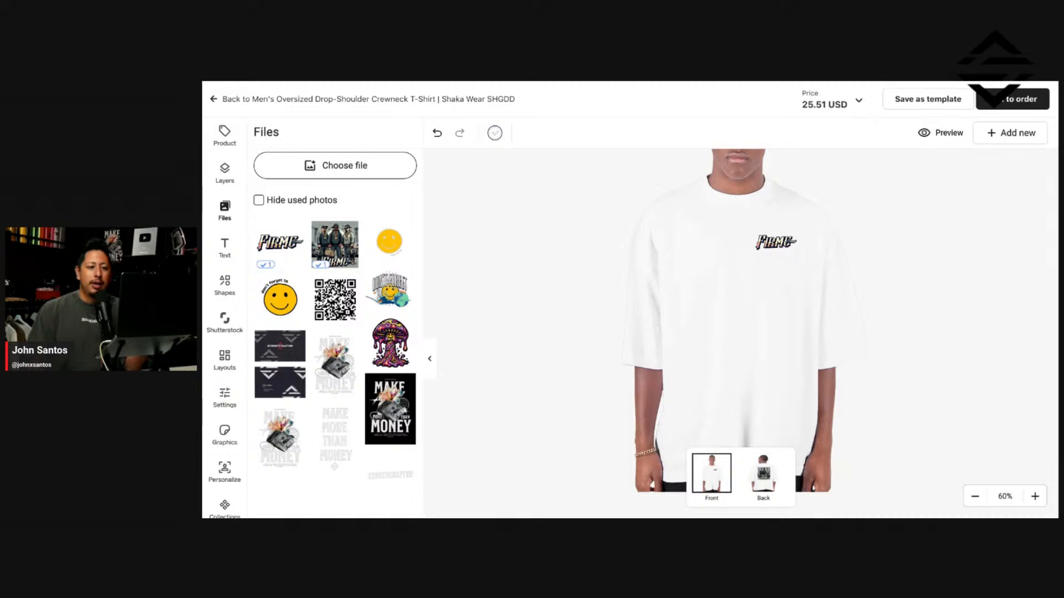
pyautogui.click(765, 475)
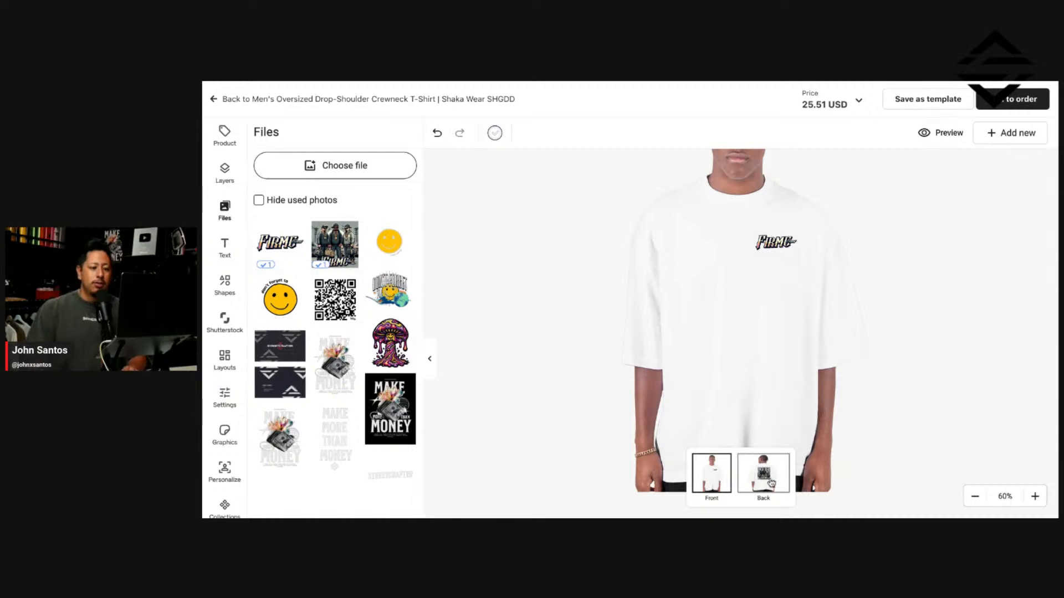
pyautogui.click(716, 482)
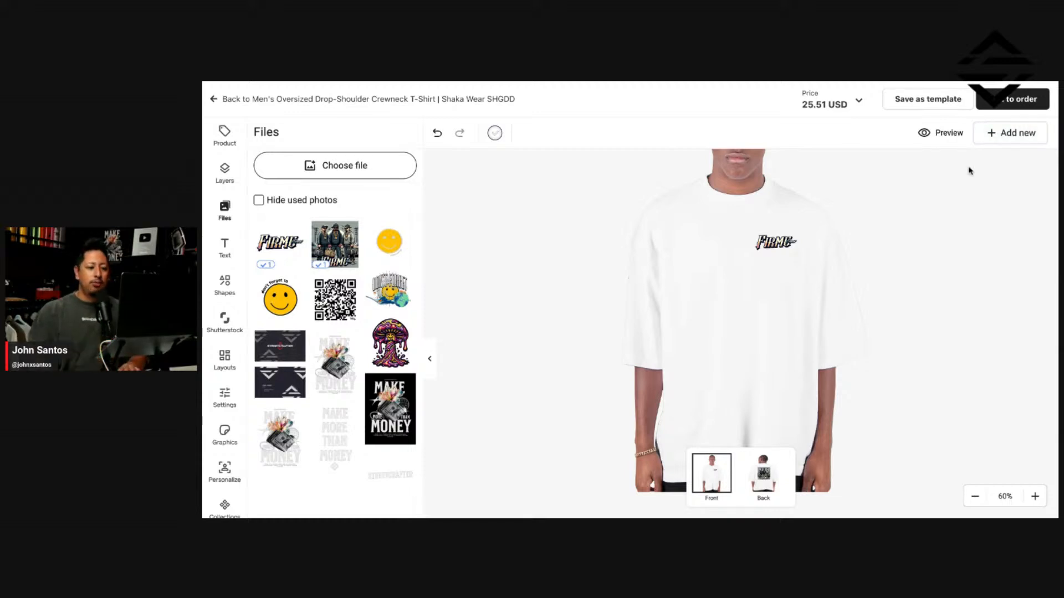
pyautogui.click(780, 463)
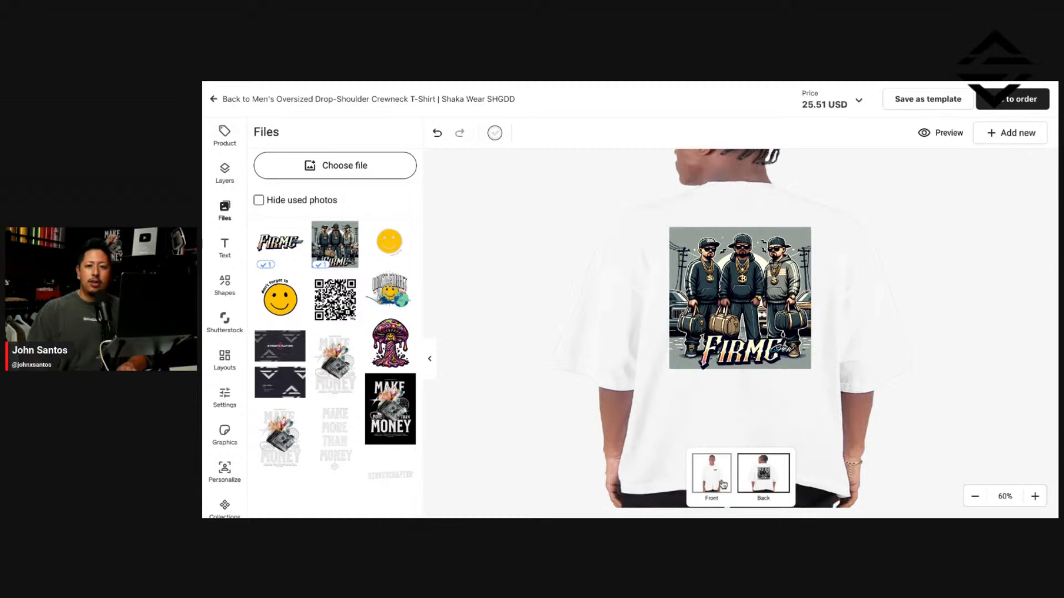
pyautogui.click(723, 485)
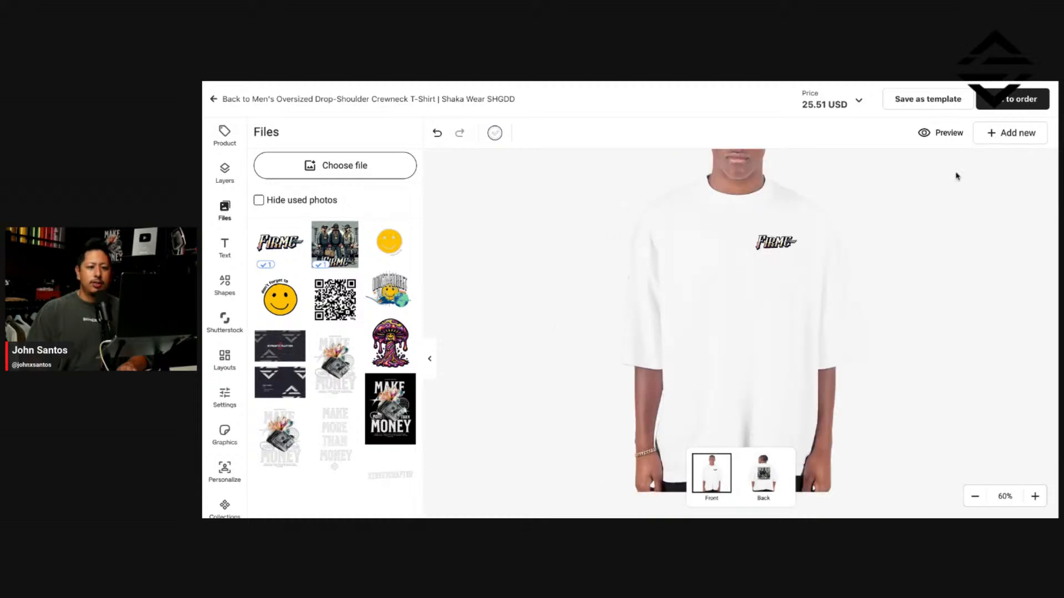
# Step: Save the shirt design as a template named "Firme Shirt Double"
pyautogui.click(933, 105)
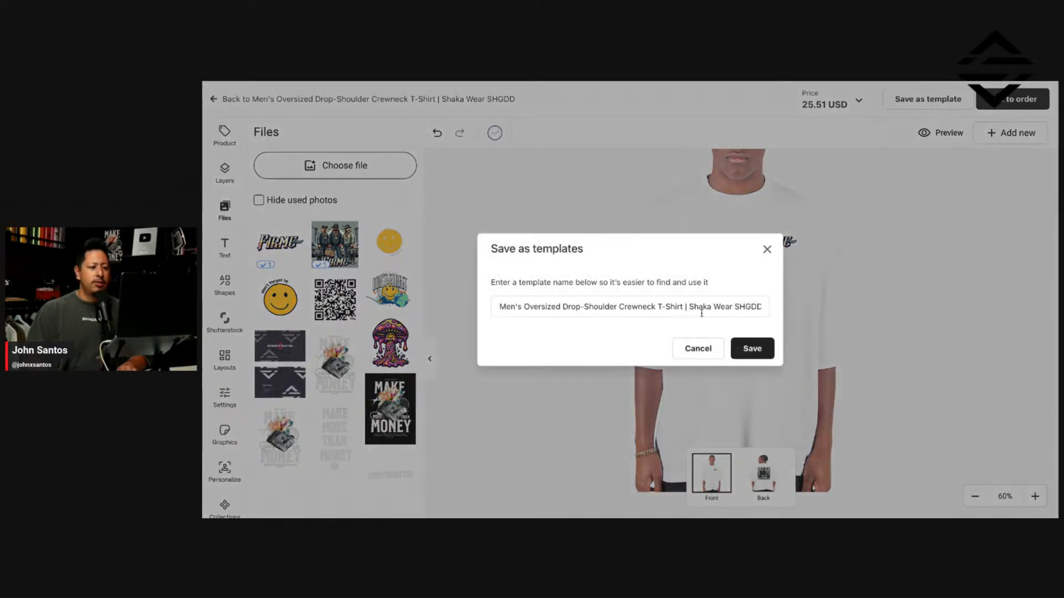
pyautogui.tripleClick(655, 308)
pyautogui.write('Firme Shirt Double')
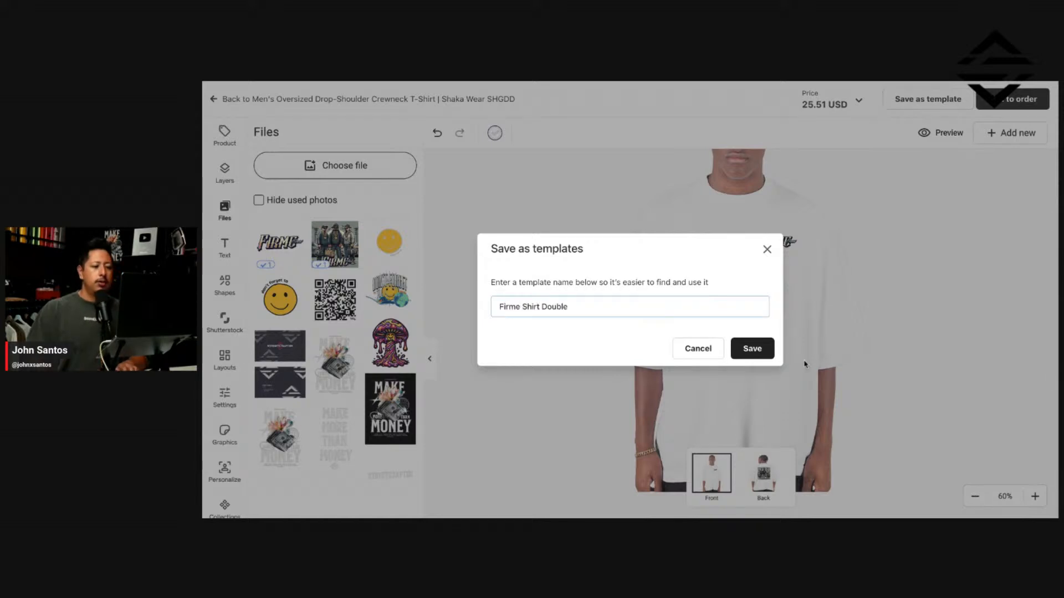
pyautogui.click(761, 350)
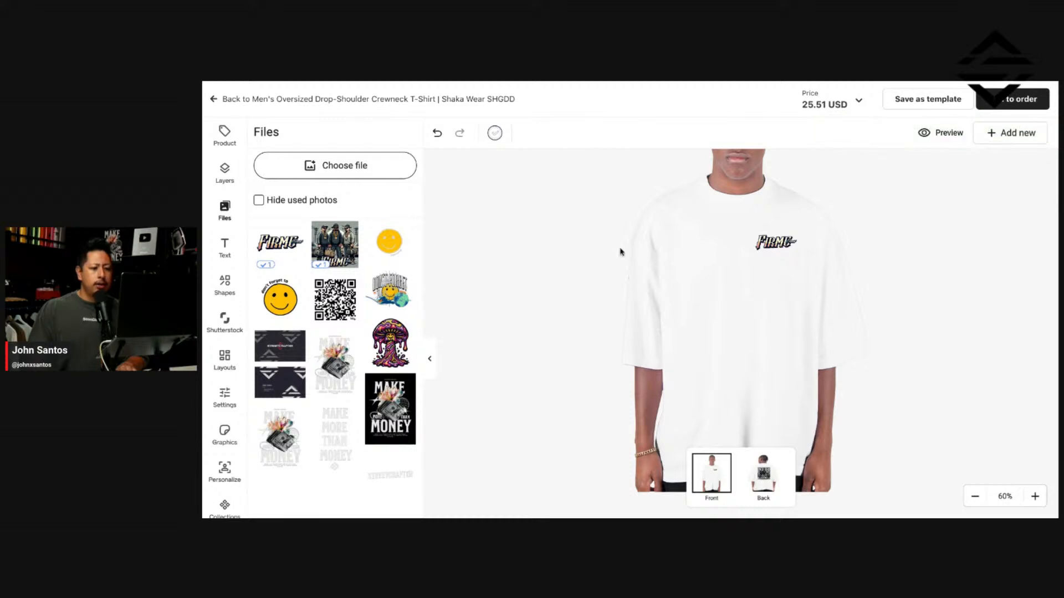
# Step: Try black, white and light gray (#CCCCCC) as the background color of the shirt's front print area
pyautogui.click(495, 134)
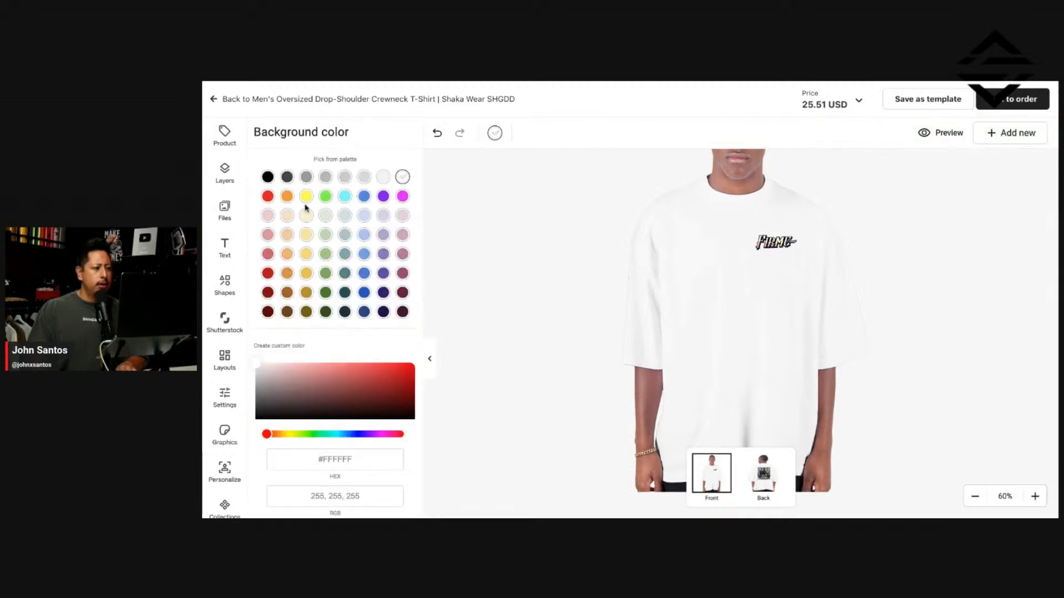
pyautogui.click(289, 177)
pyautogui.click(275, 177)
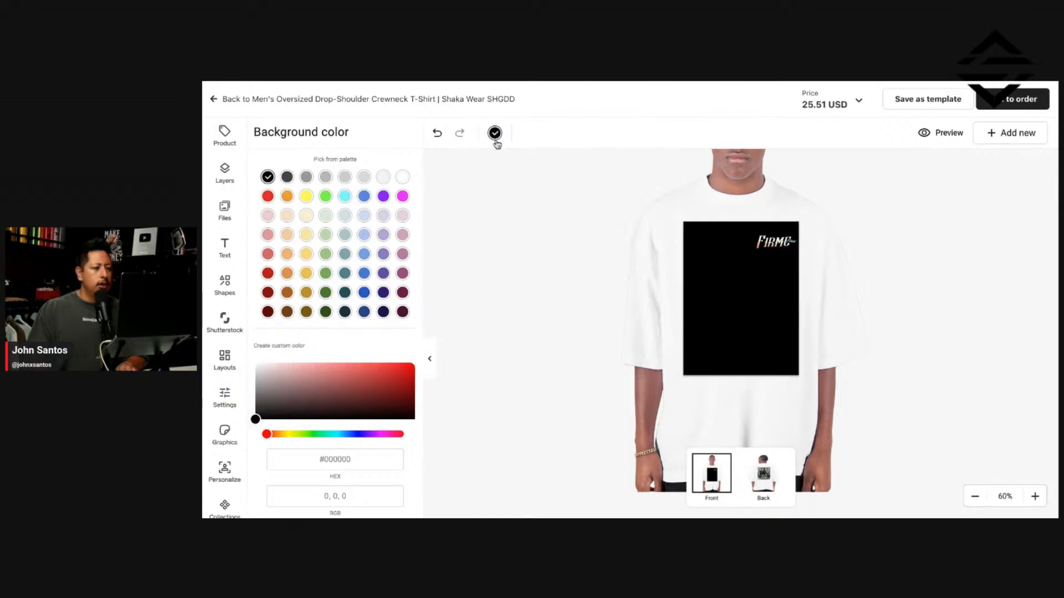
pyautogui.click(402, 177)
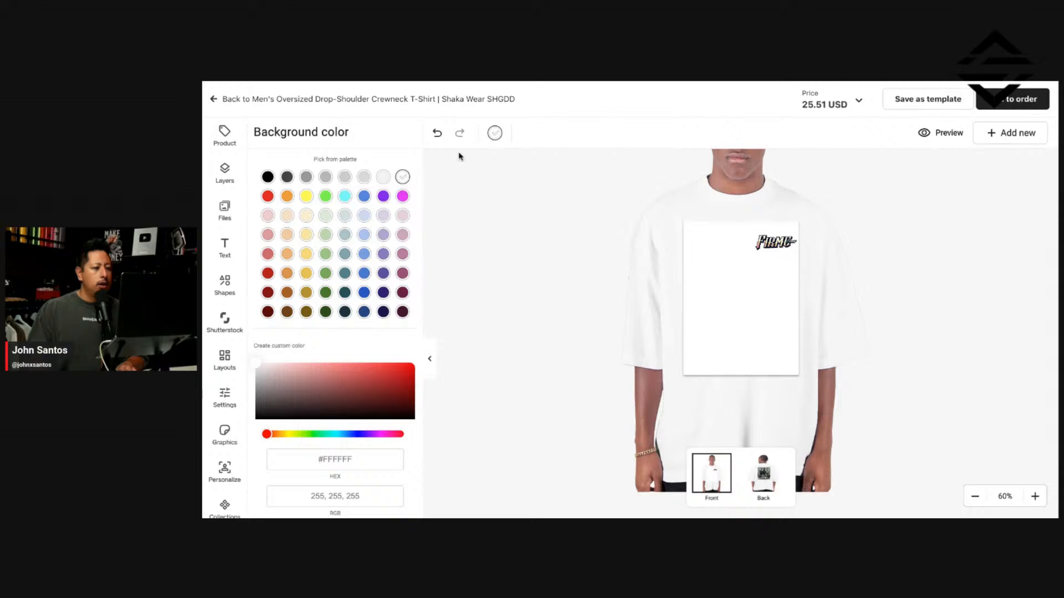
pyautogui.click(345, 177)
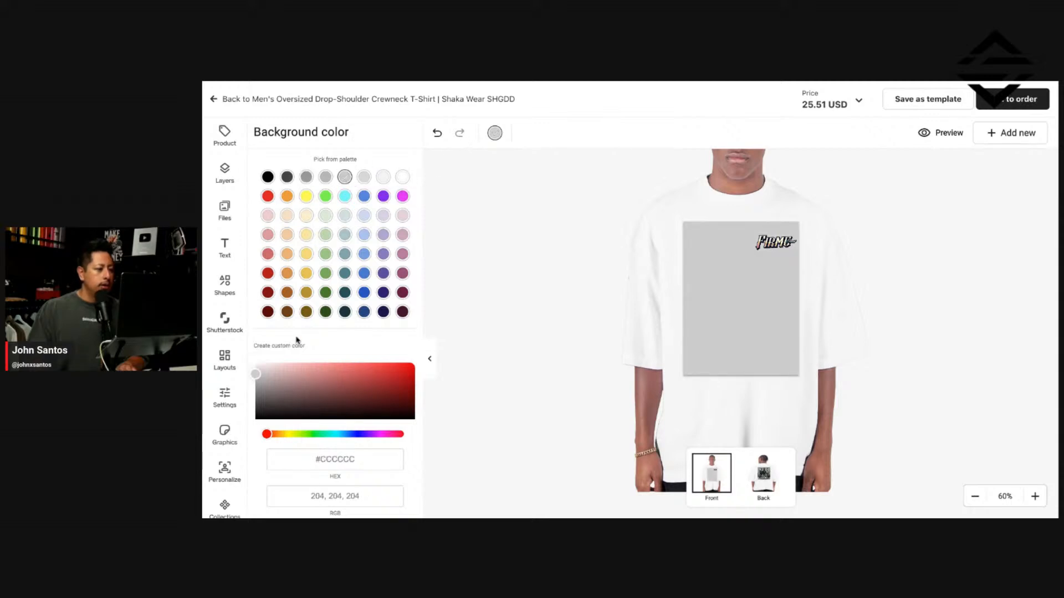
pyautogui.scroll(-1, 335, 459)
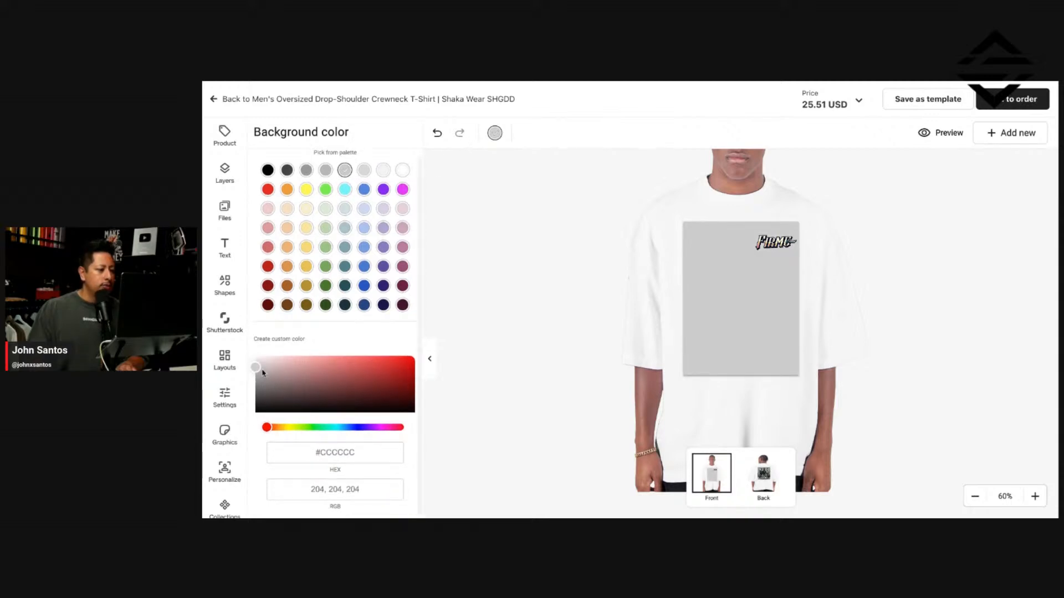
# Step: Undo the background color changes and move the Firme Crew logo back toward the side of the chest
pyautogui.click(437, 133)
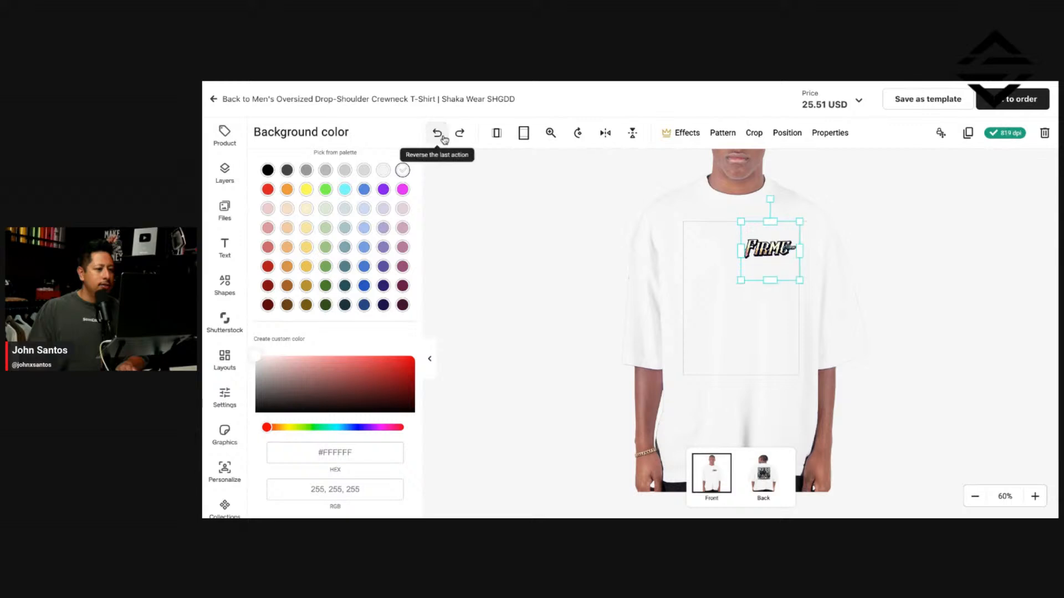
pyautogui.click(459, 134)
pyautogui.click(459, 134)
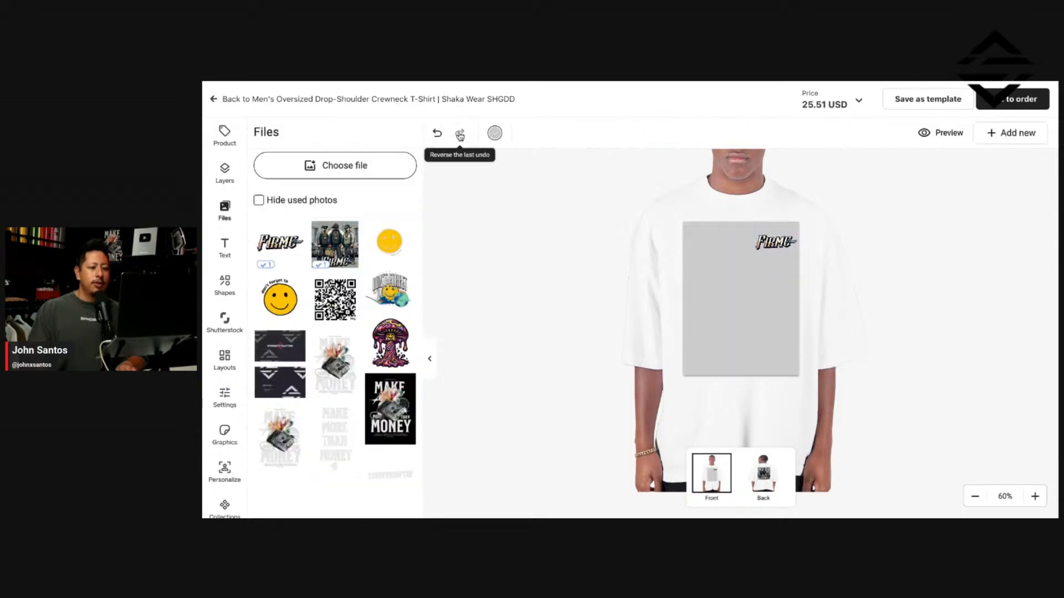
pyautogui.click(437, 133)
pyautogui.click(499, 199)
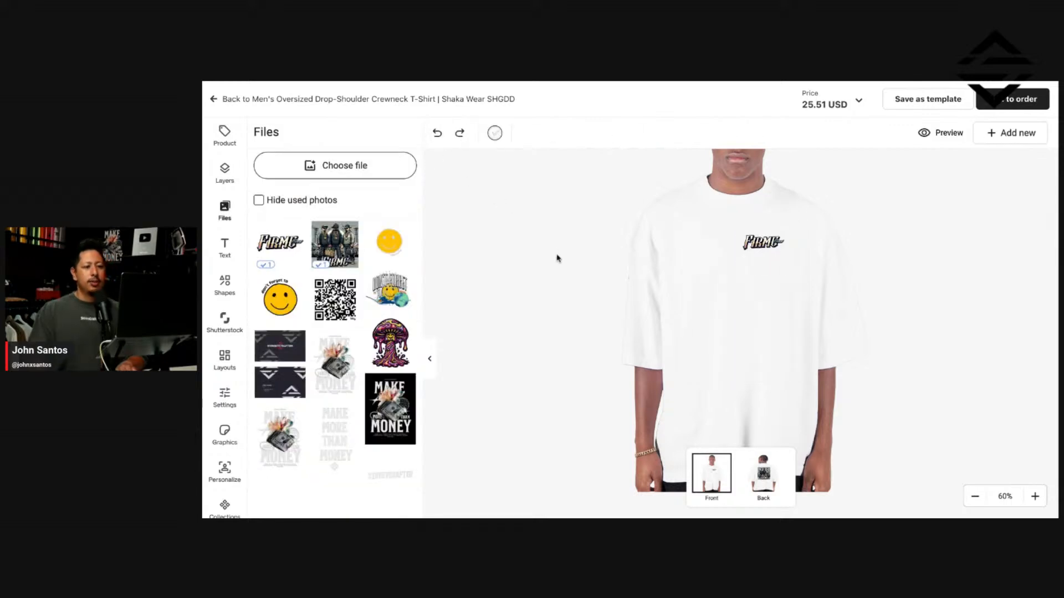
pyautogui.moveTo(760, 254); pyautogui.dragTo(771, 254)
pyautogui.click(553, 238)
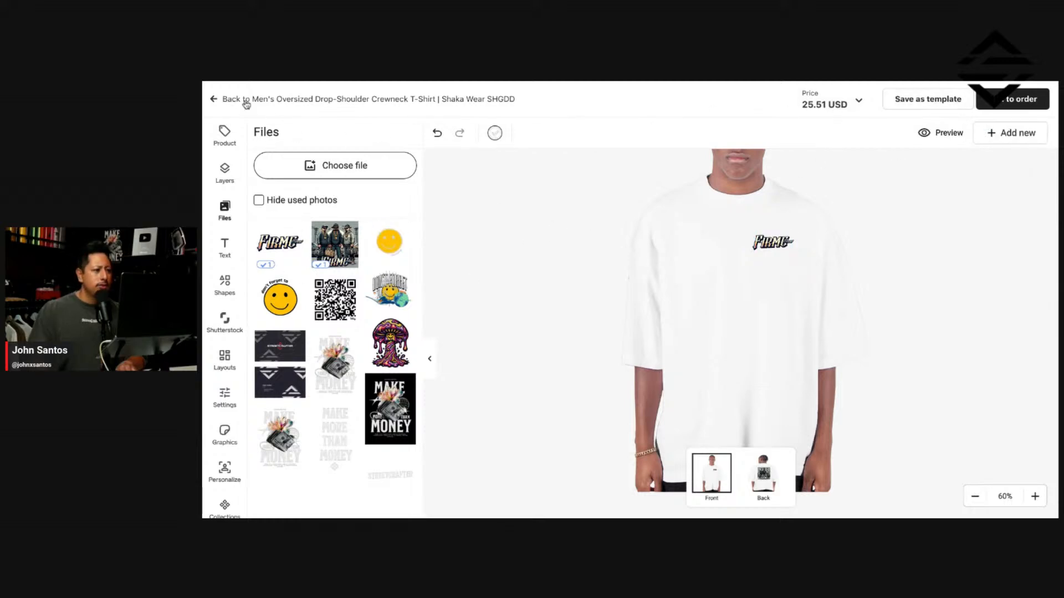
# Step: Leave the shirt editor without saving the changes and choose Black, #25282A as the color on the product page
pyautogui.click(218, 102)
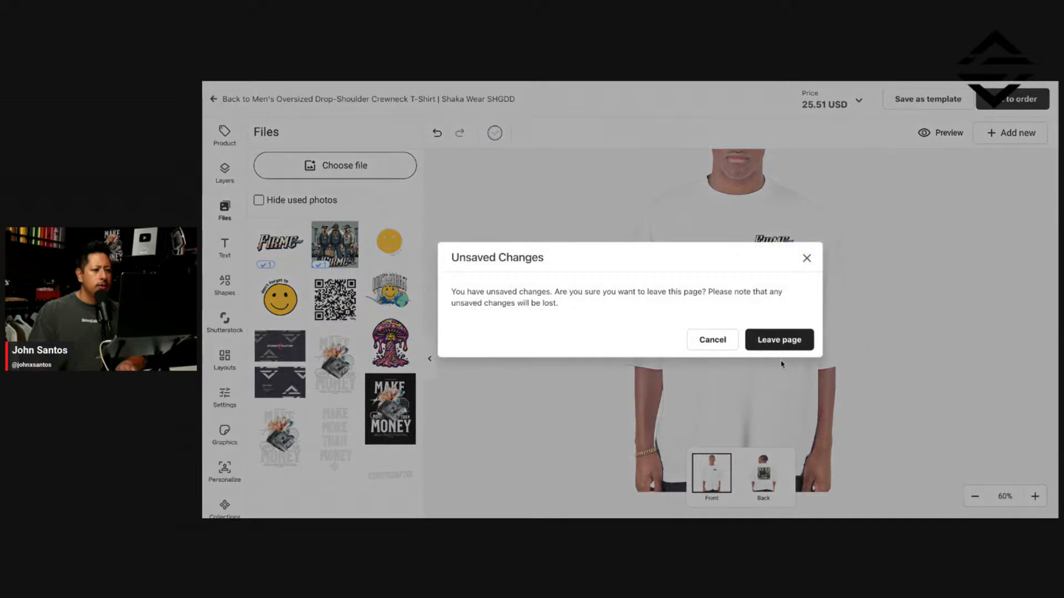
pyautogui.click(784, 340)
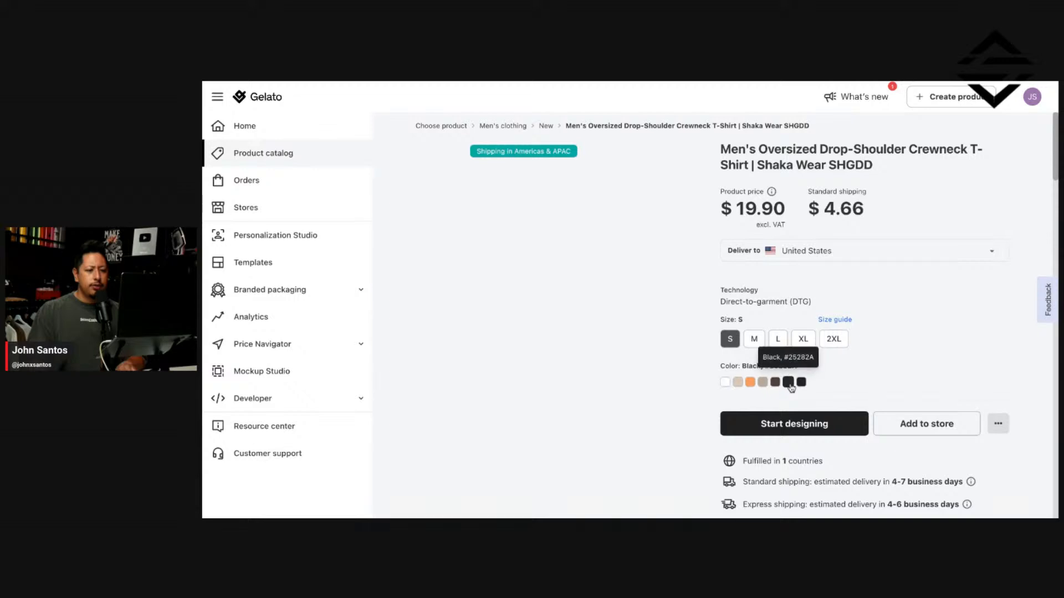
pyautogui.click(789, 384)
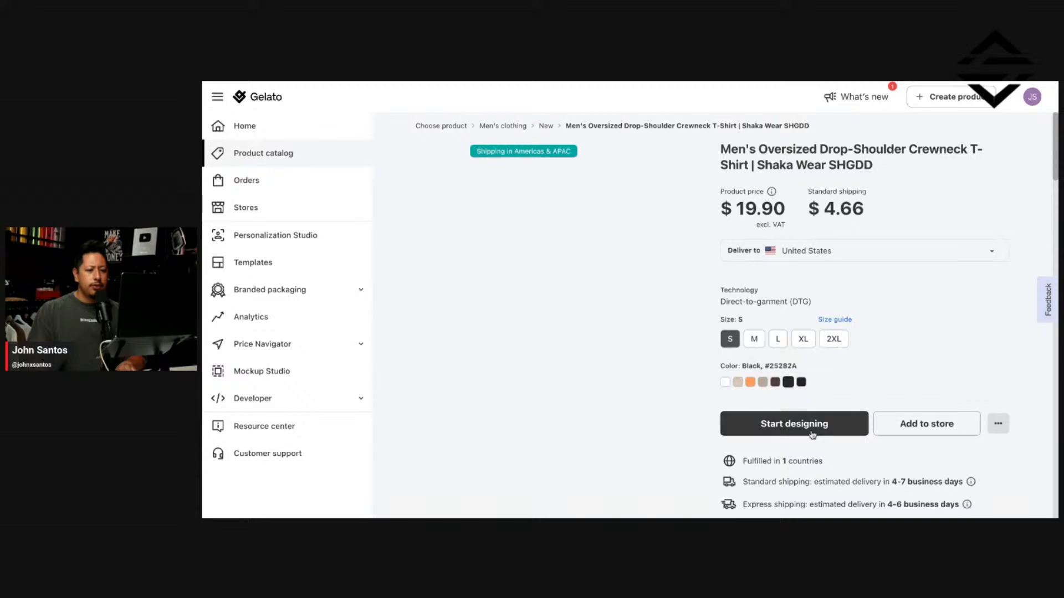
# Step: Find the Firme Shirt Double template among the saved templates in the product catalog and open it for editing
pyautogui.click(273, 157)
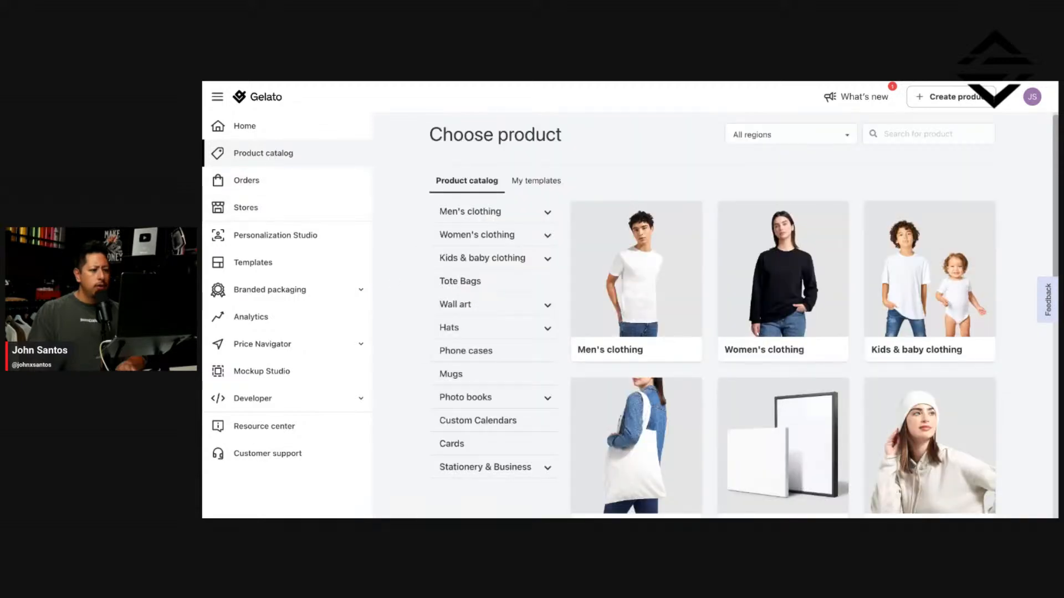
pyautogui.click(533, 182)
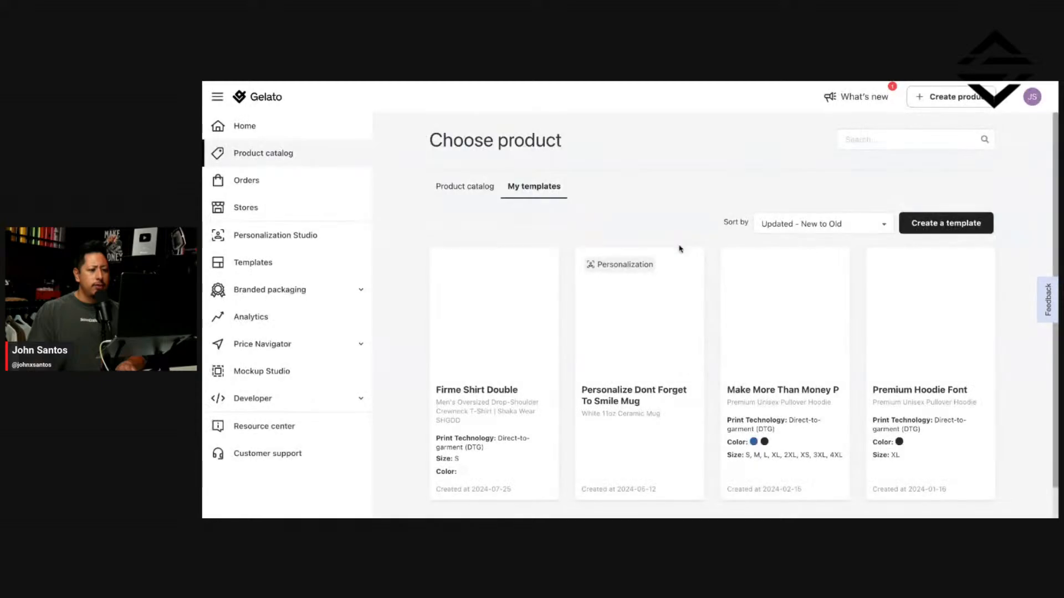
pyautogui.moveTo(532, 319)
pyautogui.scroll(-1, 514, 320)
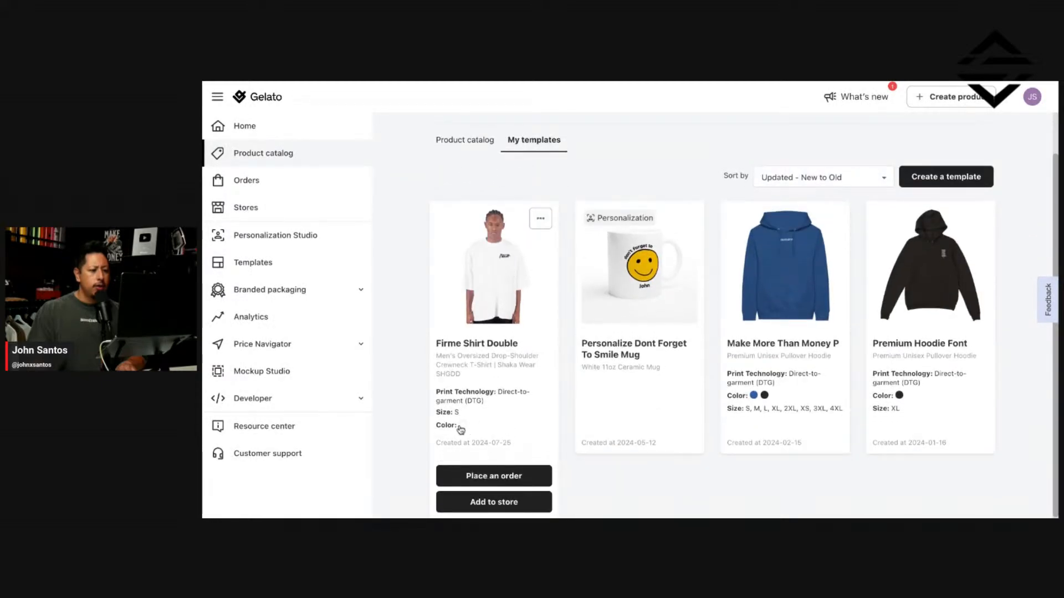
pyautogui.click(541, 219)
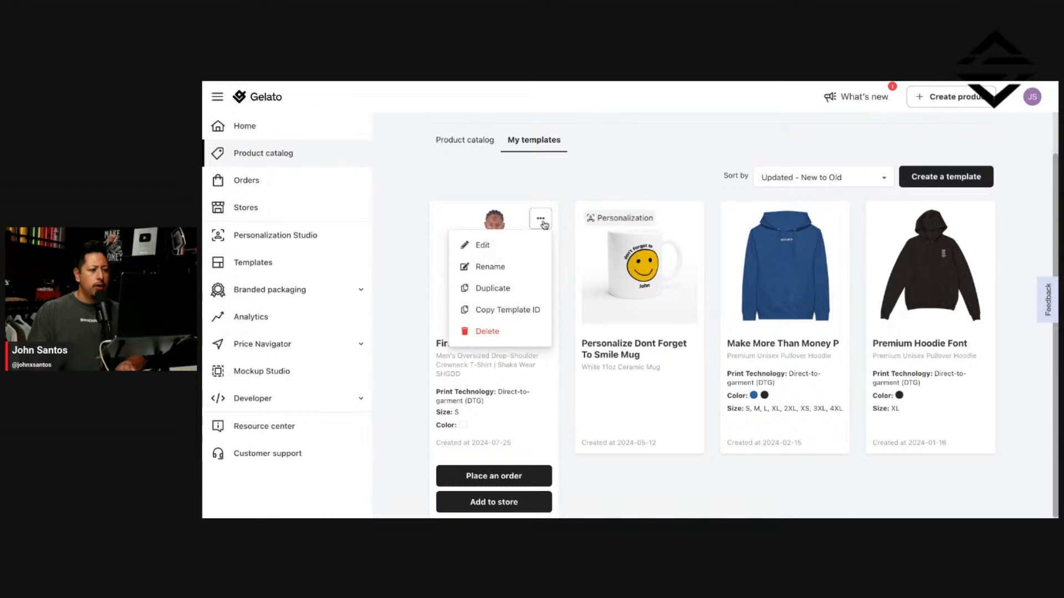
pyautogui.click(520, 244)
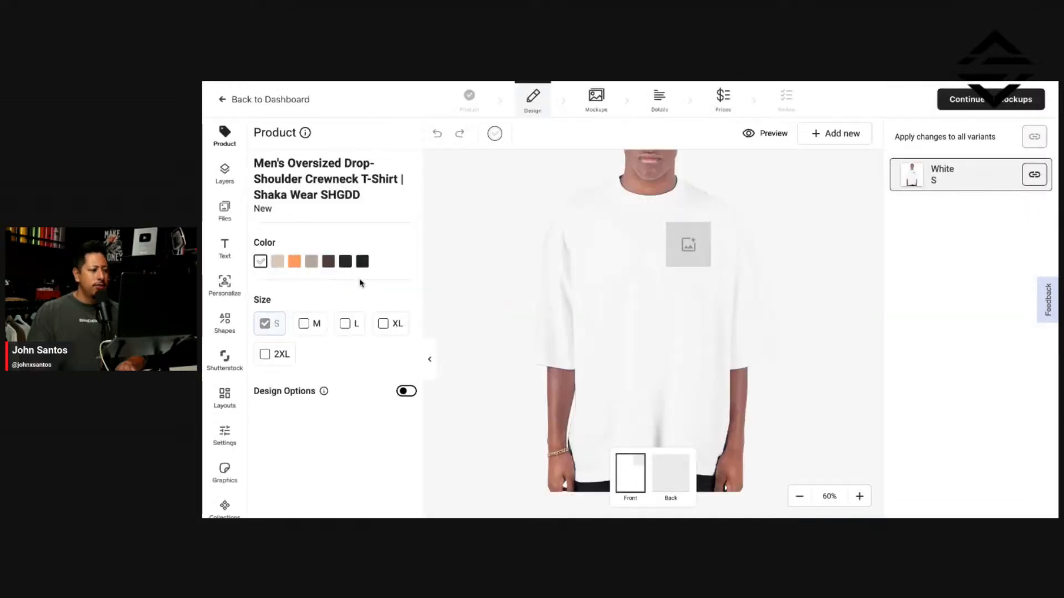
# Step: Add the Black, #25282A color variant to the shirt template and show the back of the black shirt
pyautogui.click(345, 261)
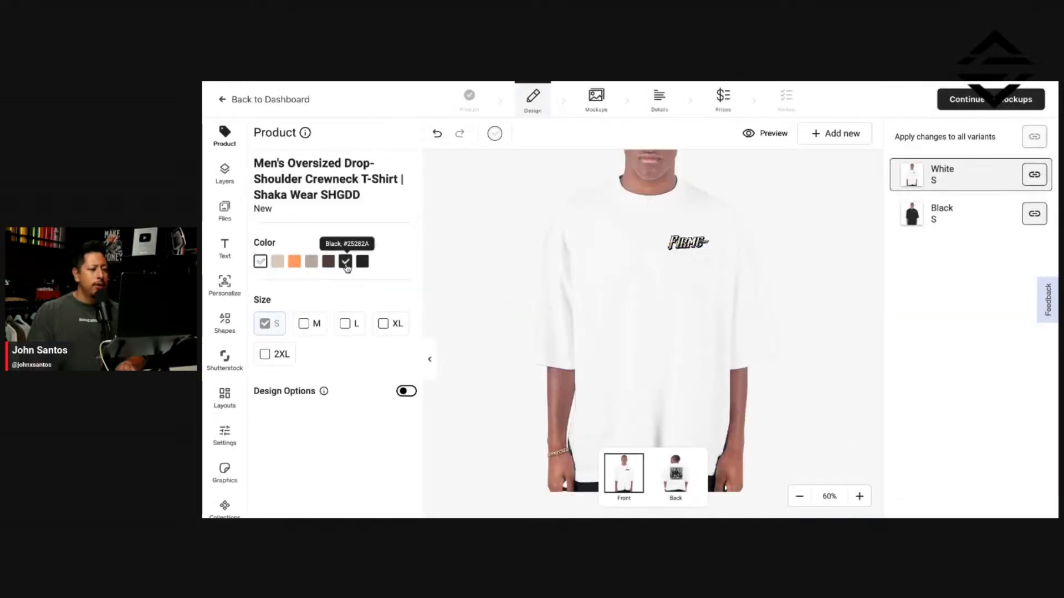
pyautogui.click(962, 228)
pyautogui.click(676, 474)
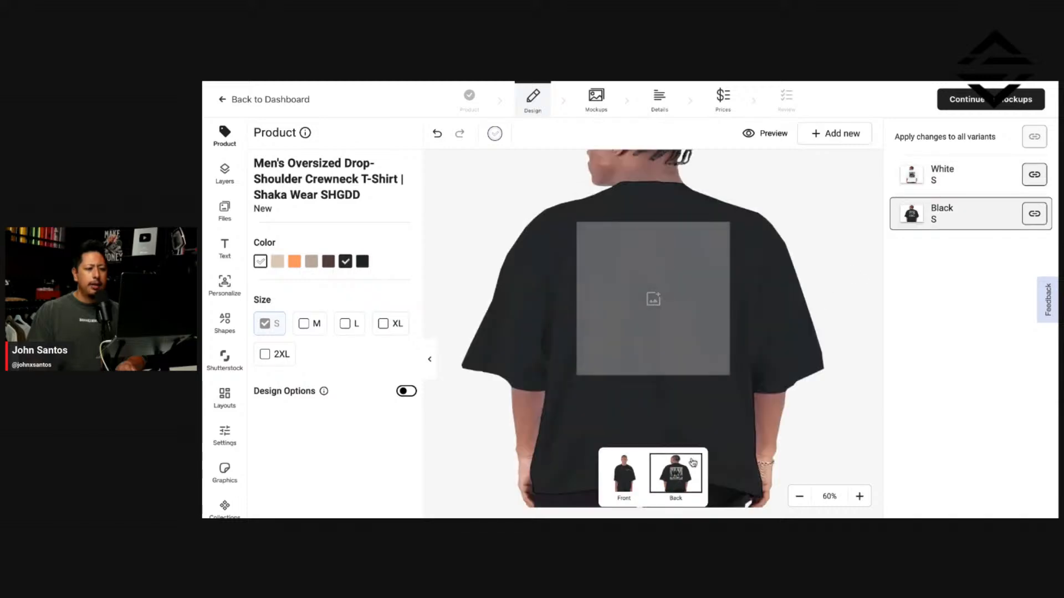
# Step: Remove the White variant from the template and preview the design on the black shirt
pyautogui.click(964, 175)
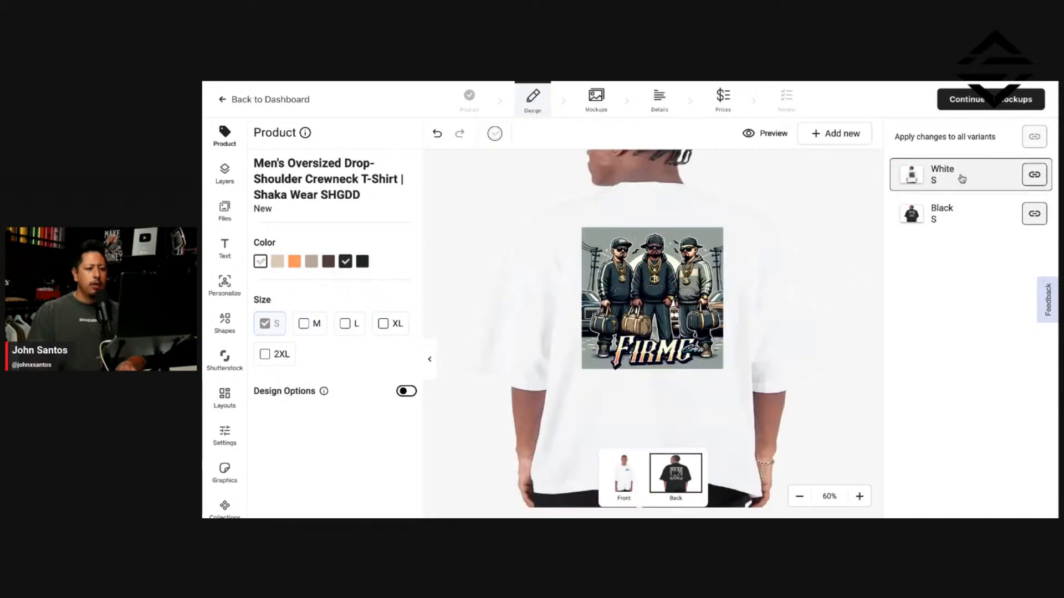
pyautogui.click(260, 262)
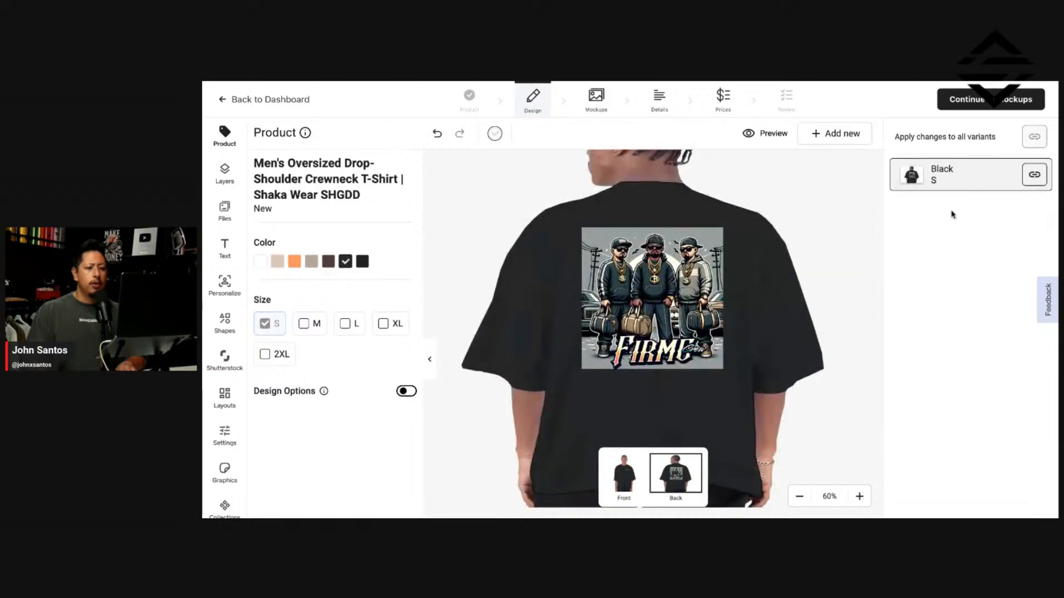
pyautogui.click(774, 135)
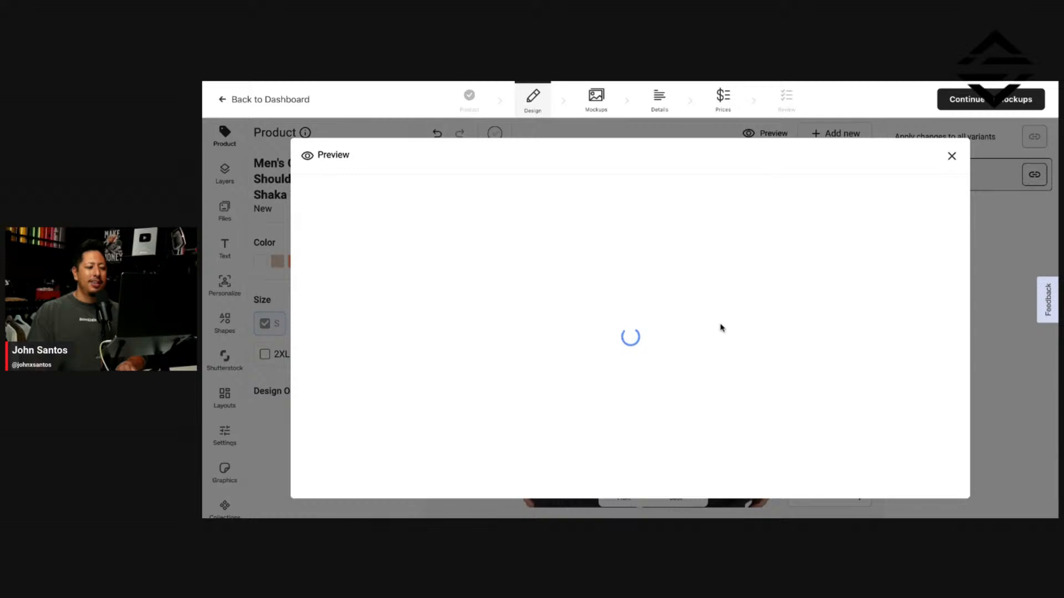
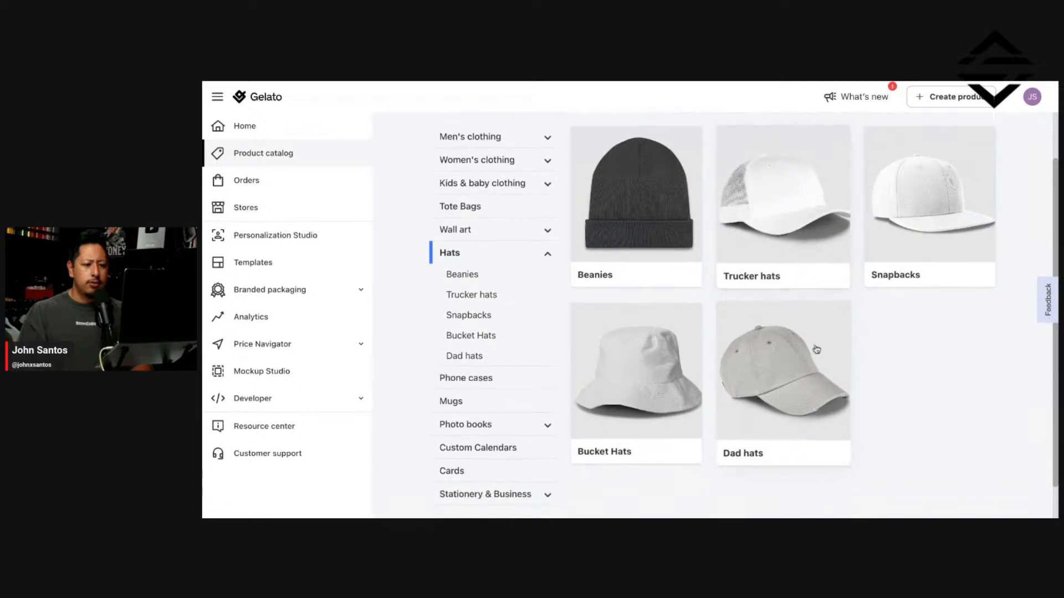
# Step: Browse the dad hats, open the Organic 6-panel Dad Cap | Beechfield B54N and check where it can be shipped
pyautogui.click(812, 352)
pyautogui.scroll(-1, 793, 369)
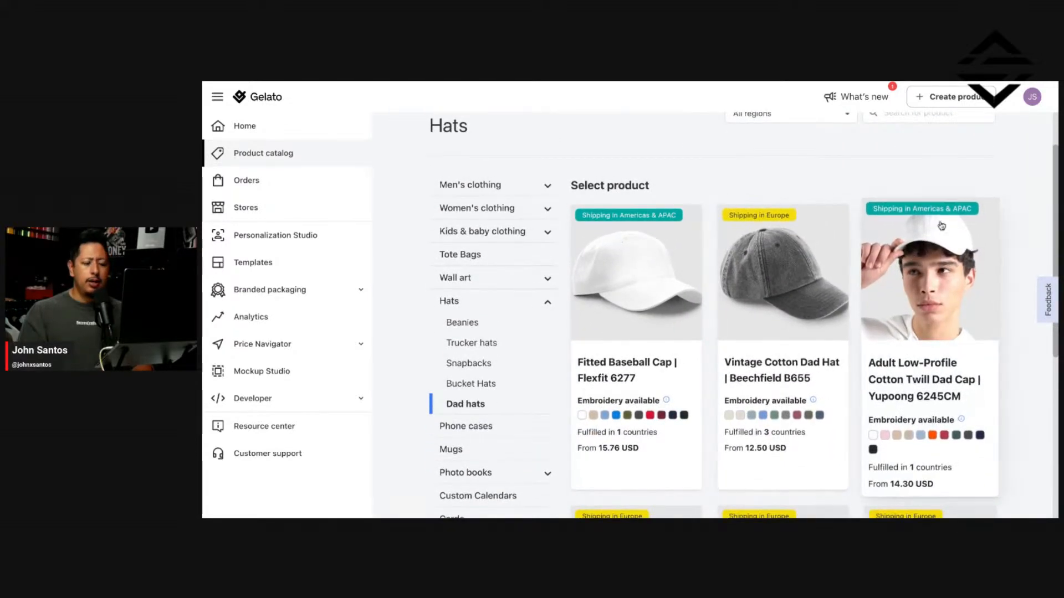
pyautogui.scroll(-3, 948, 238)
pyautogui.scroll(-2, 950, 237)
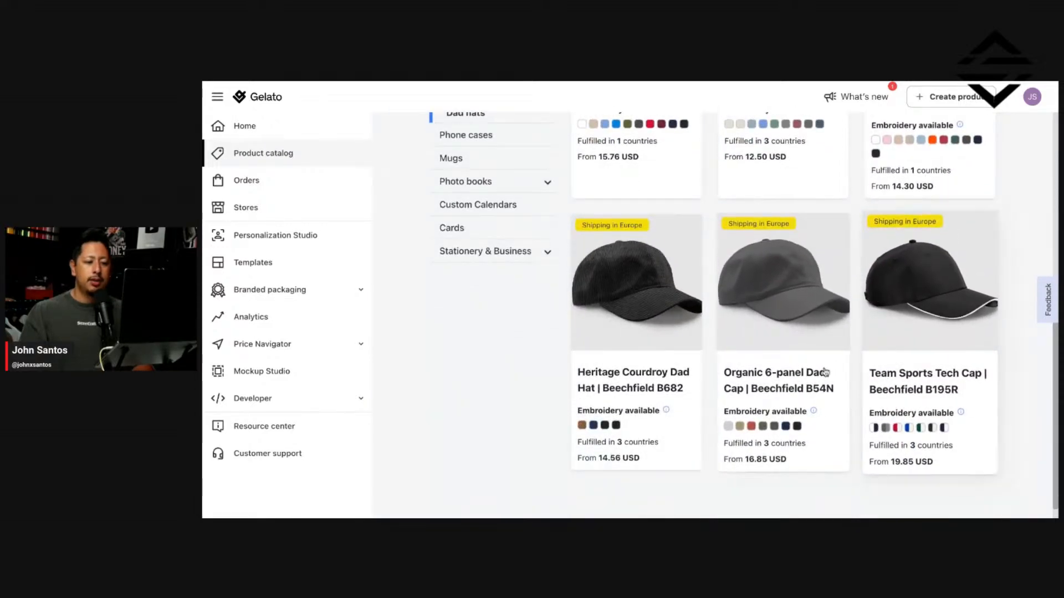
pyautogui.click(790, 458)
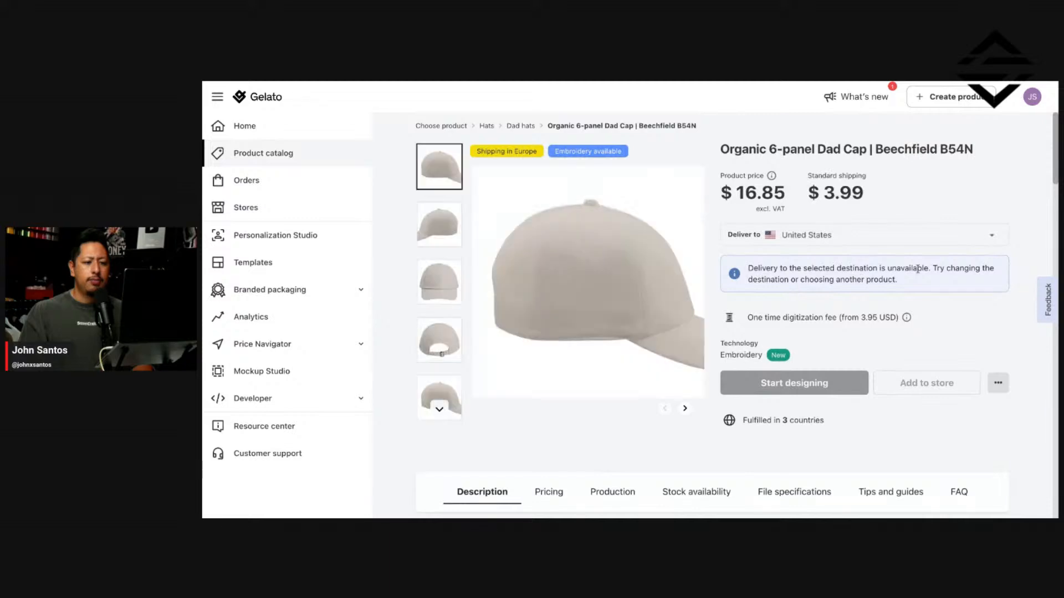
pyautogui.moveTo(518, 147)
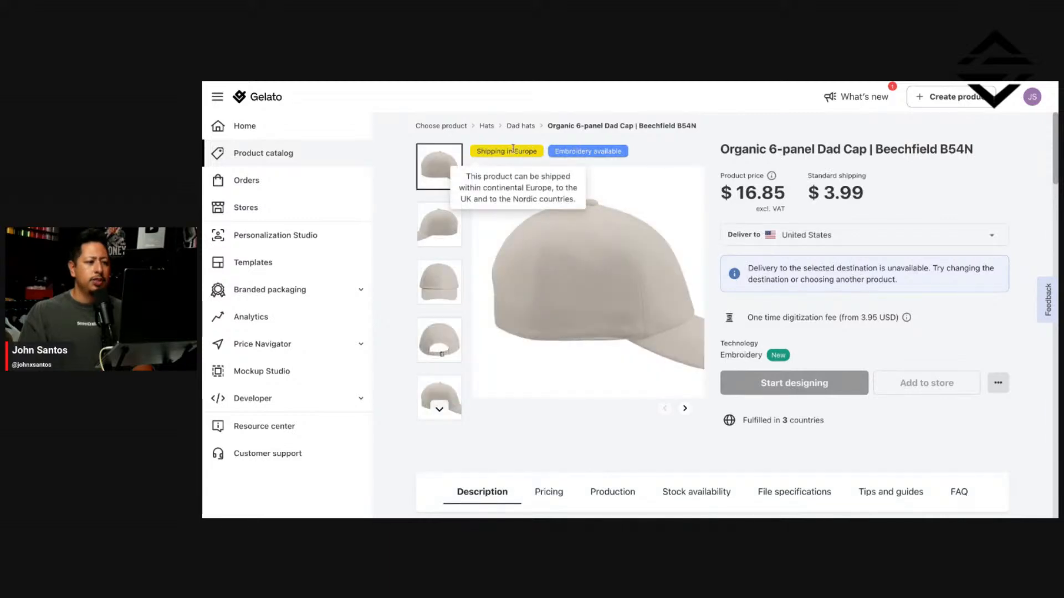
# Step: Return to the dad hats and open the Fitted Baseball Cap | Flexfit 6277 product page
pyautogui.click(345, 81)
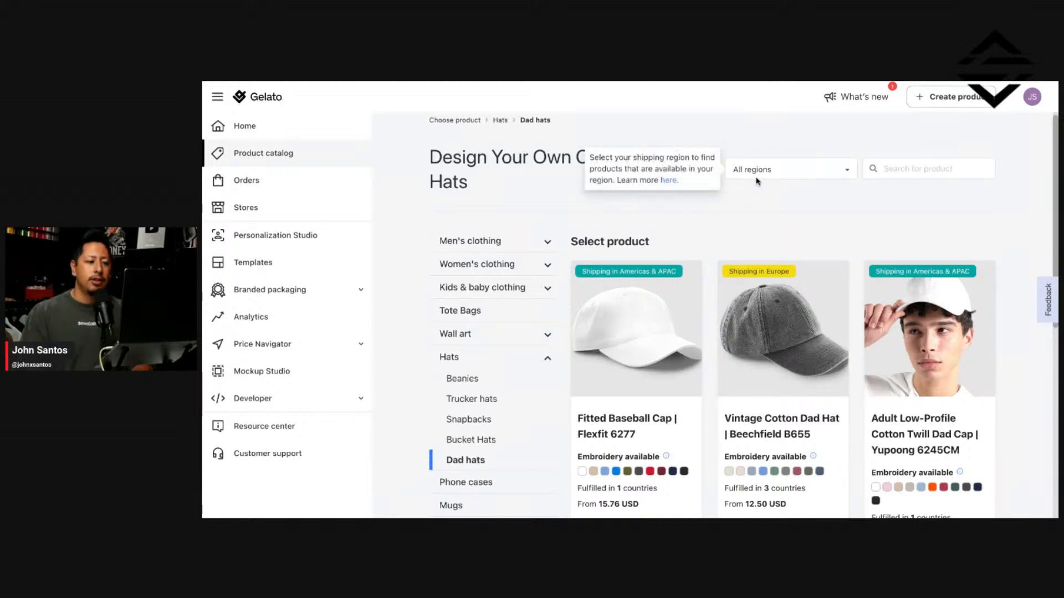
pyautogui.scroll(-1, 756, 174)
pyautogui.click(604, 219)
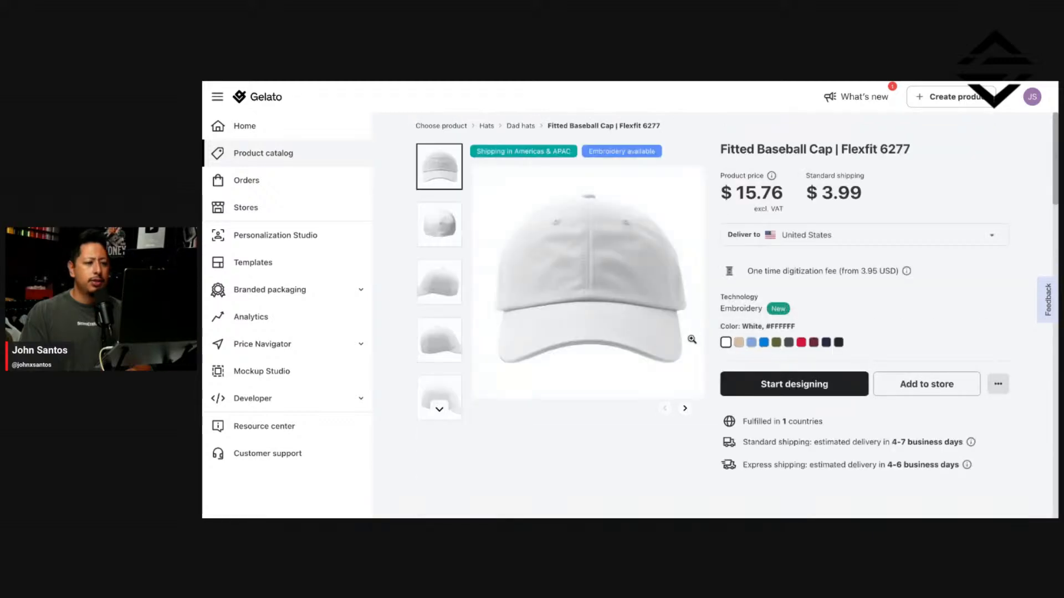
# Step: Start designing the white Fitted Baseball Cap and place the Firme Crew logo on its front embroidery area
pyautogui.click(829, 395)
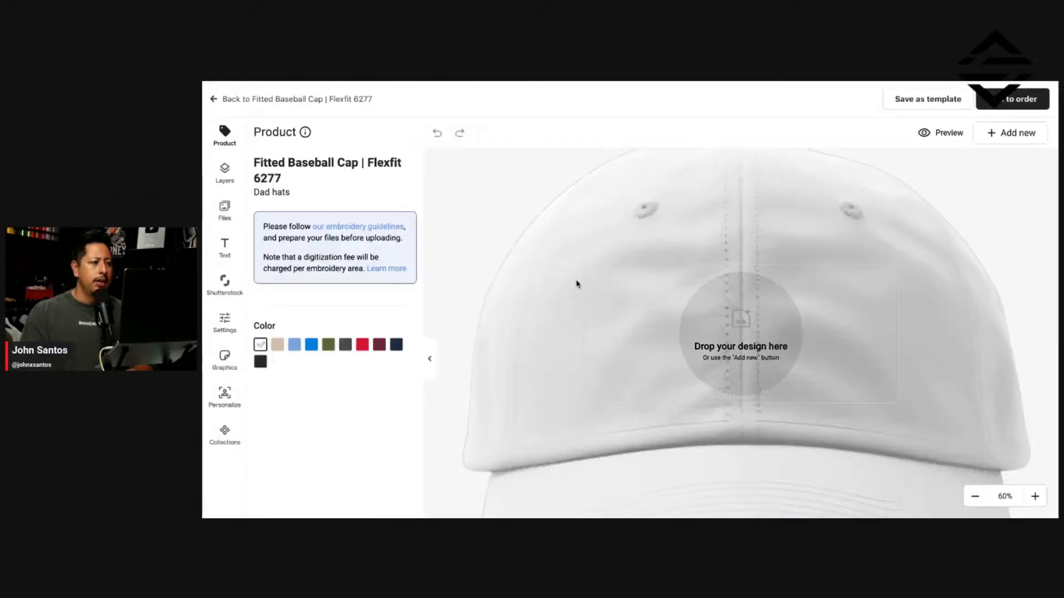
pyautogui.click(726, 328)
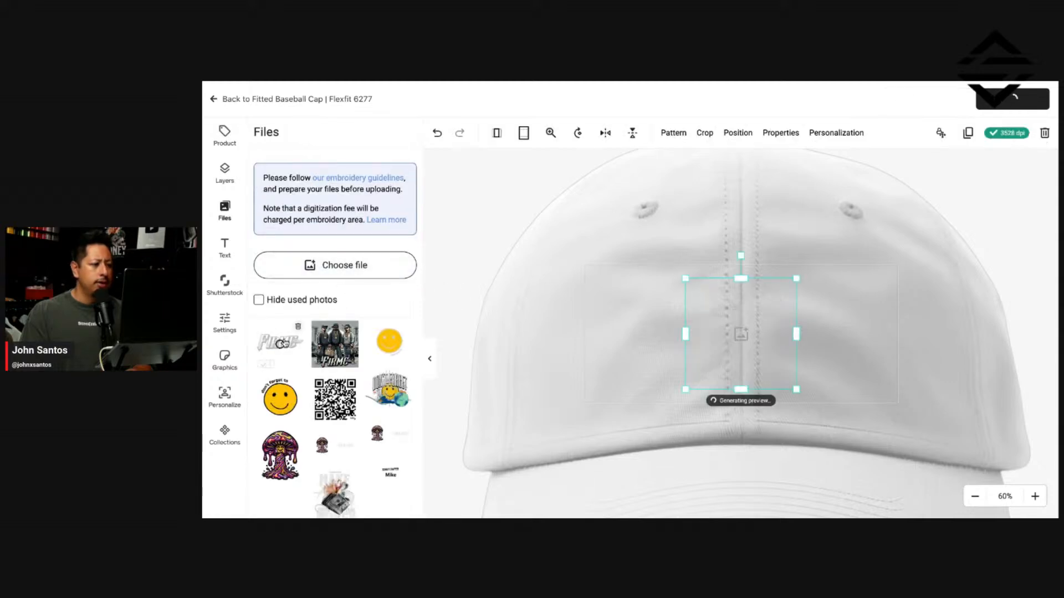
pyautogui.click(280, 341)
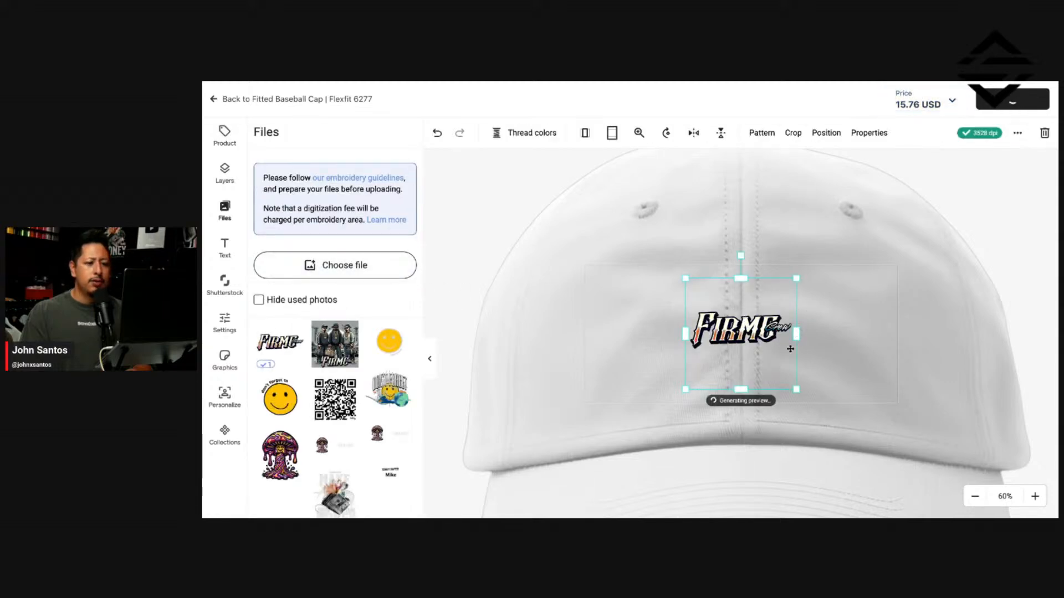
# Step: Enlarge the Firme Crew logo and centre it on the cap's front embroidery area
pyautogui.moveTo(798, 389); pyautogui.dragTo(864, 427)
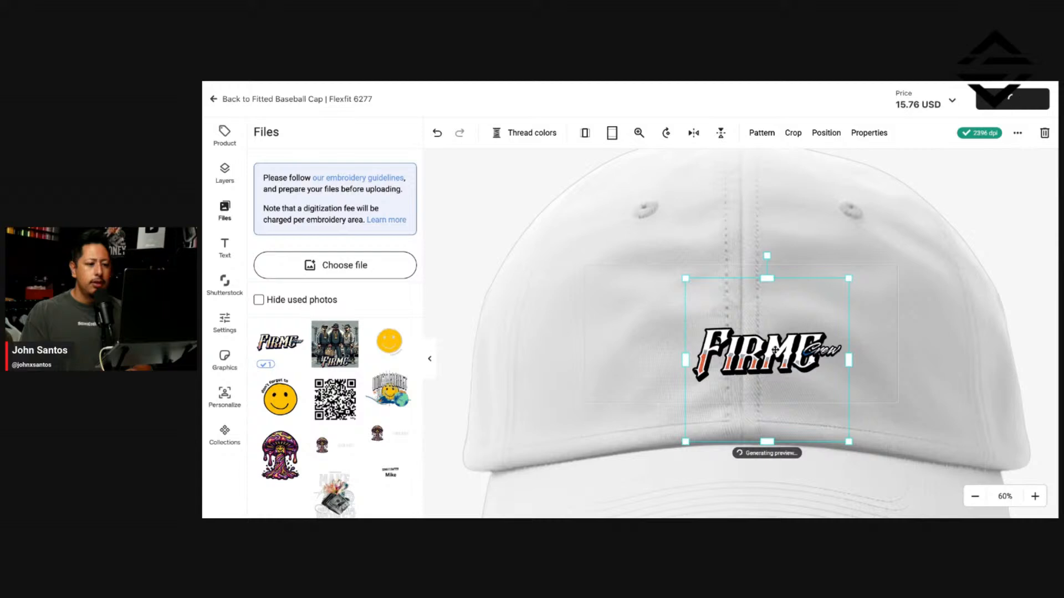
pyautogui.moveTo(775, 350); pyautogui.dragTo(749, 328)
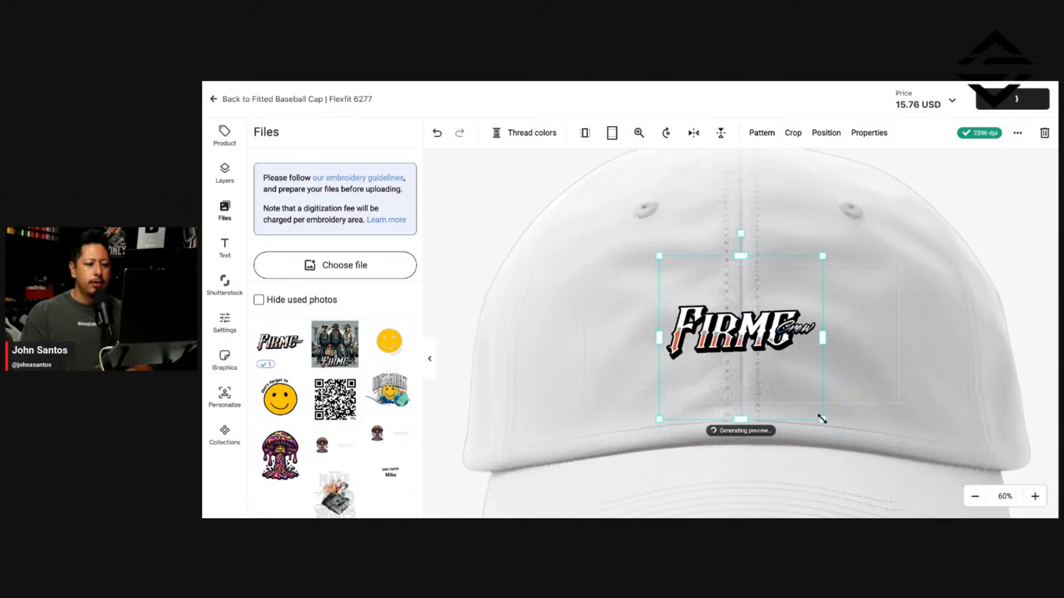
pyautogui.moveTo(822, 419)
pyautogui.mouseDown()
pyautogui.moveTo(850, 445)
pyautogui.moveTo(826, 433)
pyautogui.moveTo(853, 441)
pyautogui.moveTo(836, 423)
pyautogui.mouseUp()
pyautogui.moveTo(766, 343); pyautogui.dragTo(757, 327)
pyautogui.click(897, 304)
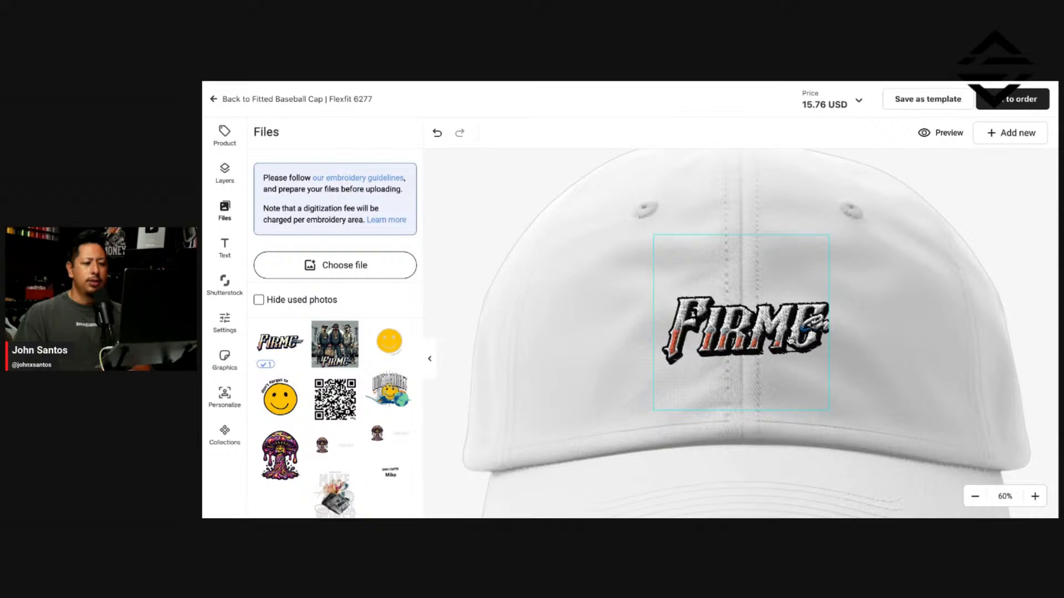
# Step: Nudge the logo slightly to the left on the cap front and inspect its stitched preview up close
pyautogui.click(786, 338)
pyautogui.click(909, 293)
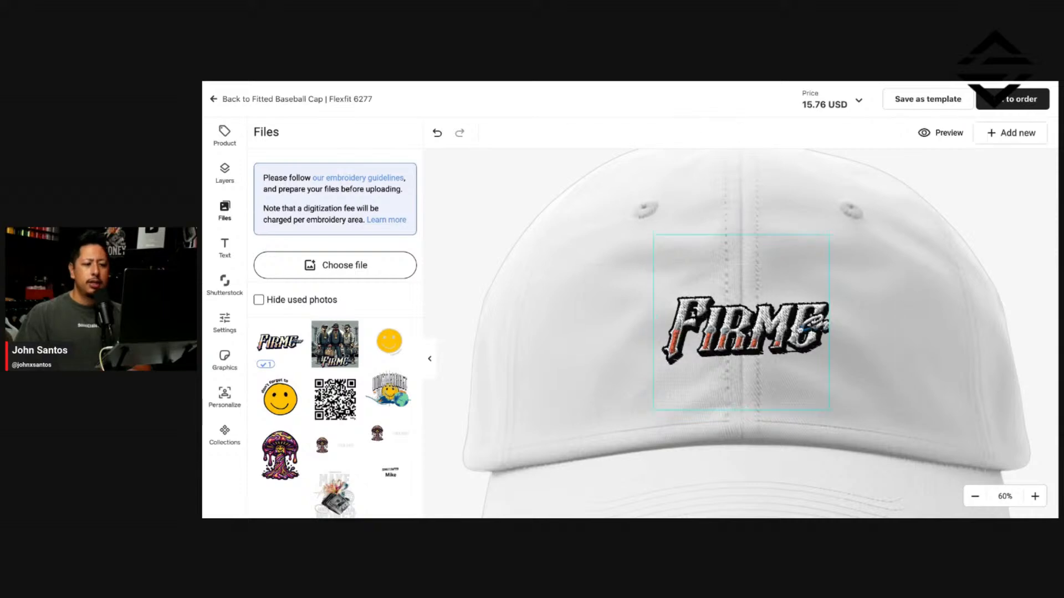
pyautogui.click(785, 330)
pyautogui.moveTo(786, 330); pyautogui.dragTo(773, 333)
pyautogui.moveTo(819, 411)
pyautogui.mouseDown()
pyautogui.moveTo(843, 430)
pyautogui.moveTo(819, 410)
pyautogui.mouseUp()
pyautogui.click(862, 358)
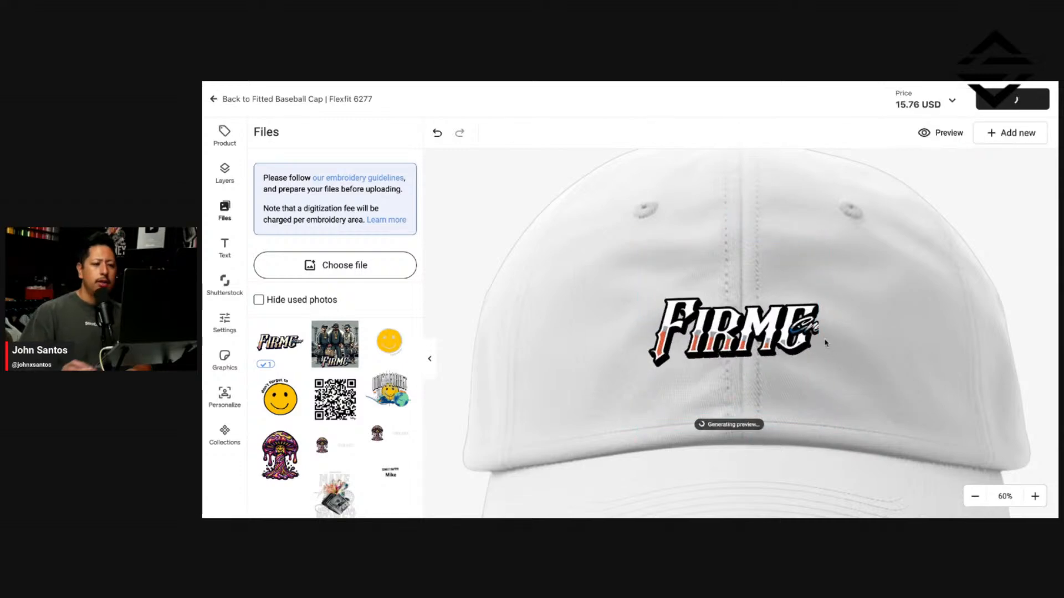
pyautogui.scroll(4, 827, 338)
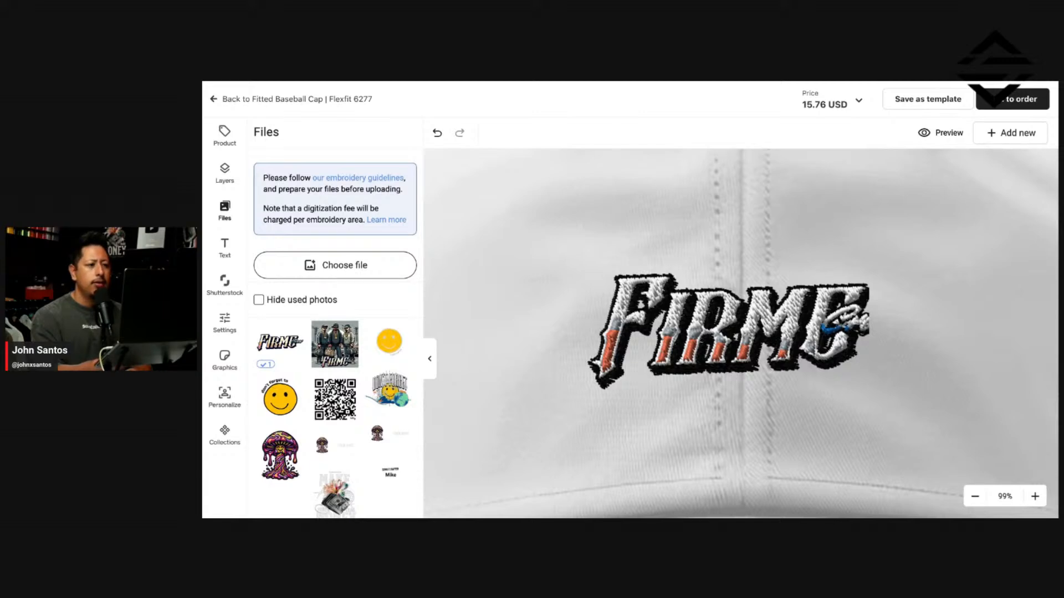
# Step: Shrink the logo and lower it so its frame fits within the height of the front embroidery area
pyautogui.click(850, 194)
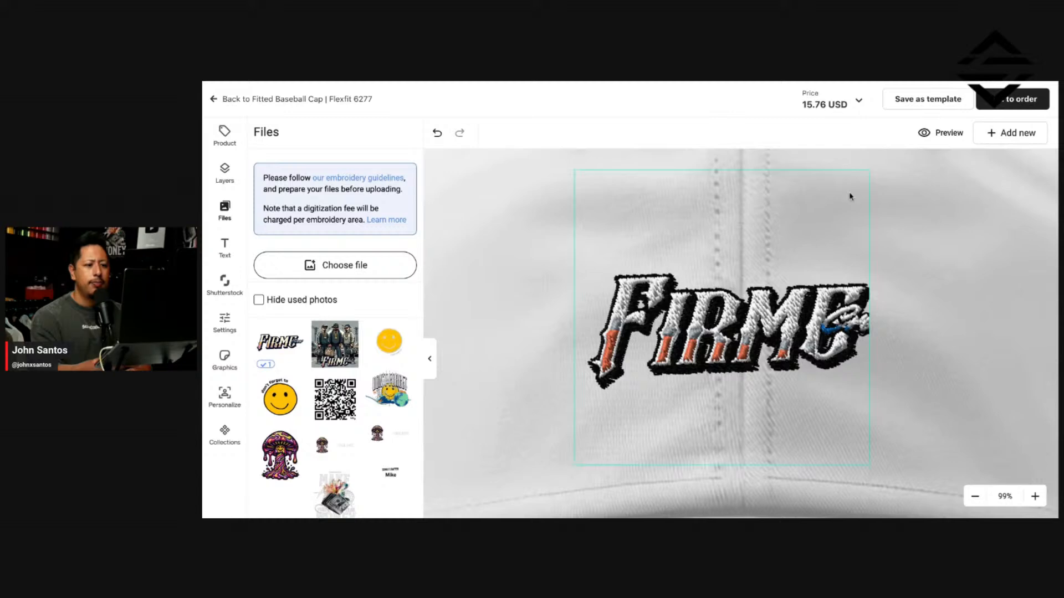
pyautogui.moveTo(869, 475); pyautogui.dragTo(782, 388)
pyautogui.moveTo(726, 291); pyautogui.dragTo(731, 357)
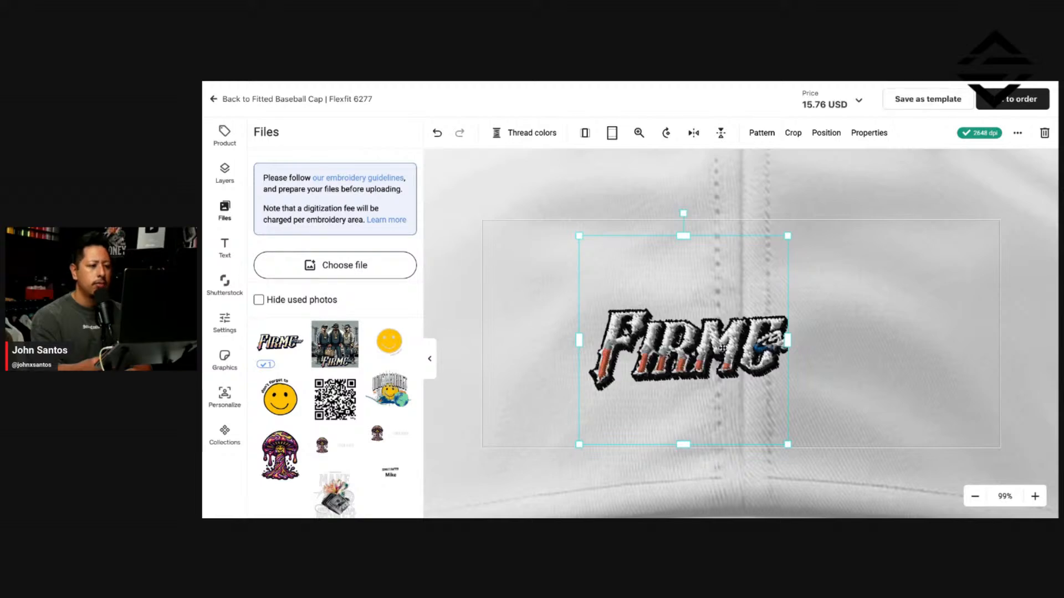
pyautogui.scroll(-3, 740, 333)
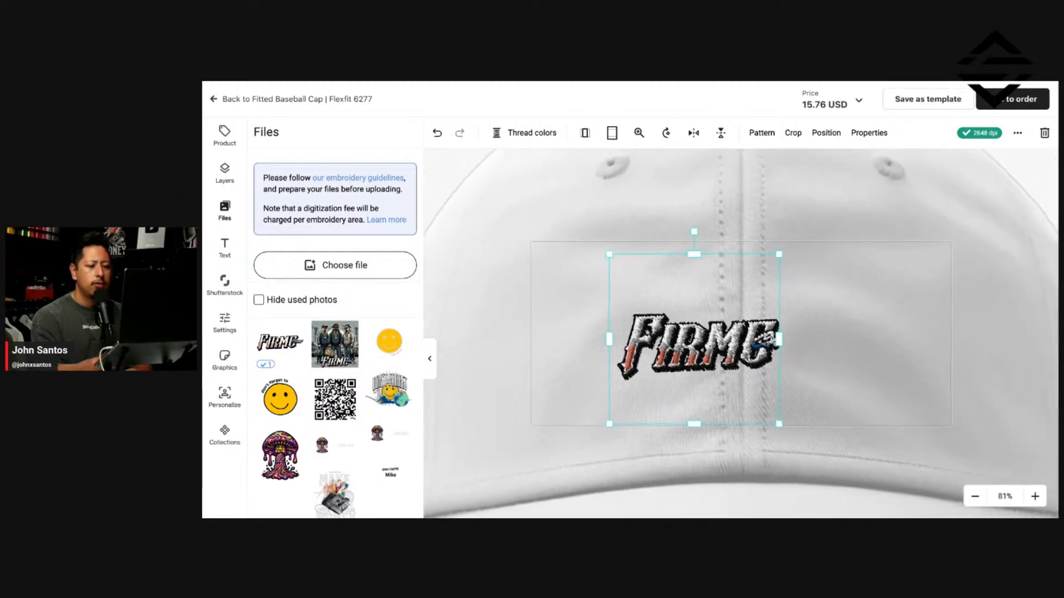
# Step: Reapply the Firme Crew logo file in the selected frame and shift it toward the centre seam, checking the stitching
pyautogui.click(287, 350)
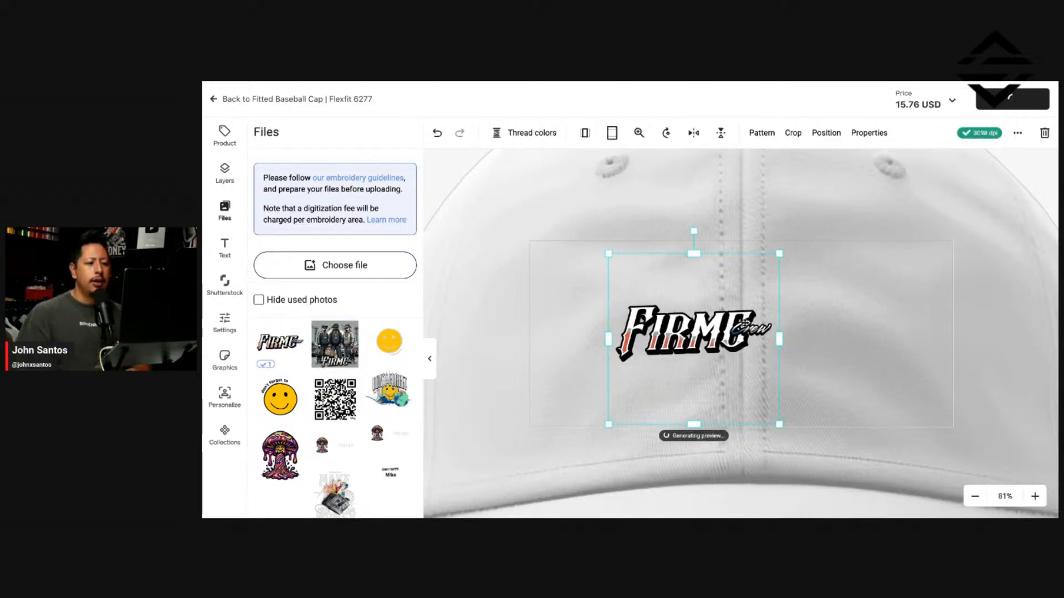
pyautogui.moveTo(739, 323); pyautogui.dragTo(758, 325)
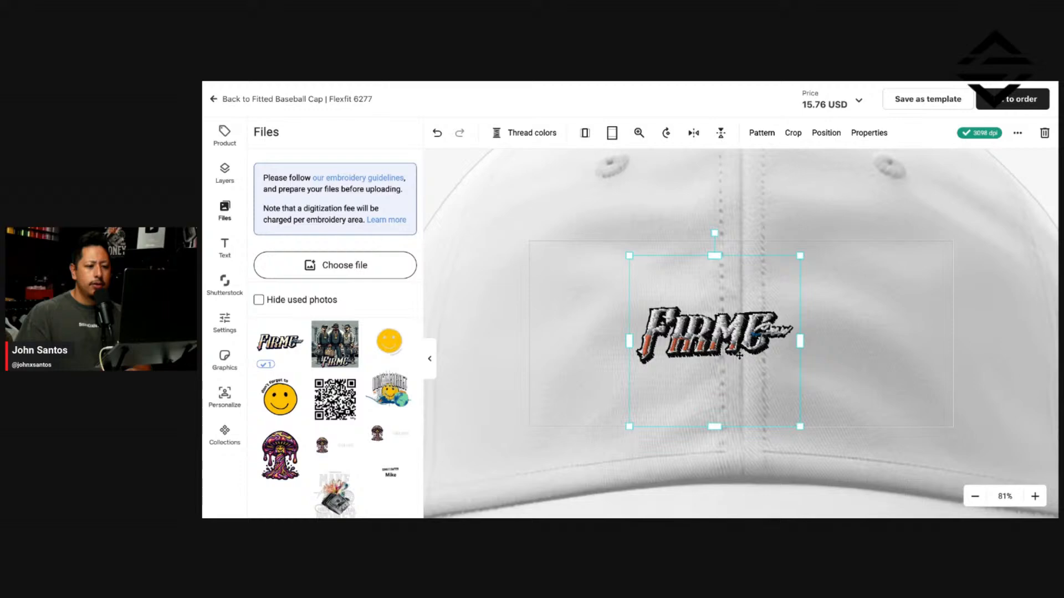
pyautogui.scroll(5, 739, 356)
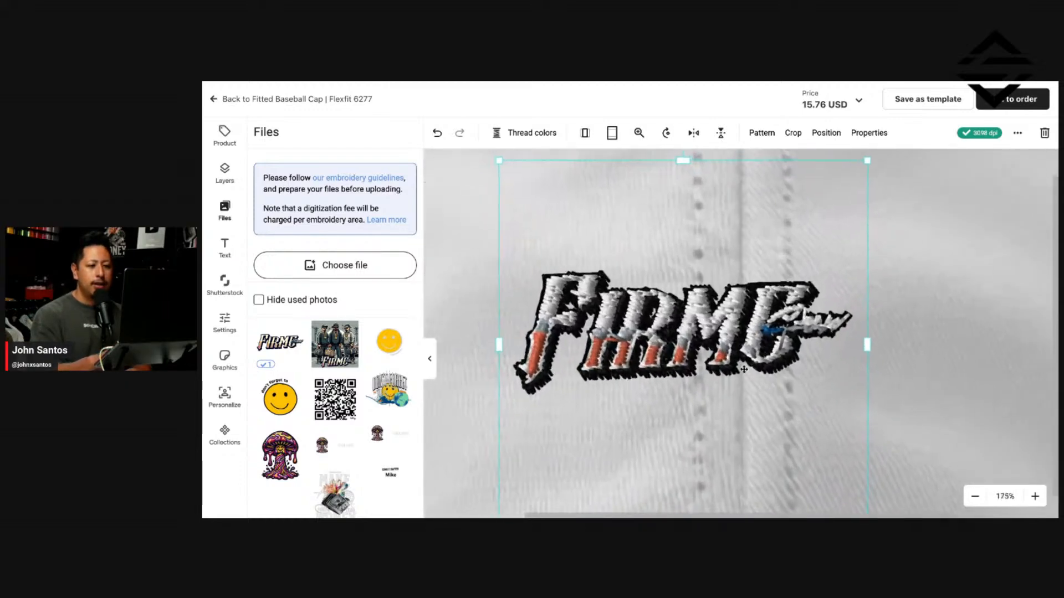
pyautogui.scroll(1, 744, 369)
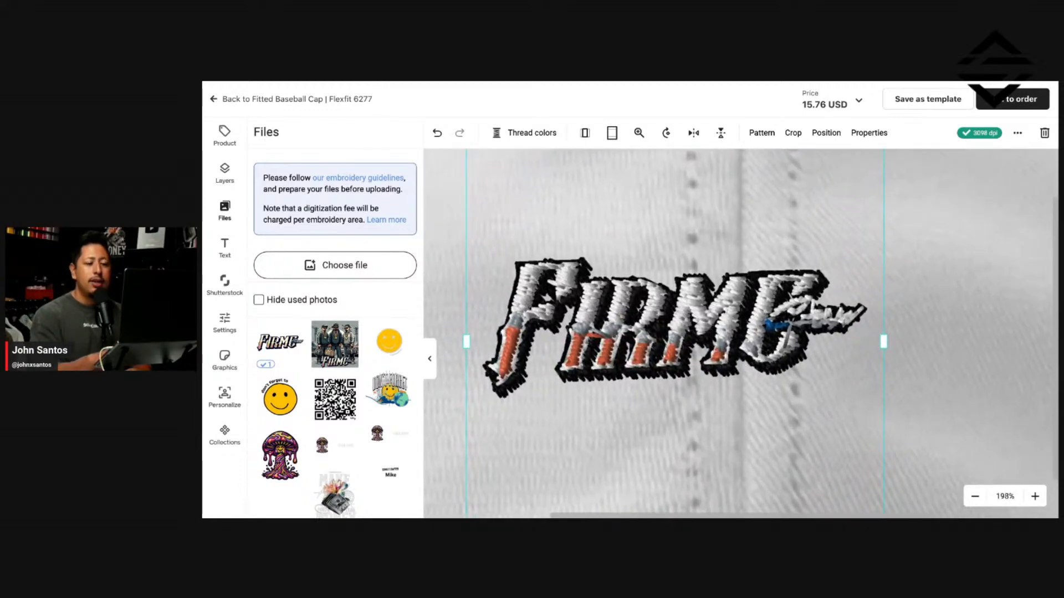
pyautogui.scroll(-1, 738, 366)
pyautogui.scroll(-5, 794, 465)
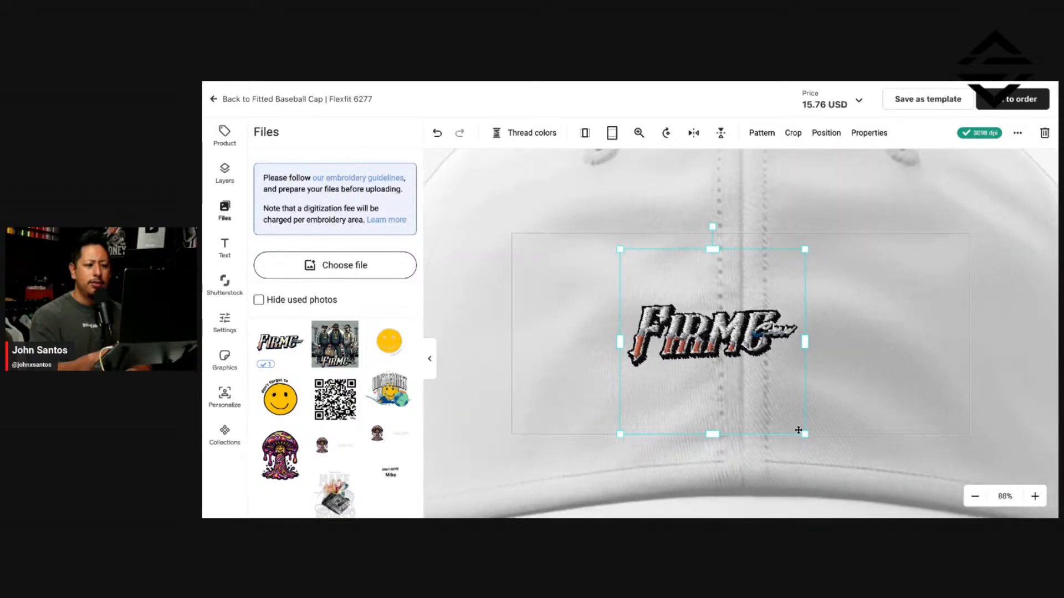
# Step: Enlarge the logo slightly and centre it on the cap's front seam
pyautogui.moveTo(805, 435); pyautogui.dragTo(832, 461)
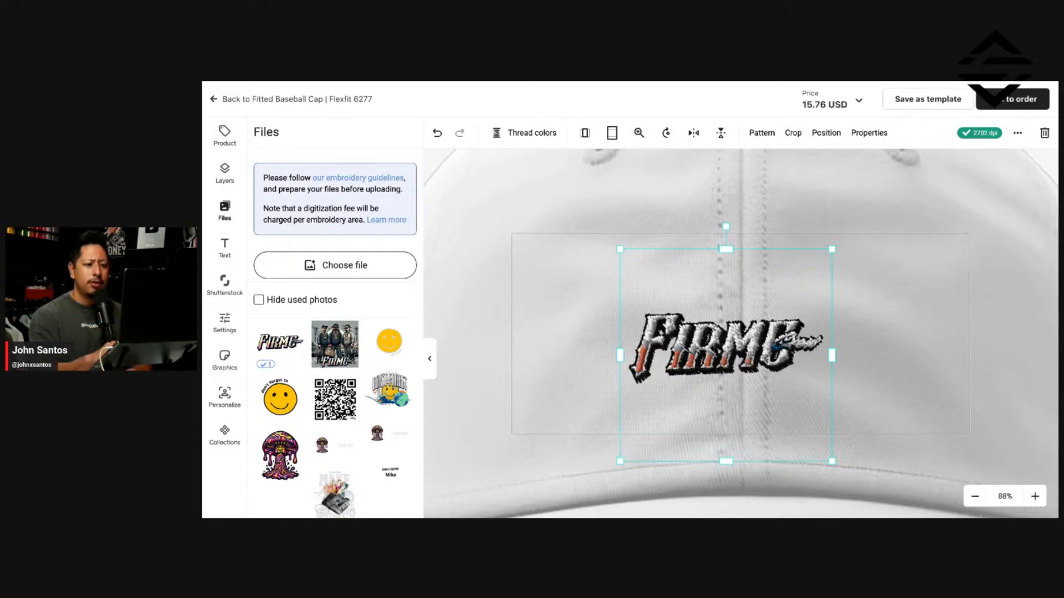
pyautogui.moveTo(721, 355); pyautogui.dragTo(751, 328)
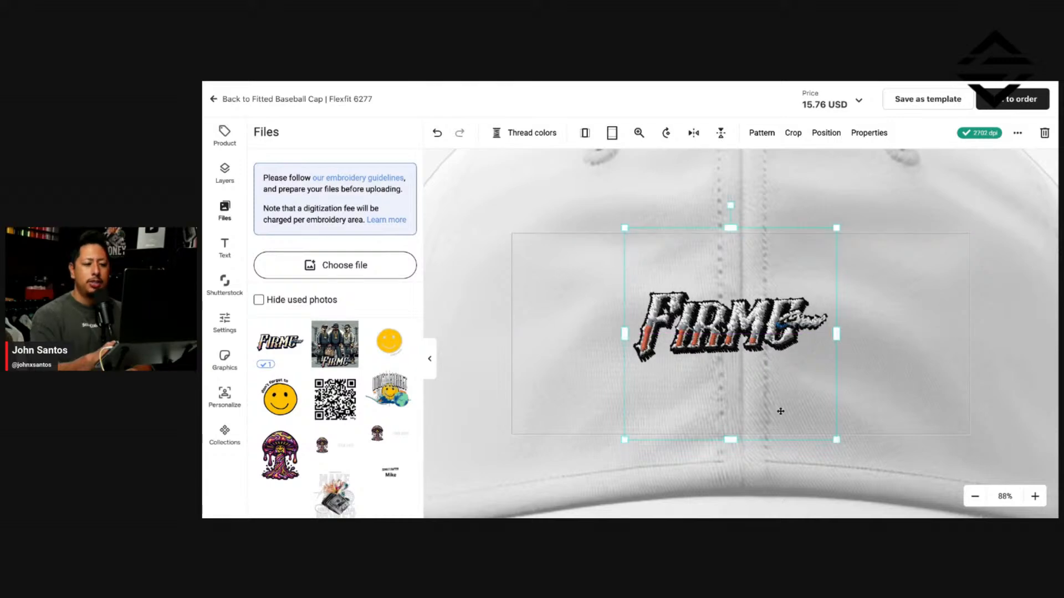
pyautogui.click(929, 369)
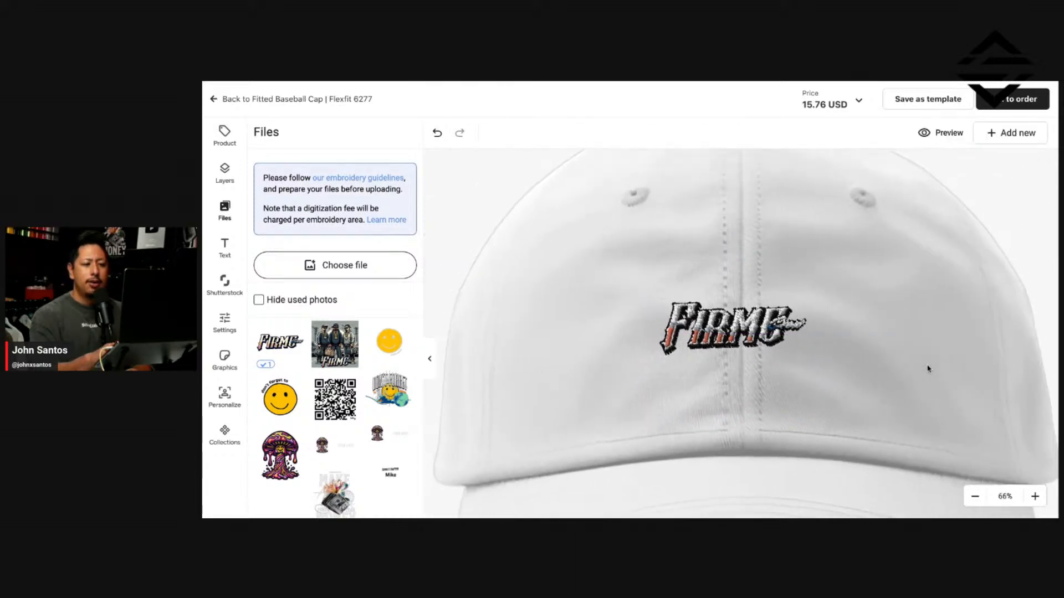
pyautogui.moveTo(752, 318); pyautogui.dragTo(757, 317)
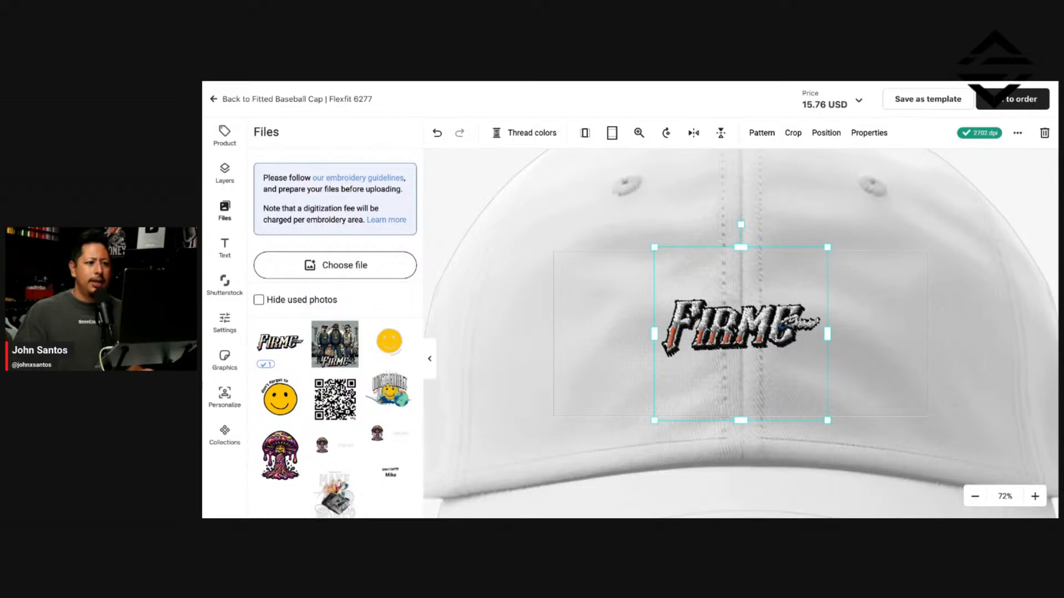
pyautogui.click(904, 209)
# Step: Change the logo's orange and white thread colors to 1624 Yellow
pyautogui.click(740, 332)
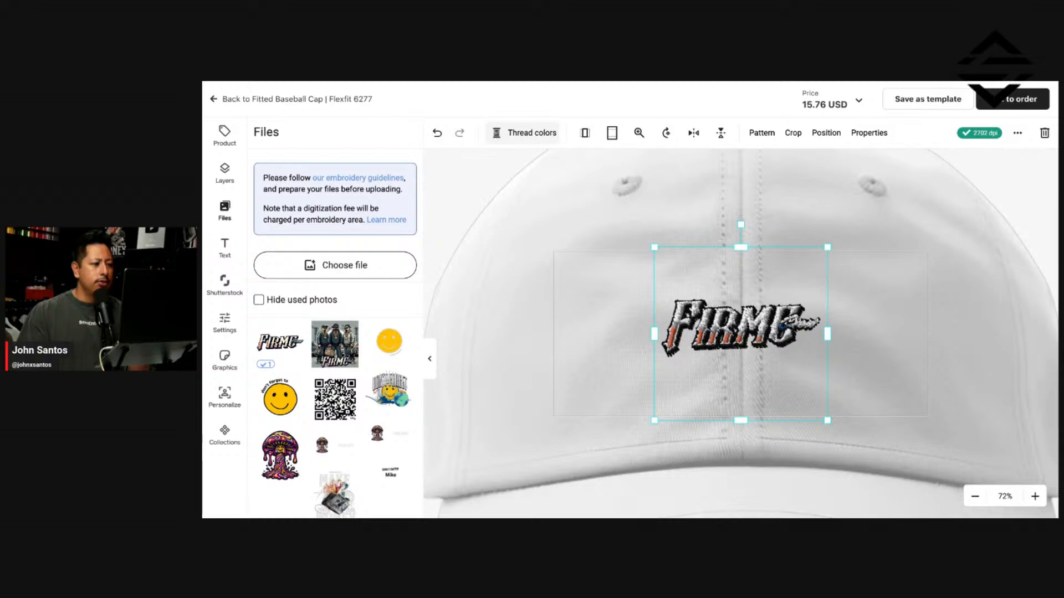
pyautogui.click(525, 132)
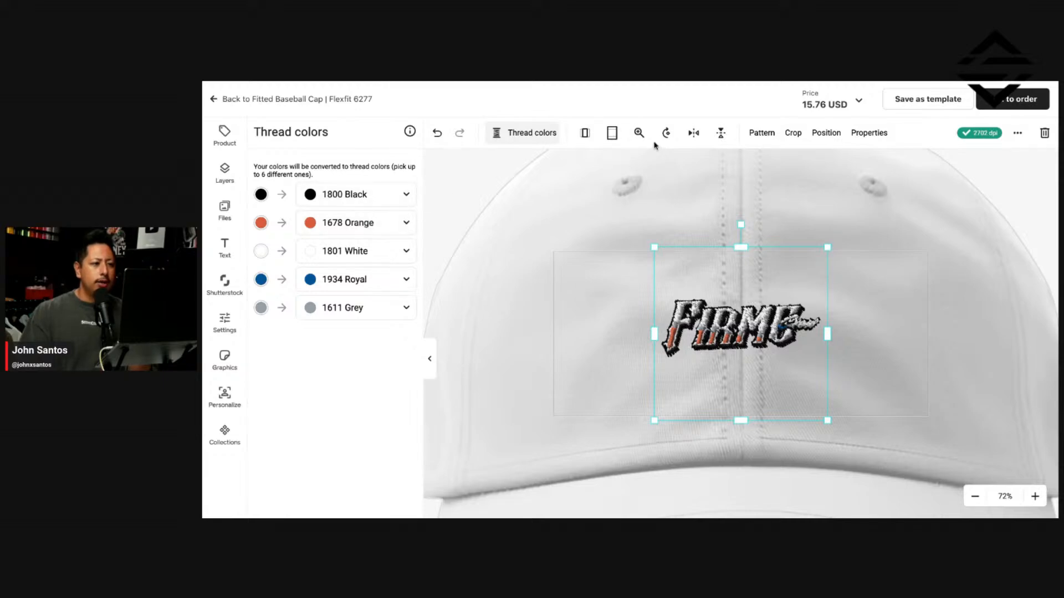
pyautogui.click(317, 230)
pyautogui.click(356, 342)
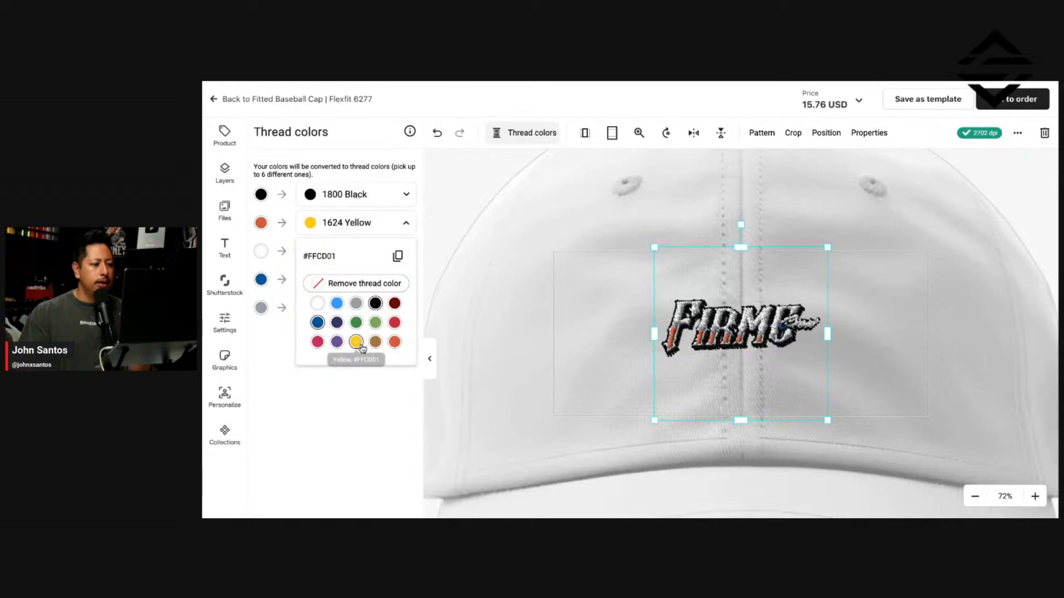
pyautogui.click(356, 397)
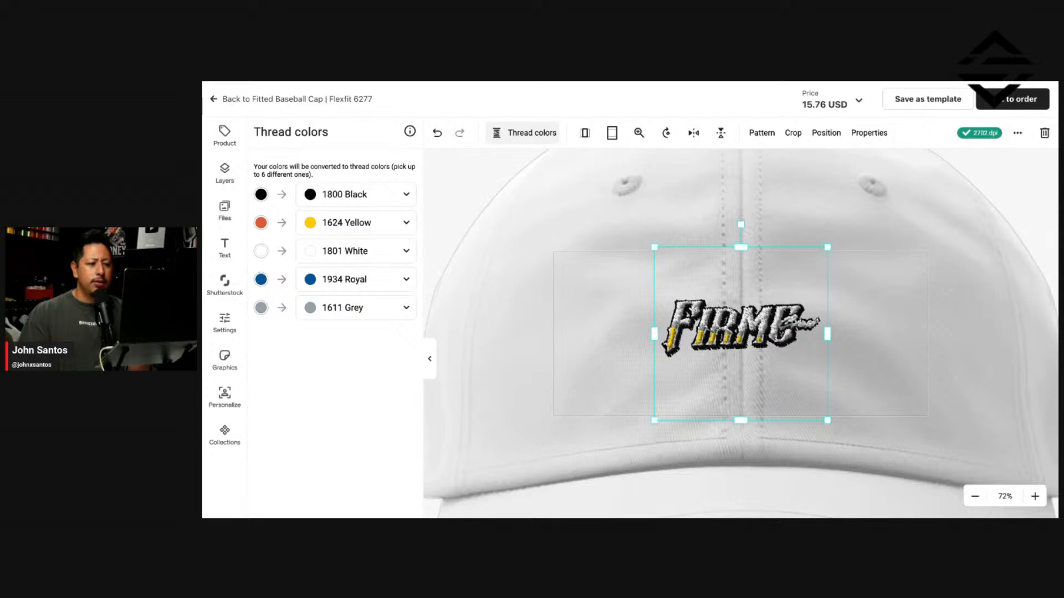
pyautogui.click(351, 256)
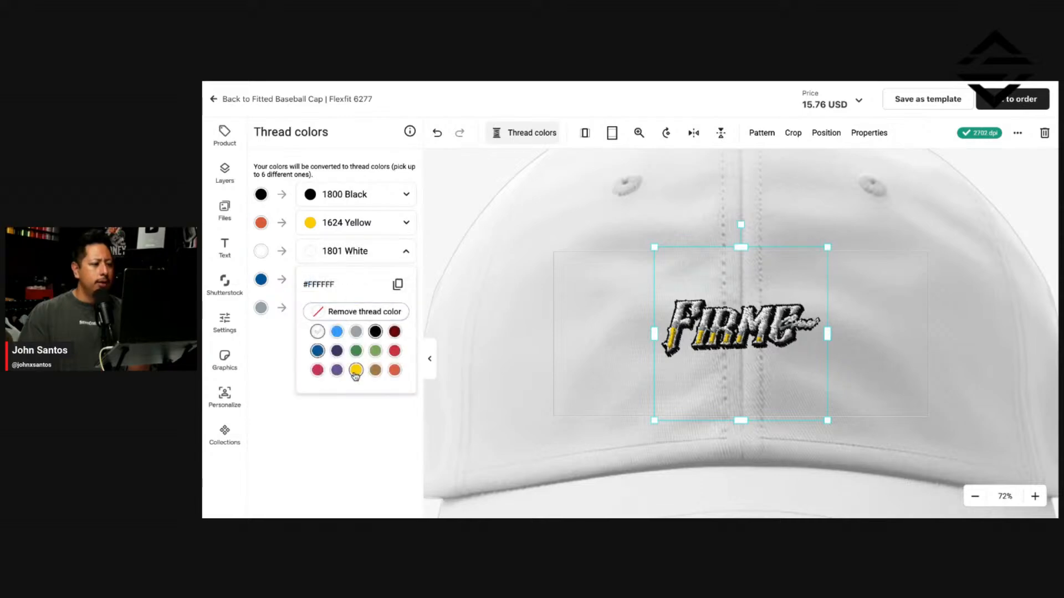
pyautogui.click(356, 369)
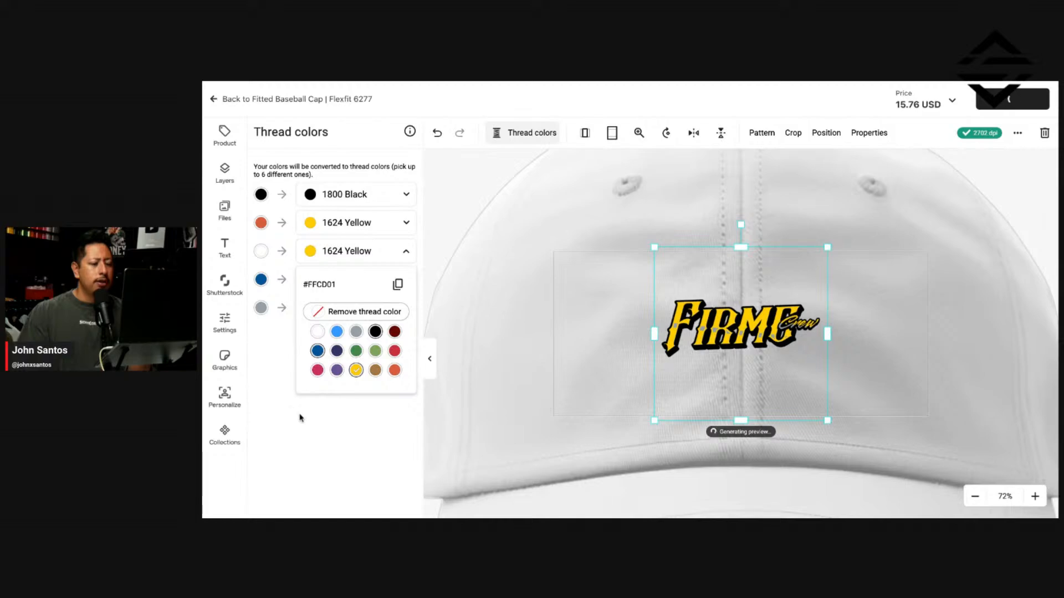
pyautogui.click(340, 469)
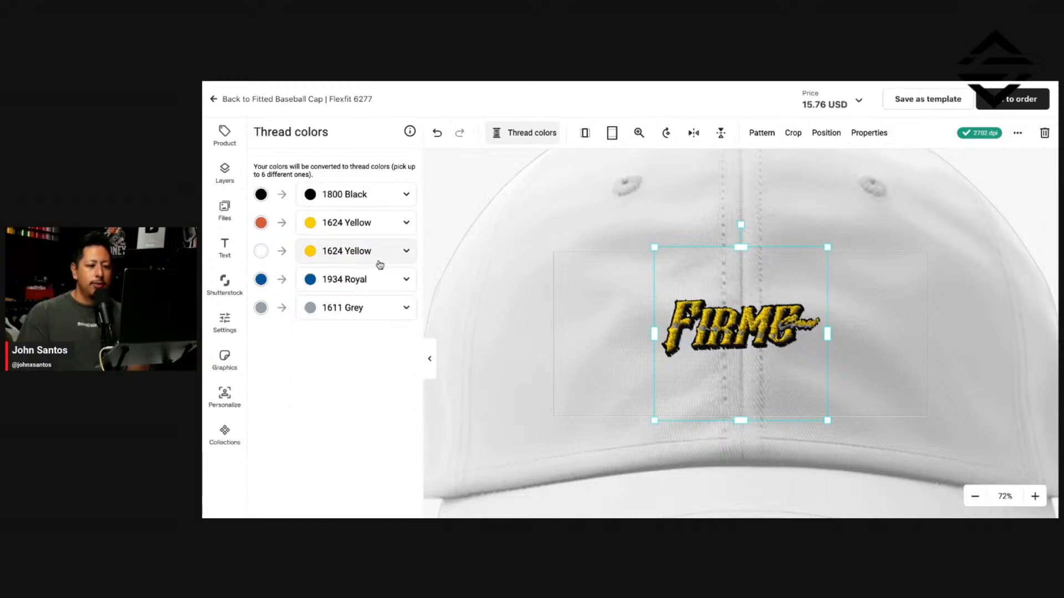
# Step: Change the logo's grey and royal blue thread colors to 1624 Yellow
pyautogui.click(348, 309)
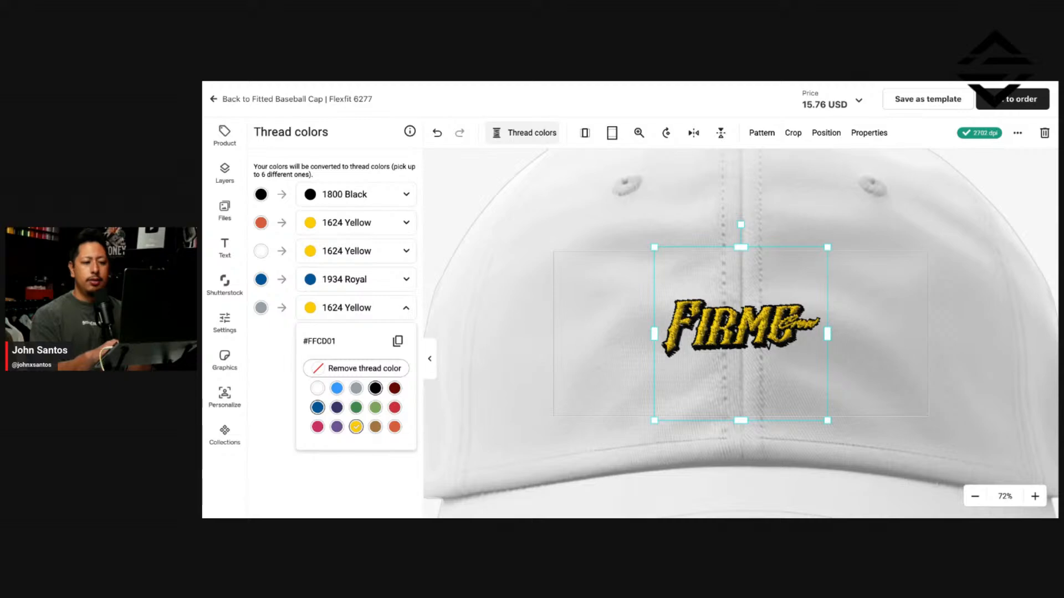
pyautogui.scroll(5, 752, 333)
pyautogui.scroll(-1, 752, 334)
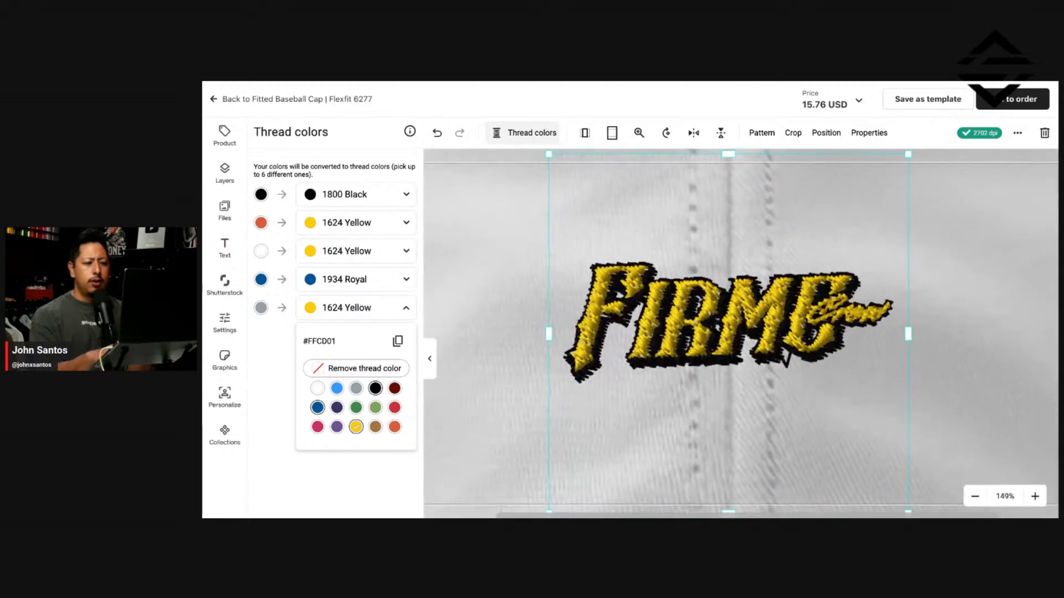
pyautogui.scroll(-1, 752, 334)
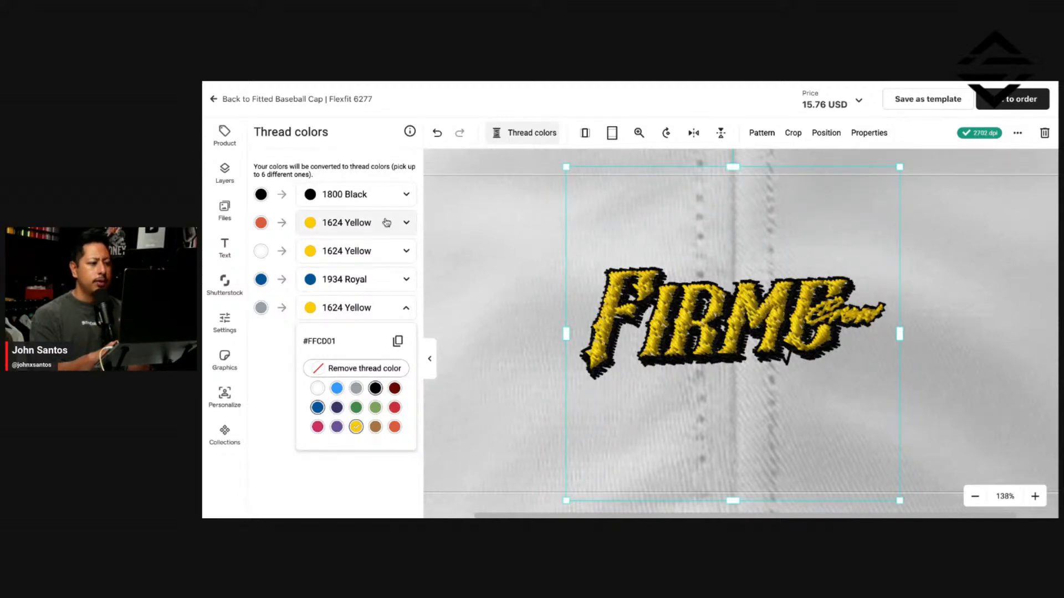
pyautogui.click(364, 282)
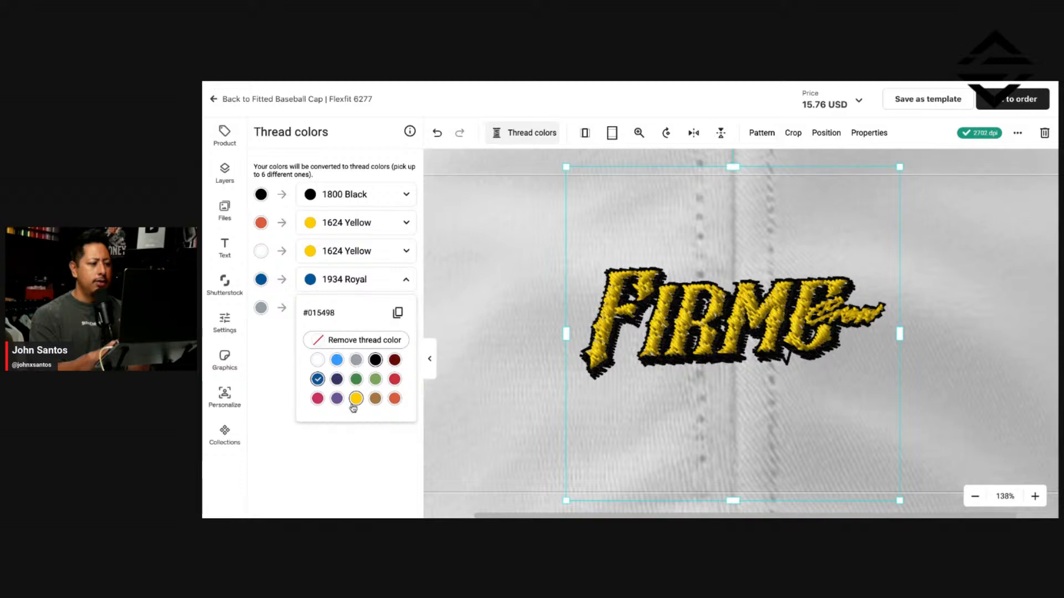
pyautogui.click(356, 398)
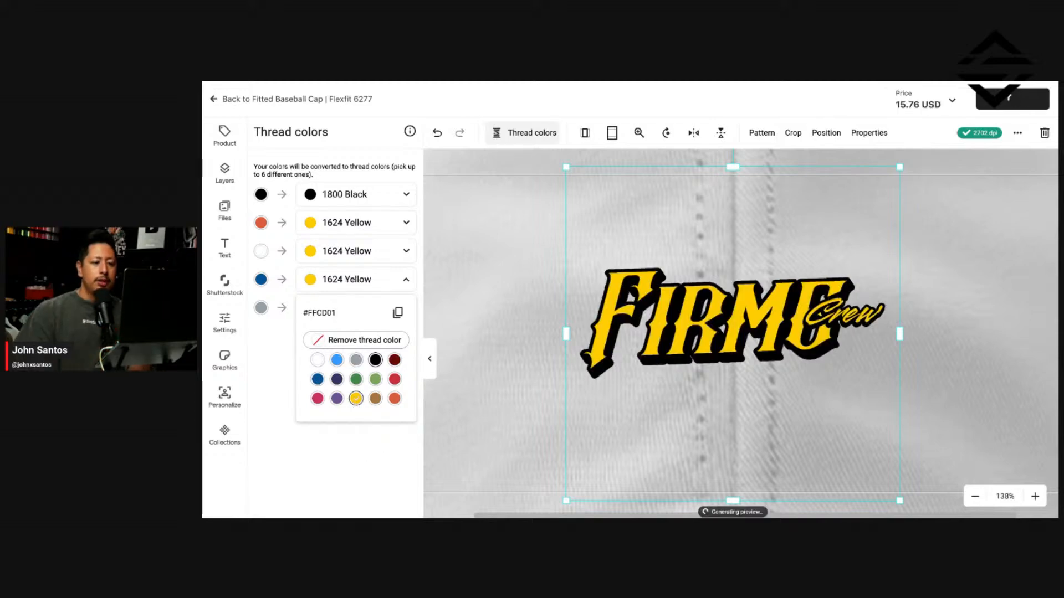
pyautogui.click(986, 330)
# Step: Examine the recolored logo on the whole cap and its stitching up close, including the small Crew lettering
pyautogui.scroll(-4, 920, 337)
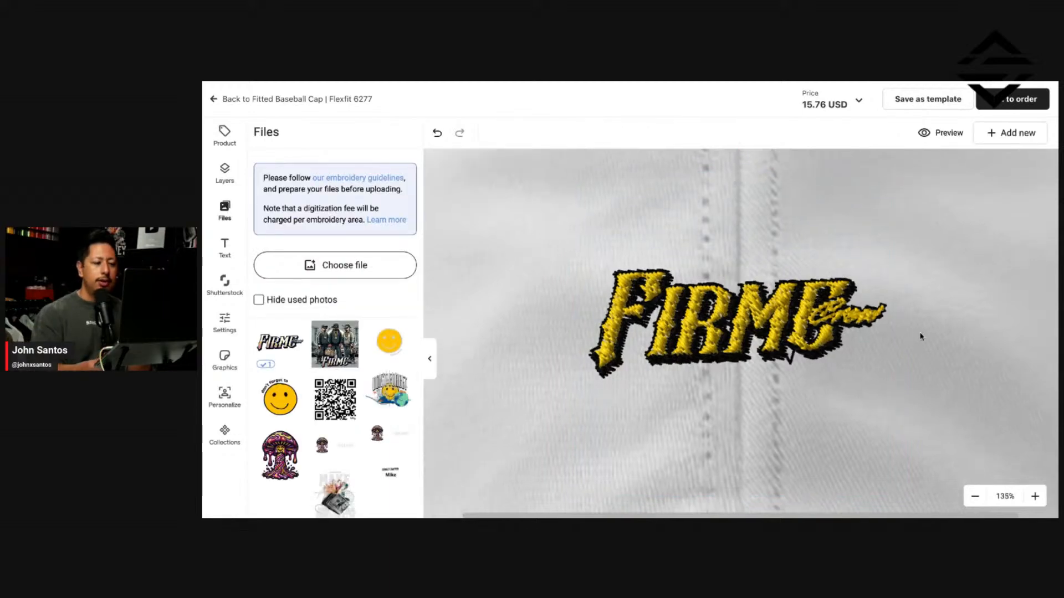
pyautogui.scroll(-2, 920, 337)
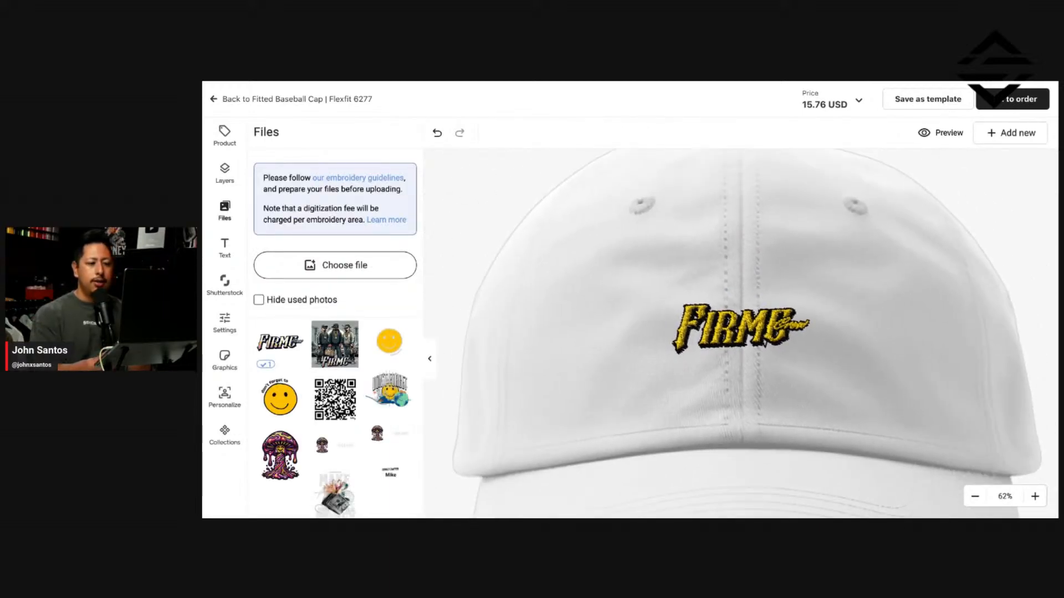
pyautogui.scroll(8, 852, 323)
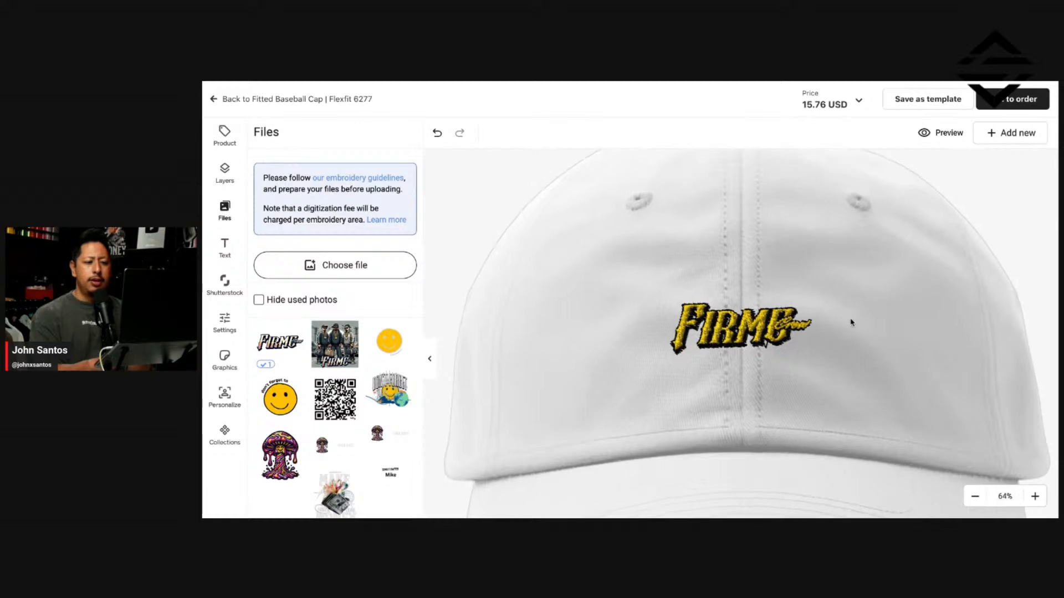
pyautogui.scroll(1, 852, 323)
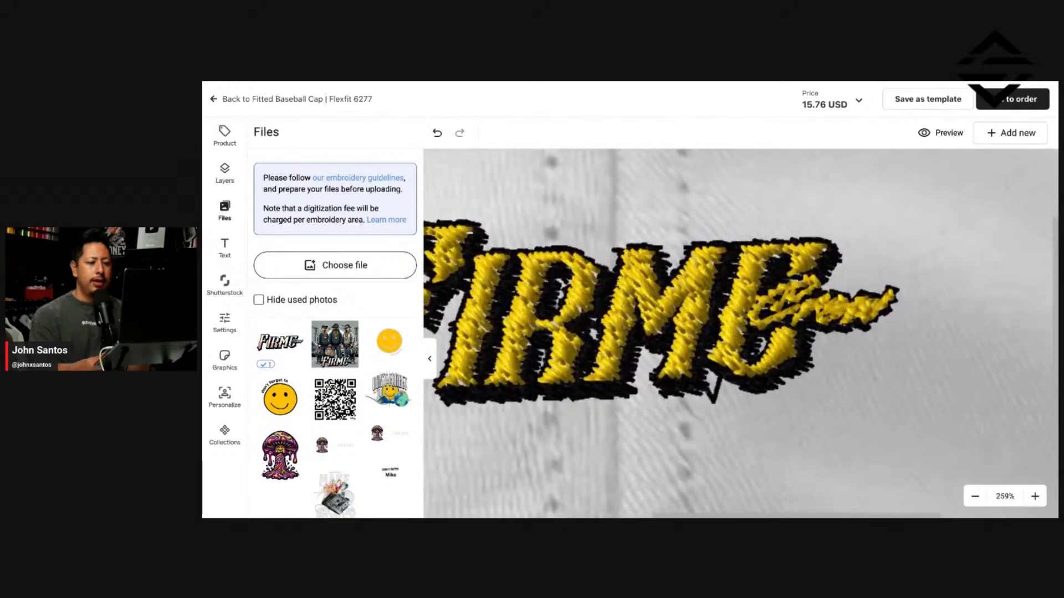
pyautogui.scroll(1, 807, 301)
pyautogui.scroll(1, 806, 301)
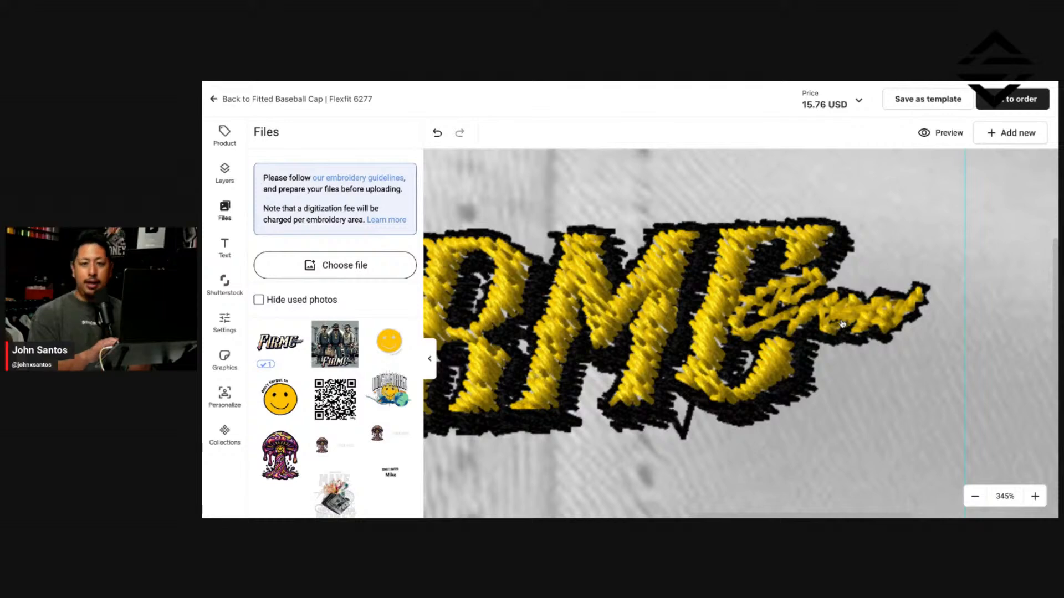
# Step: Try changing the cap logo's black thread color to 1624 Yellow
pyautogui.scroll(-3, 842, 325)
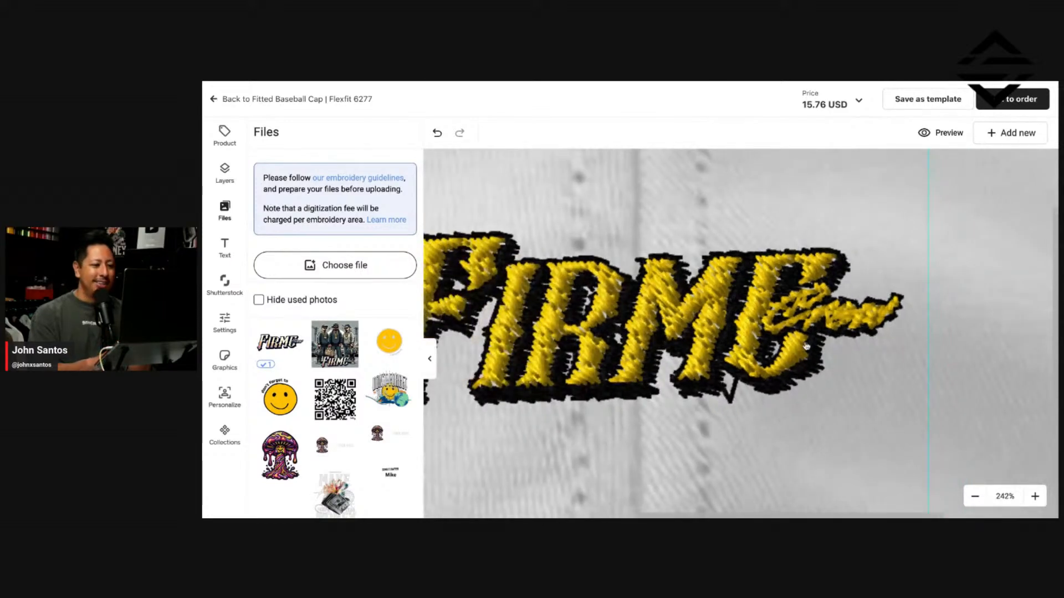
pyautogui.scroll(-3, 800, 322)
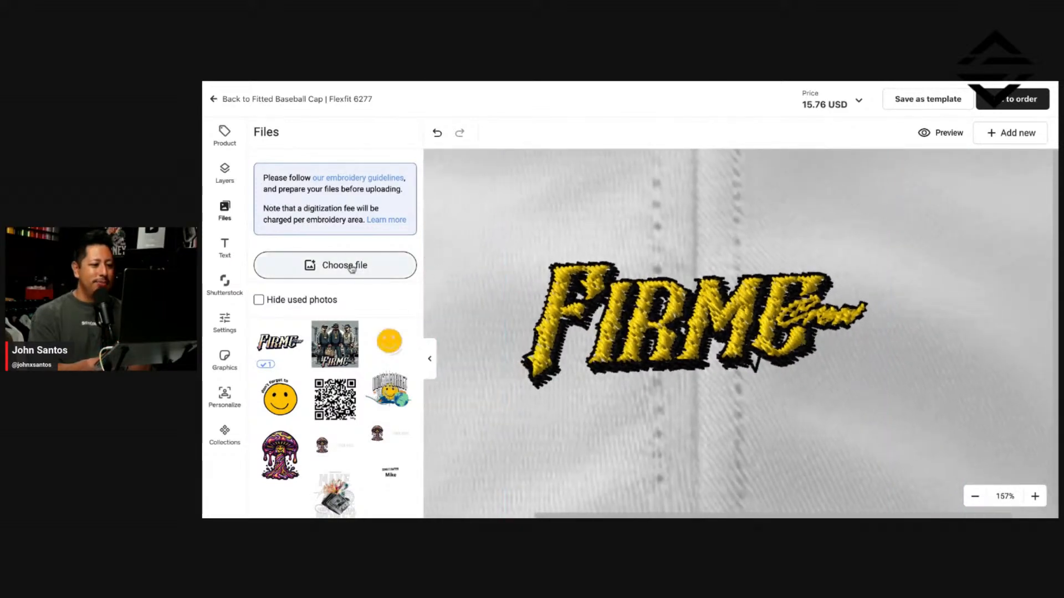
pyautogui.click(599, 285)
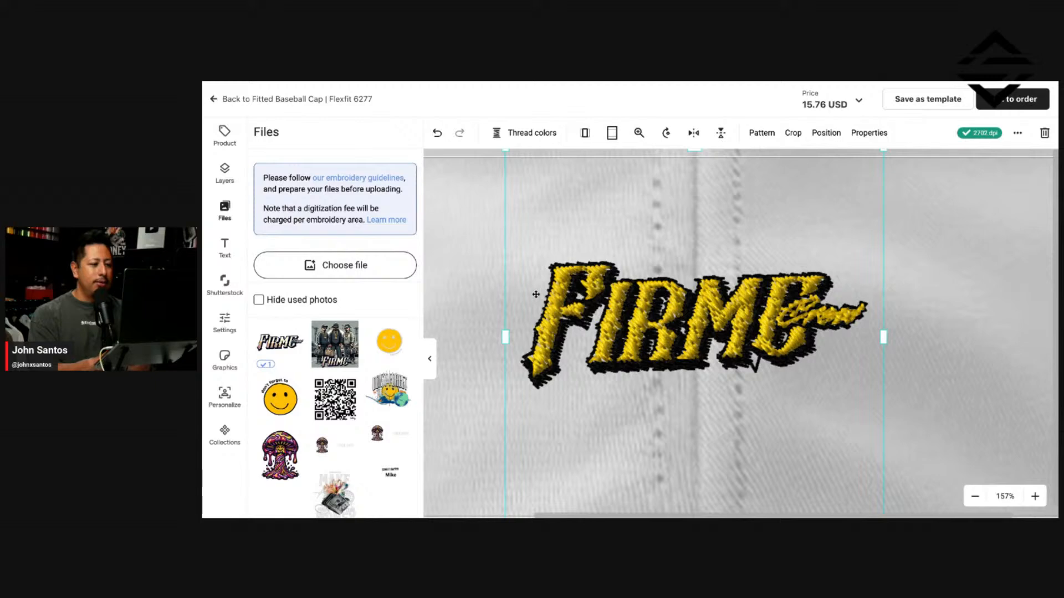
pyautogui.click(547, 134)
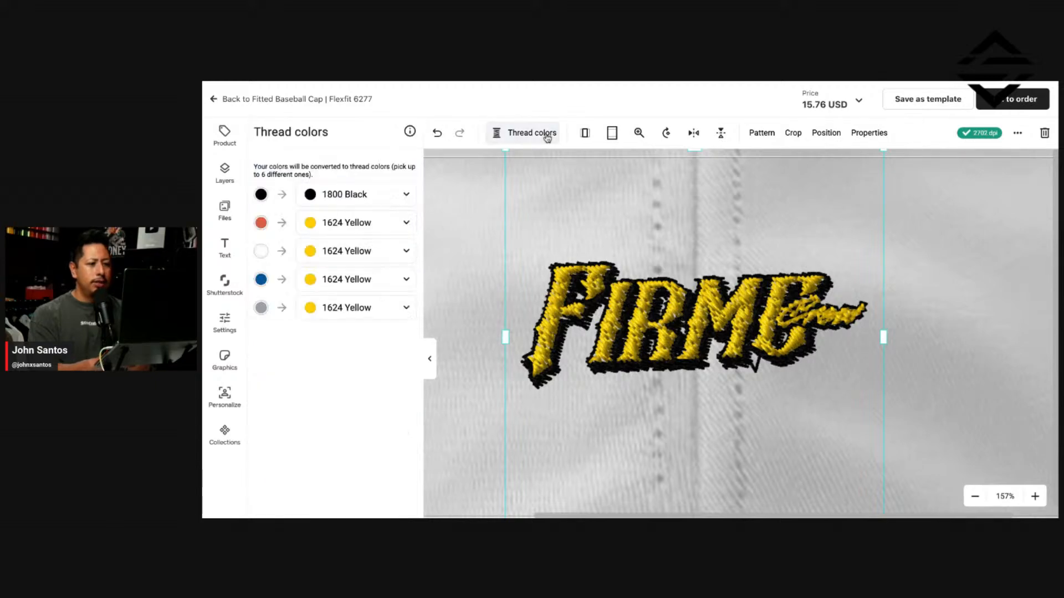
pyautogui.click(358, 197)
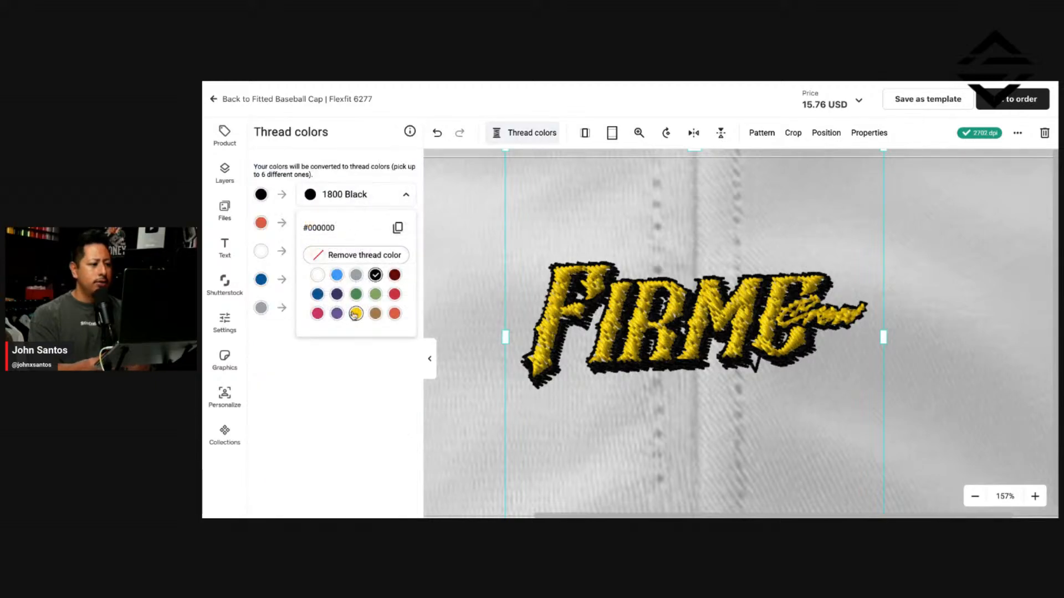
pyautogui.click(356, 313)
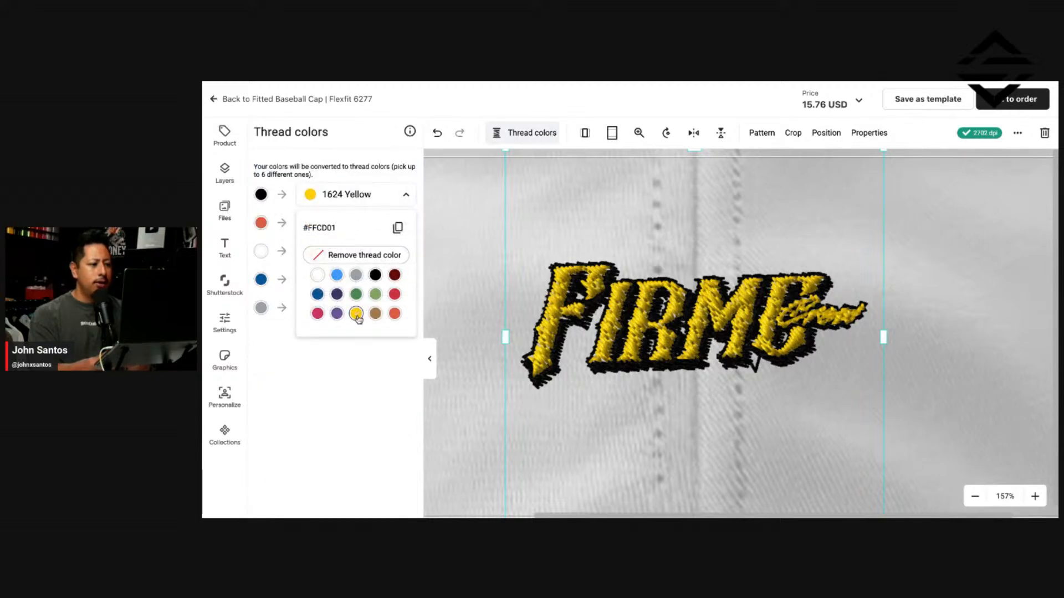
pyautogui.click(359, 396)
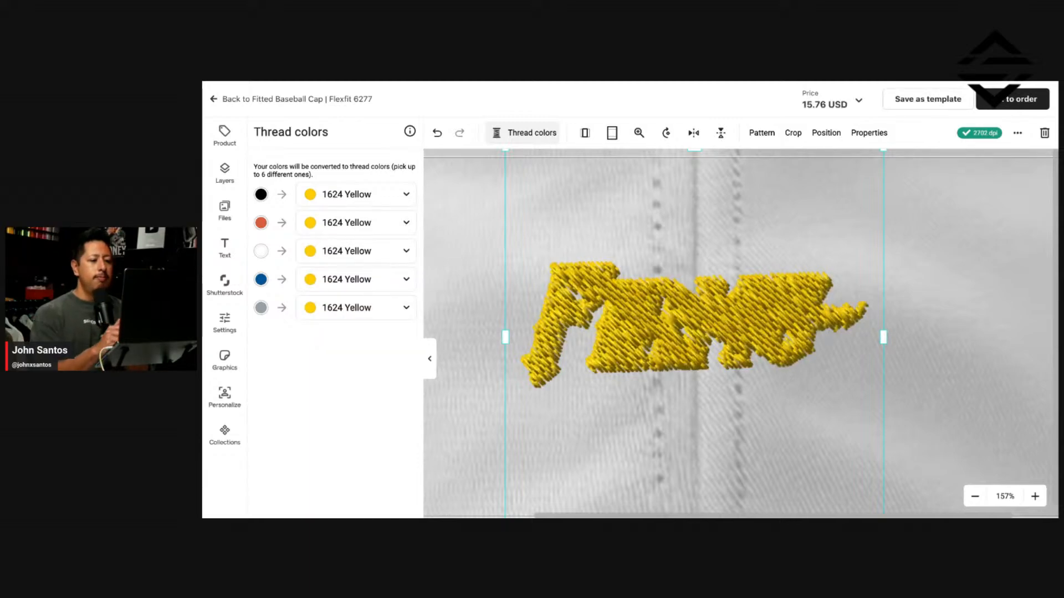
# Step: Restore the logo's black thread color to 1800 Black and deselect the logo
pyautogui.click(363, 201)
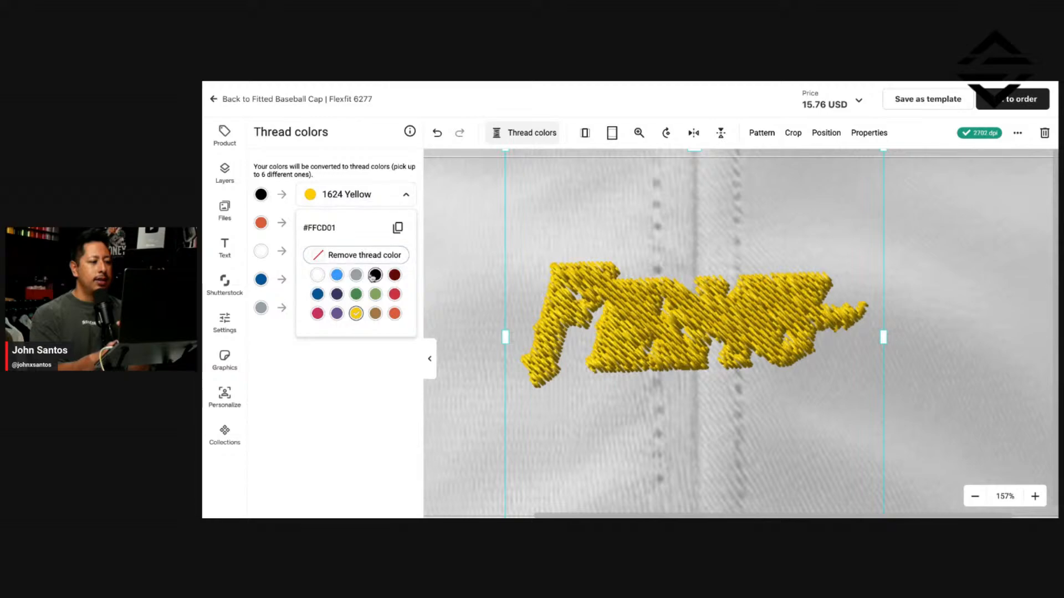
pyautogui.click(375, 275)
pyautogui.click(311, 418)
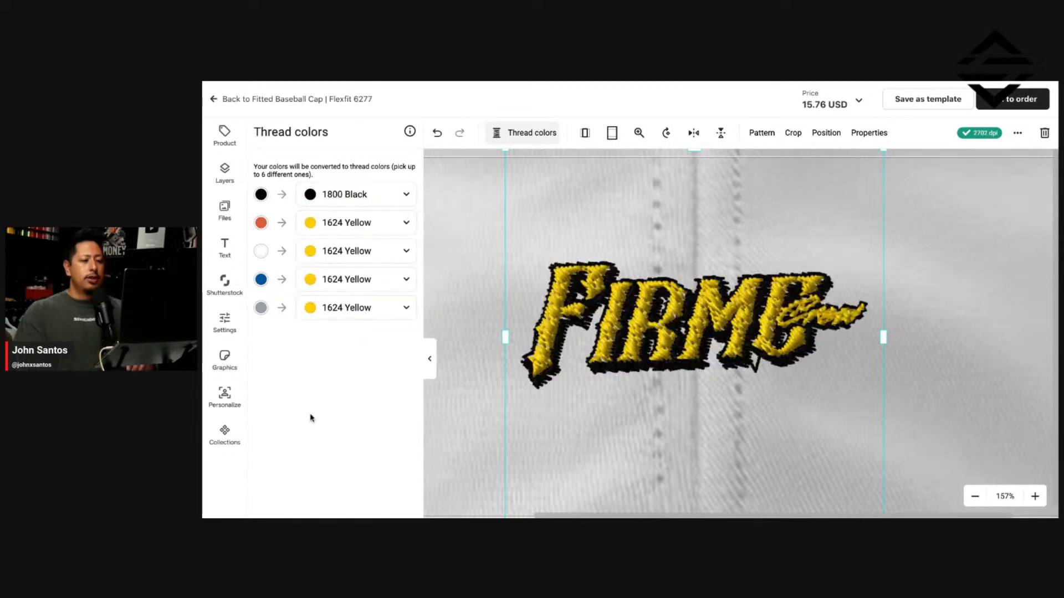
pyautogui.click(923, 324)
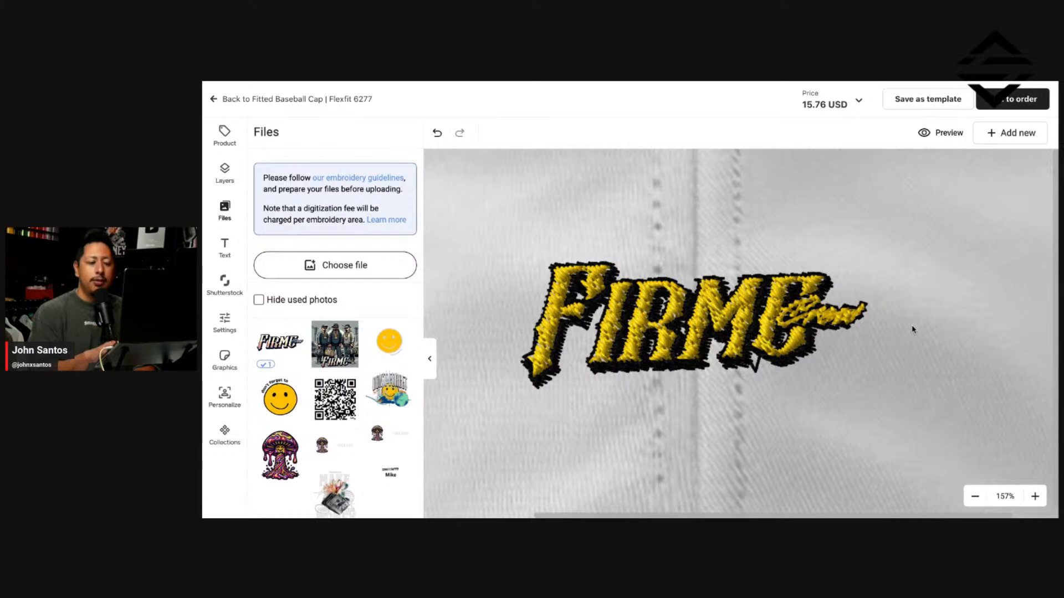
# Step: Examine the yellow-and-black embroidered logo on the whole cap and up close
pyautogui.scroll(-6, 912, 326)
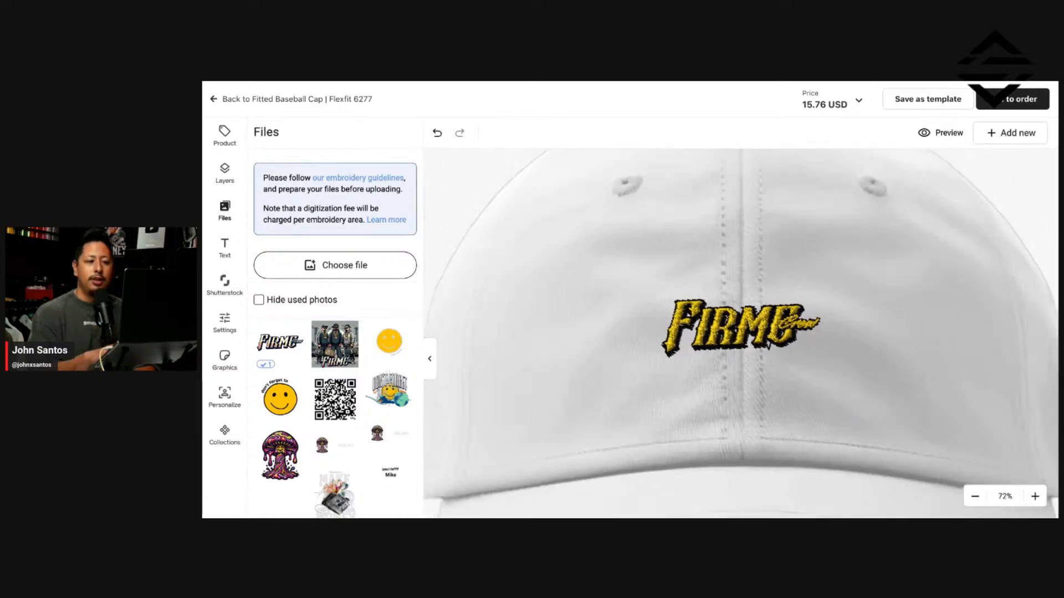
pyautogui.scroll(-5, 895, 345)
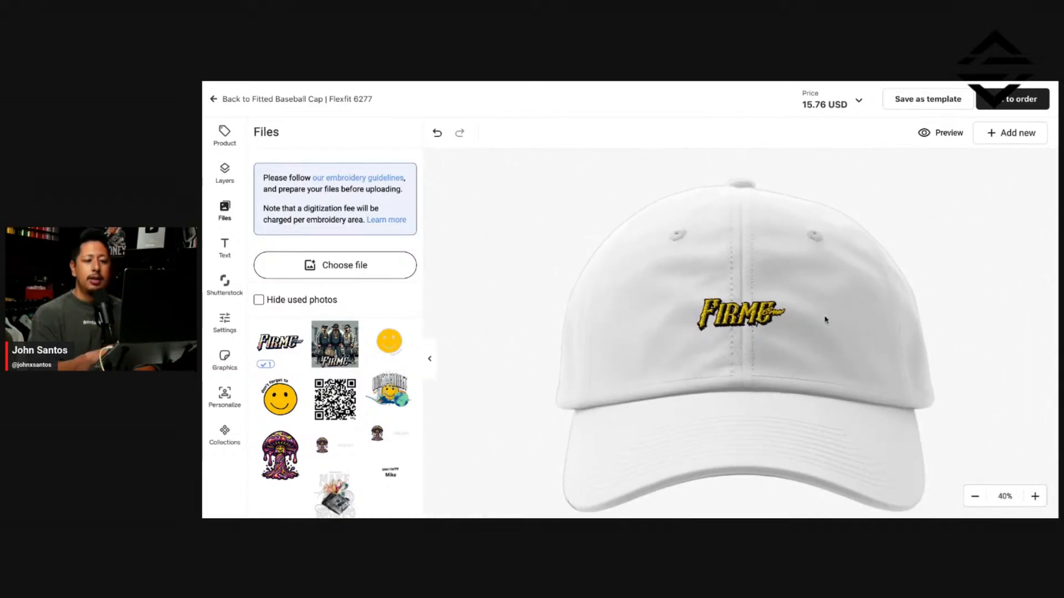
pyautogui.scroll(5, 825, 320)
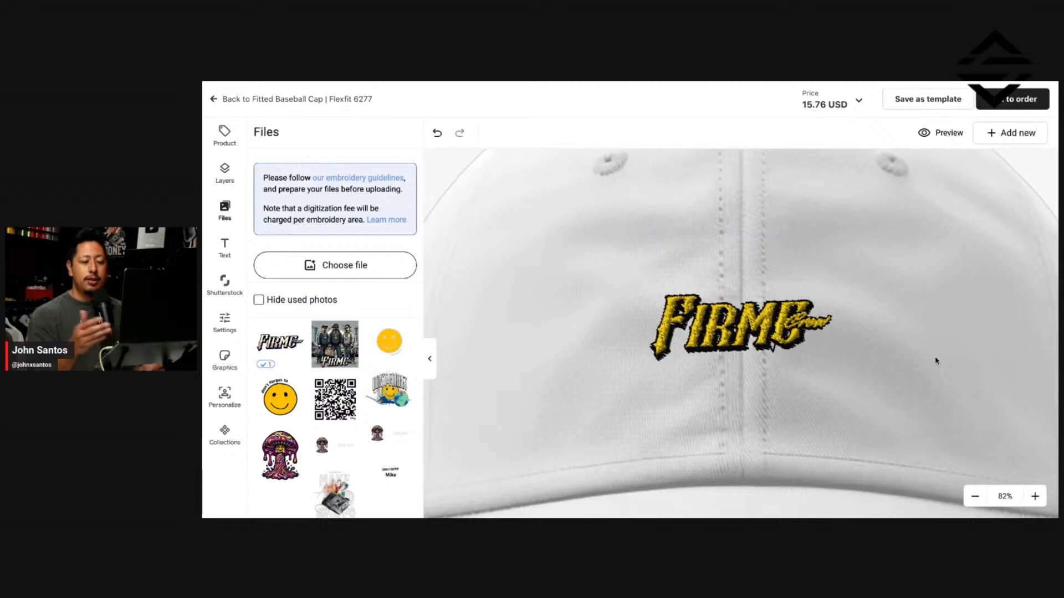
pyautogui.scroll(-4, 936, 360)
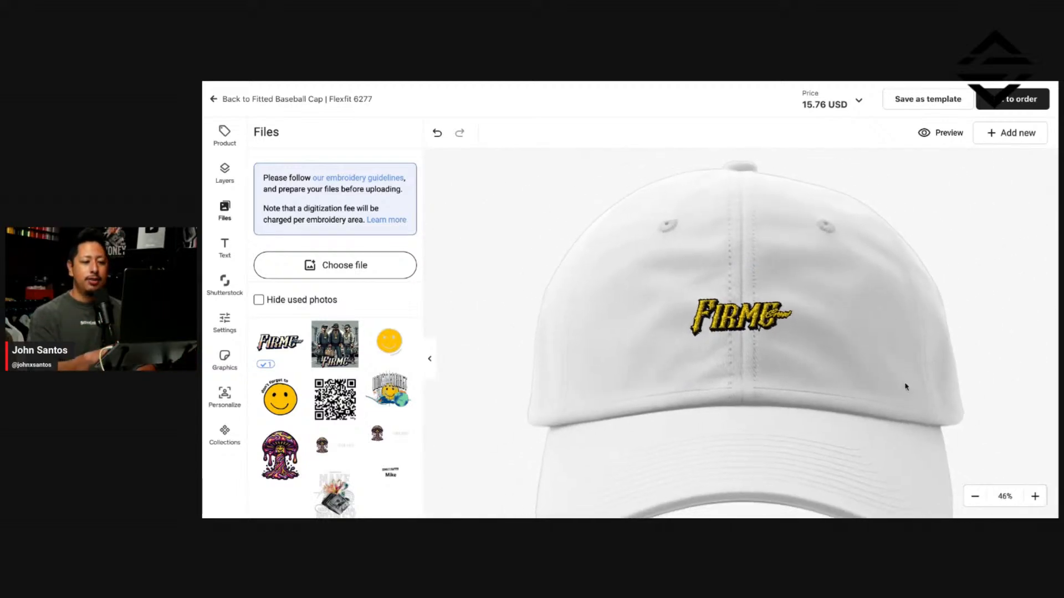
pyautogui.scroll(-2, 906, 387)
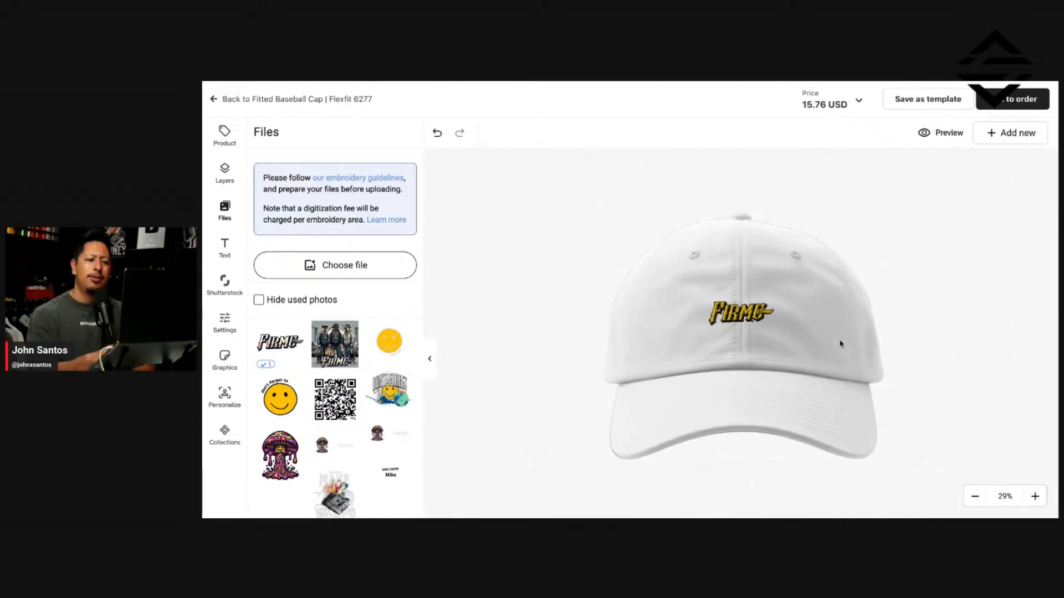
pyautogui.scroll(6, 838, 342)
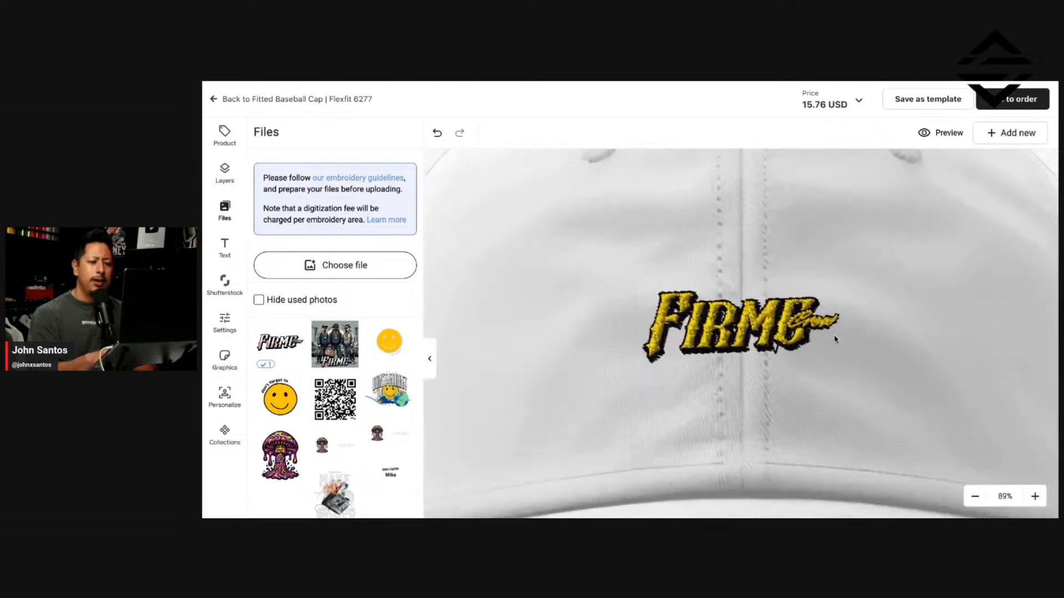
pyautogui.scroll(2, 835, 340)
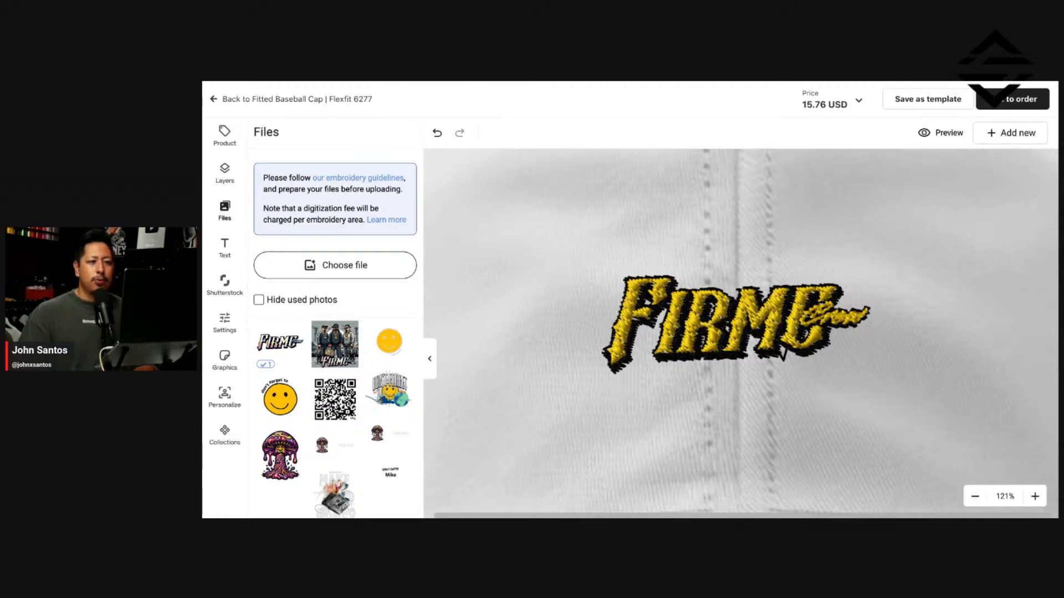
# Step: Upload the Firme logo without the Crew lettering, add it to the cap and move it clear of the existing logo
pyautogui.click(353, 260)
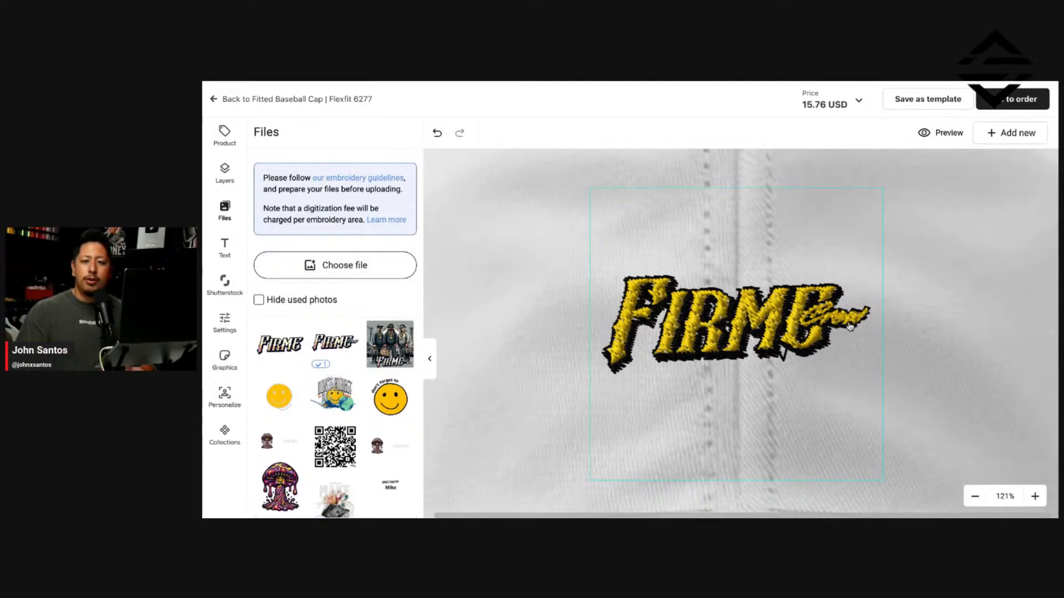
pyautogui.click(297, 347)
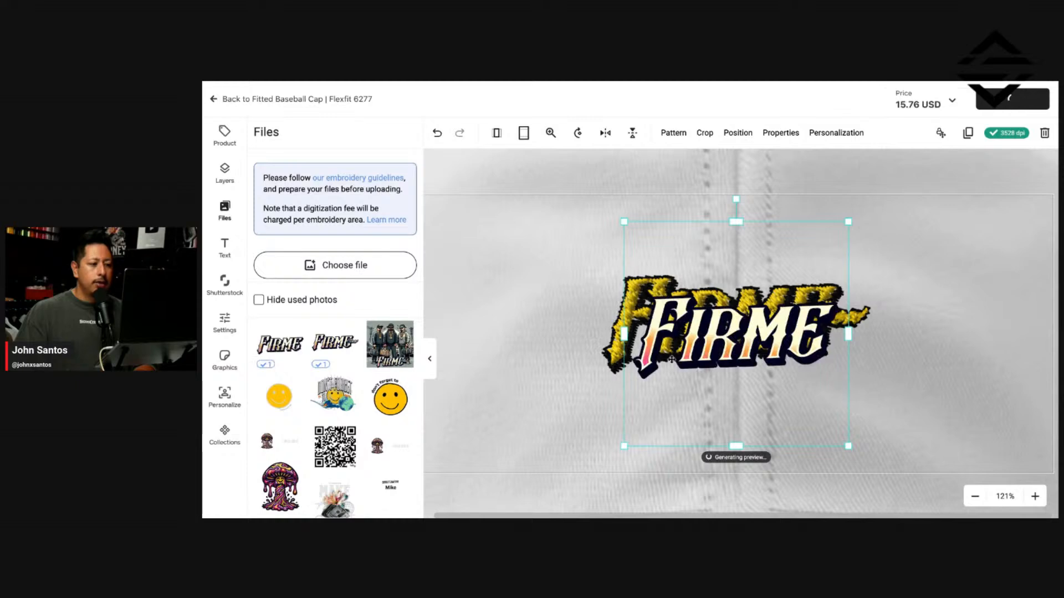
pyautogui.moveTo(630, 301); pyautogui.dragTo(715, 341)
# Step: Delete the old Firme Crew logo and move the new Firme logo onto the cap's front seam
pyautogui.click(641, 318)
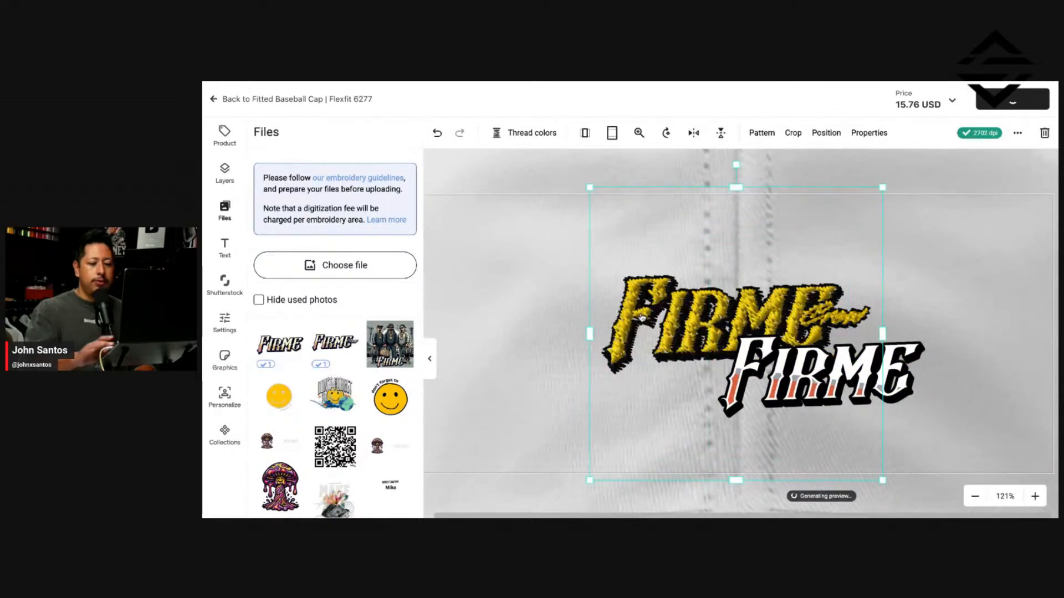
pyautogui.press('Delete')
pyautogui.moveTo(803, 391); pyautogui.dragTo(742, 344)
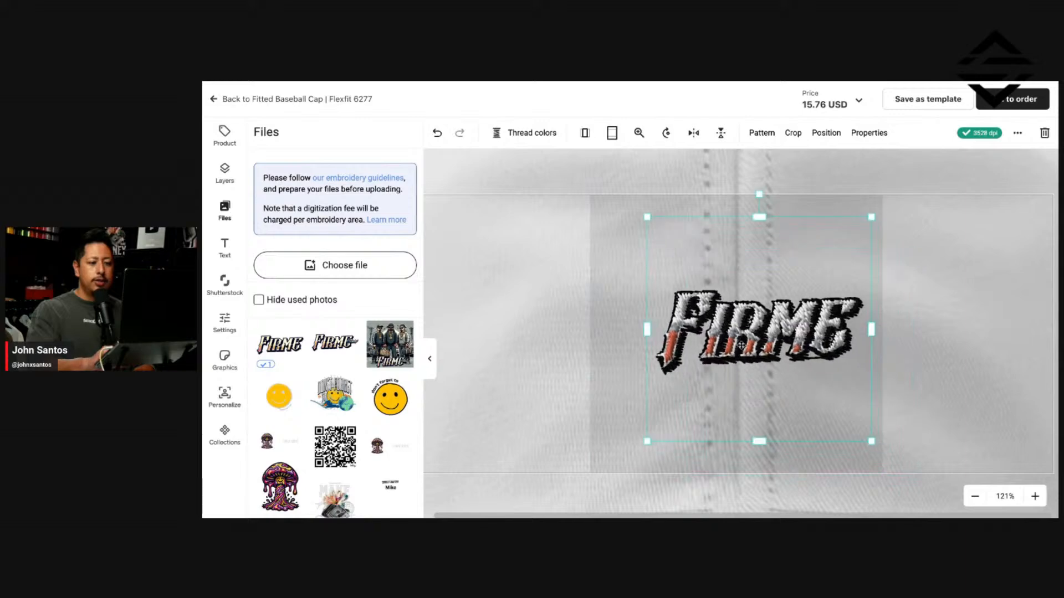
# Step: Enlarge the Firme logo to nearly fill the embroidery area and centre it on the front seam
pyautogui.scroll(-3, 813, 354)
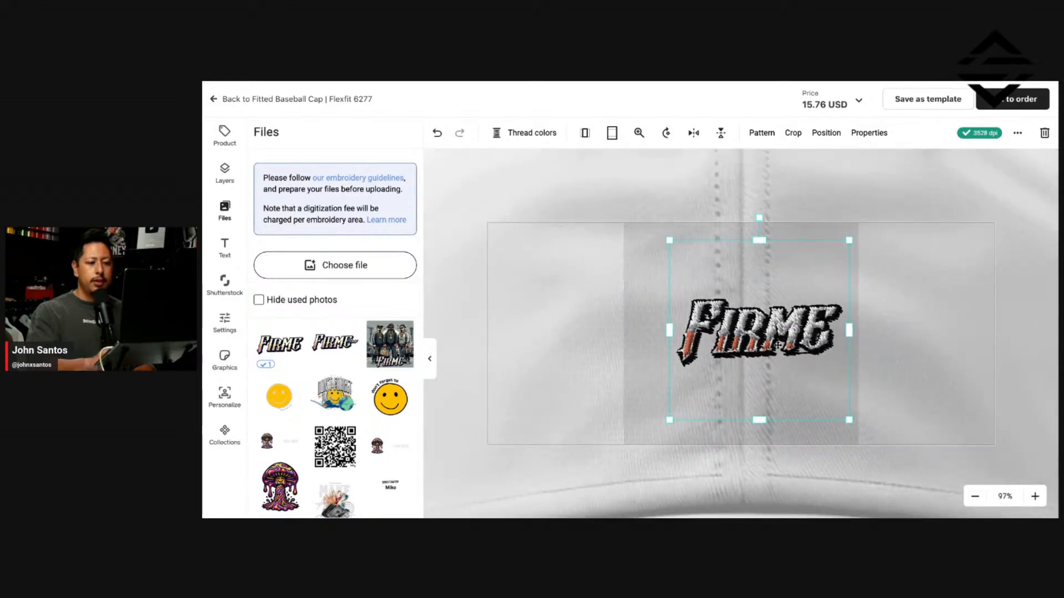
pyautogui.scroll(3, 778, 345)
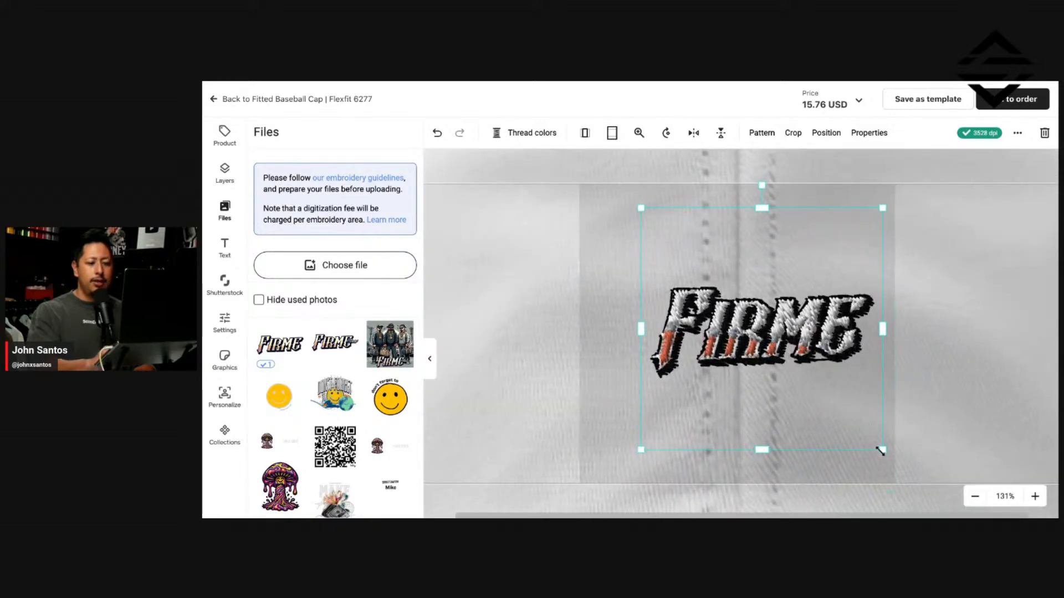
pyautogui.moveTo(881, 451); pyautogui.dragTo(896, 462)
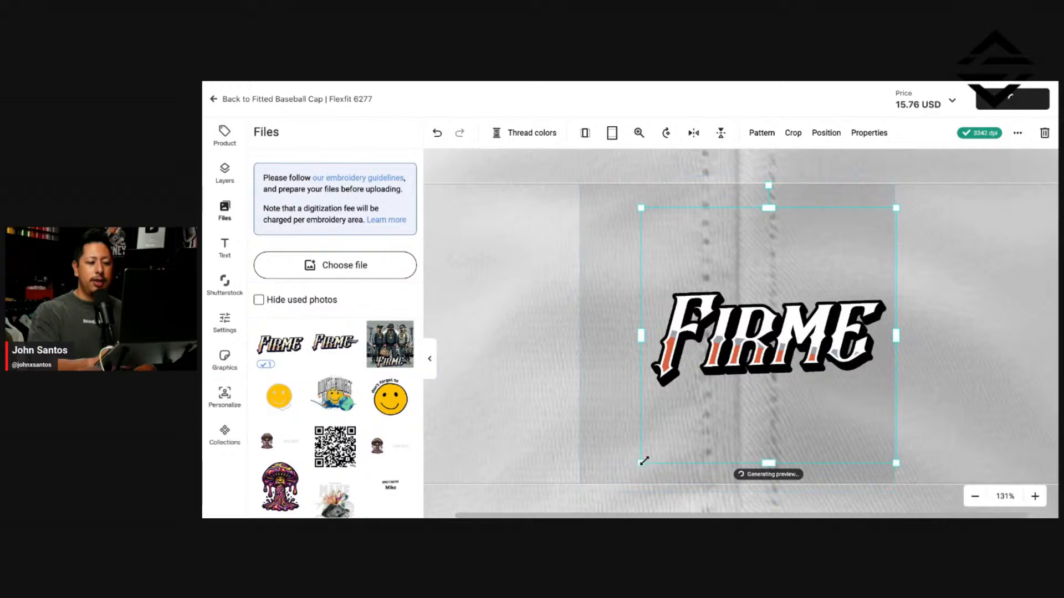
pyautogui.moveTo(644, 461); pyautogui.dragTo(618, 463)
pyautogui.moveTo(764, 362); pyautogui.dragTo(748, 348)
pyautogui.moveTo(603, 473); pyautogui.dragTo(583, 485)
pyautogui.moveTo(879, 195); pyautogui.dragTo(889, 184)
pyautogui.moveTo(767, 335); pyautogui.dragTo(764, 325)
pyautogui.click(969, 294)
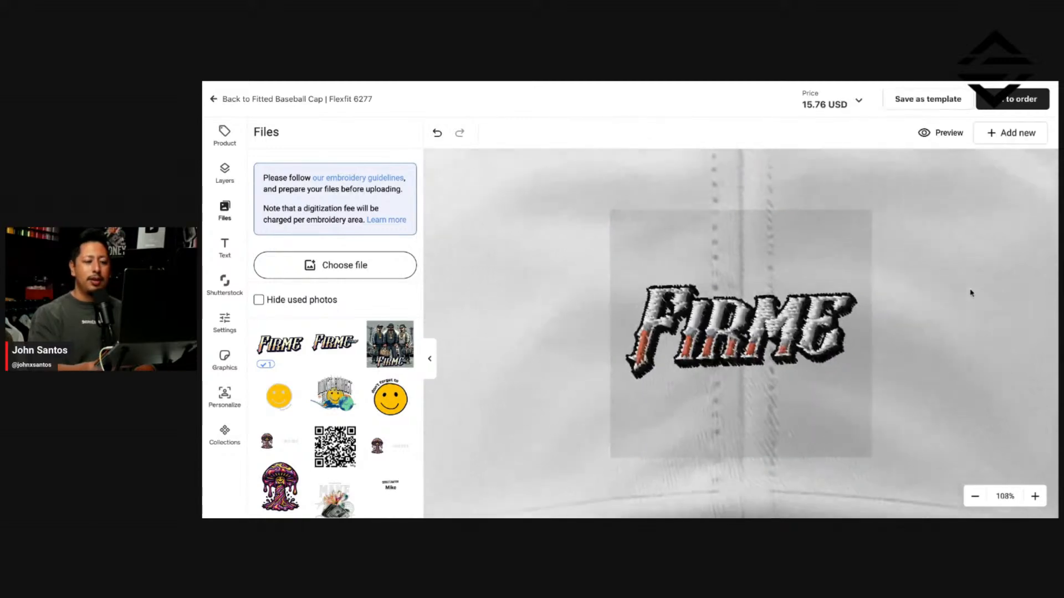
# Step: Enlarge the Firme logo slightly more and shift it a little to the right within the embroidery area
pyautogui.scroll(-1, 969, 296)
pyautogui.scroll(5, 969, 296)
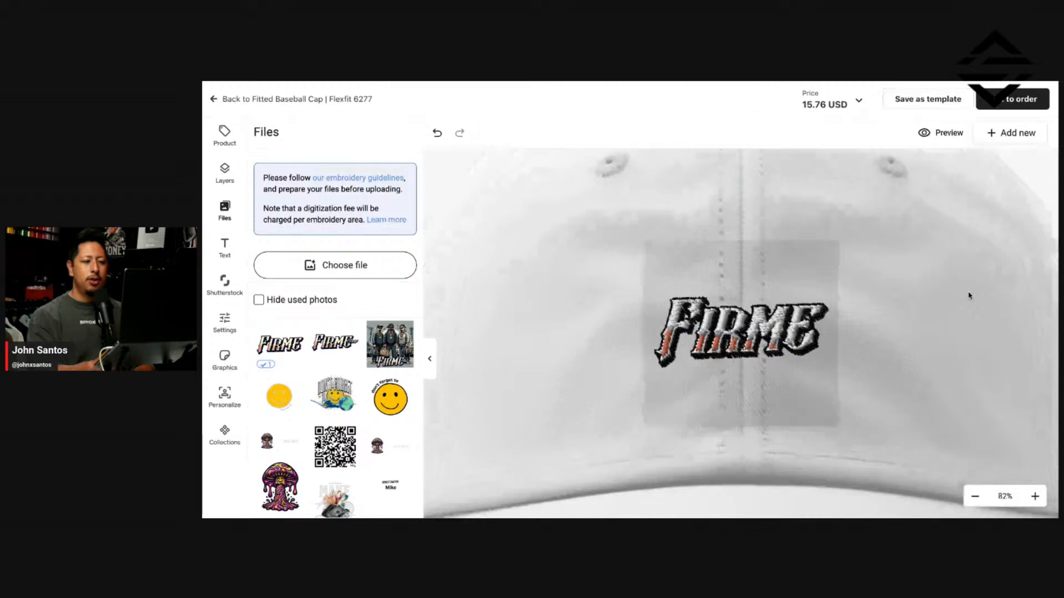
pyautogui.click(736, 364)
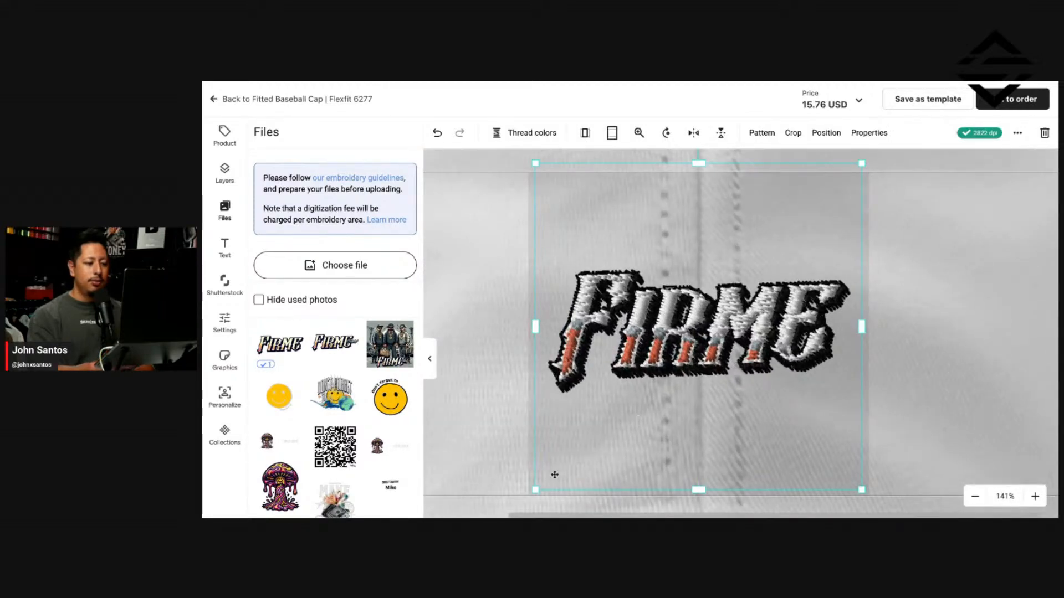
pyautogui.moveTo(536, 490); pyautogui.dragTo(530, 495)
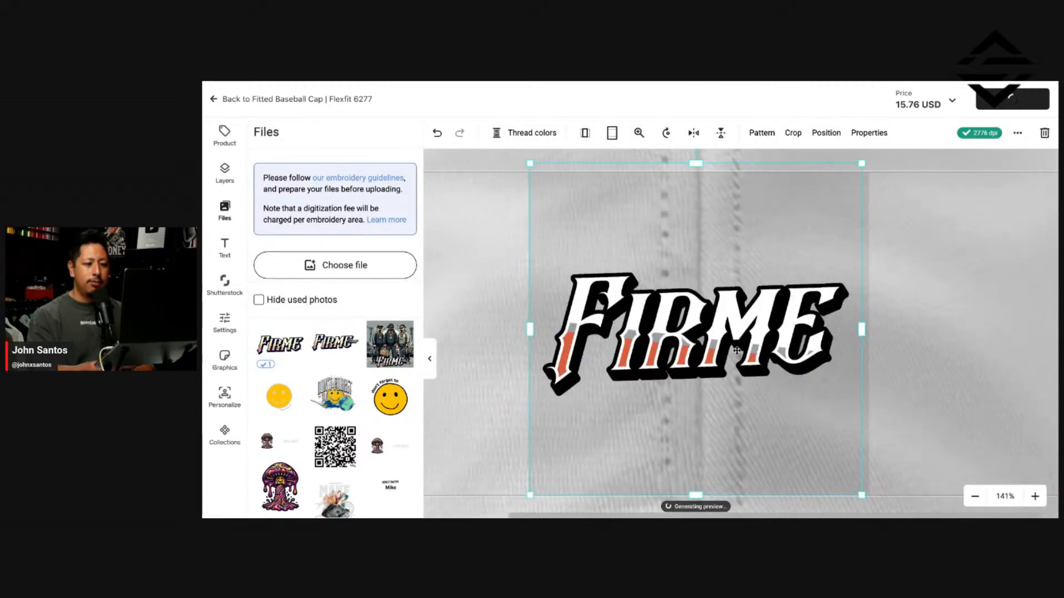
pyautogui.moveTo(735, 349); pyautogui.dragTo(742, 350)
pyautogui.click(917, 316)
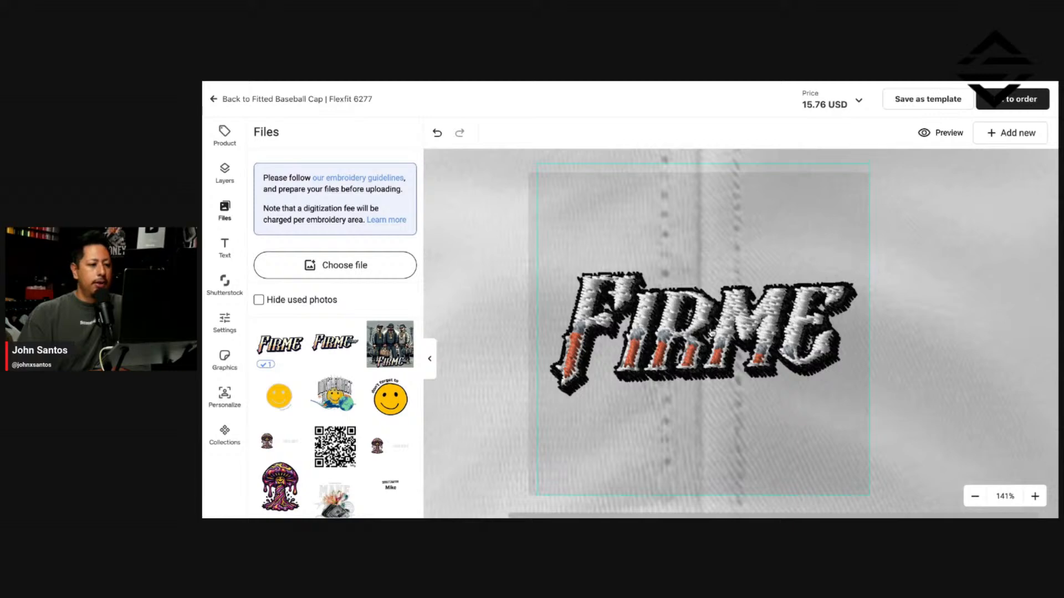
# Step: Change the Firme logo's grey, white and orange thread colors to 1624 Yellow
pyautogui.click(693, 351)
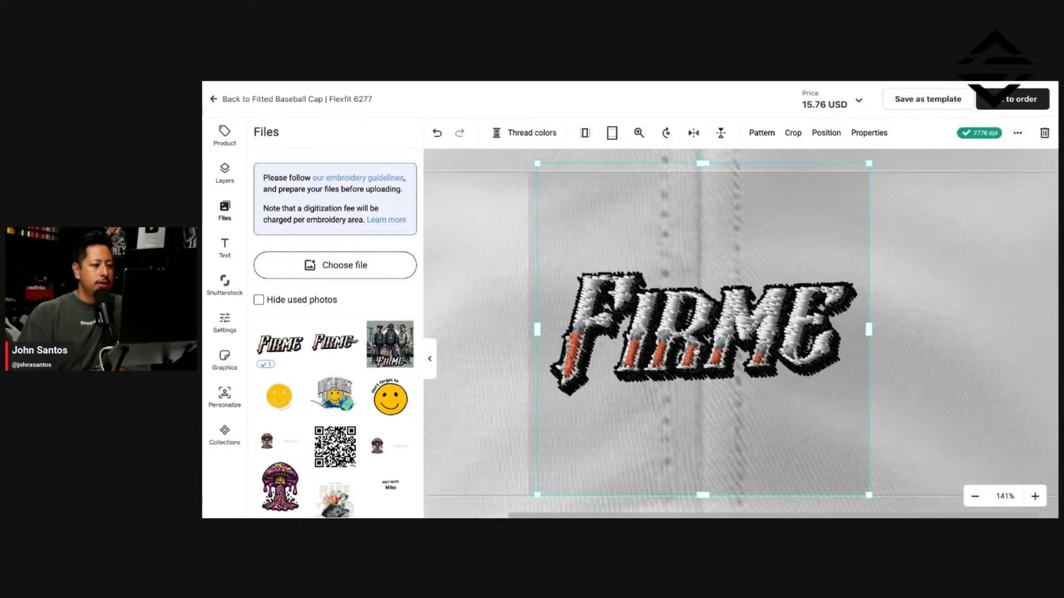
pyautogui.click(524, 136)
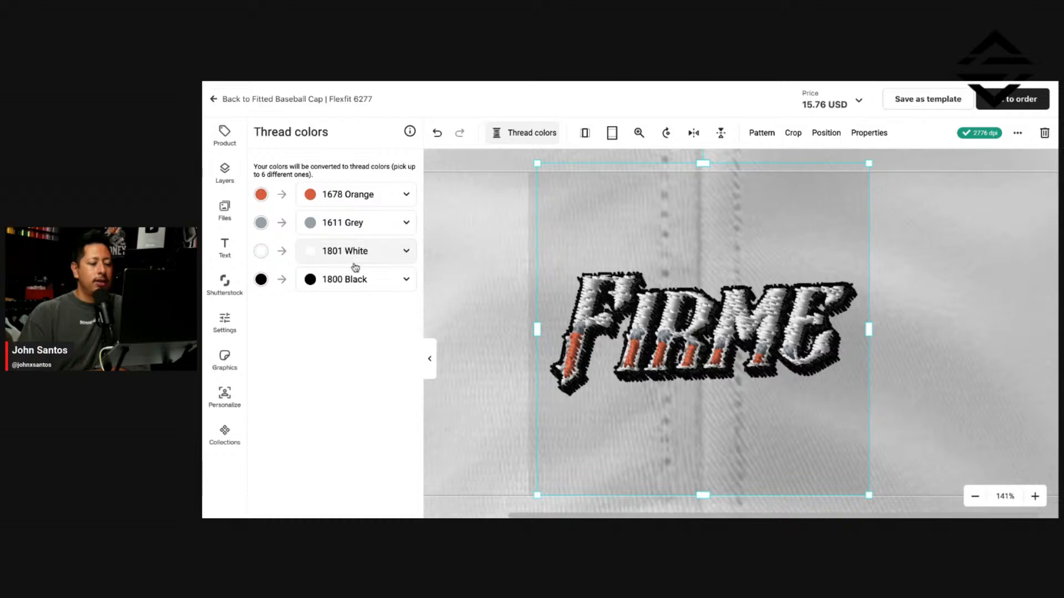
pyautogui.click(356, 224)
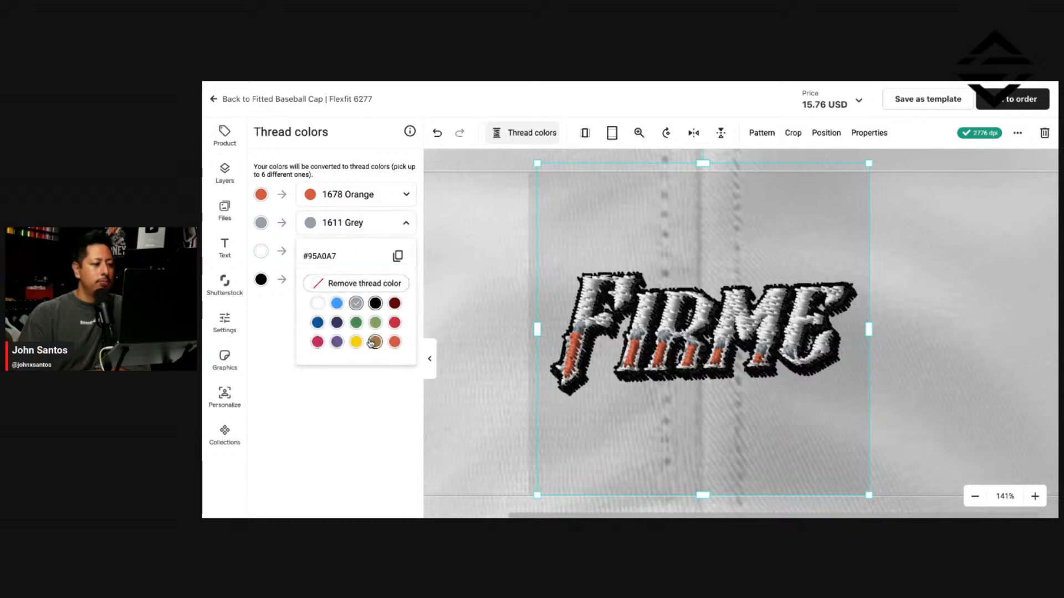
pyautogui.click(356, 342)
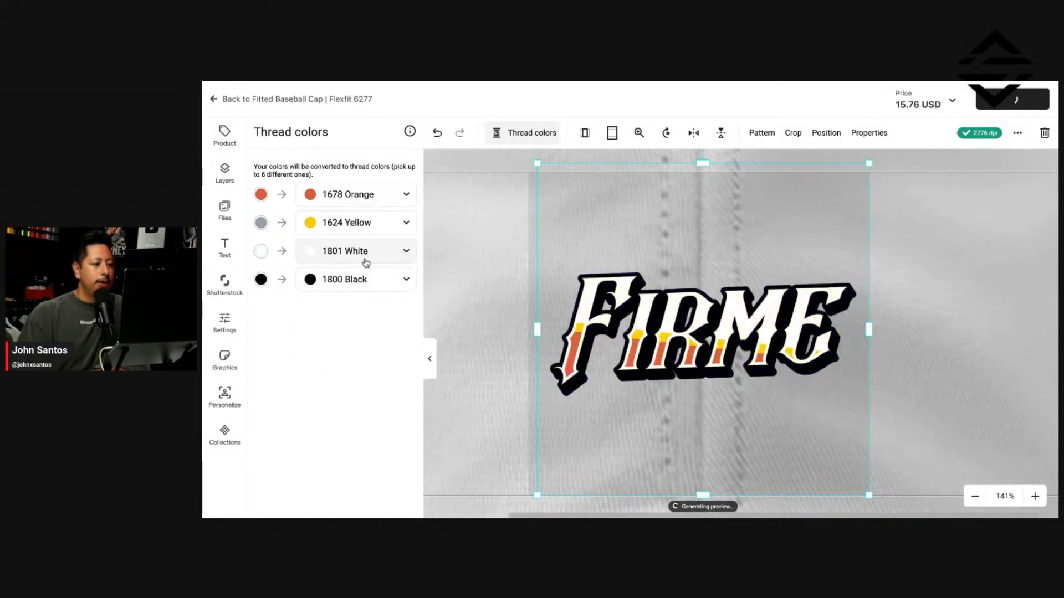
pyautogui.click(364, 254)
pyautogui.click(356, 370)
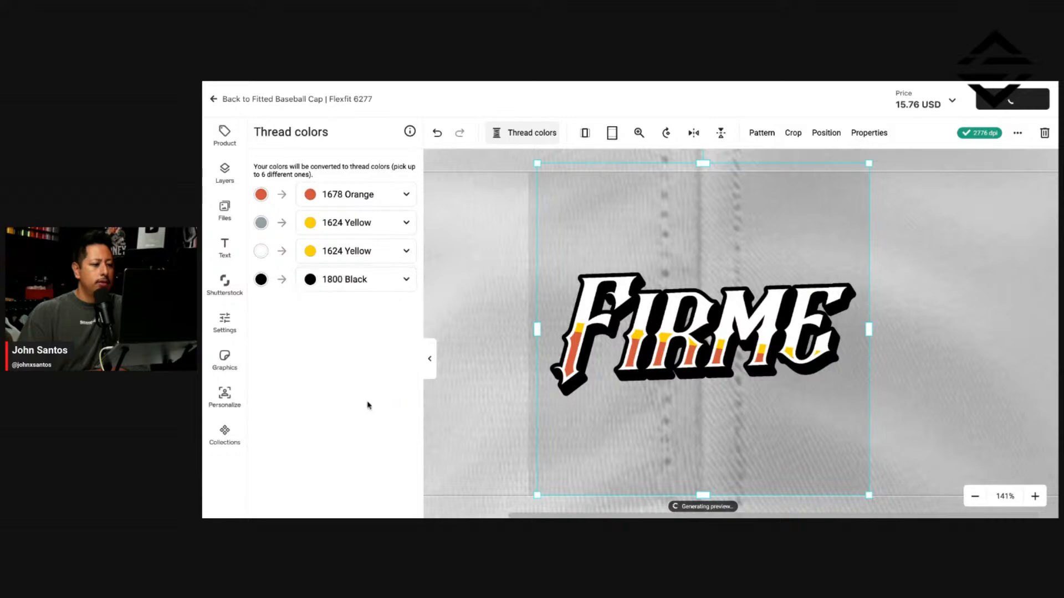
pyautogui.click(374, 195)
pyautogui.click(358, 315)
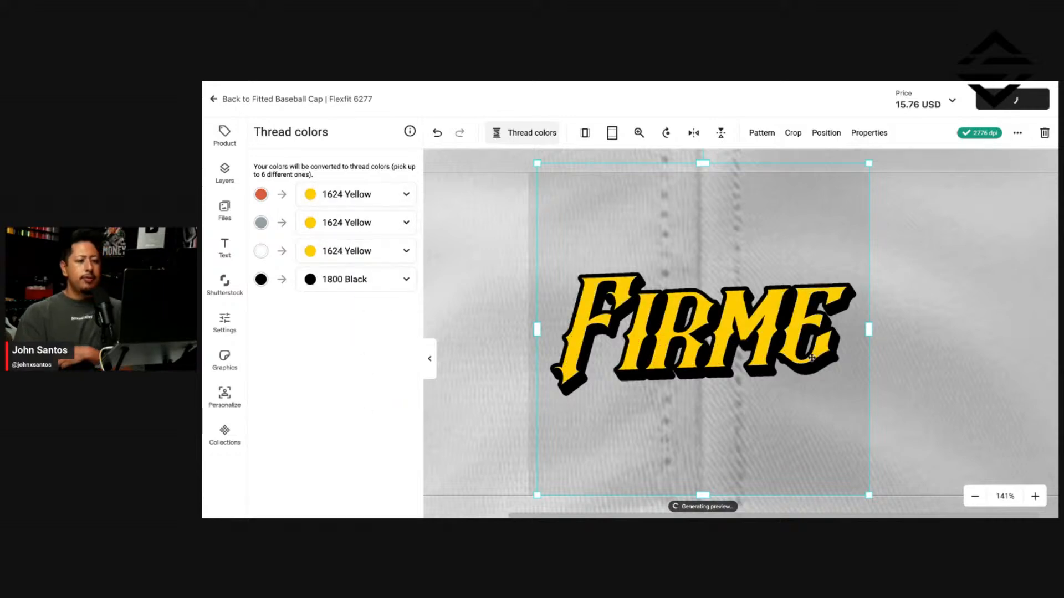
# Step: Move the embroidered Firme logo slightly higher on the cap's front seam and leave it deselected
pyautogui.click(960, 295)
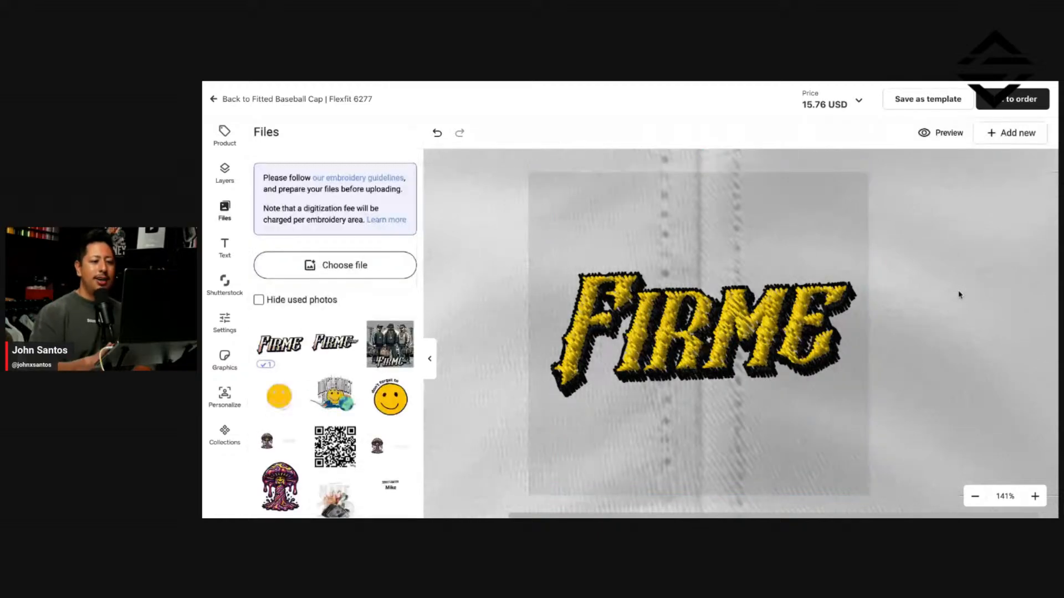
pyautogui.scroll(3, 960, 294)
pyautogui.scroll(-4, 959, 295)
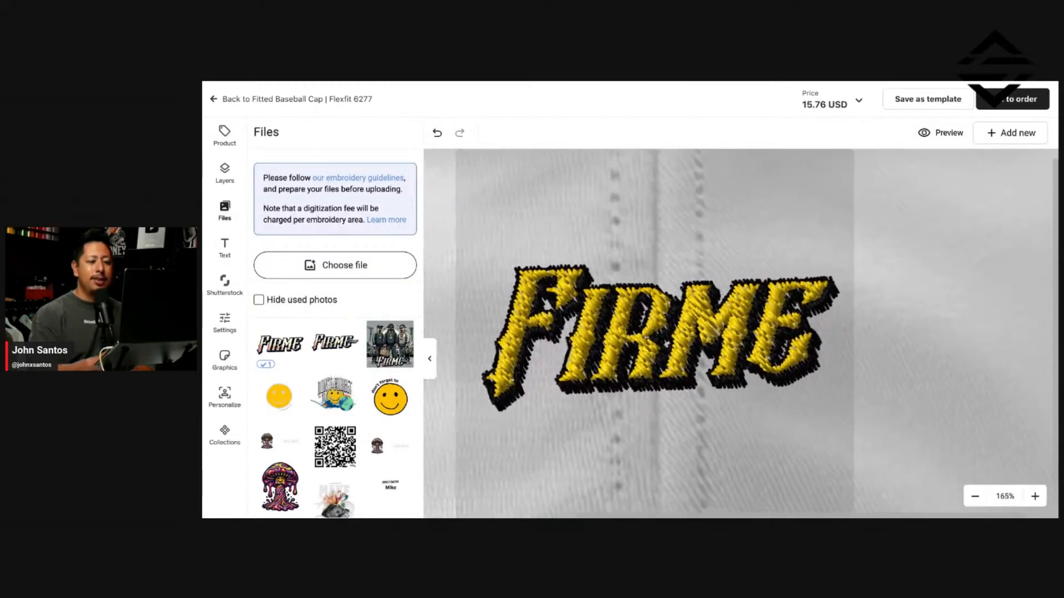
pyautogui.scroll(-4, 741, 333)
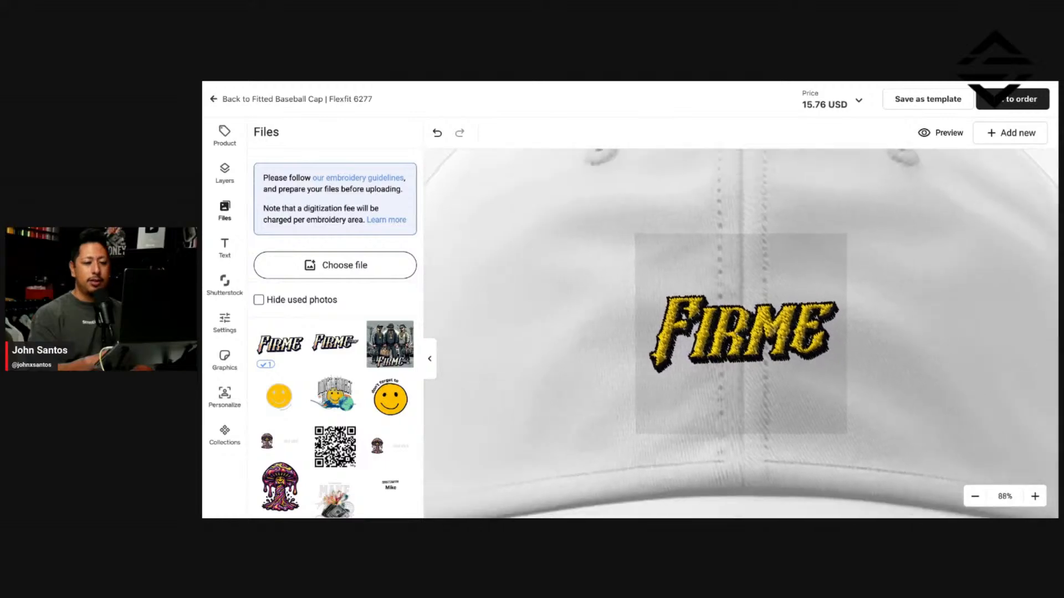
pyautogui.scroll(-2, 740, 333)
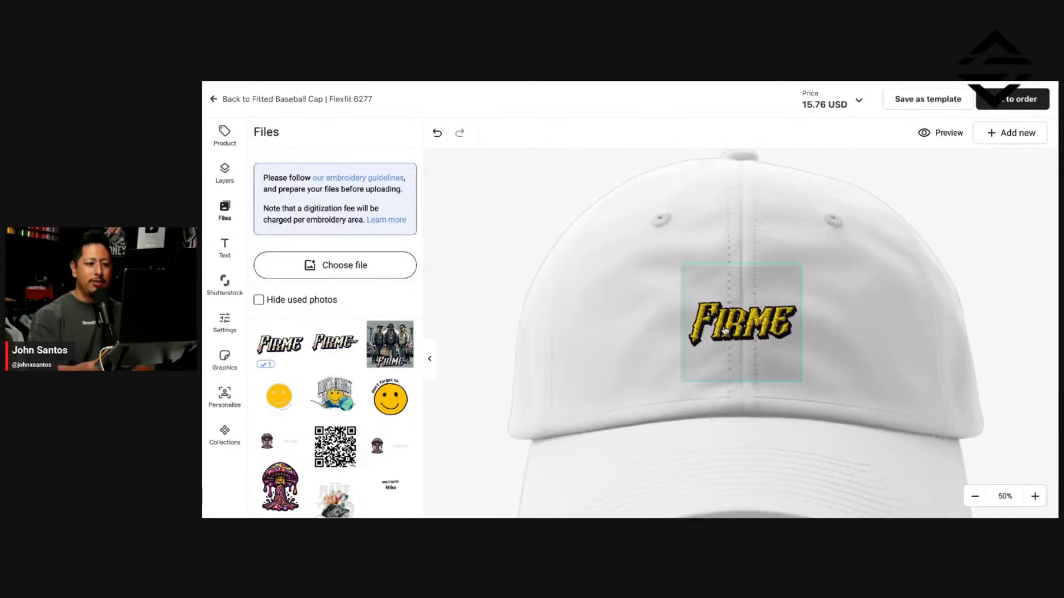
pyautogui.moveTo(725, 331); pyautogui.dragTo(724, 324)
pyautogui.click(890, 309)
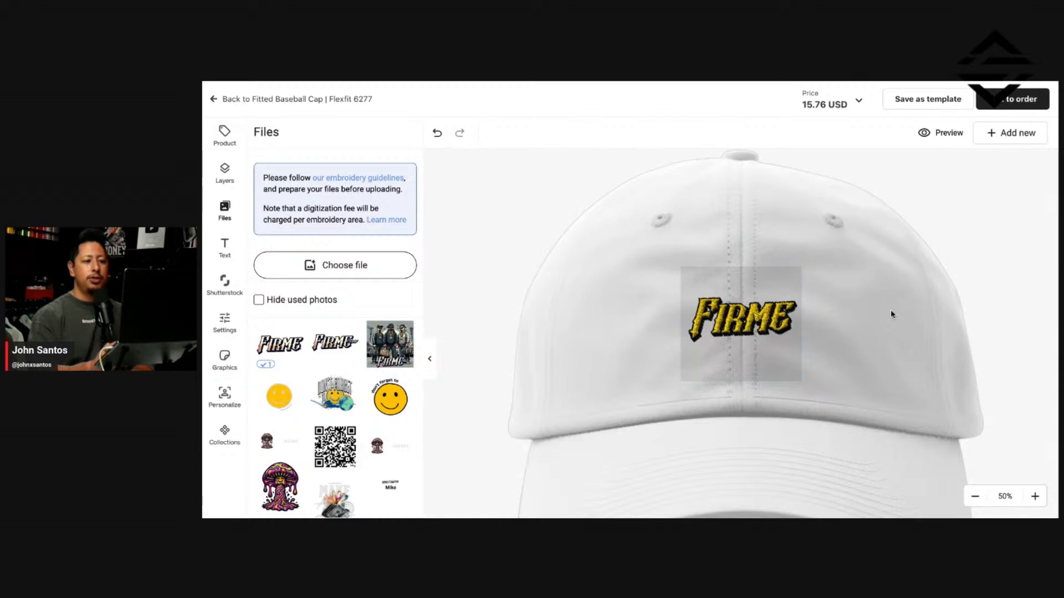
# Step: Save the cap design as a template named Firme hat
pyautogui.scroll(-1, 890, 309)
pyautogui.click(928, 99)
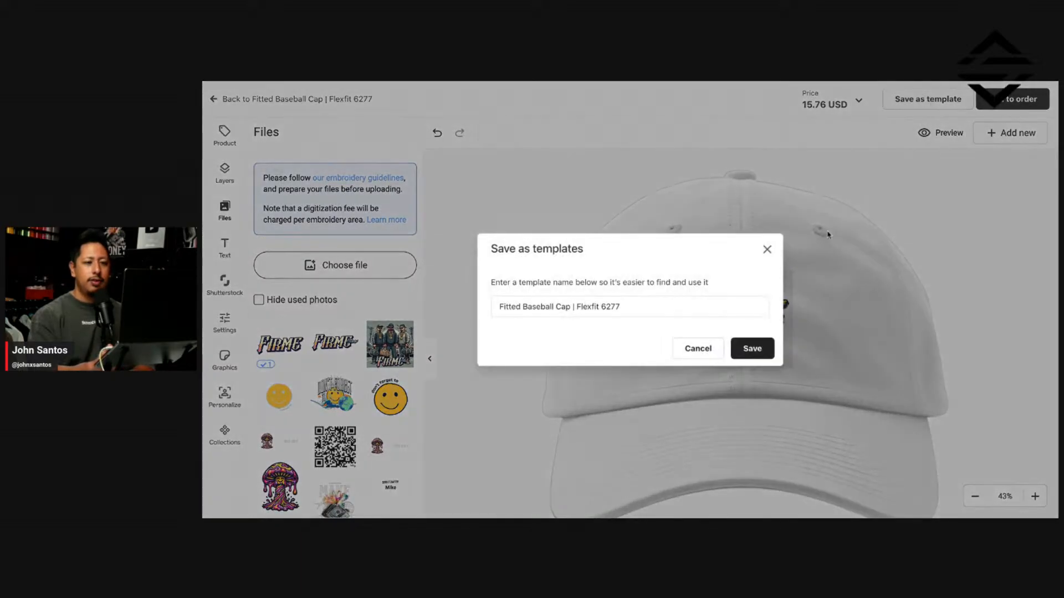
pyautogui.tripleClick(629, 305)
pyautogui.write('Fi')
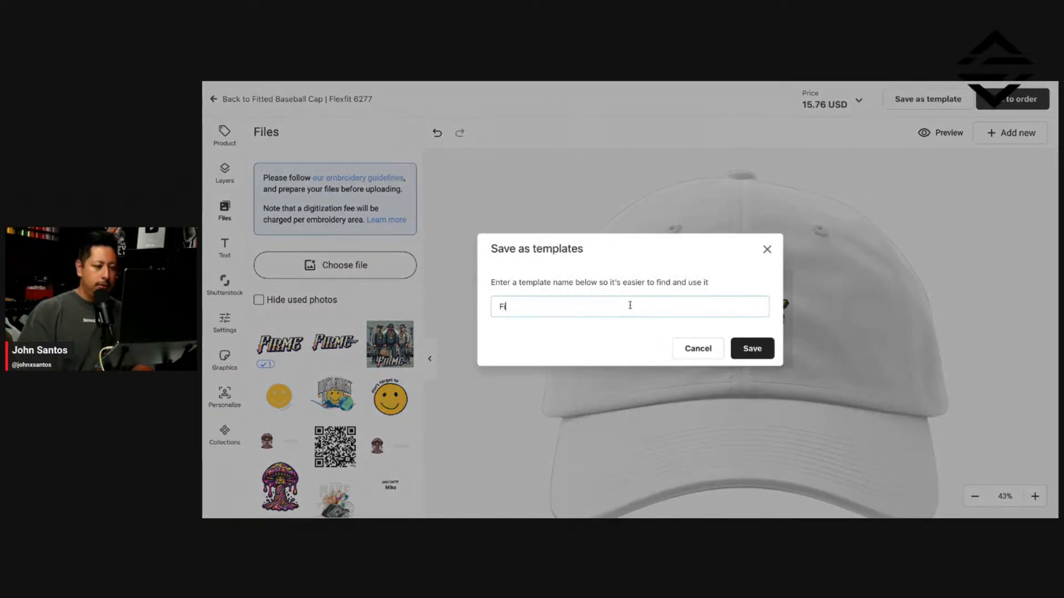
pyautogui.write('rme hat')
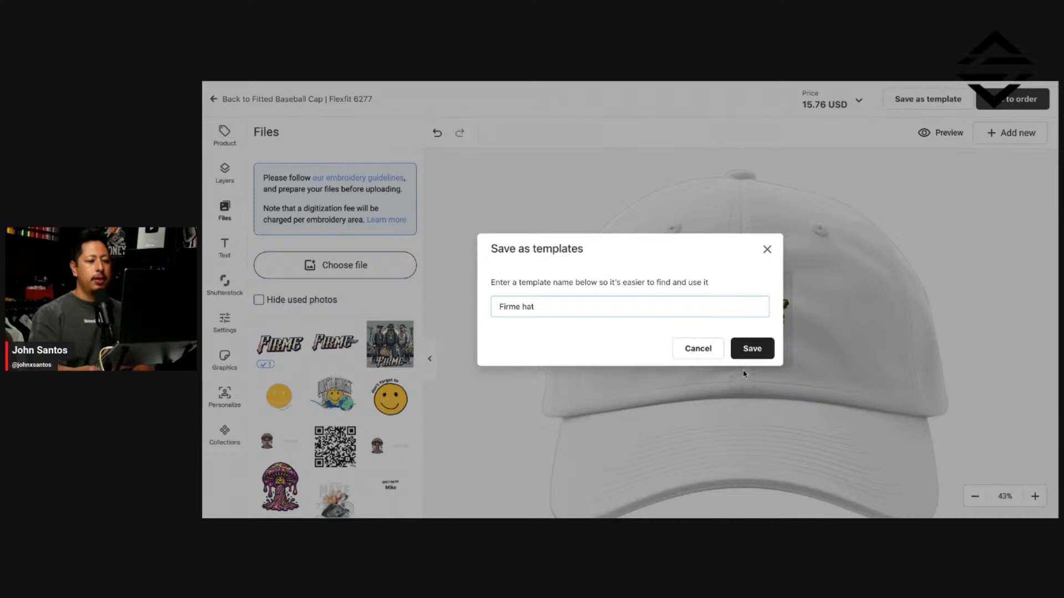
pyautogui.click(748, 355)
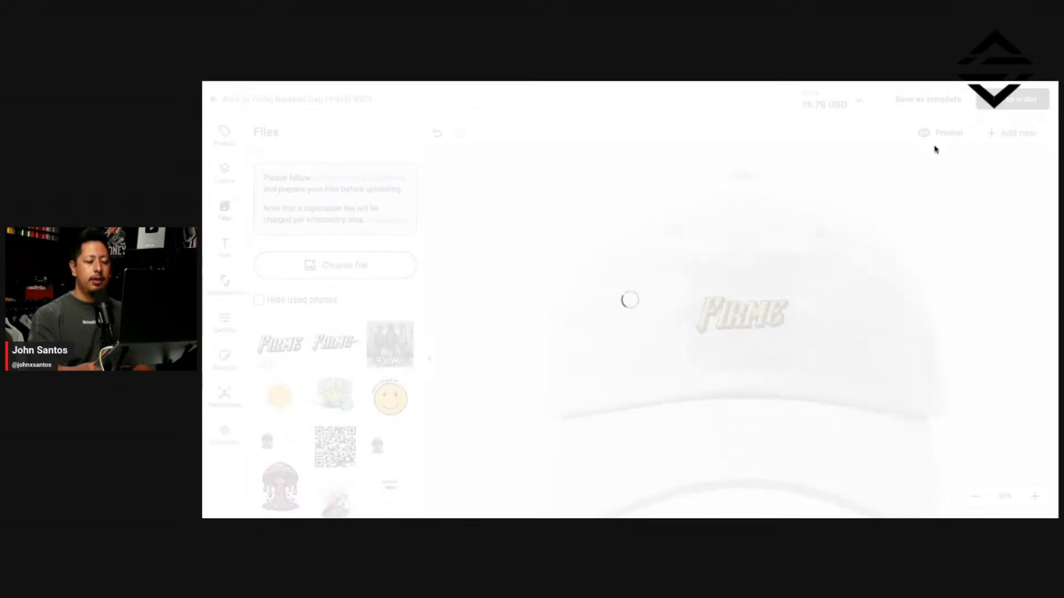